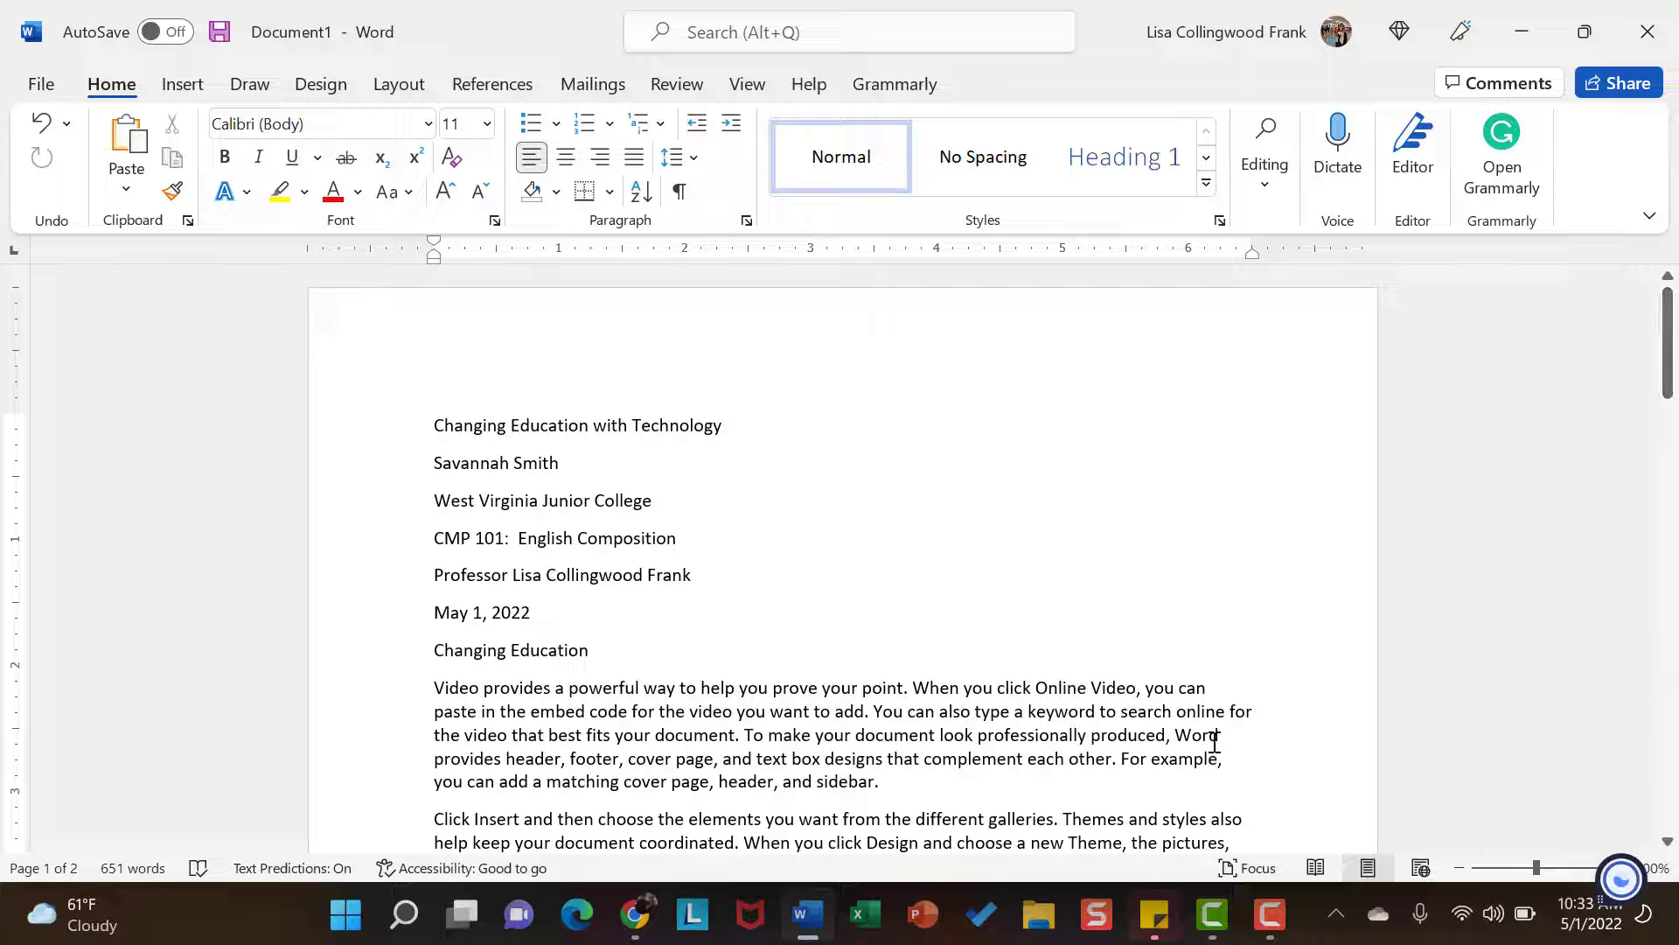
Step: Look through the unformatted paper from the title lines to the References heading and the entries on the last page
scroll(1215, 741, down, 2)
scroll(1215, 741, down, 3)
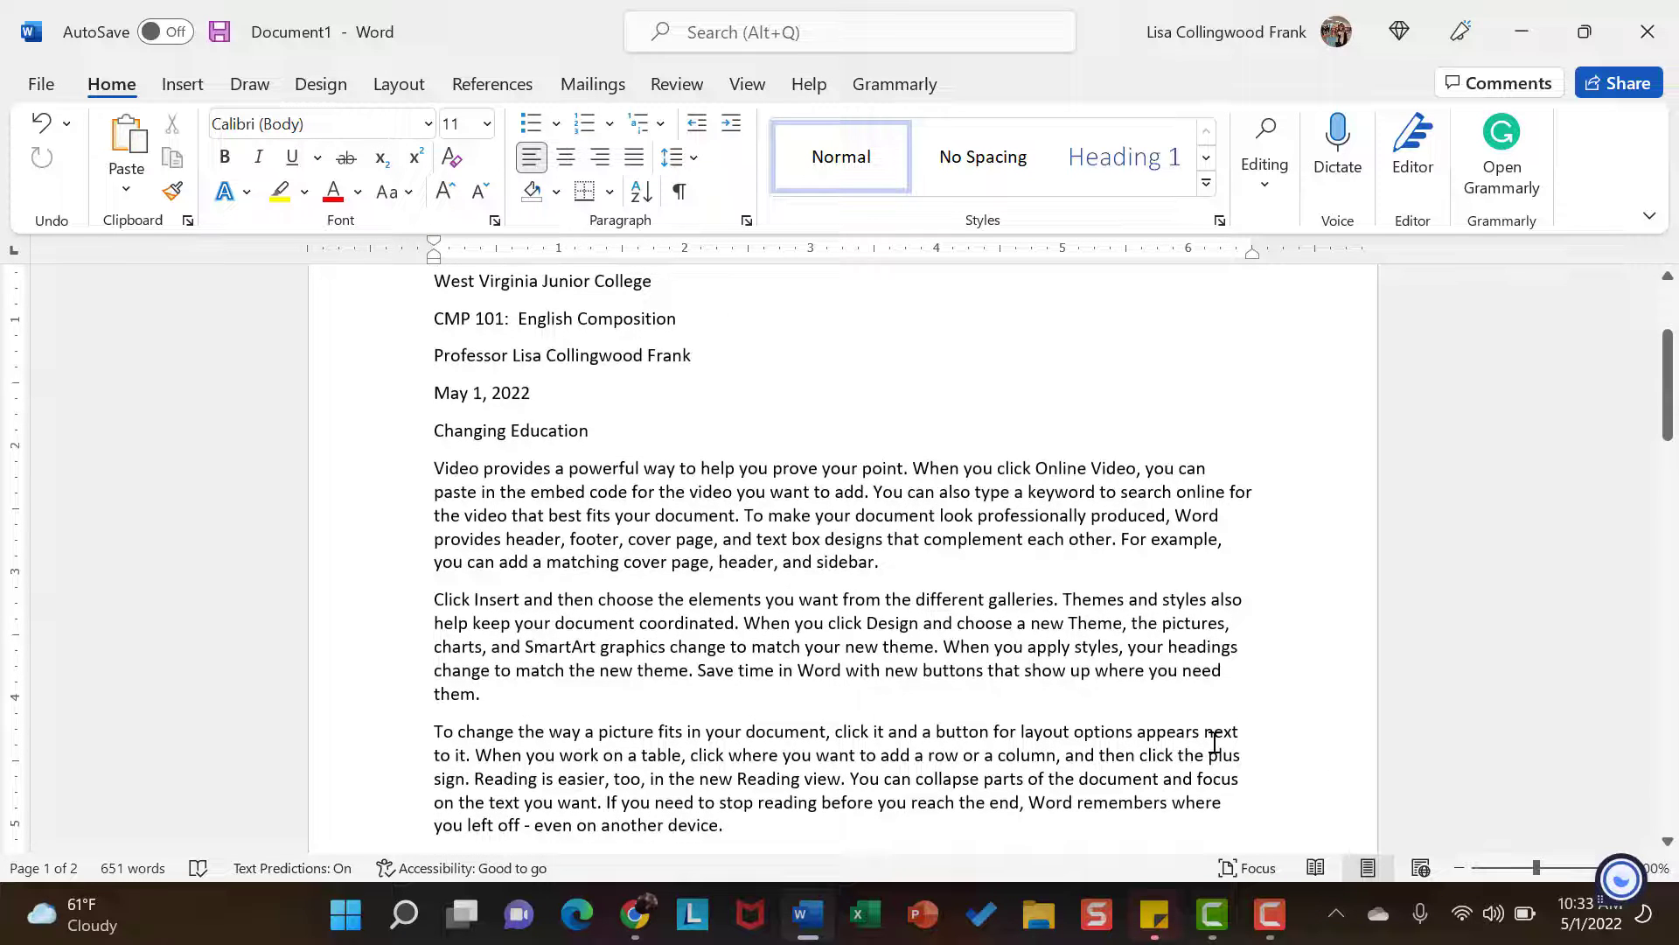
scroll(1216, 743, up, 3)
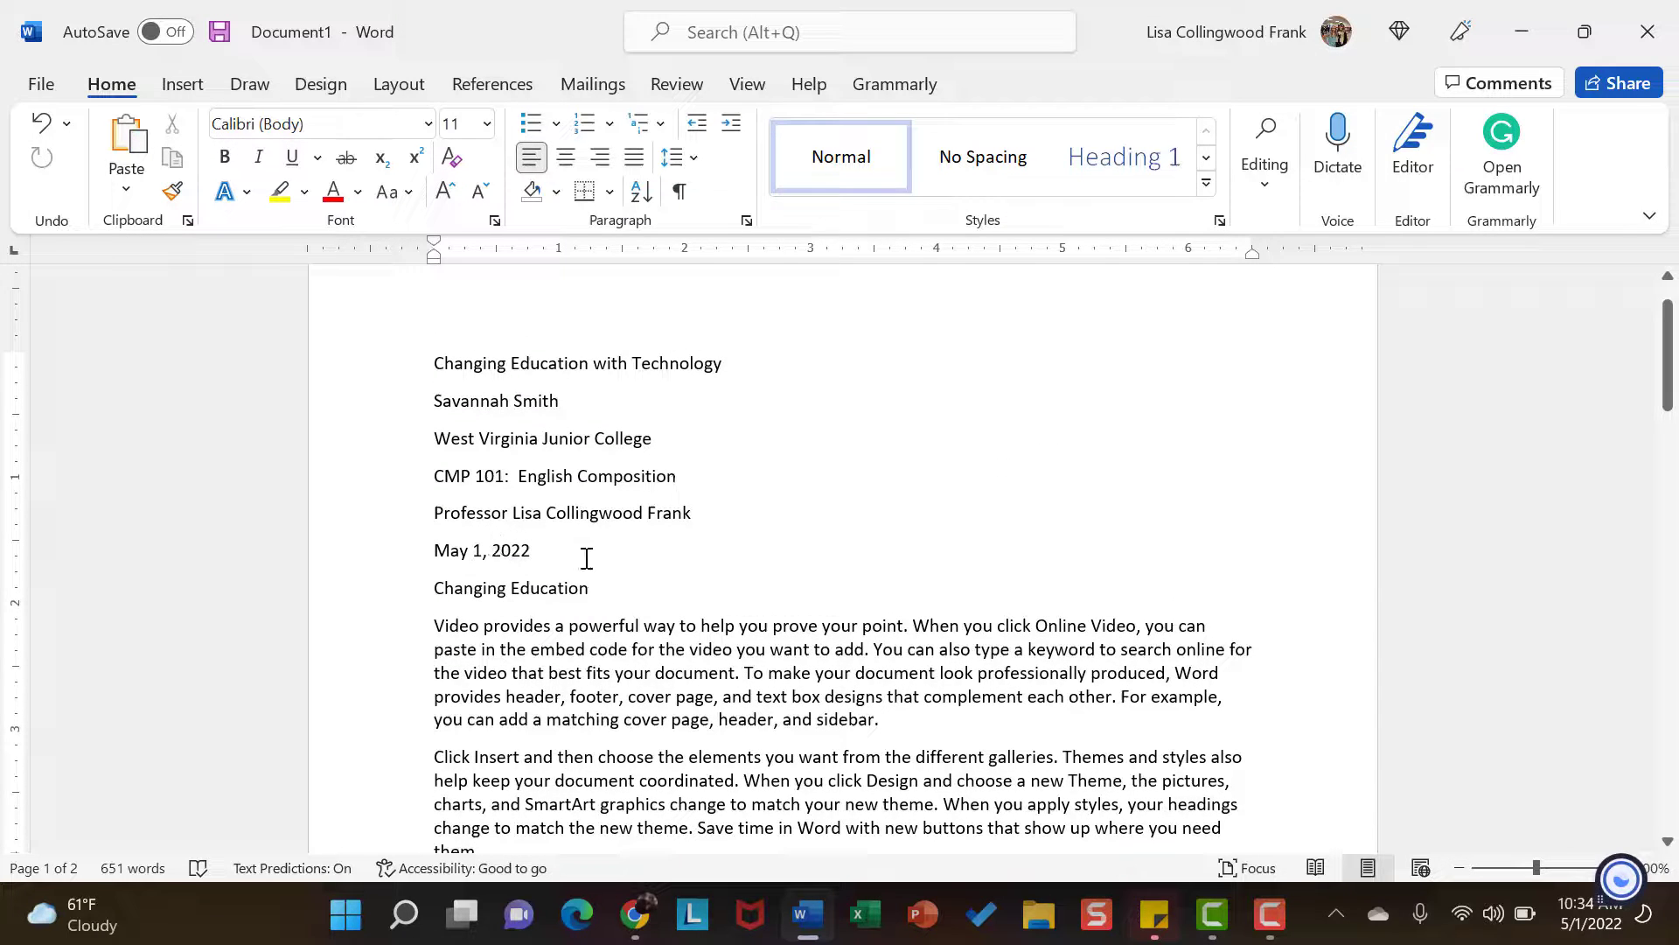
scroll(745, 642, down, 6)
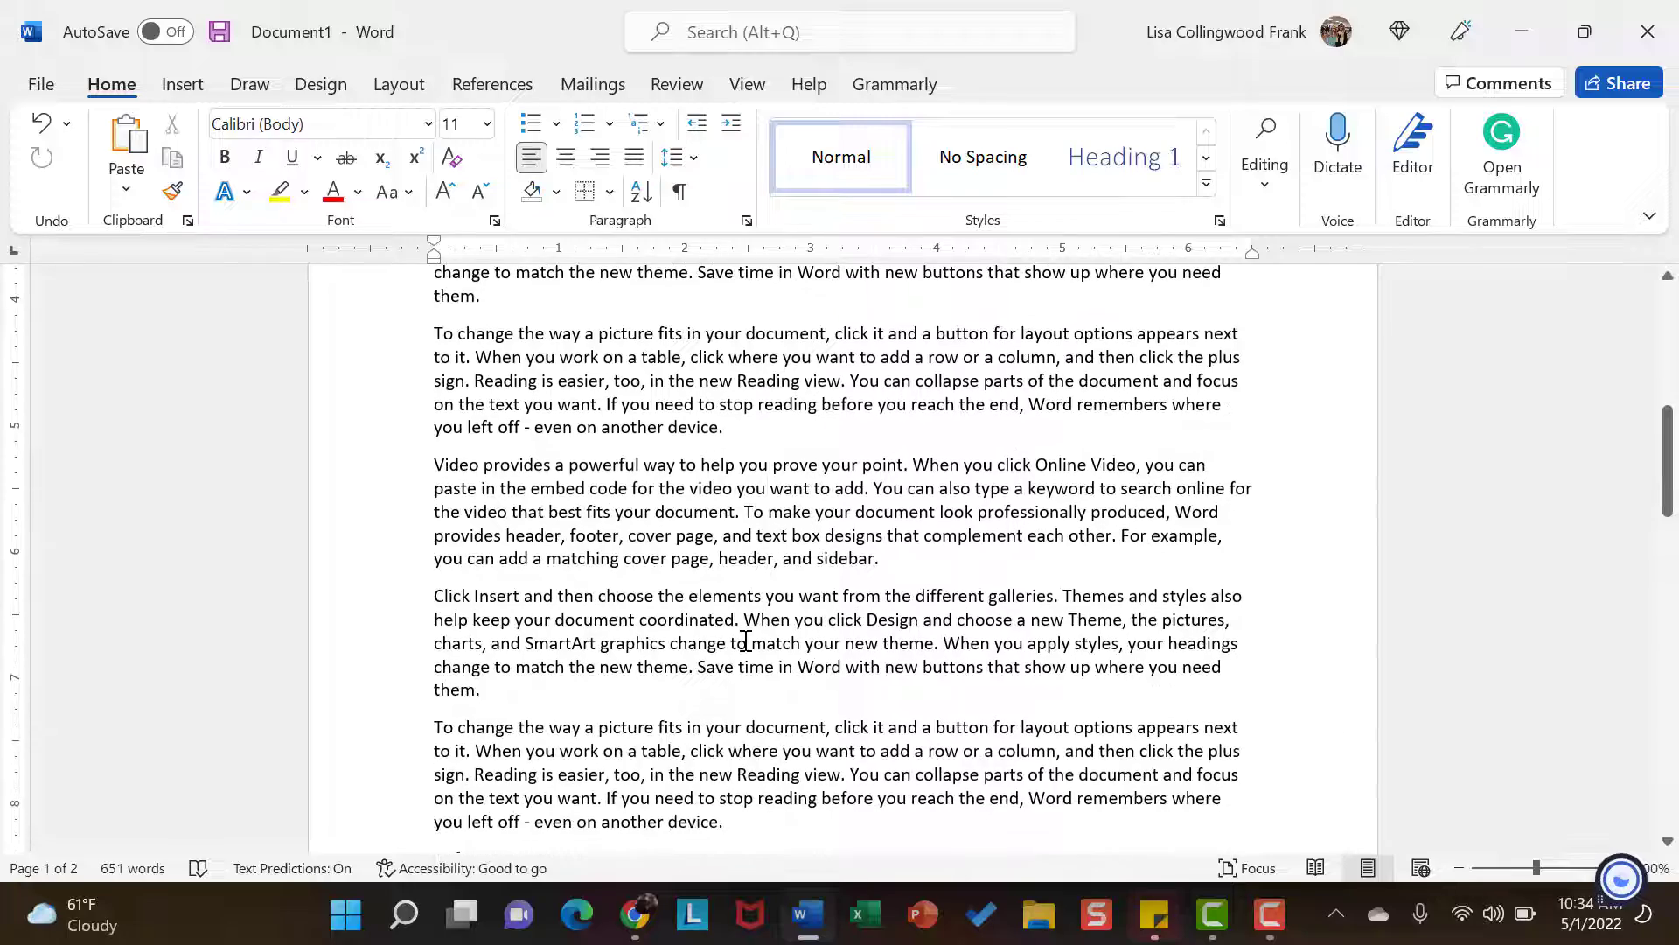
scroll(746, 642, down, 7)
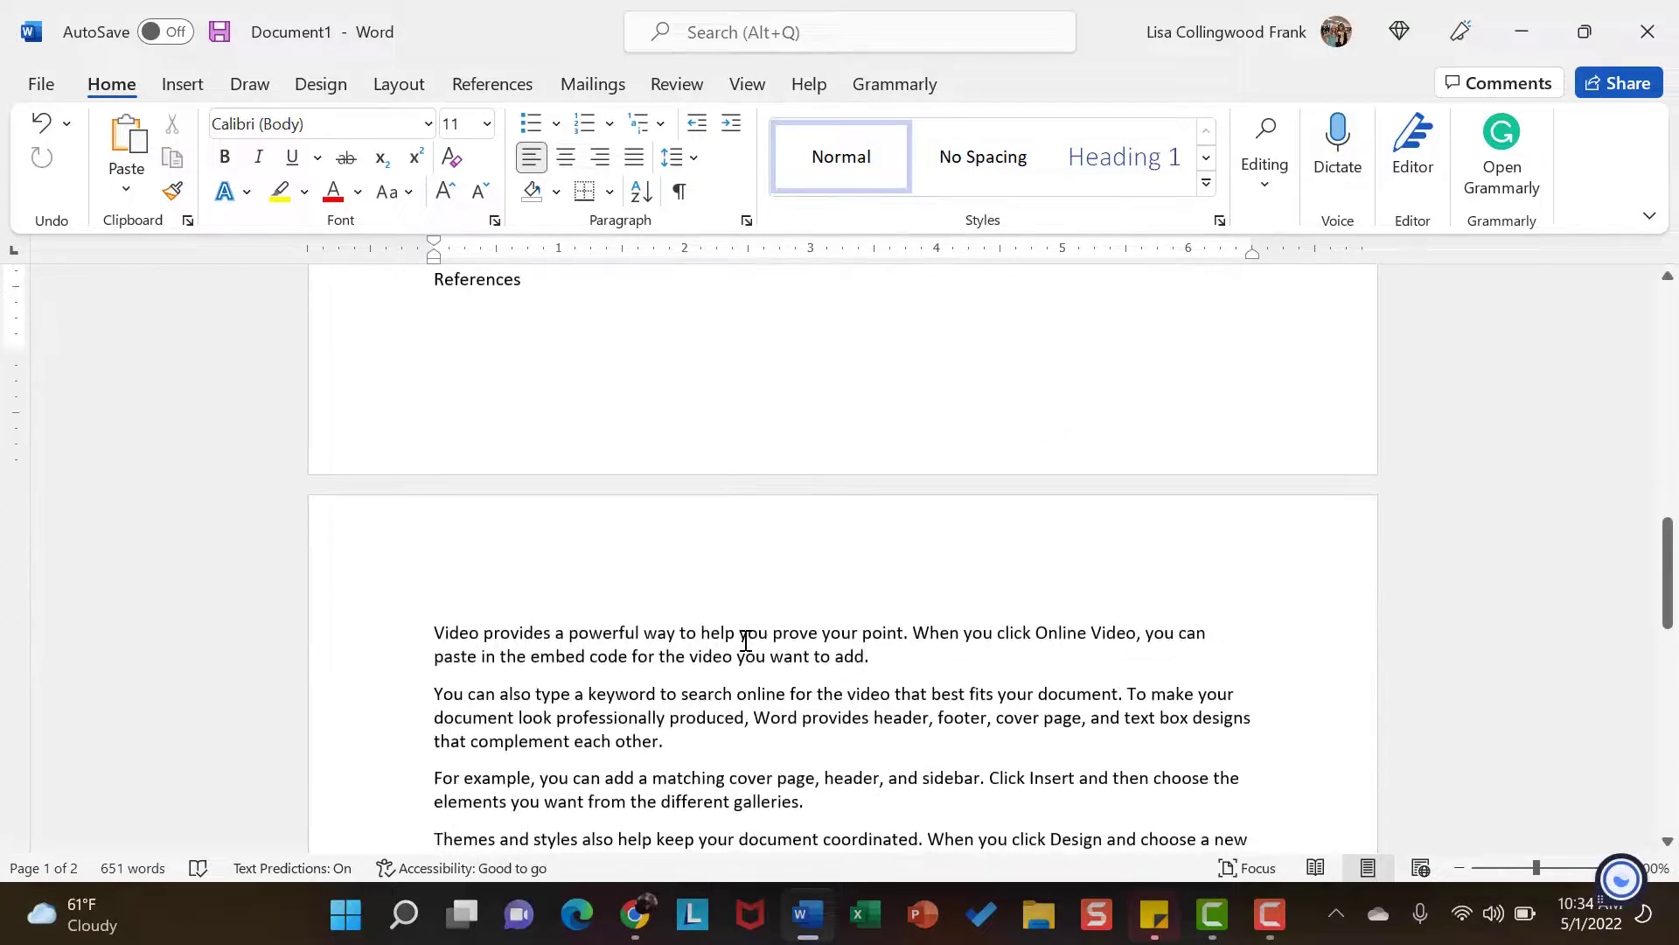
scroll(745, 641, up, 13)
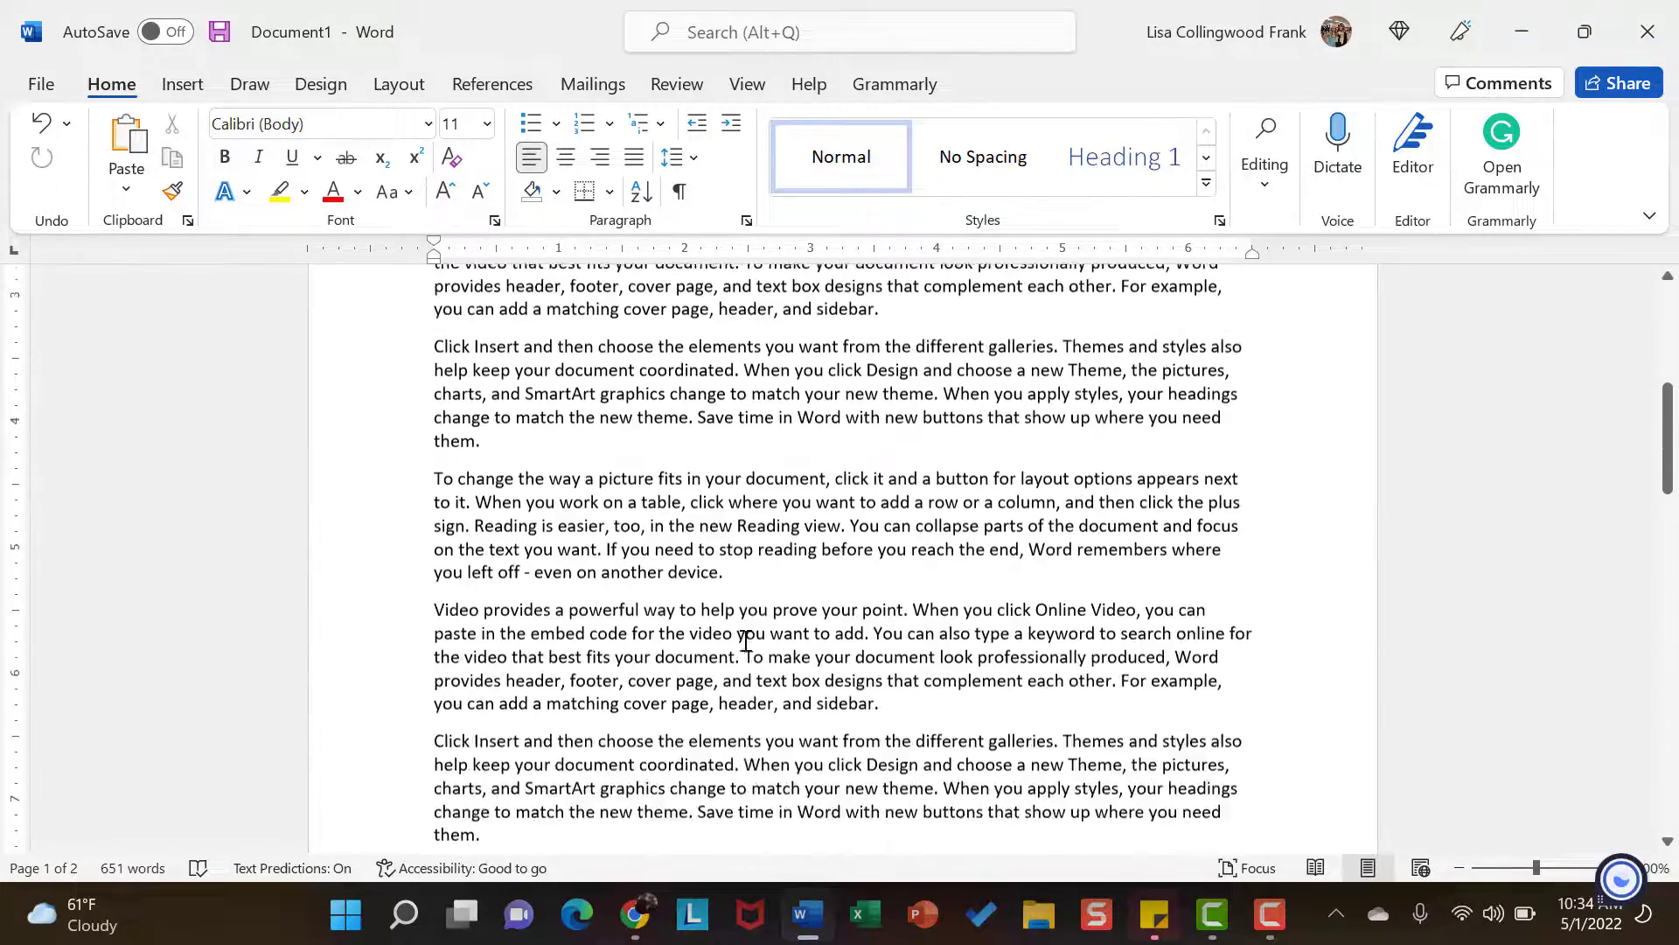
scroll(745, 641, up, 1)
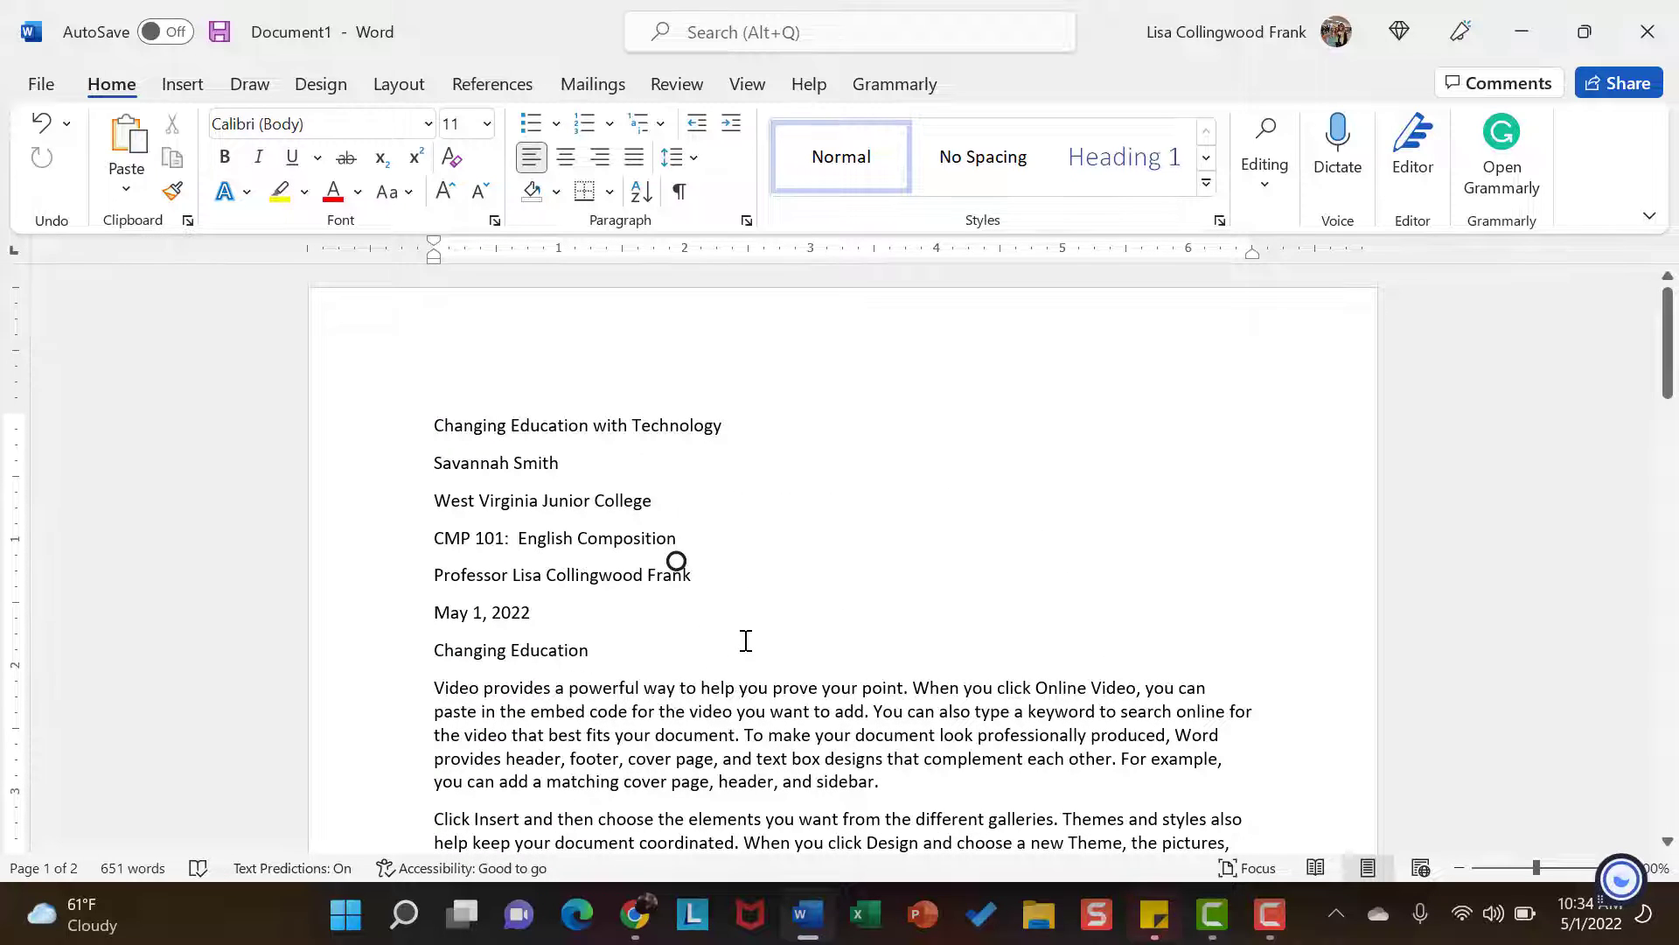
scroll(748, 678, down, 1)
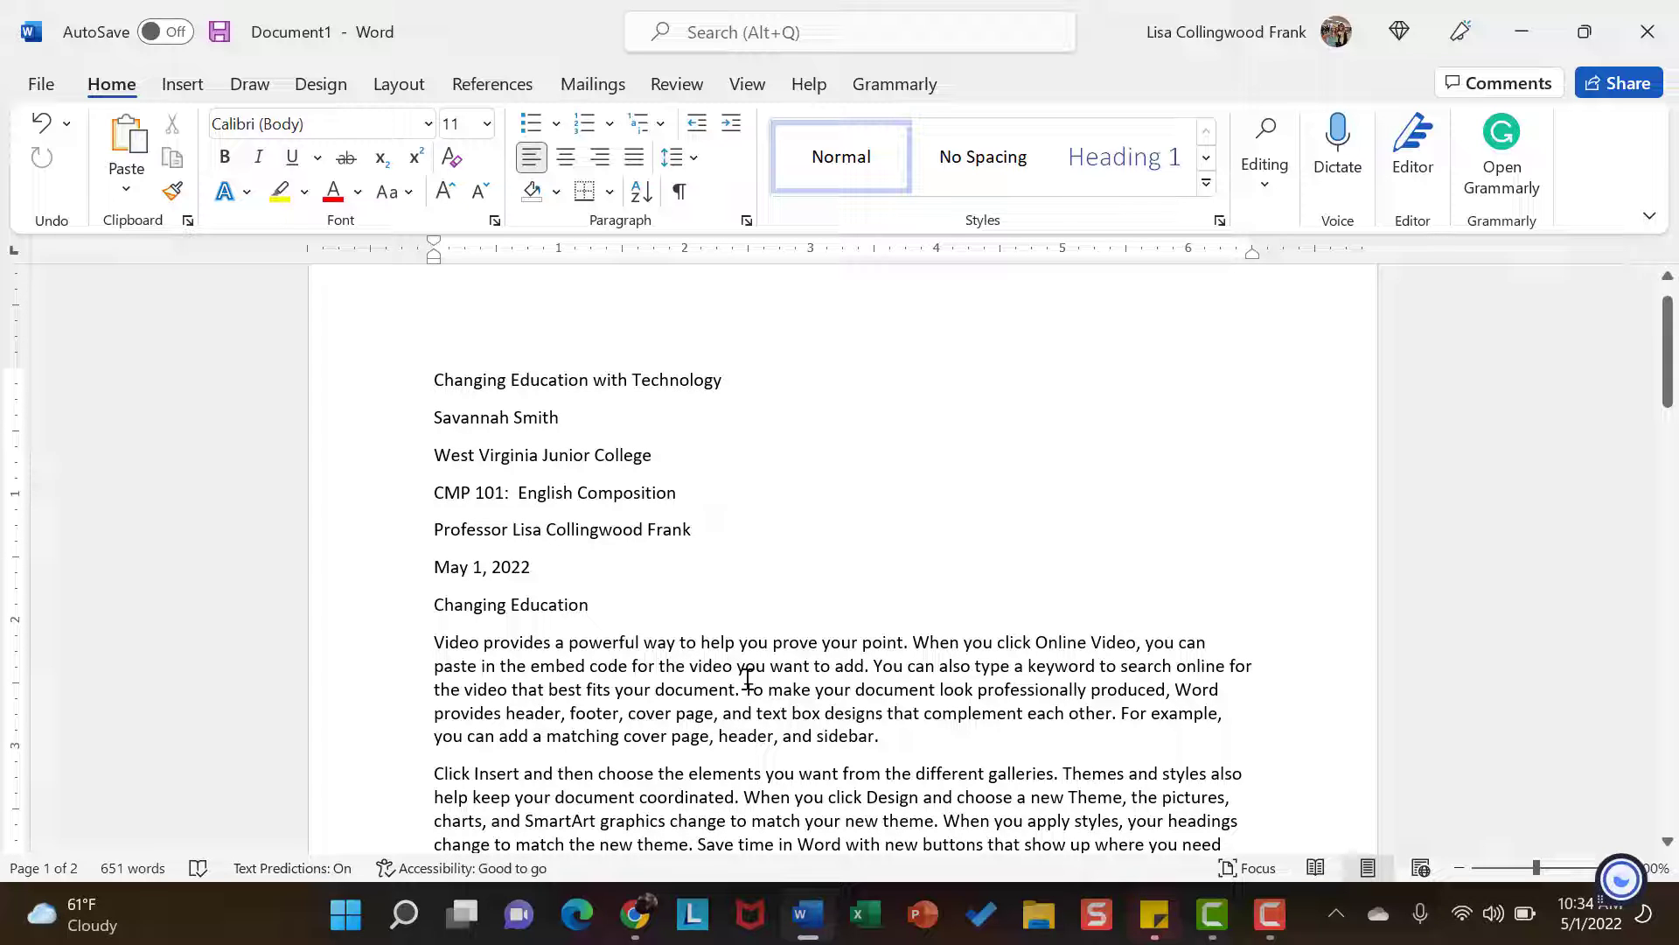
scroll(748, 678, down, 3)
scroll(750, 680, down, 7)
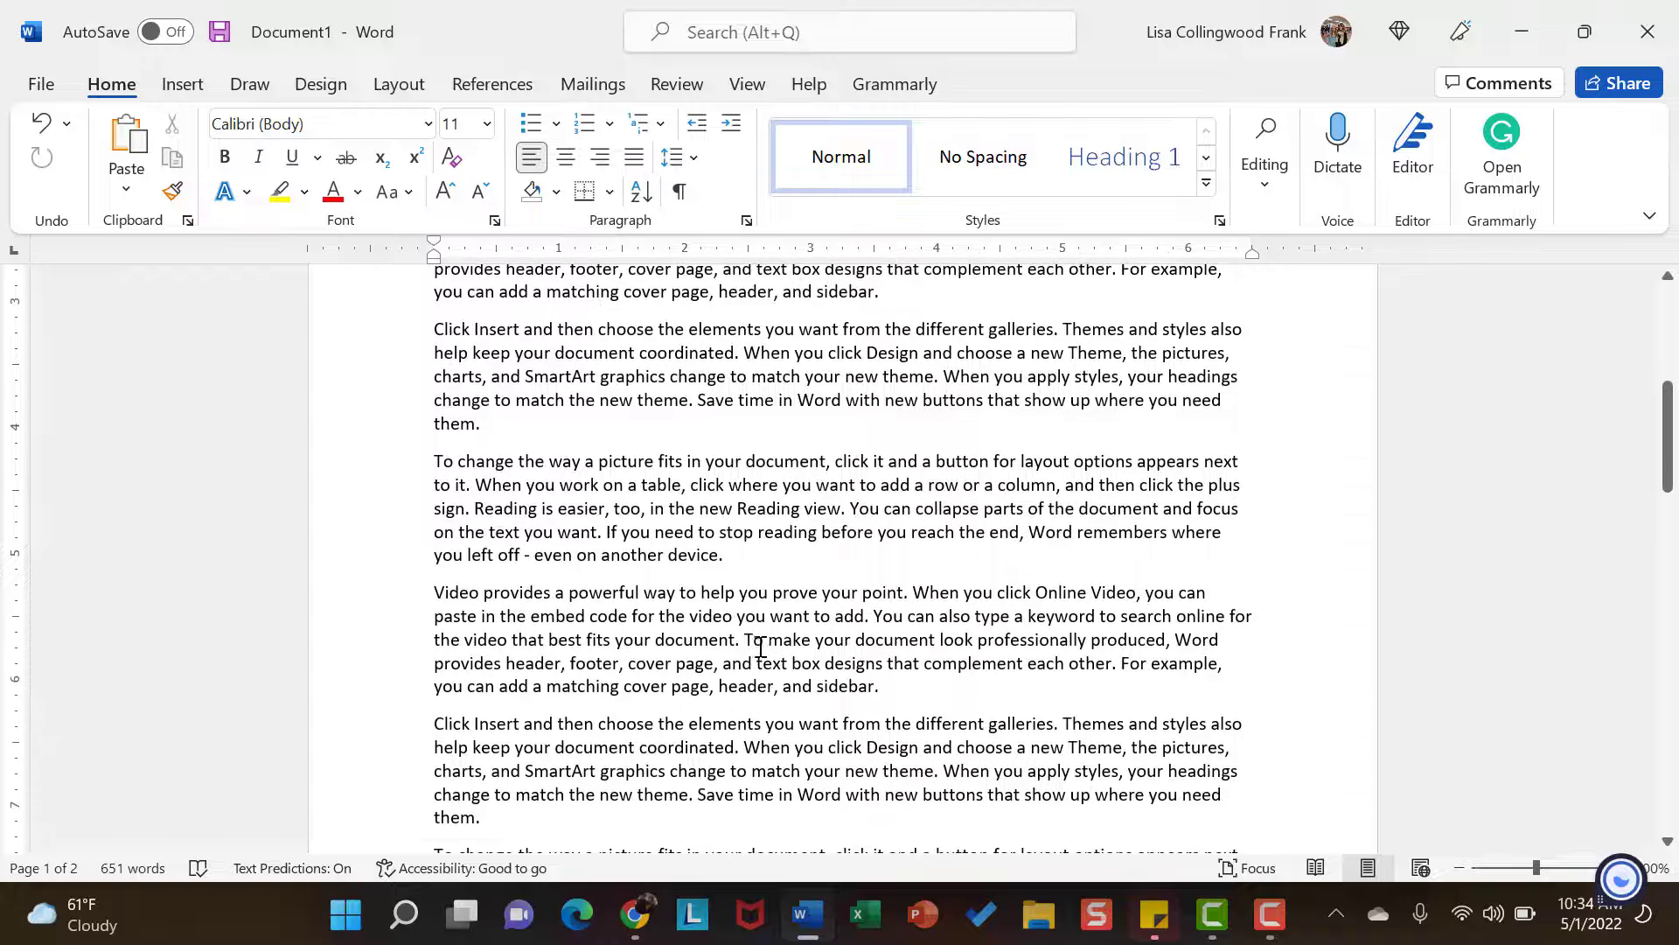
scroll(761, 691, down, 15)
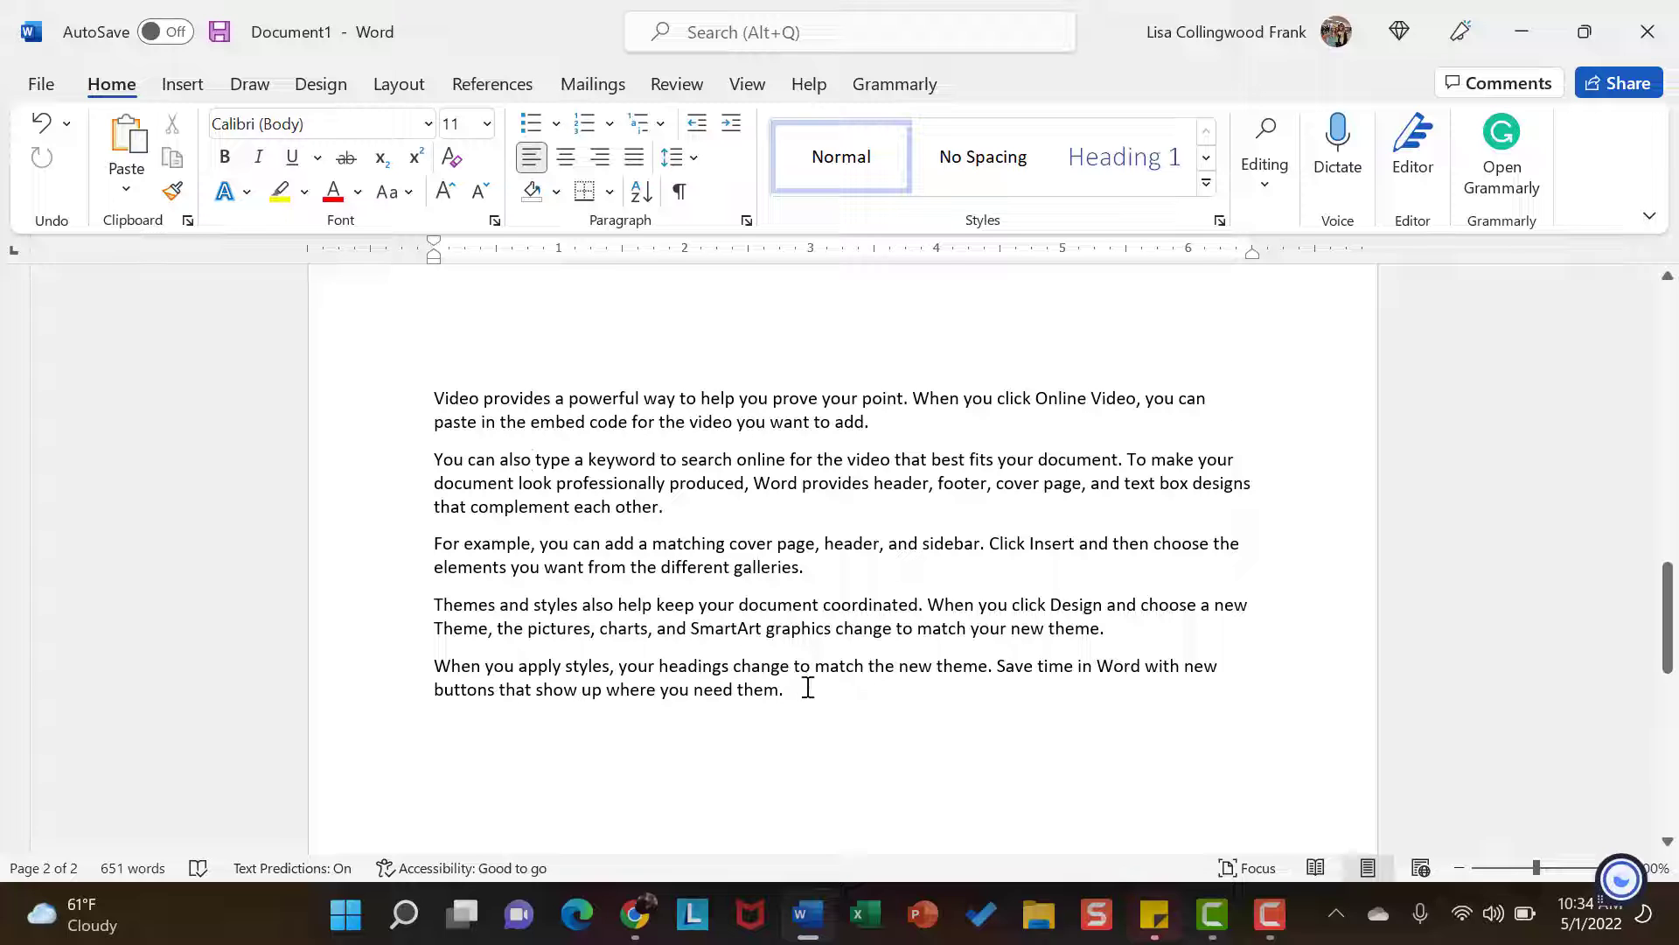
scroll(808, 688, up, 12)
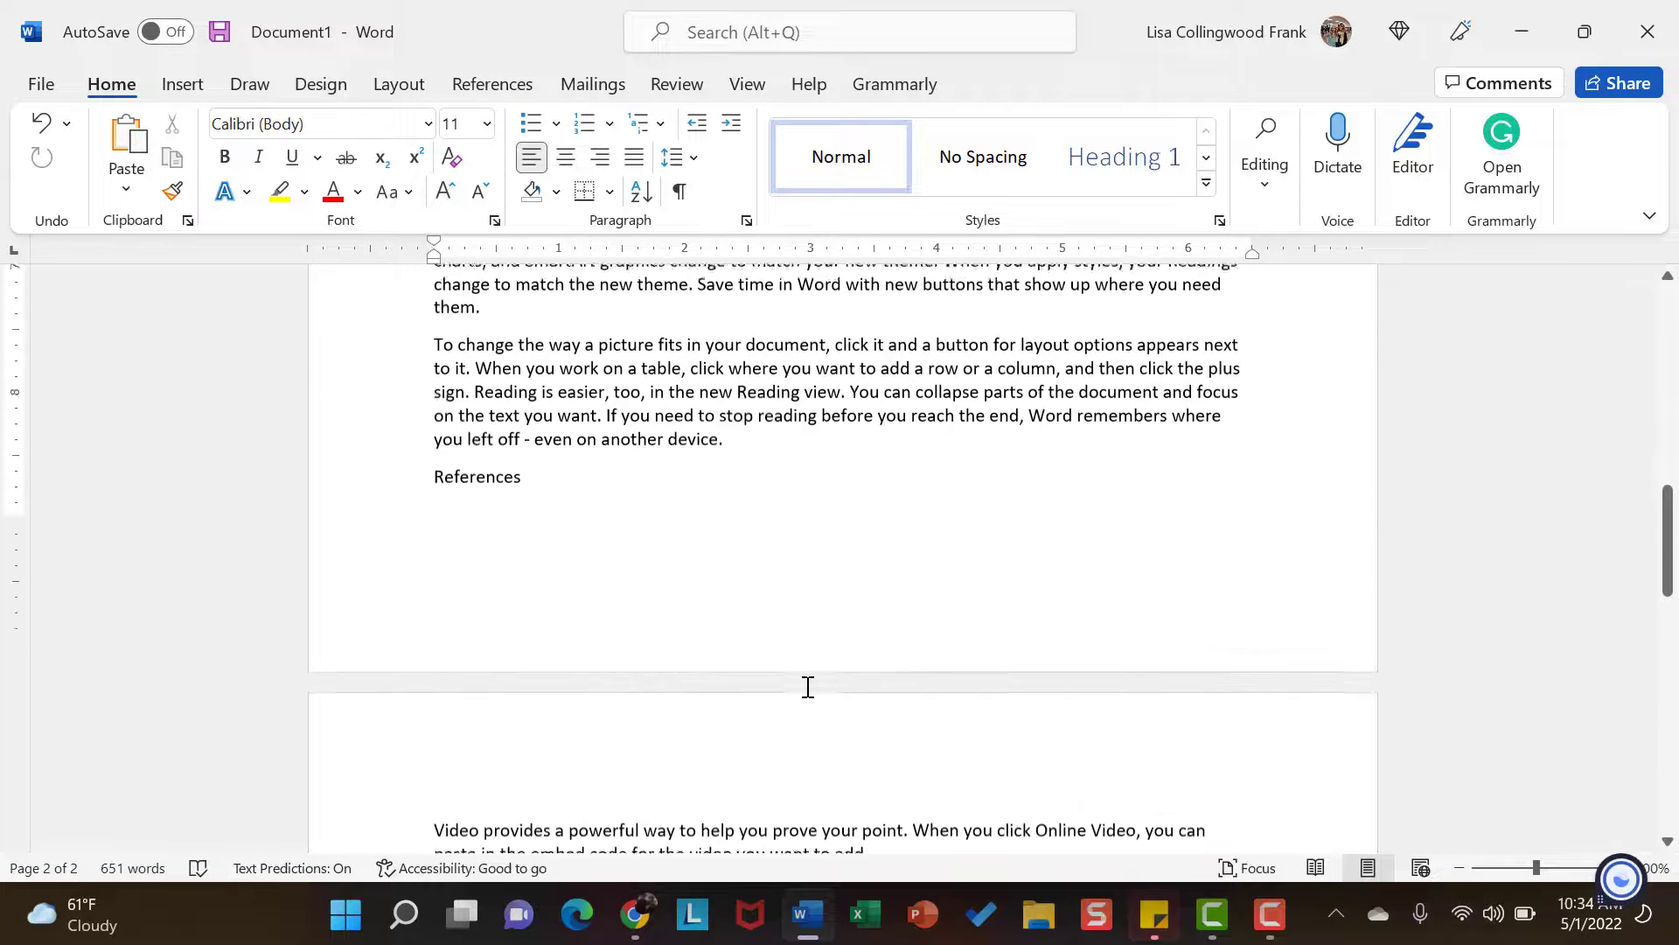
click(677, 561)
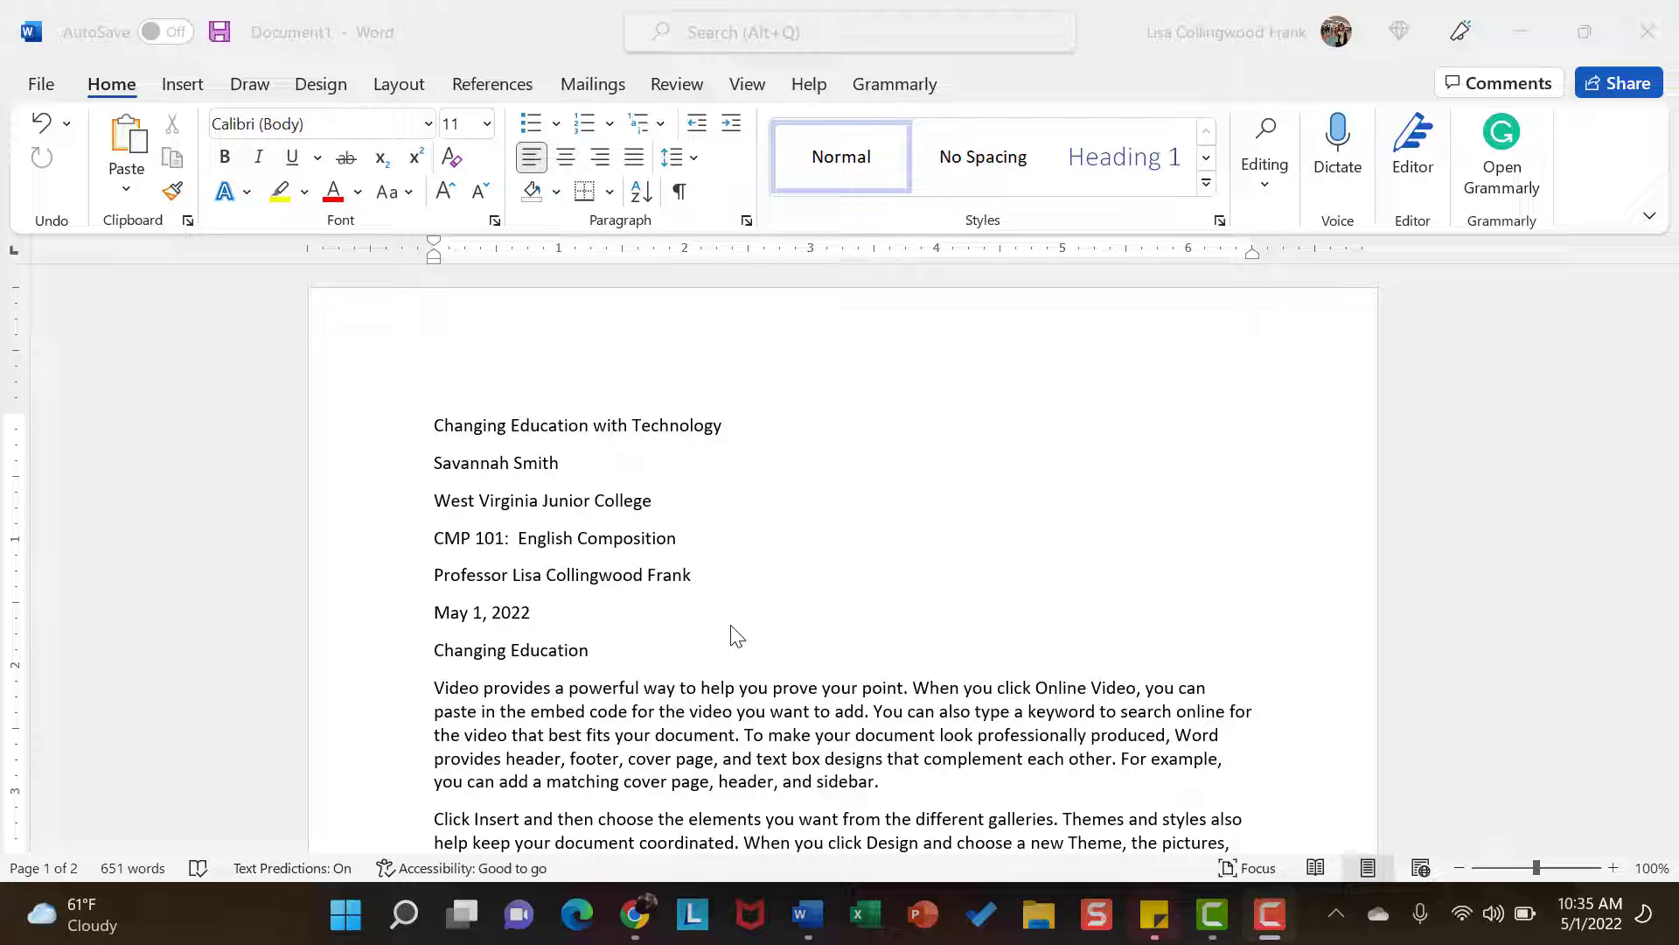
click(729, 658)
key(ctrl+a)
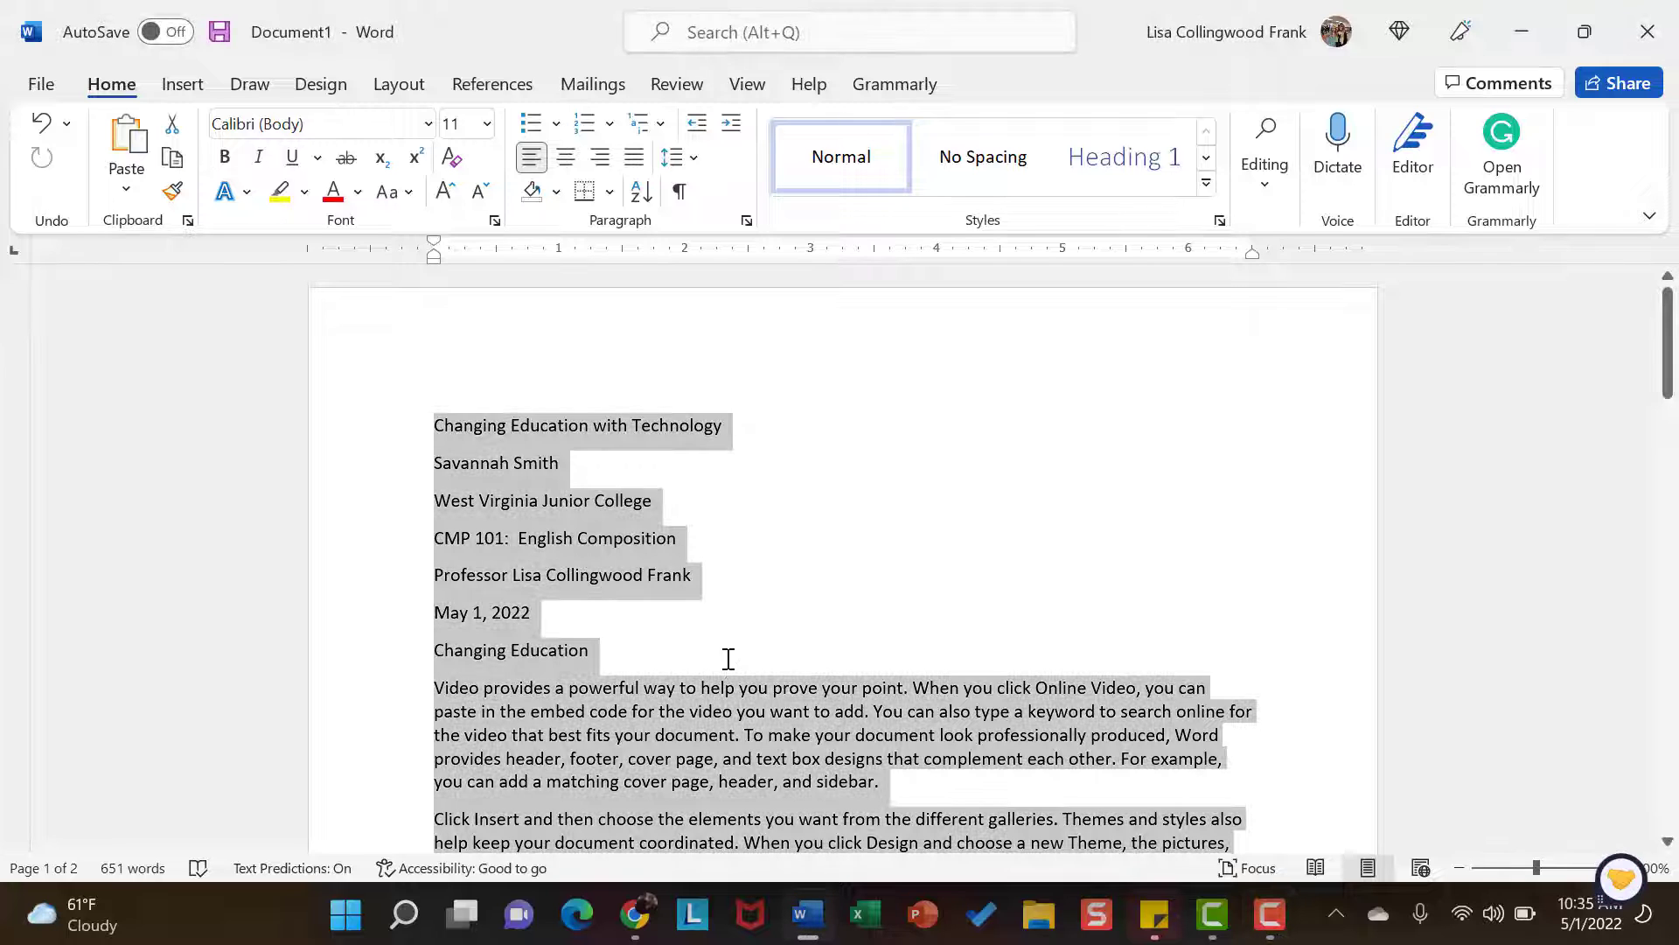
scroll(729, 660, down, 15)
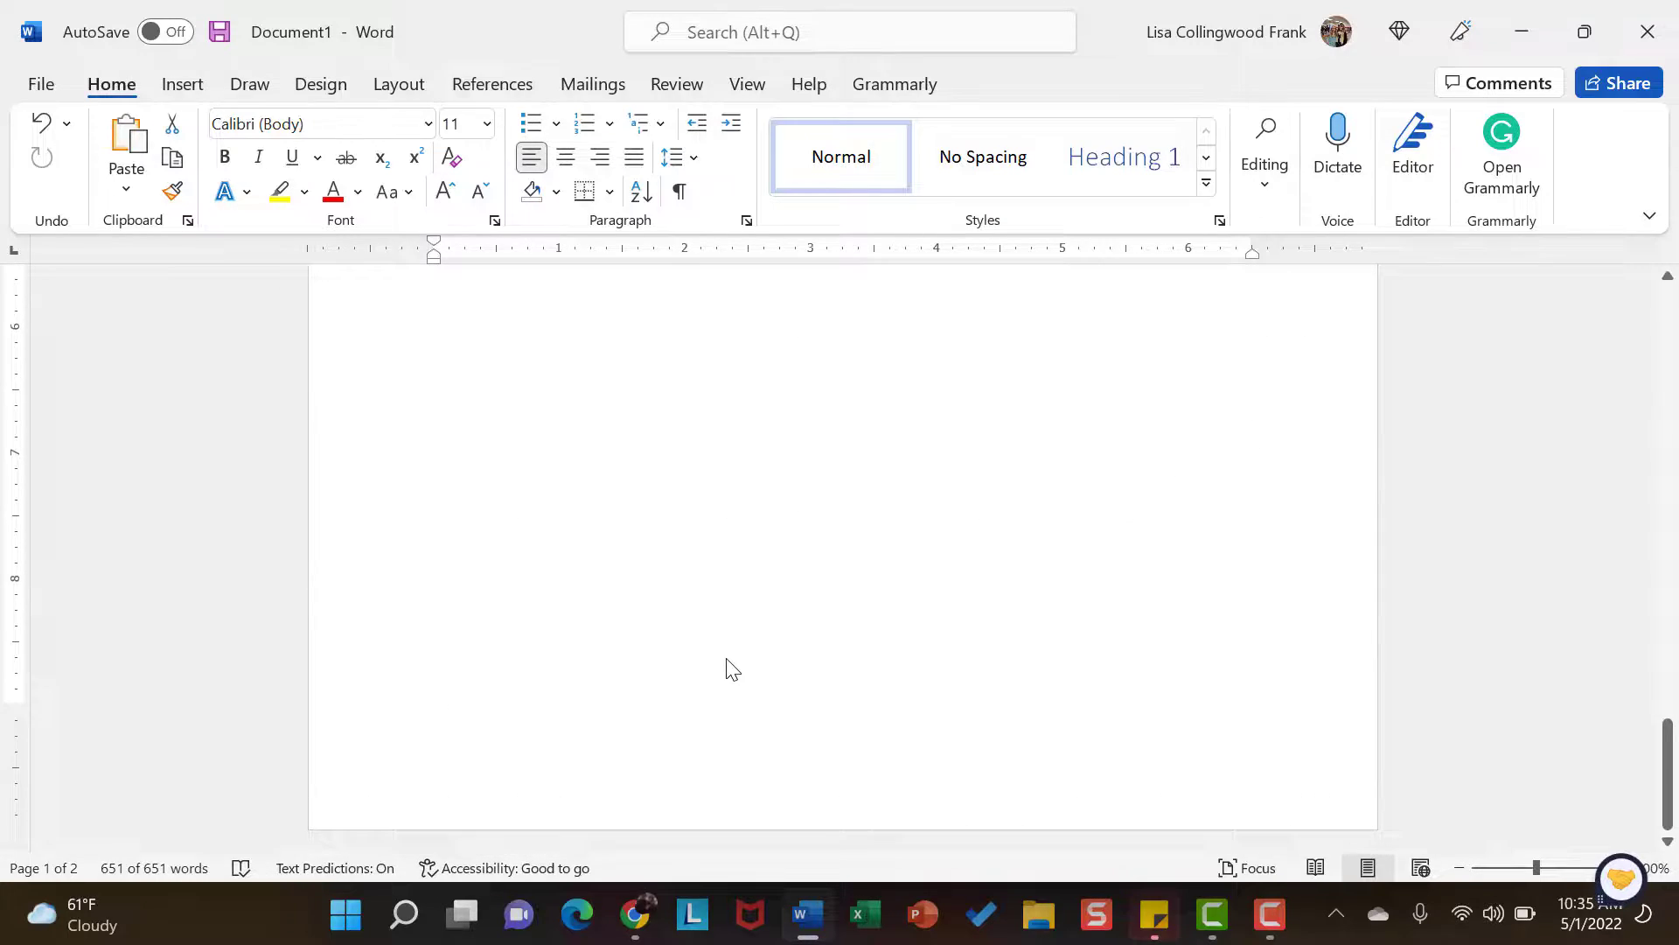
scroll(670, 754, down, 10)
right_click(671, 754)
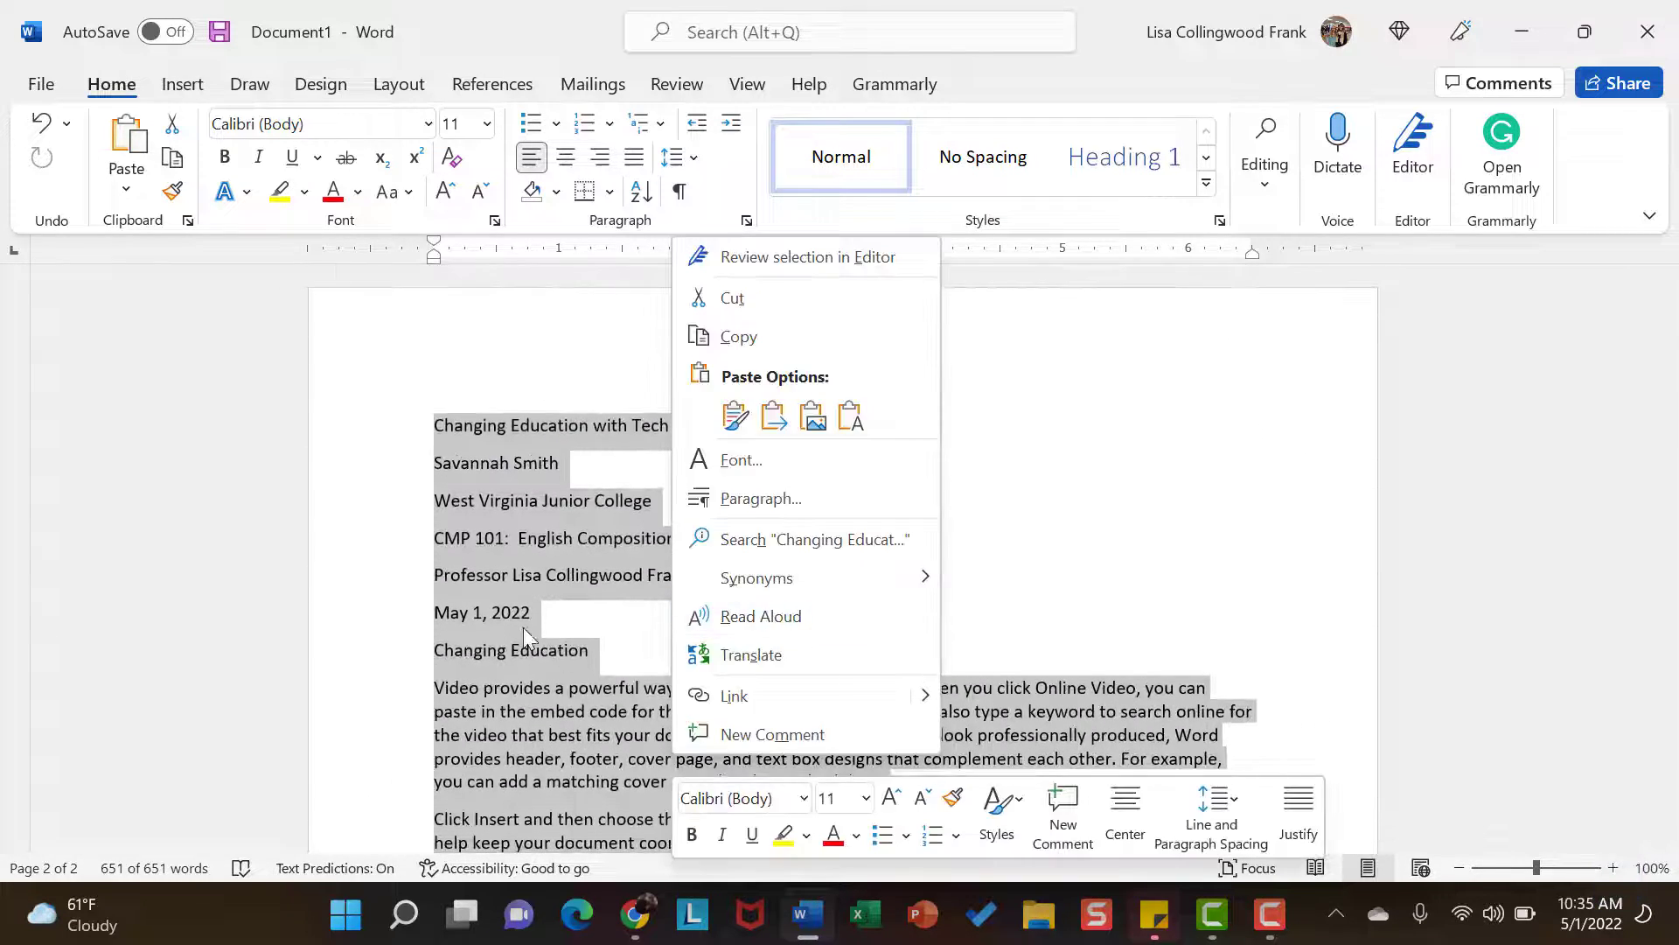
key(Escape)
click(428, 411)
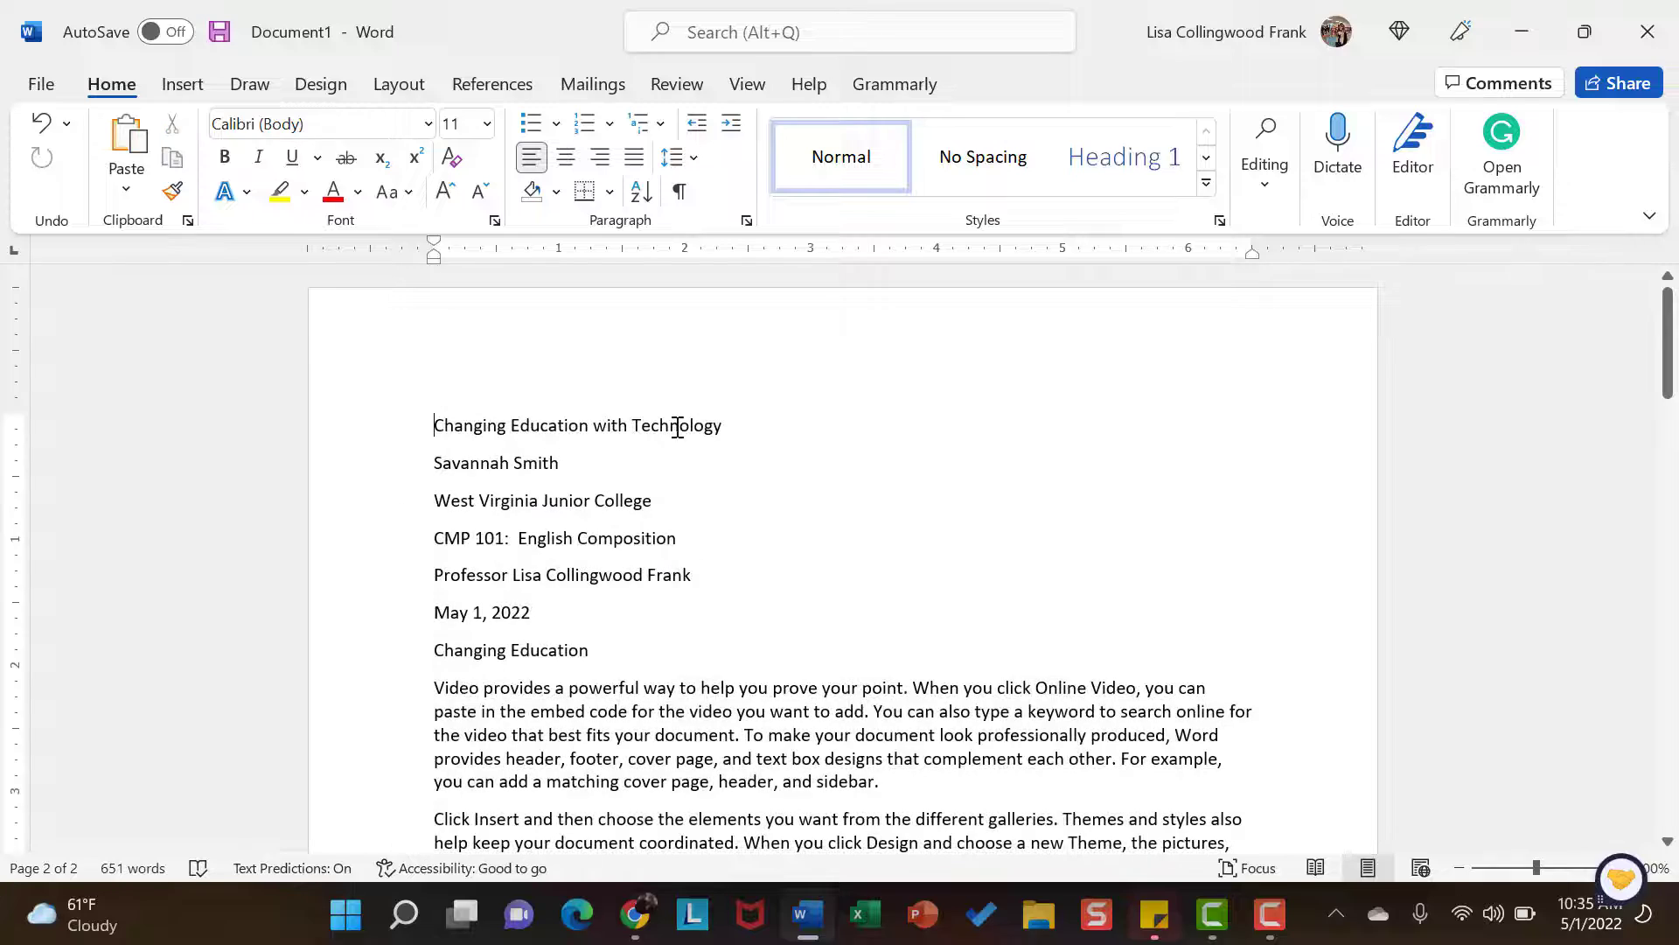
Step: Select the entire document text and set its paragraph spacing after to 0 pt
drag(434, 416, 740, 936)
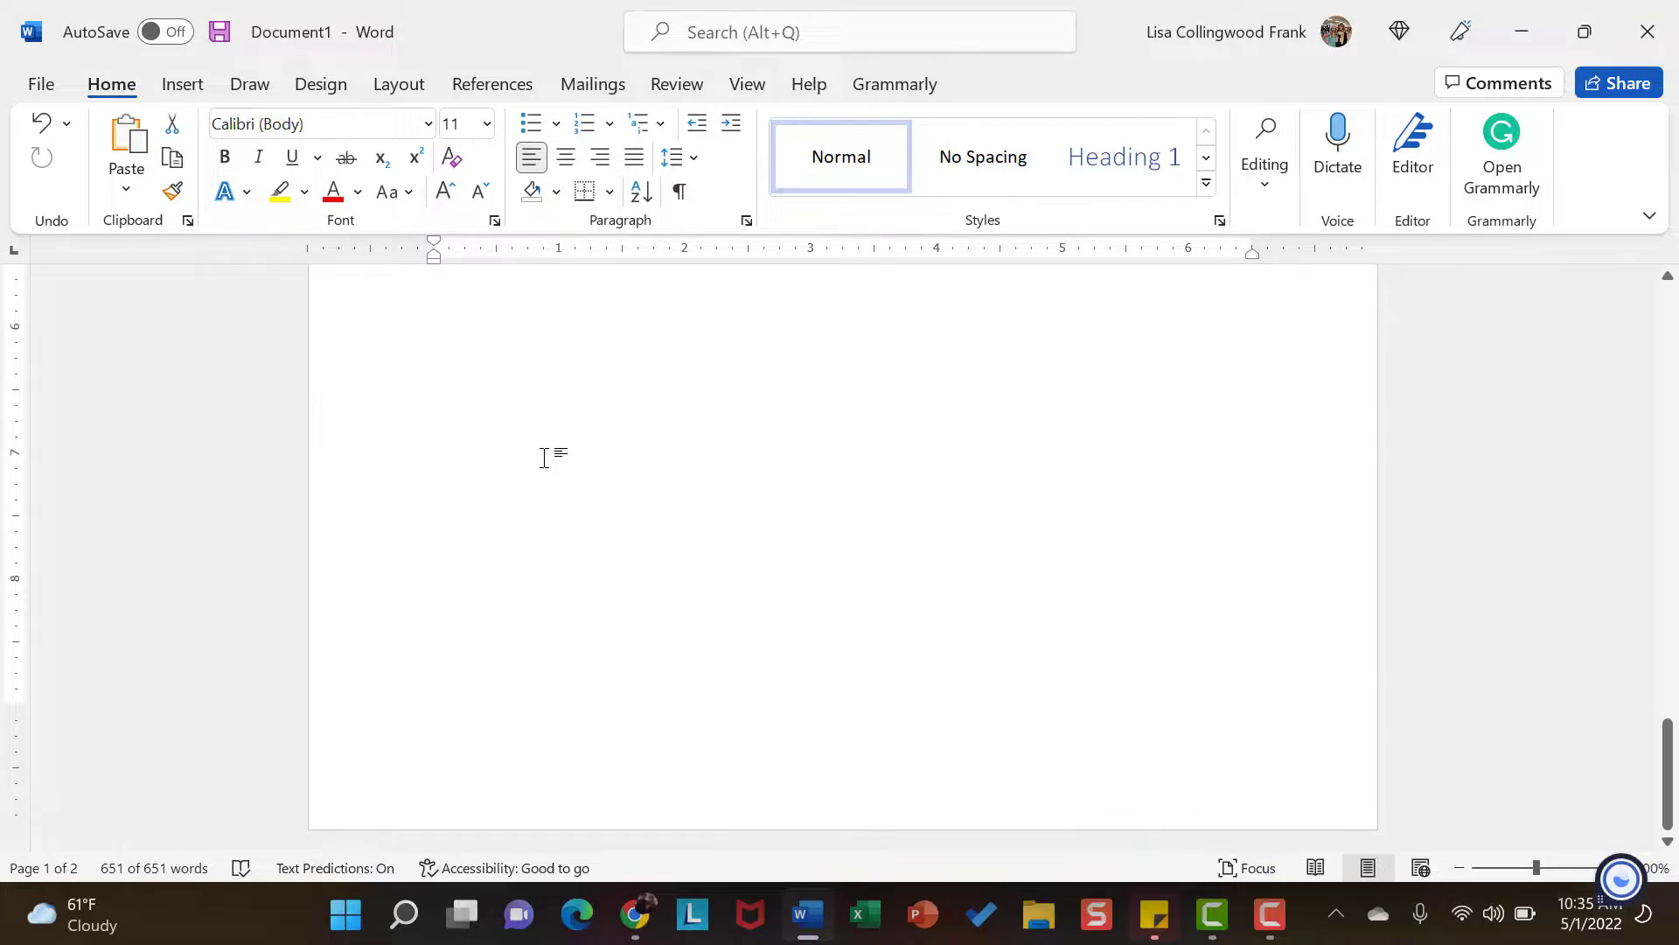
scroll(544, 453, up, 15)
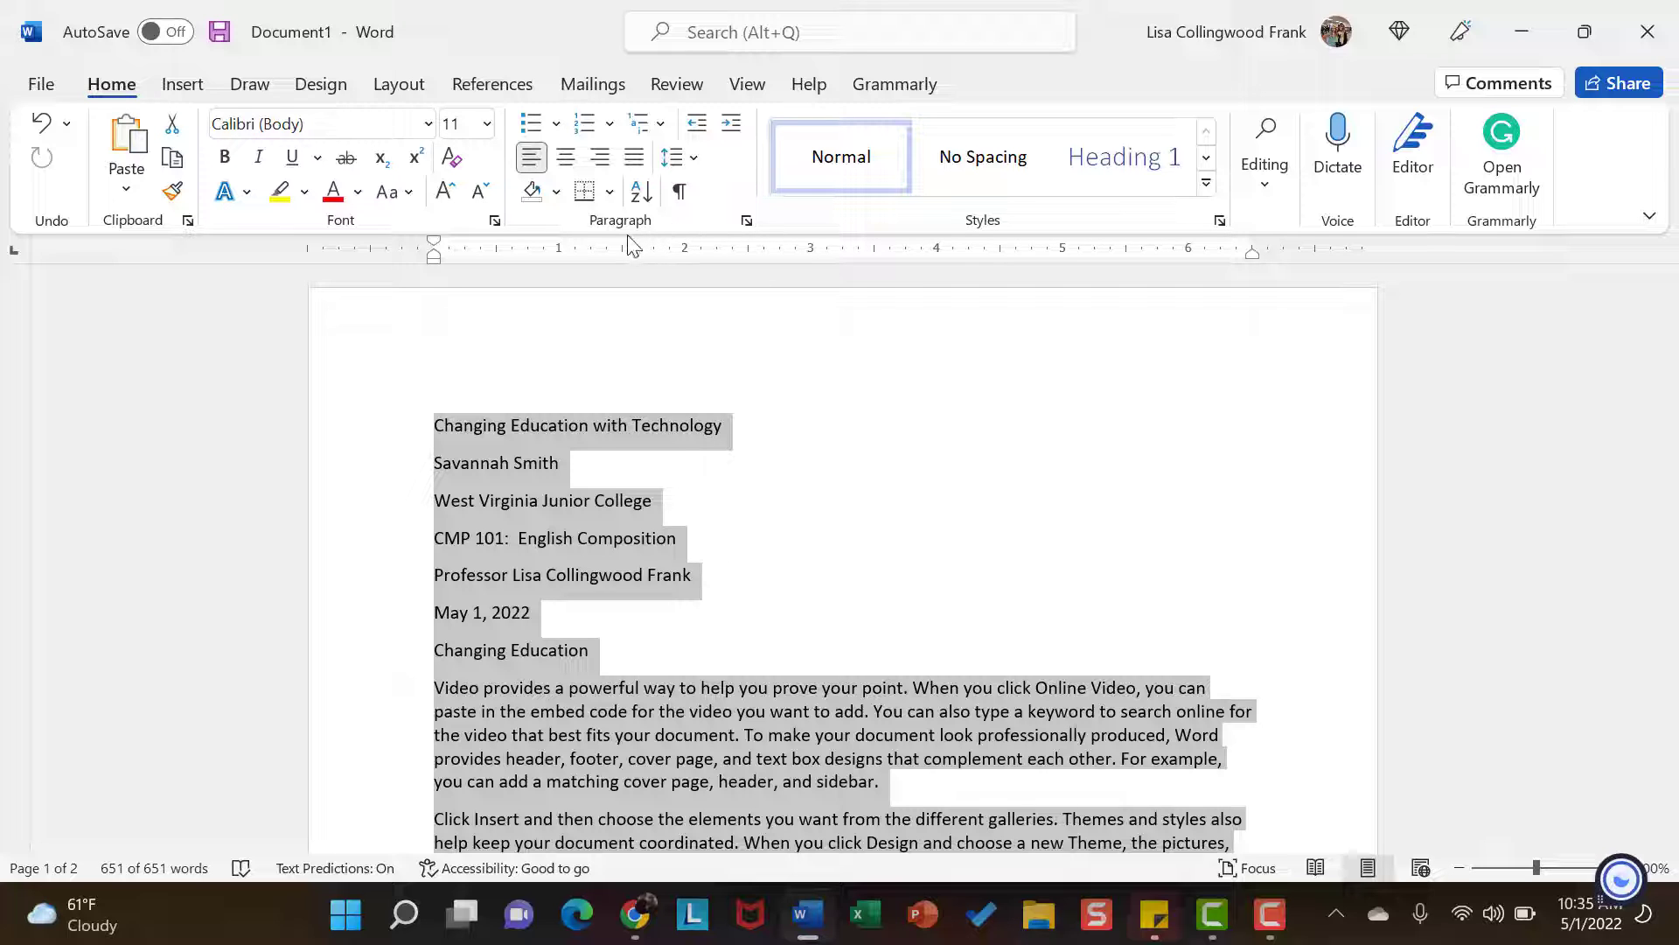
click(749, 224)
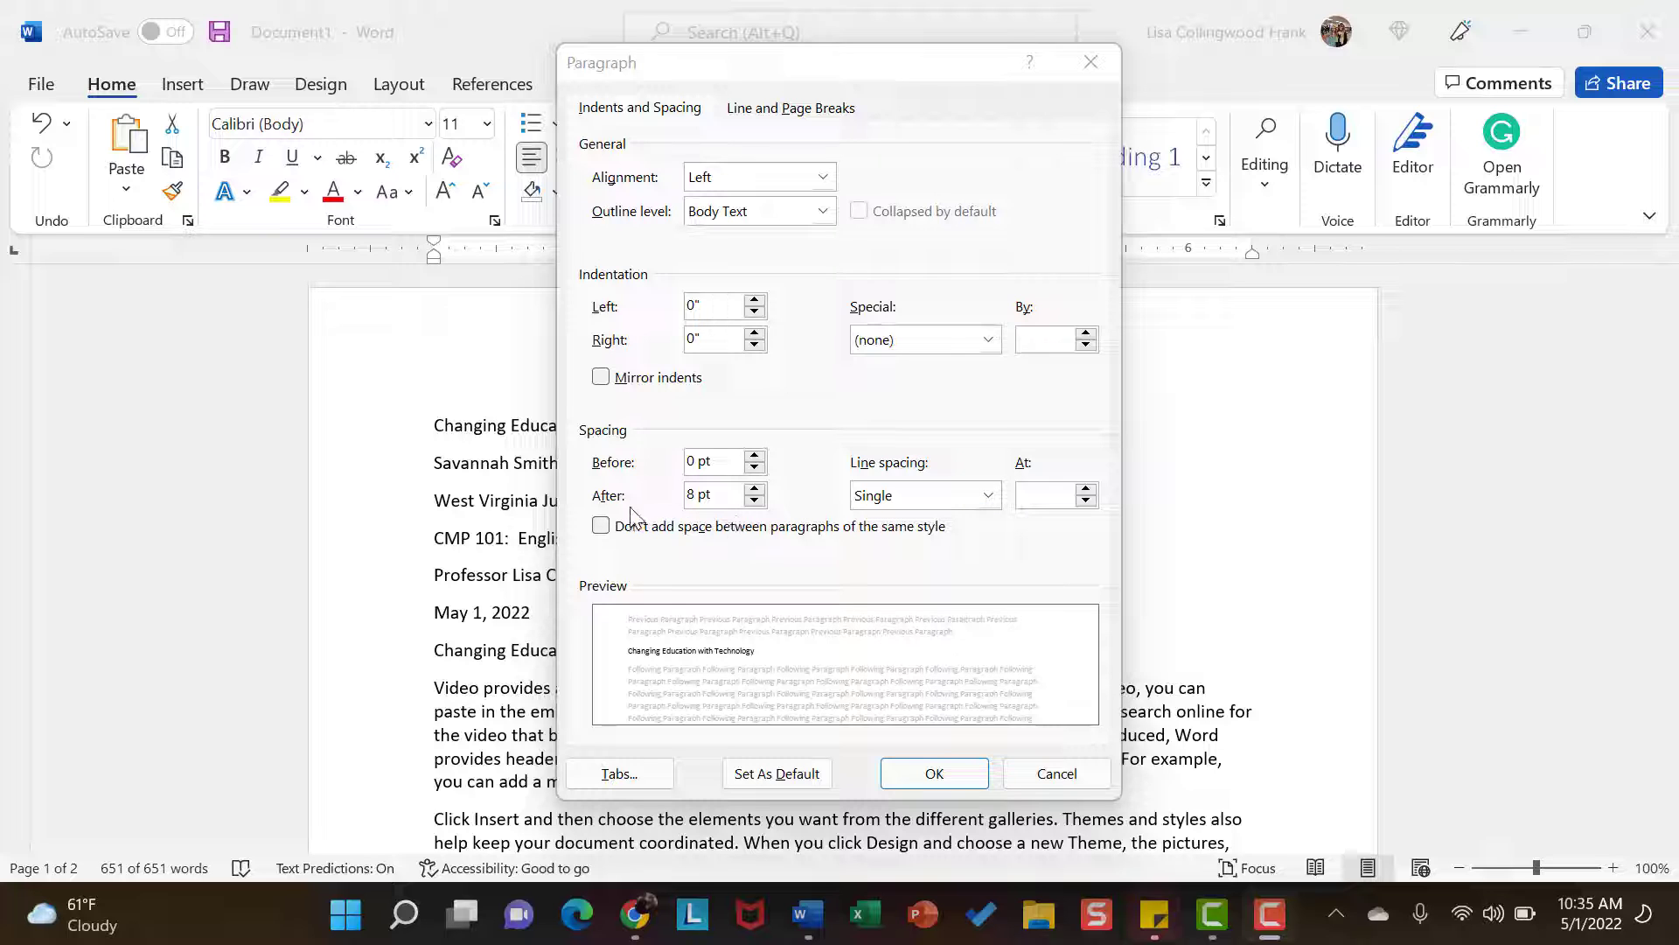
click(758, 503)
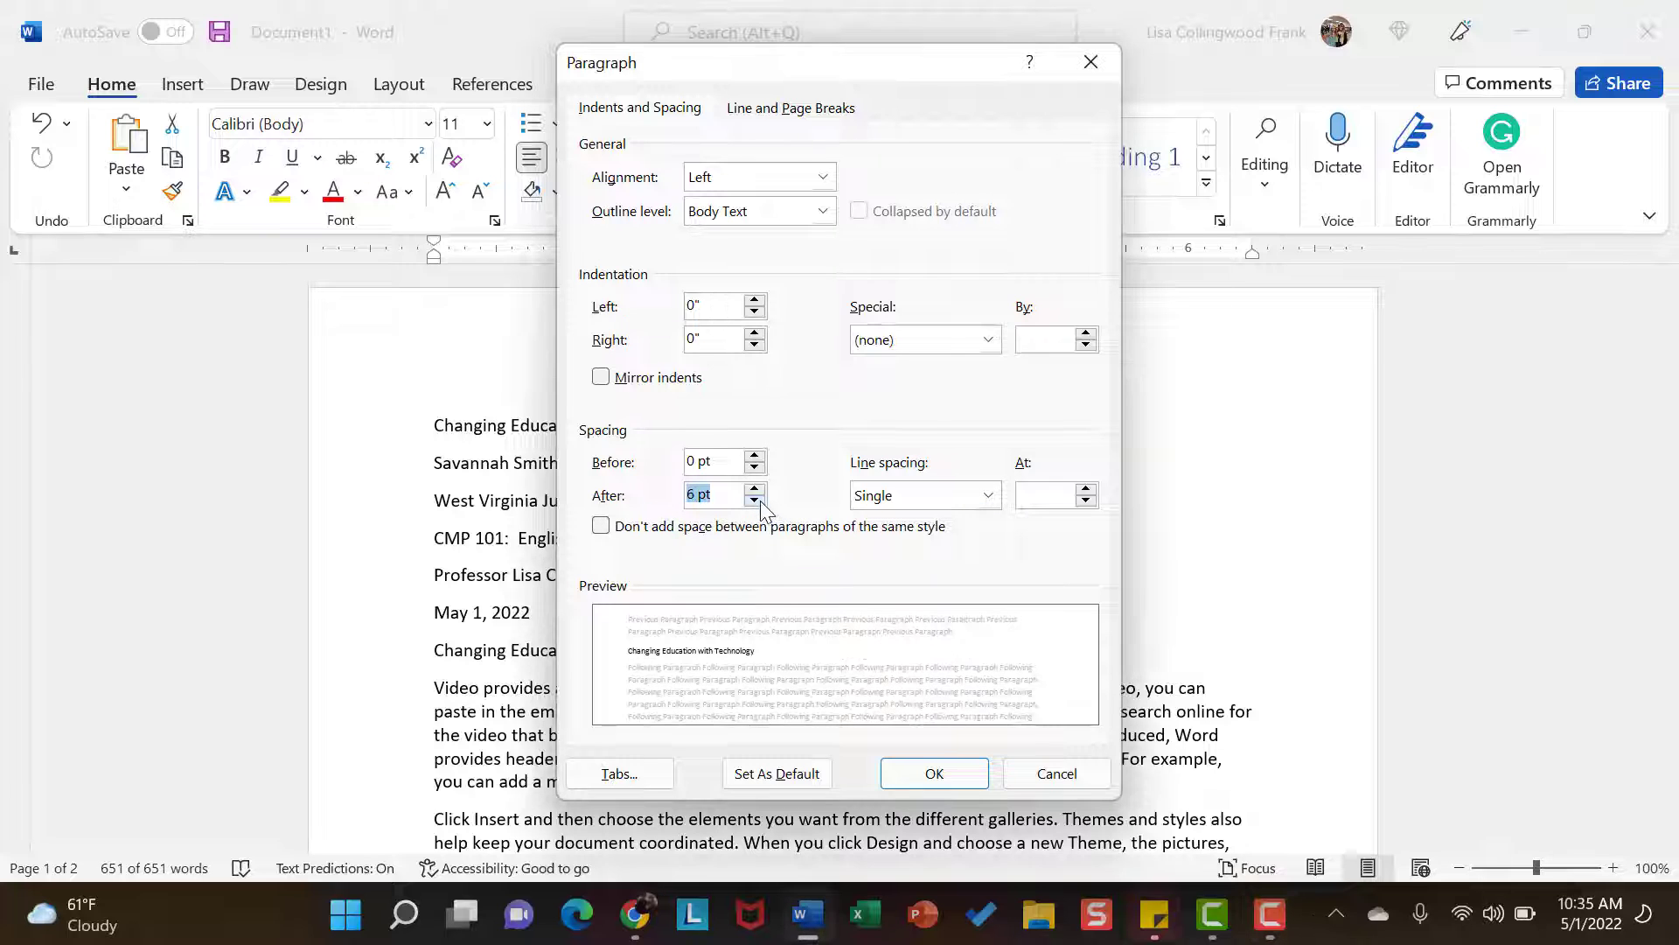
click(758, 503)
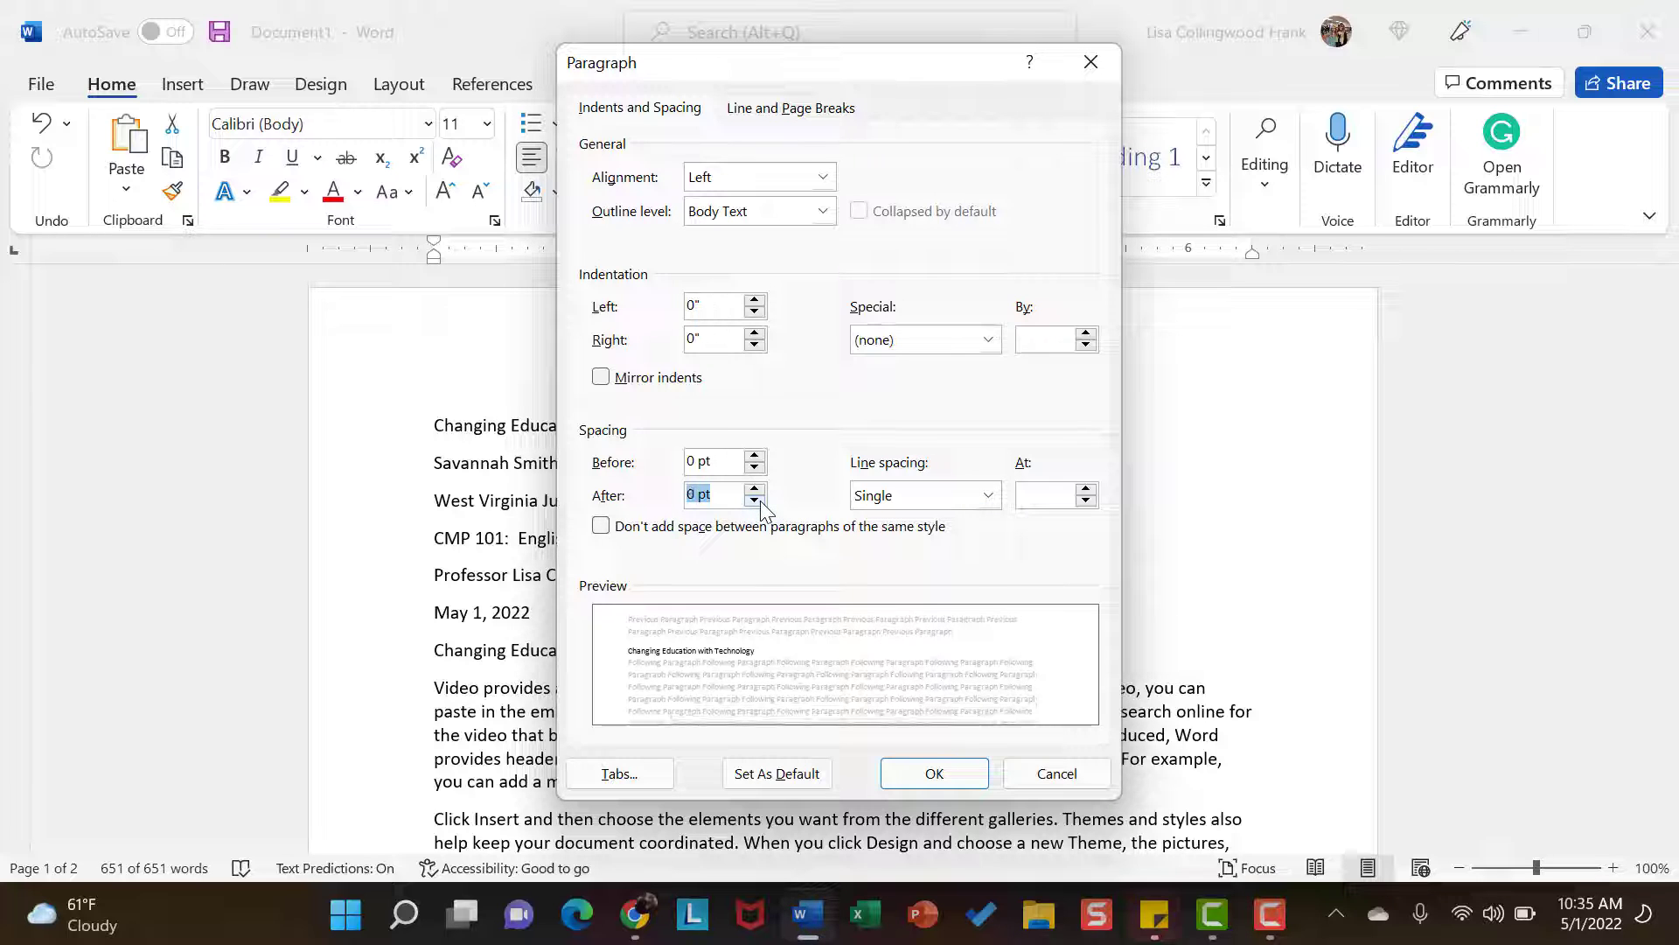
Step: Set the line spacing of the selected text to Double, apply the paragraph settings and deselect the text
click(988, 497)
click(991, 506)
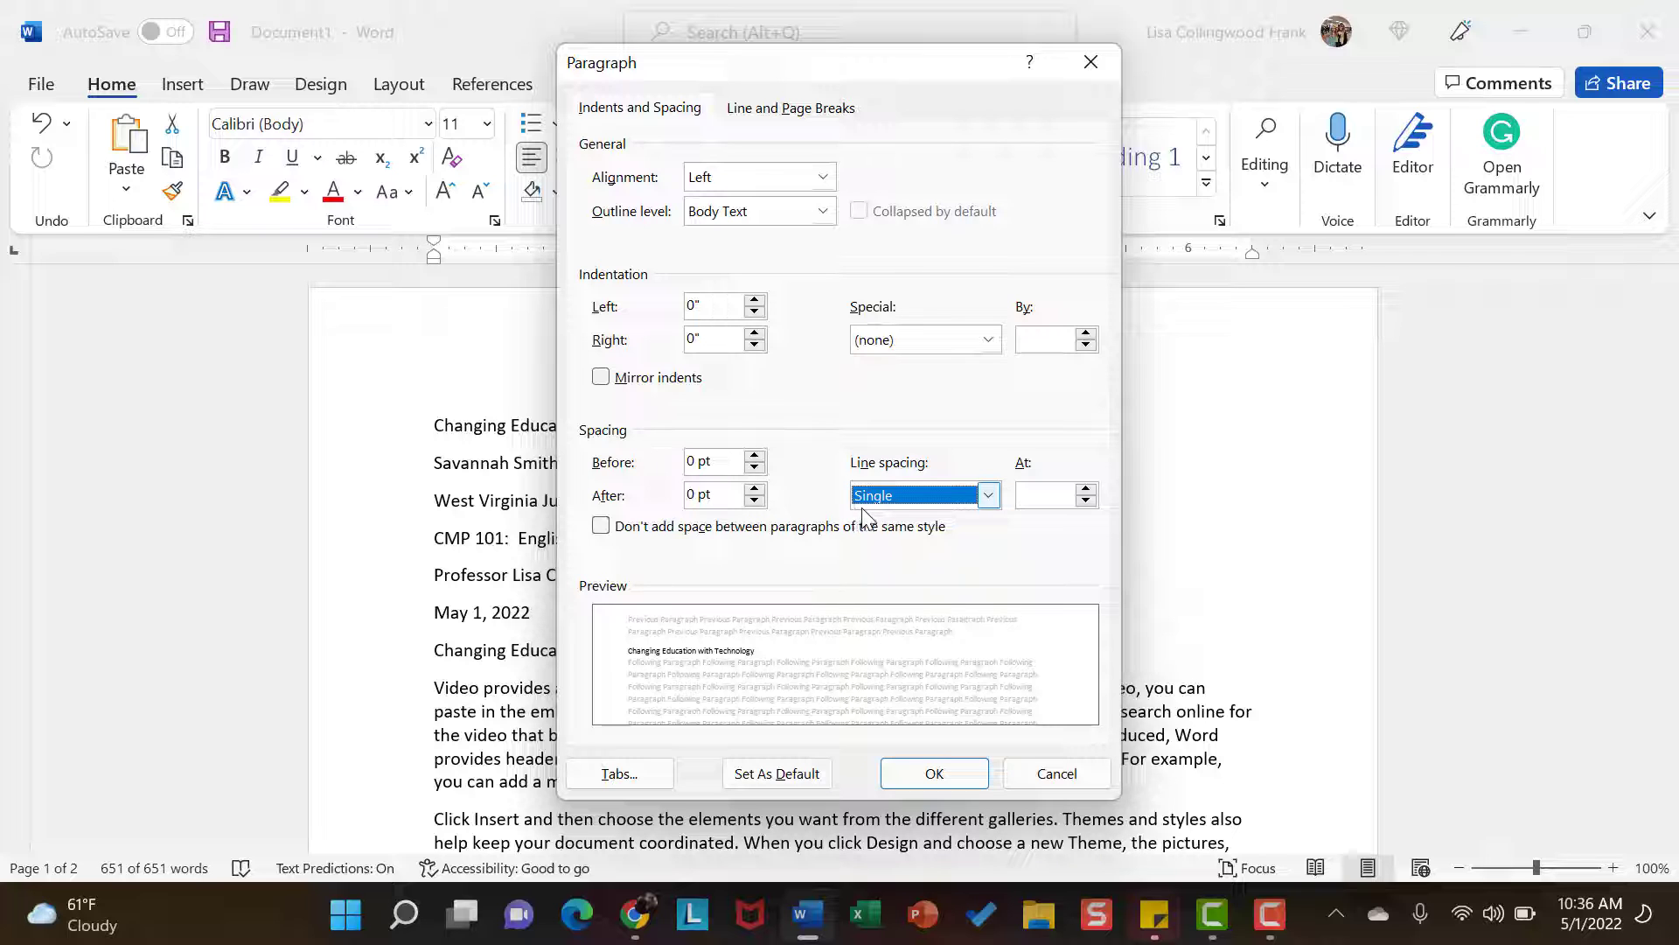
click(989, 497)
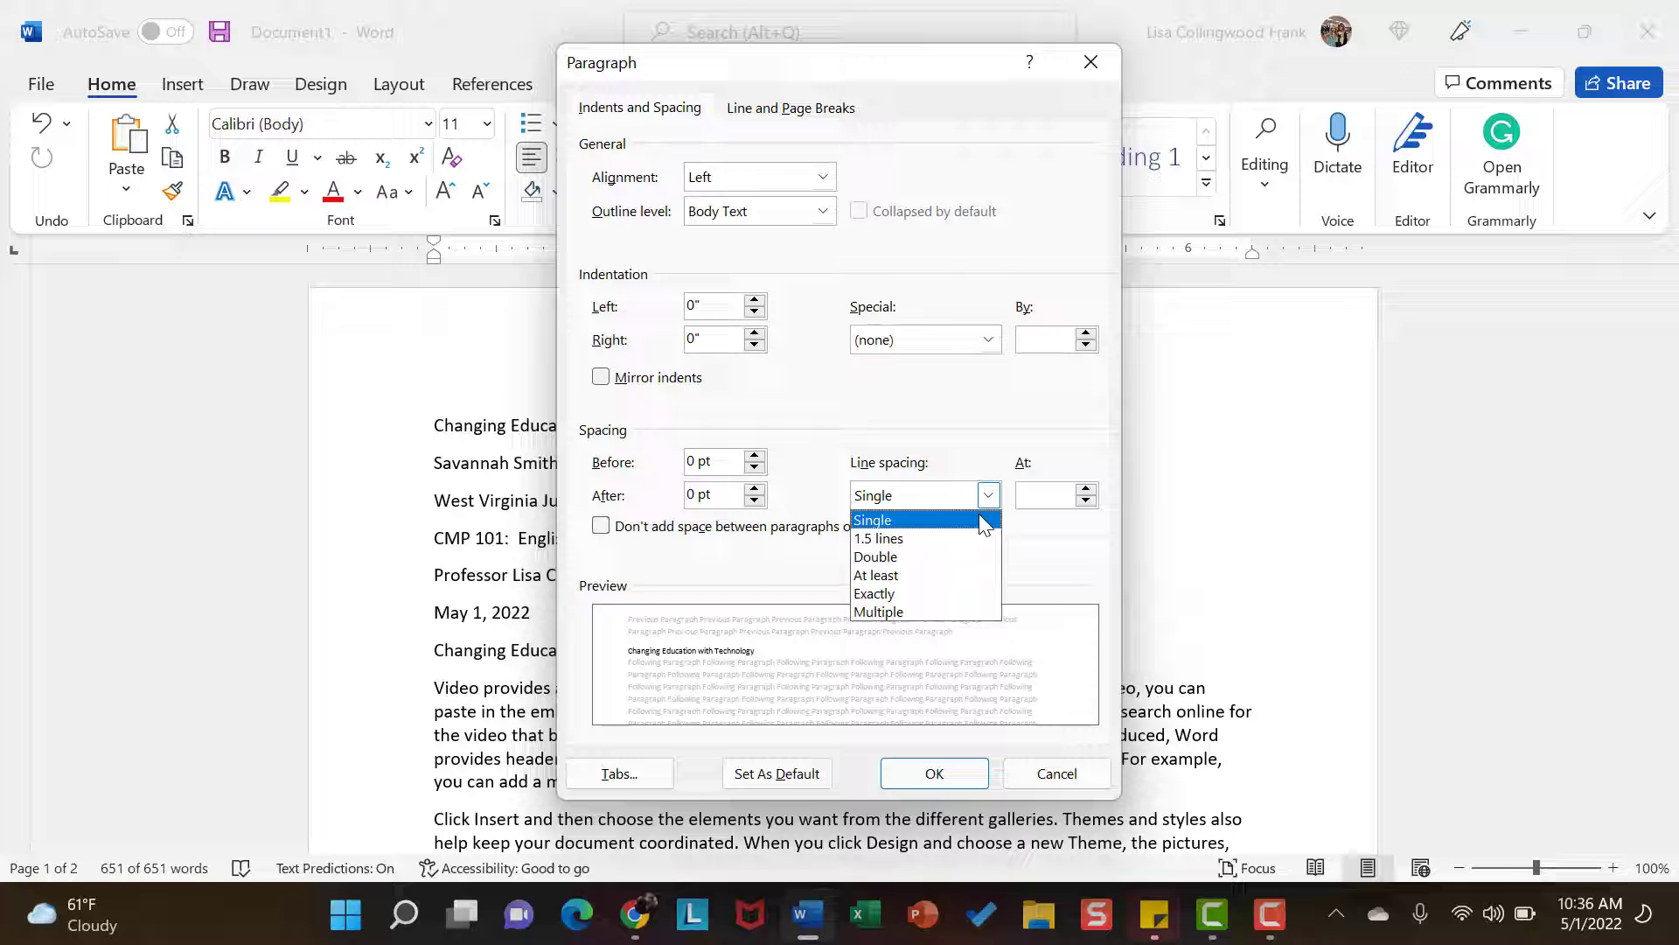
click(965, 558)
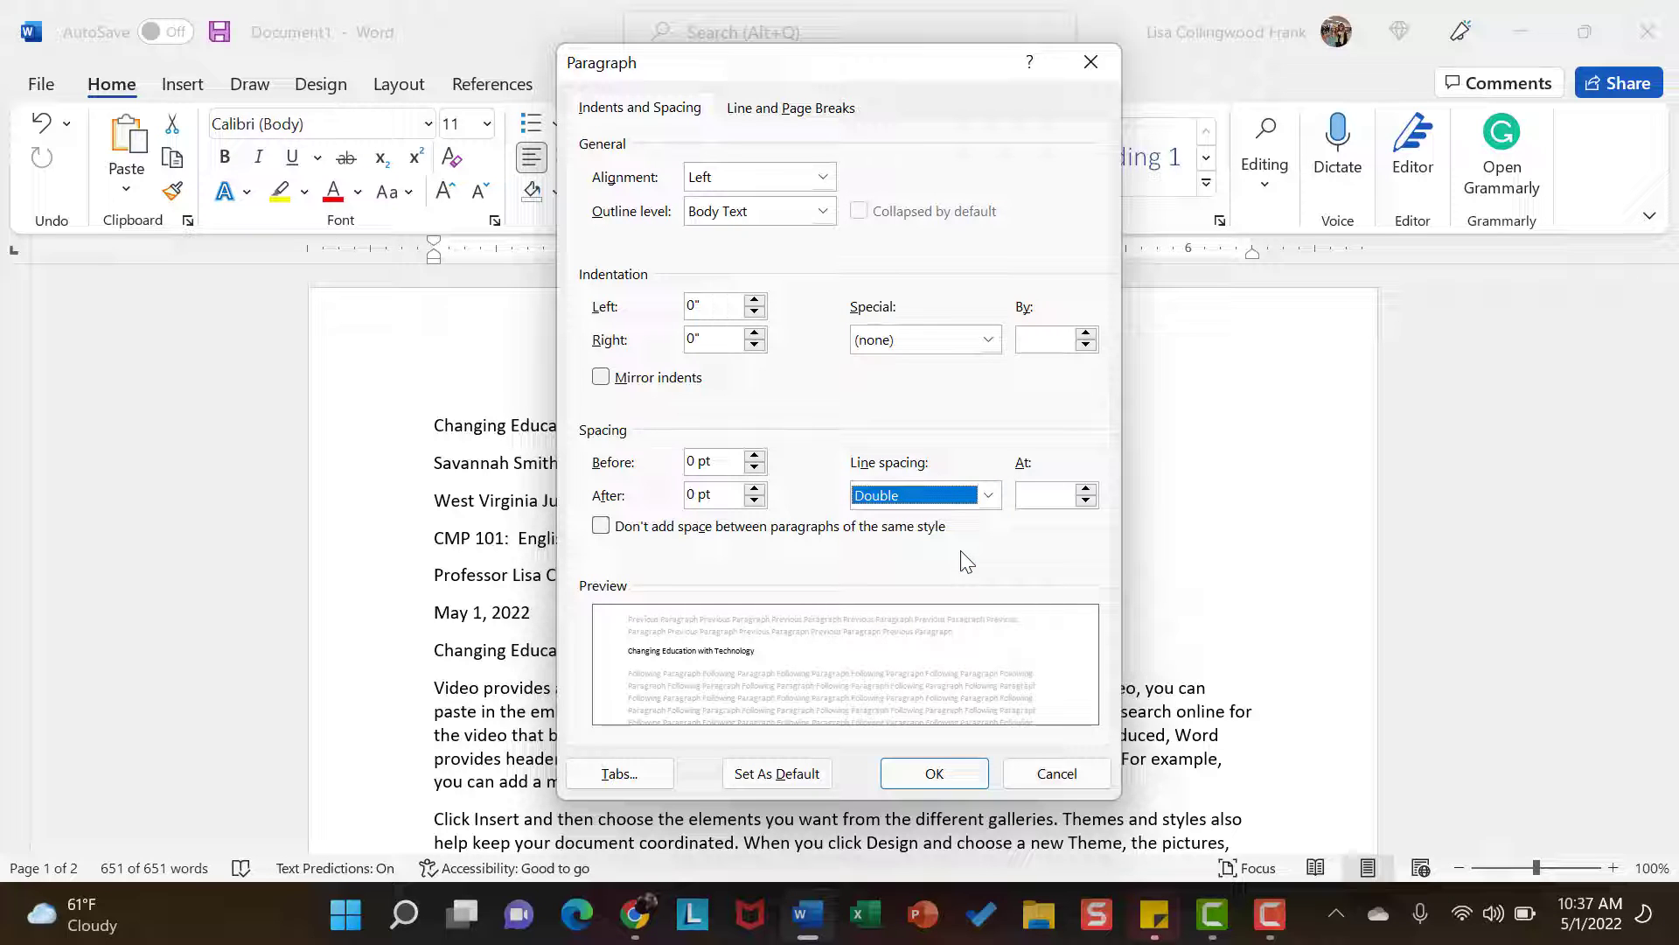
click(935, 776)
click(834, 723)
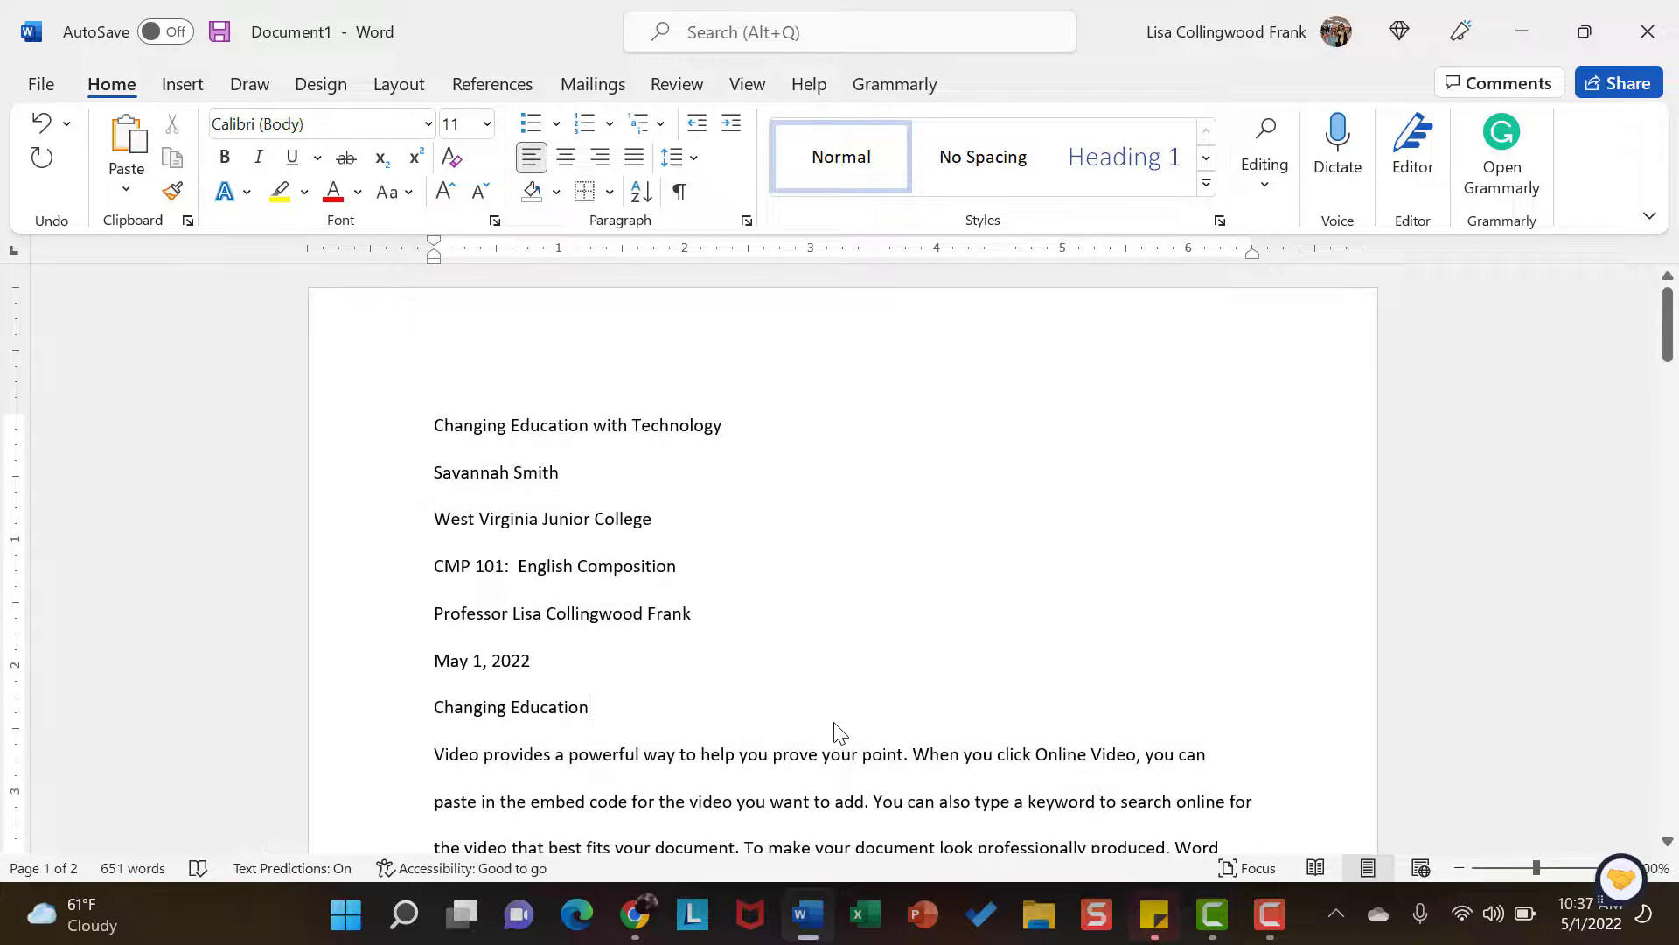
Step: Check the new spacing throughout the document, from the first page to the last
scroll(835, 728, down, 15)
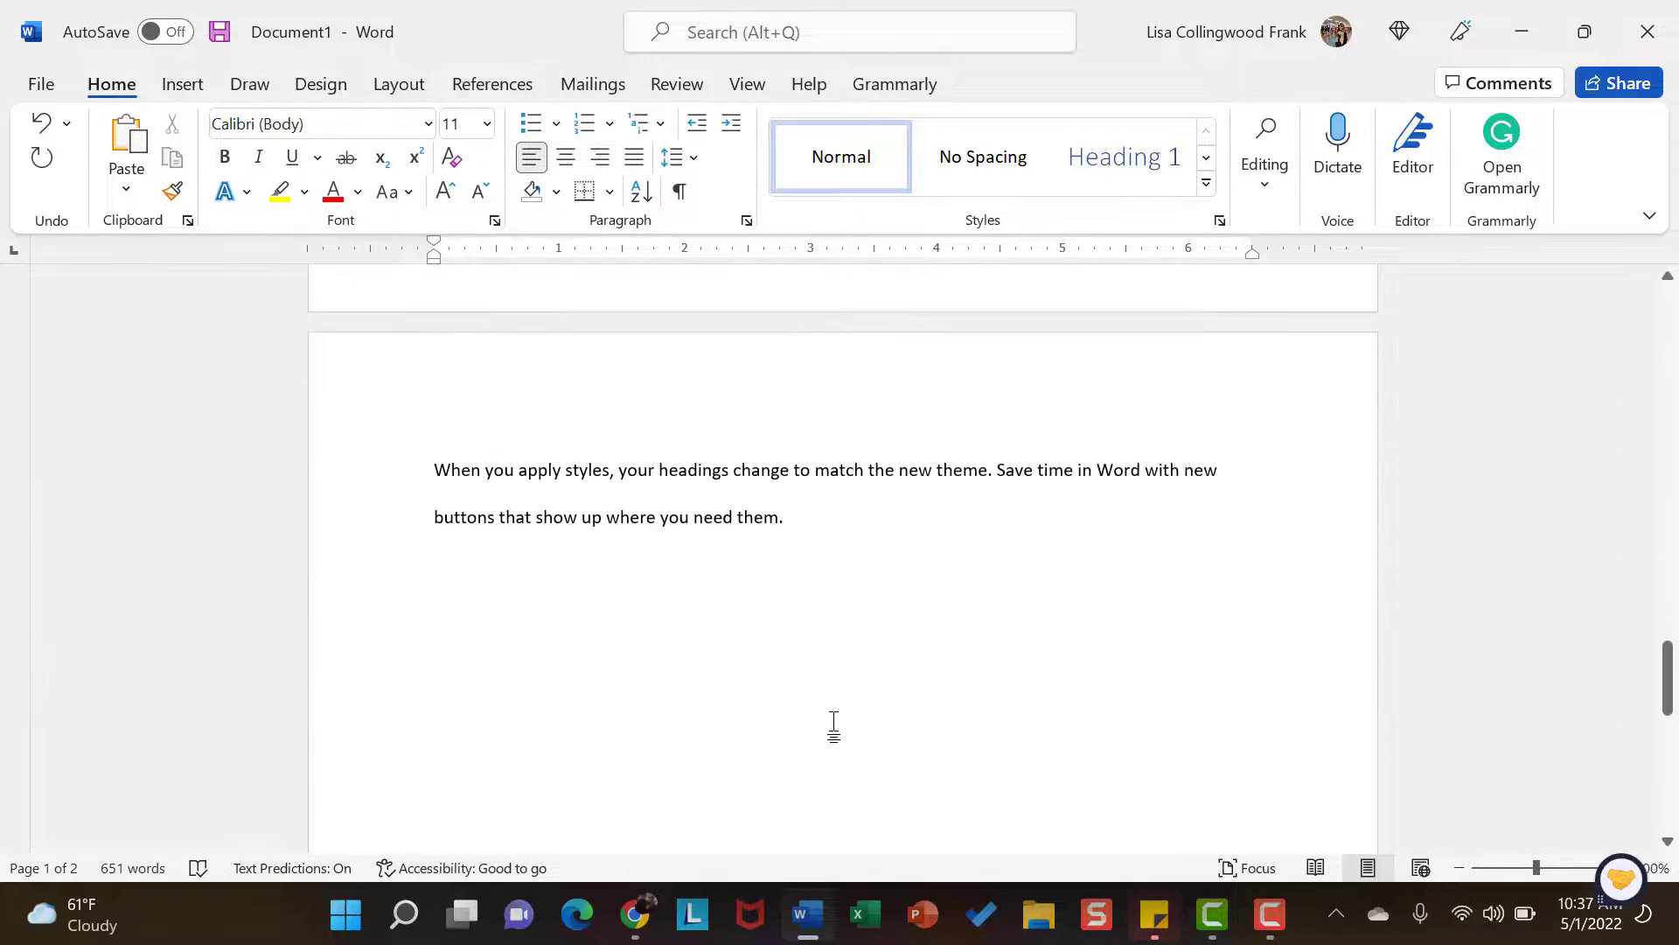
scroll(834, 727, down, 3)
scroll(833, 727, up, 15)
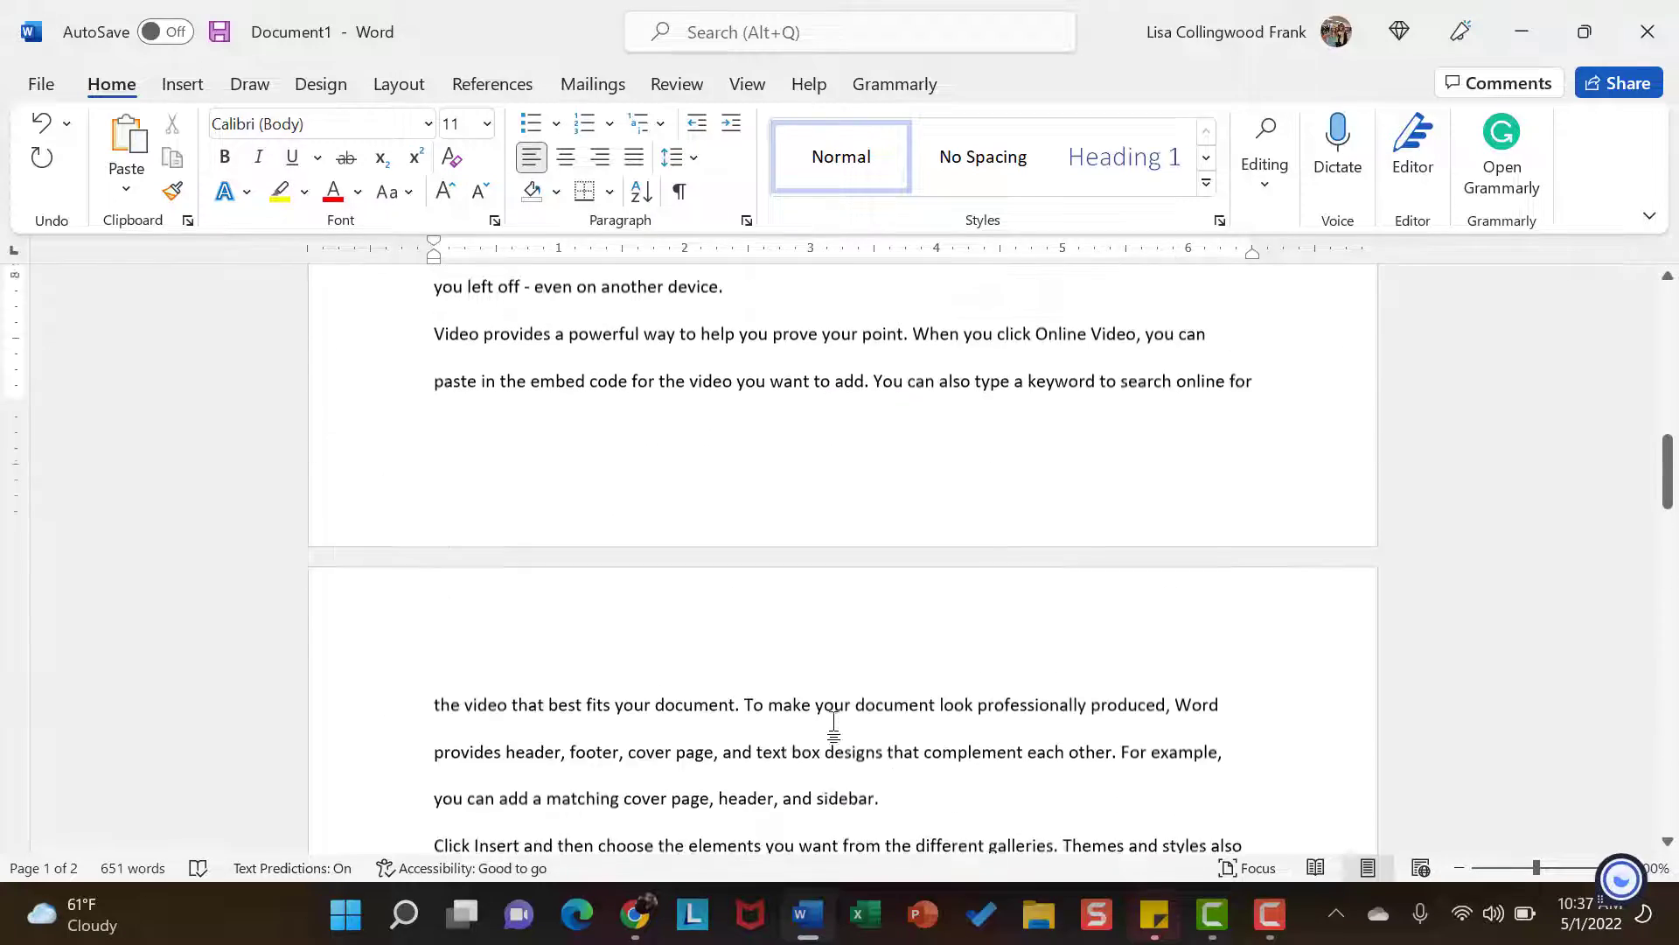
scroll(834, 727, up, 6)
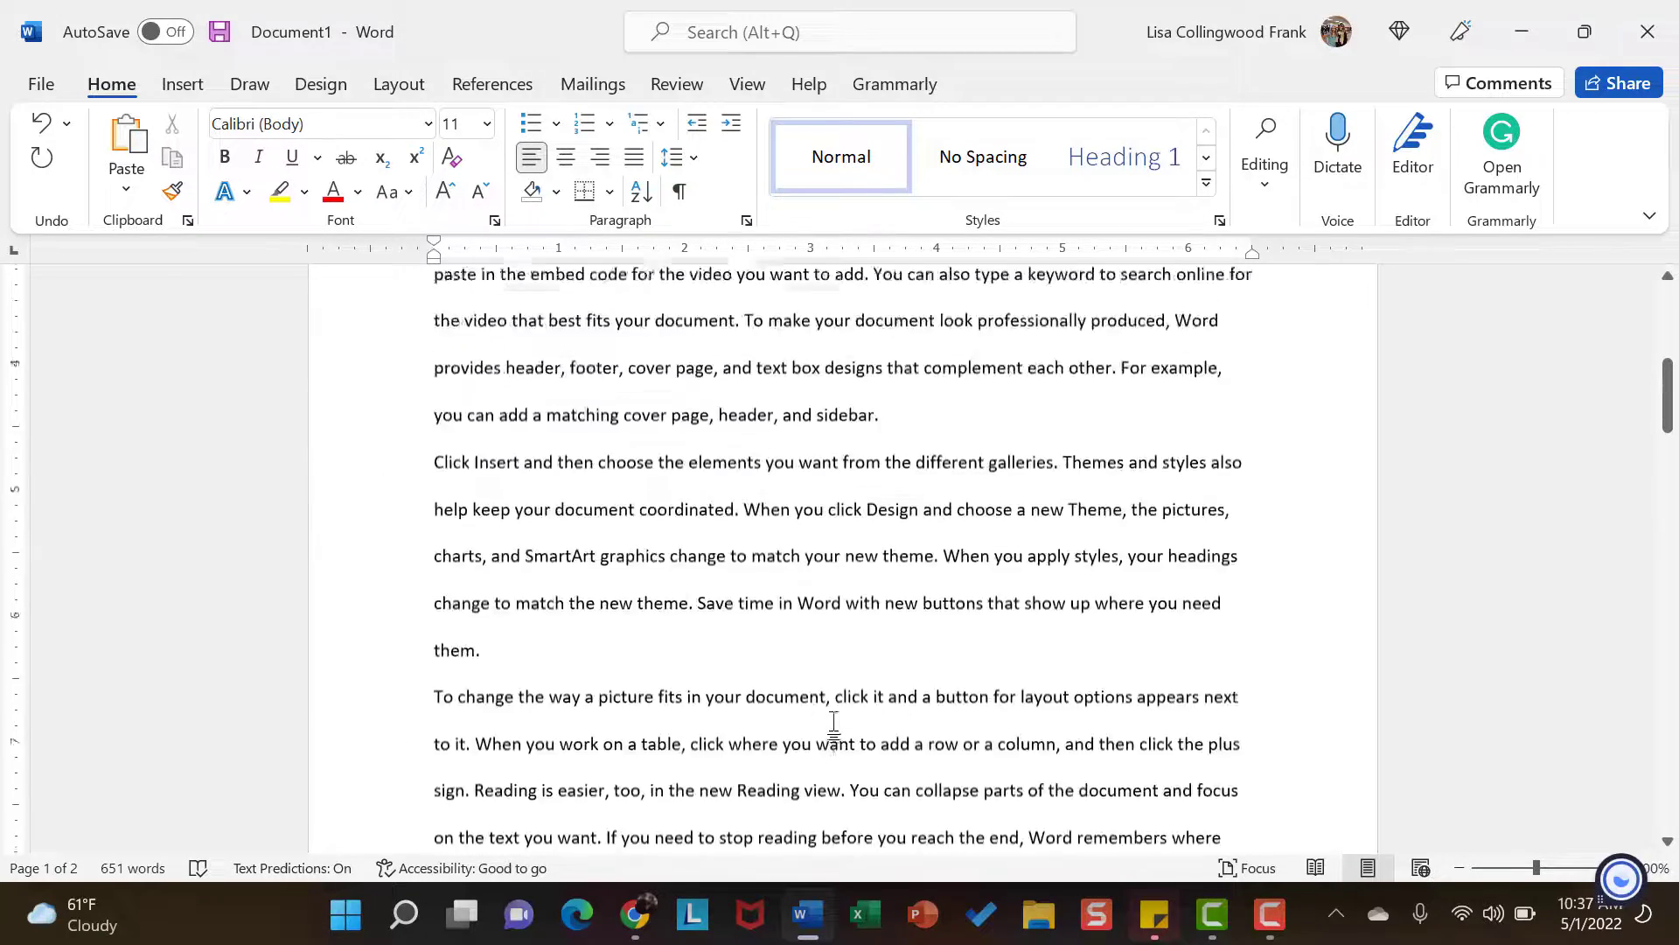
scroll(833, 727, up, 7)
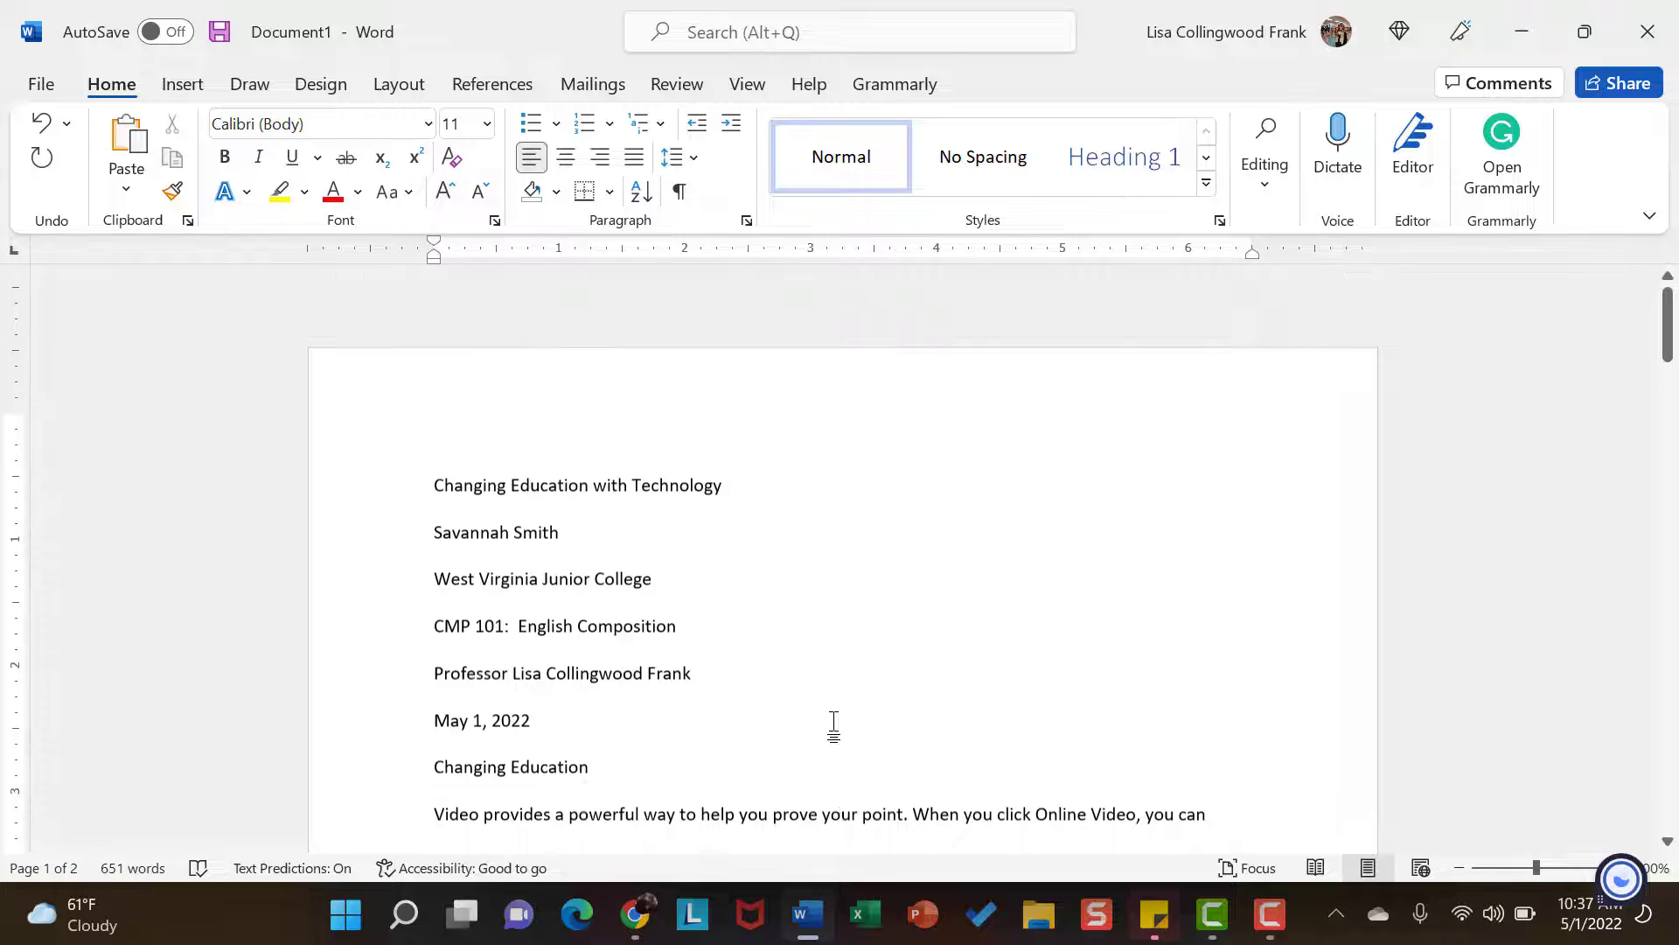
scroll(834, 727, down, 1)
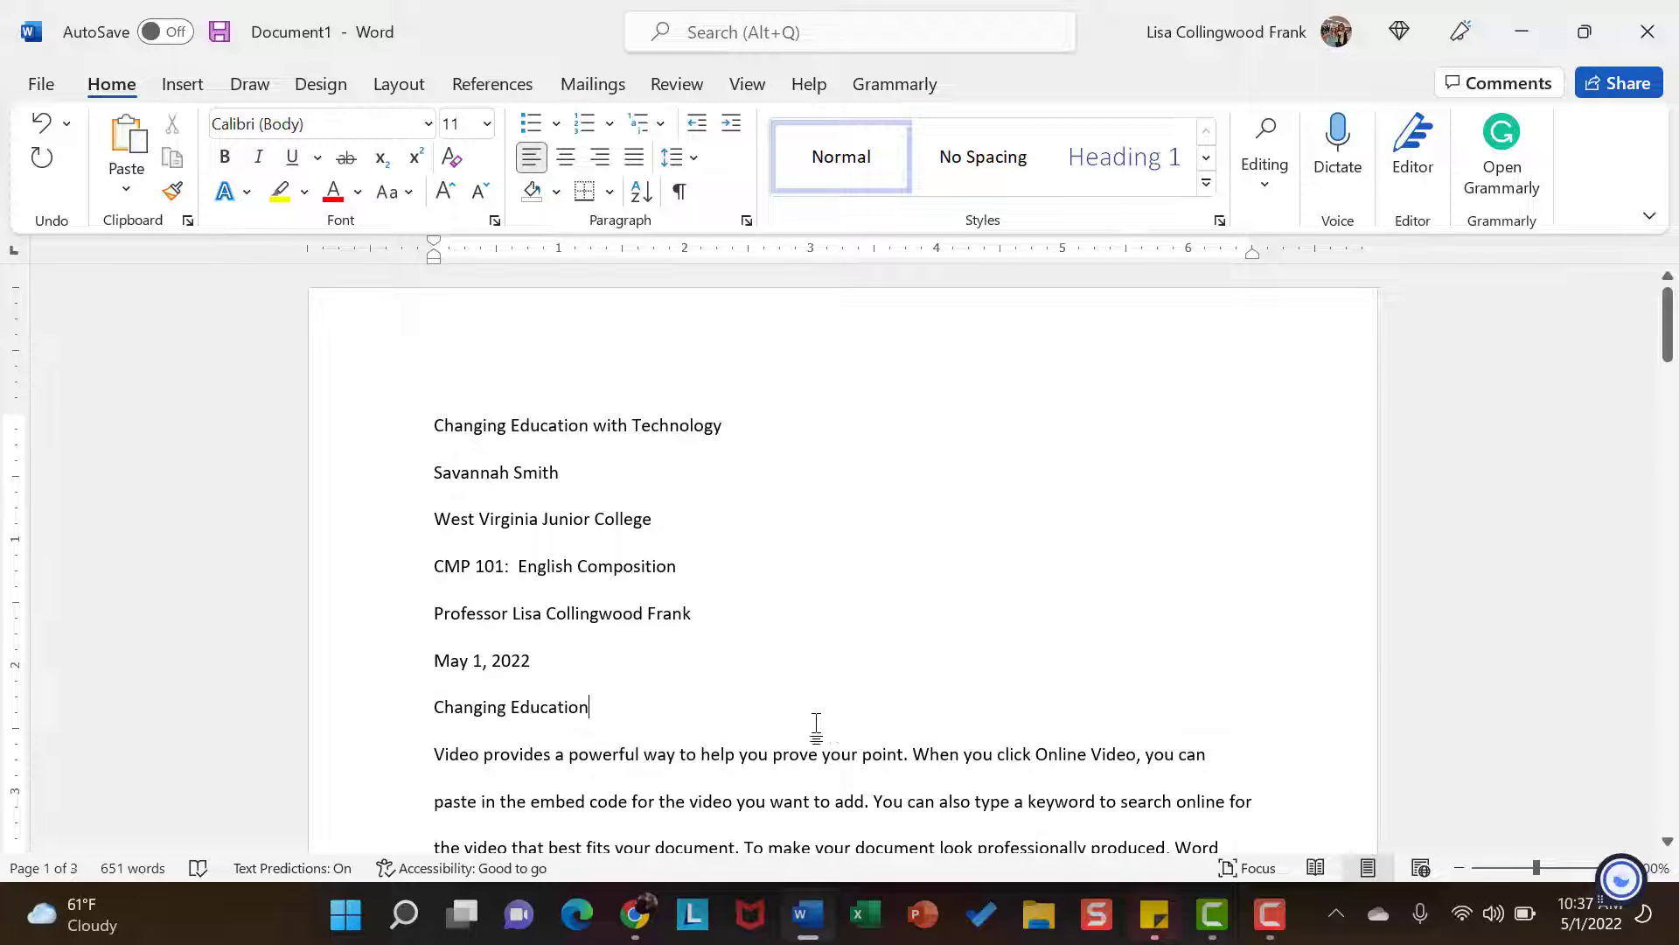
Step: Try a page break after the May 1, 2022 date line, and undo it
click(569, 656)
key(ctrl+Return)
scroll(555, 665, up, 10)
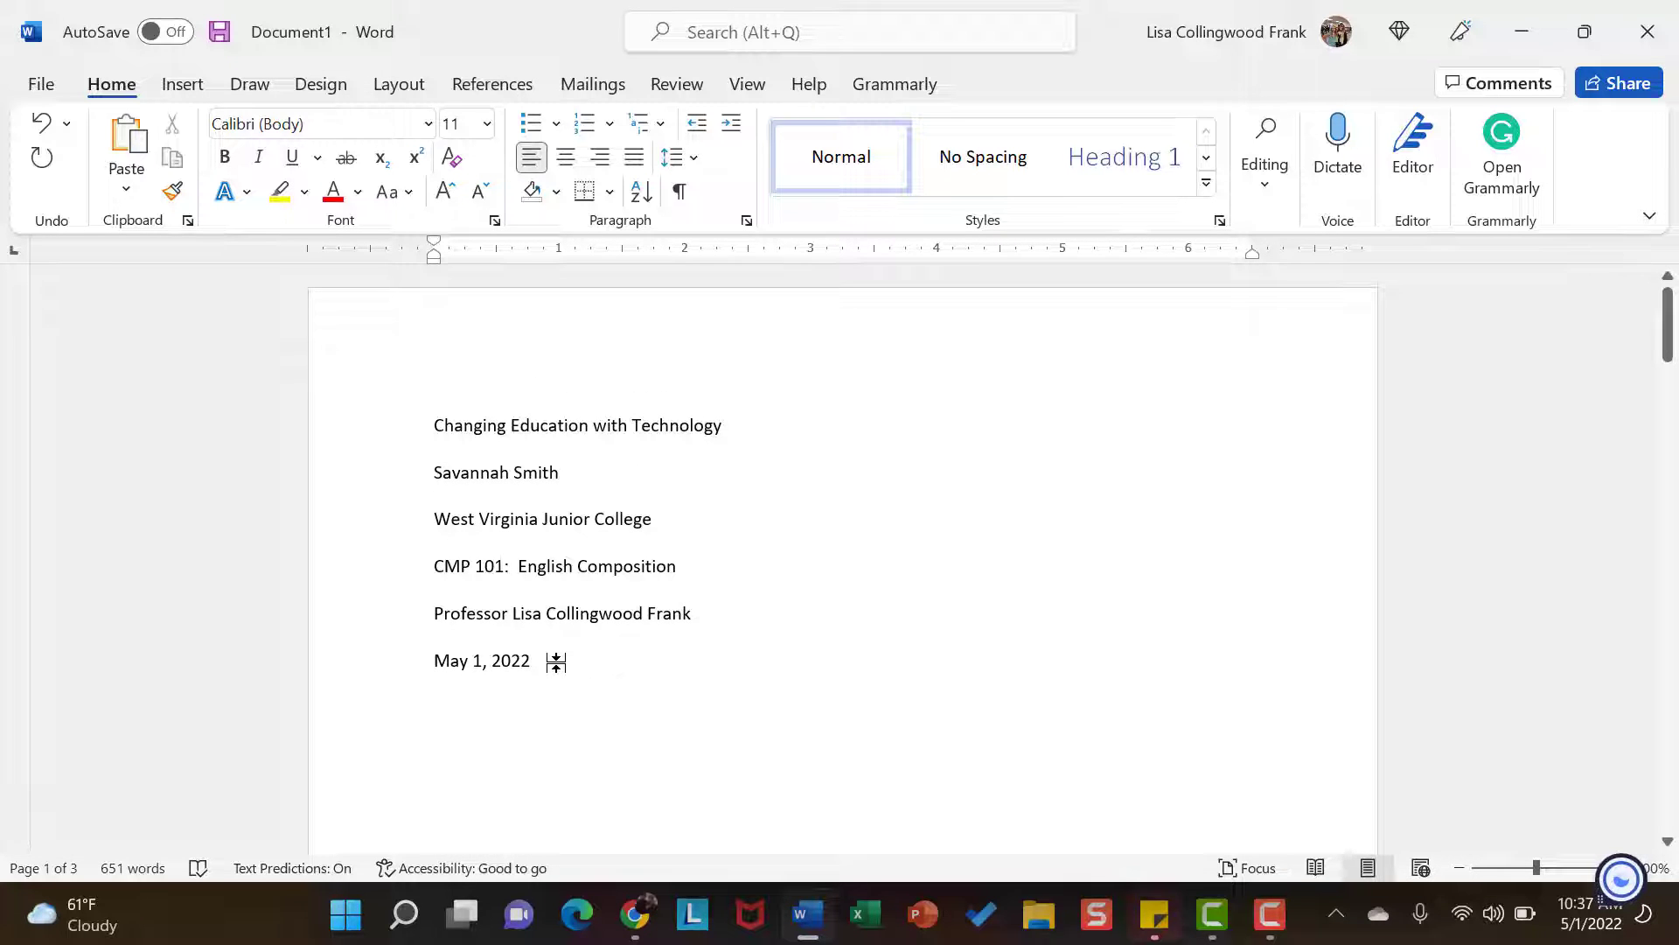
click(36, 126)
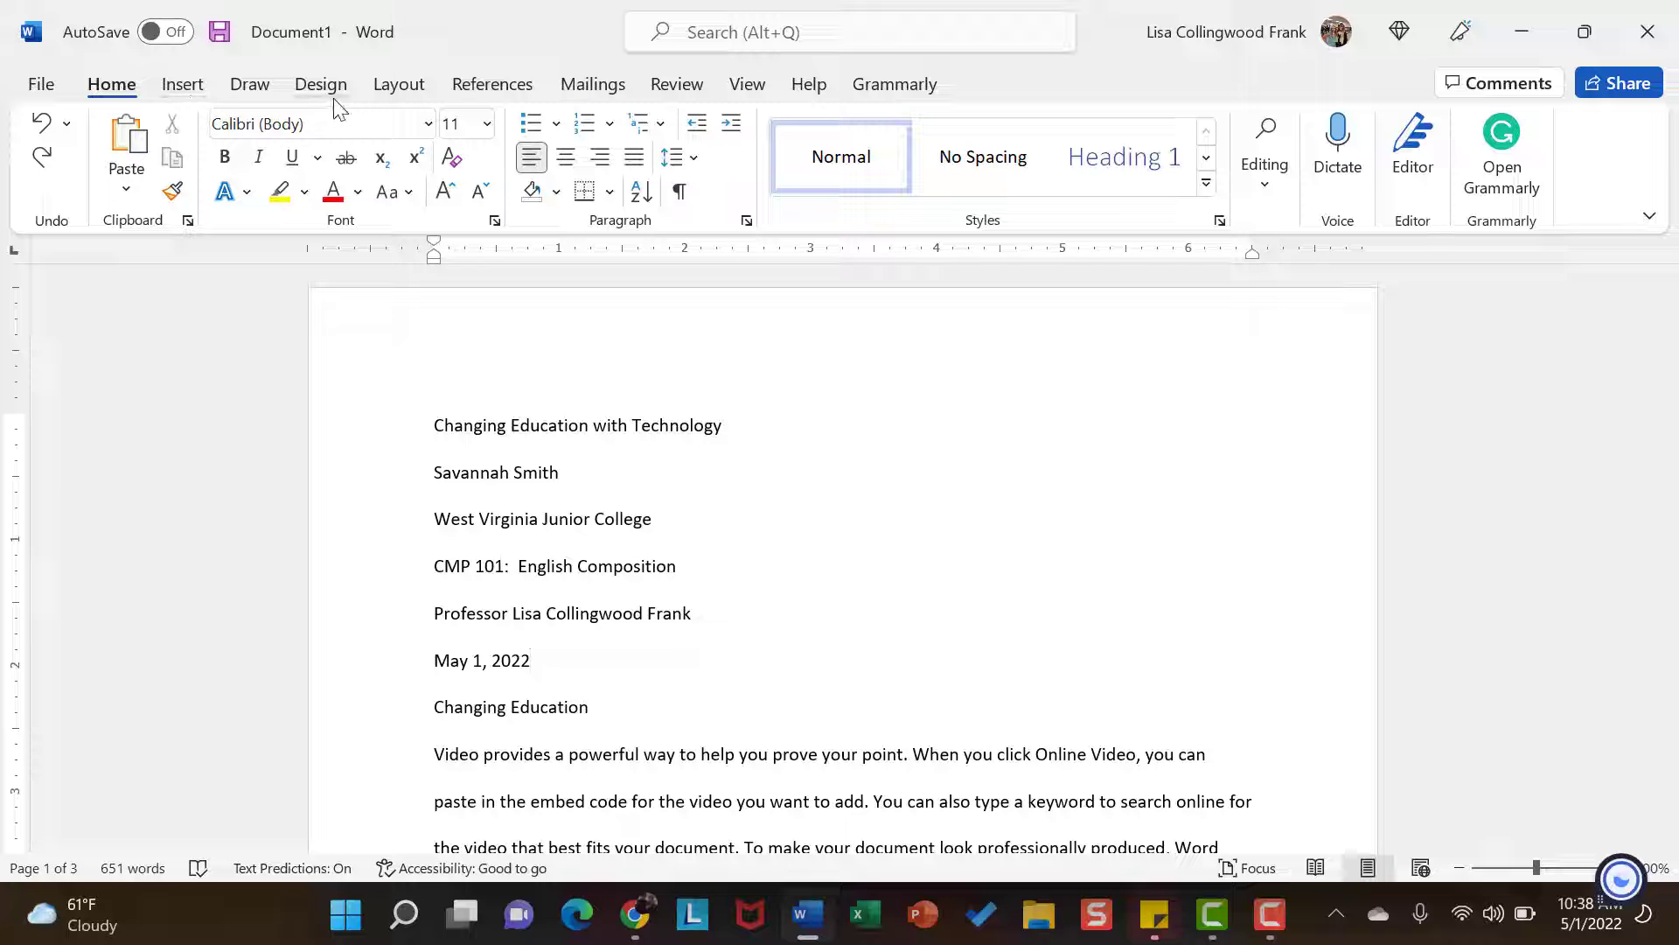
Step: Insert a page break after the May 1, 2022 line to separate the title lines from the body text
click(388, 95)
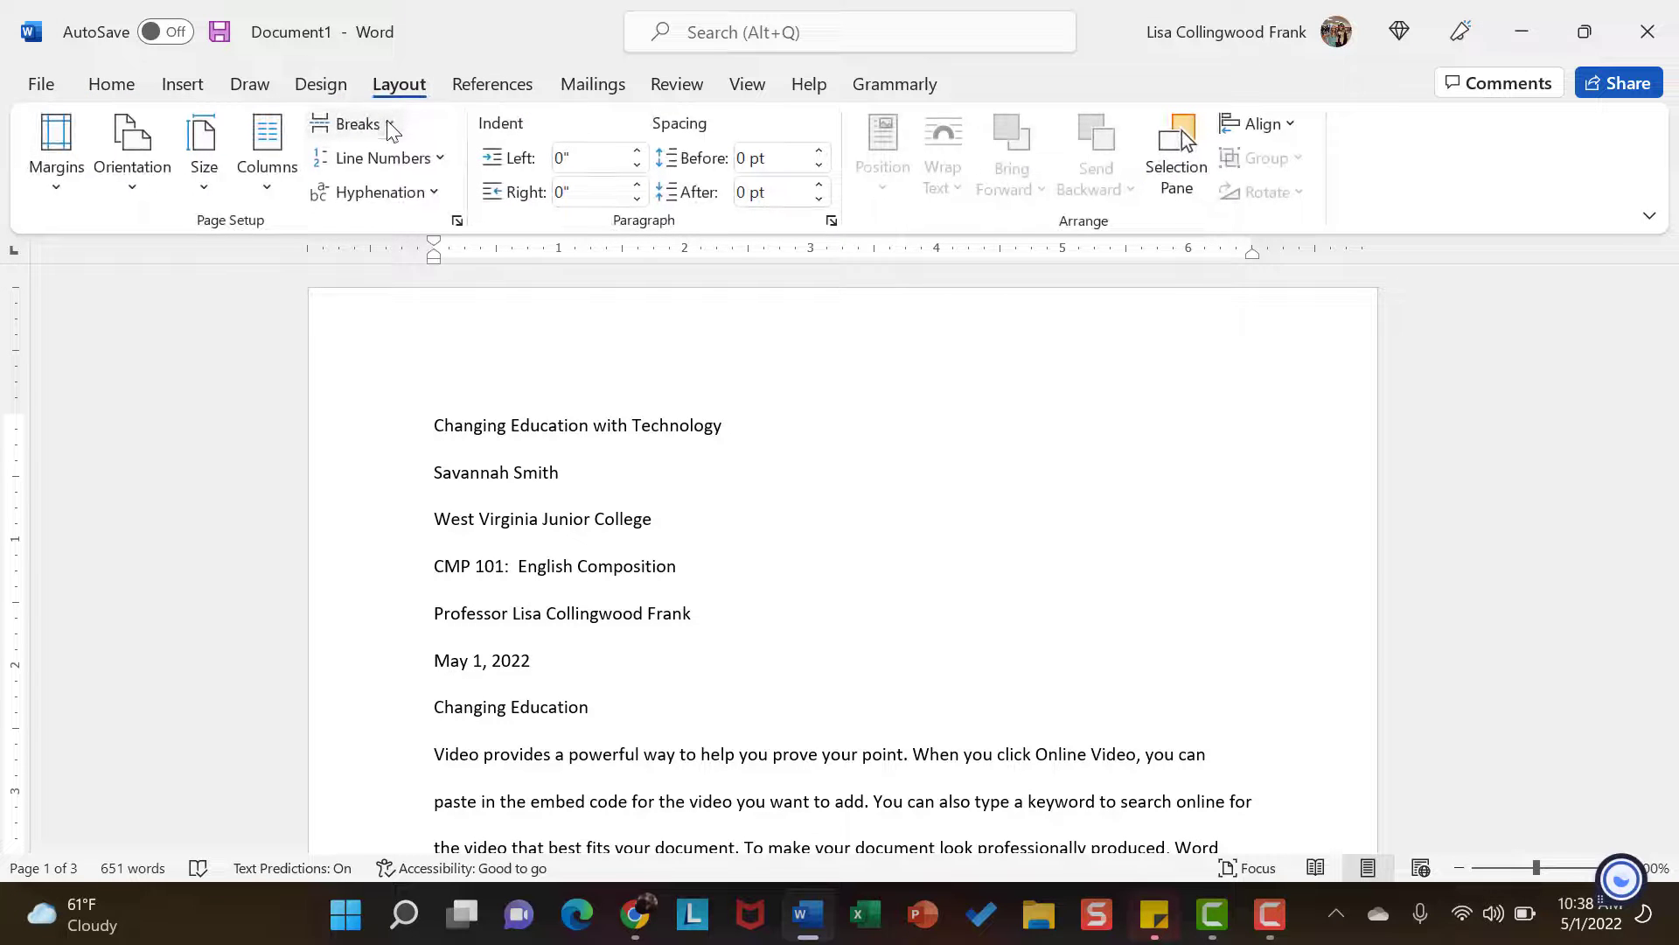
click(384, 123)
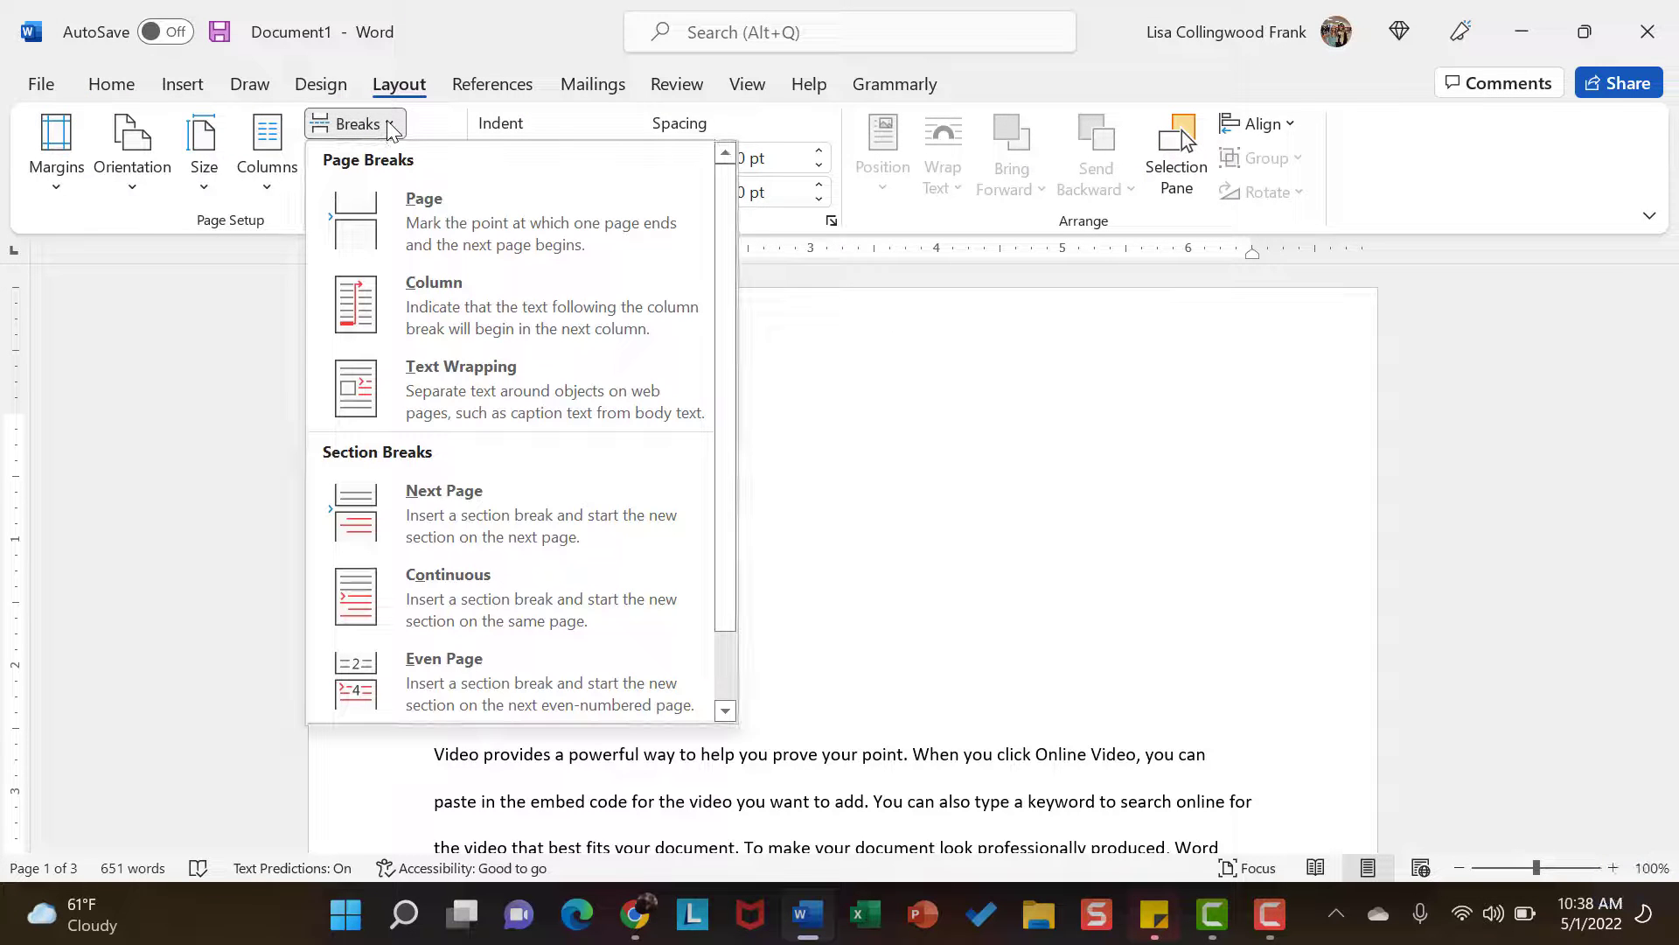
click(461, 226)
scroll(665, 367, down, 3)
scroll(660, 369, down, 1)
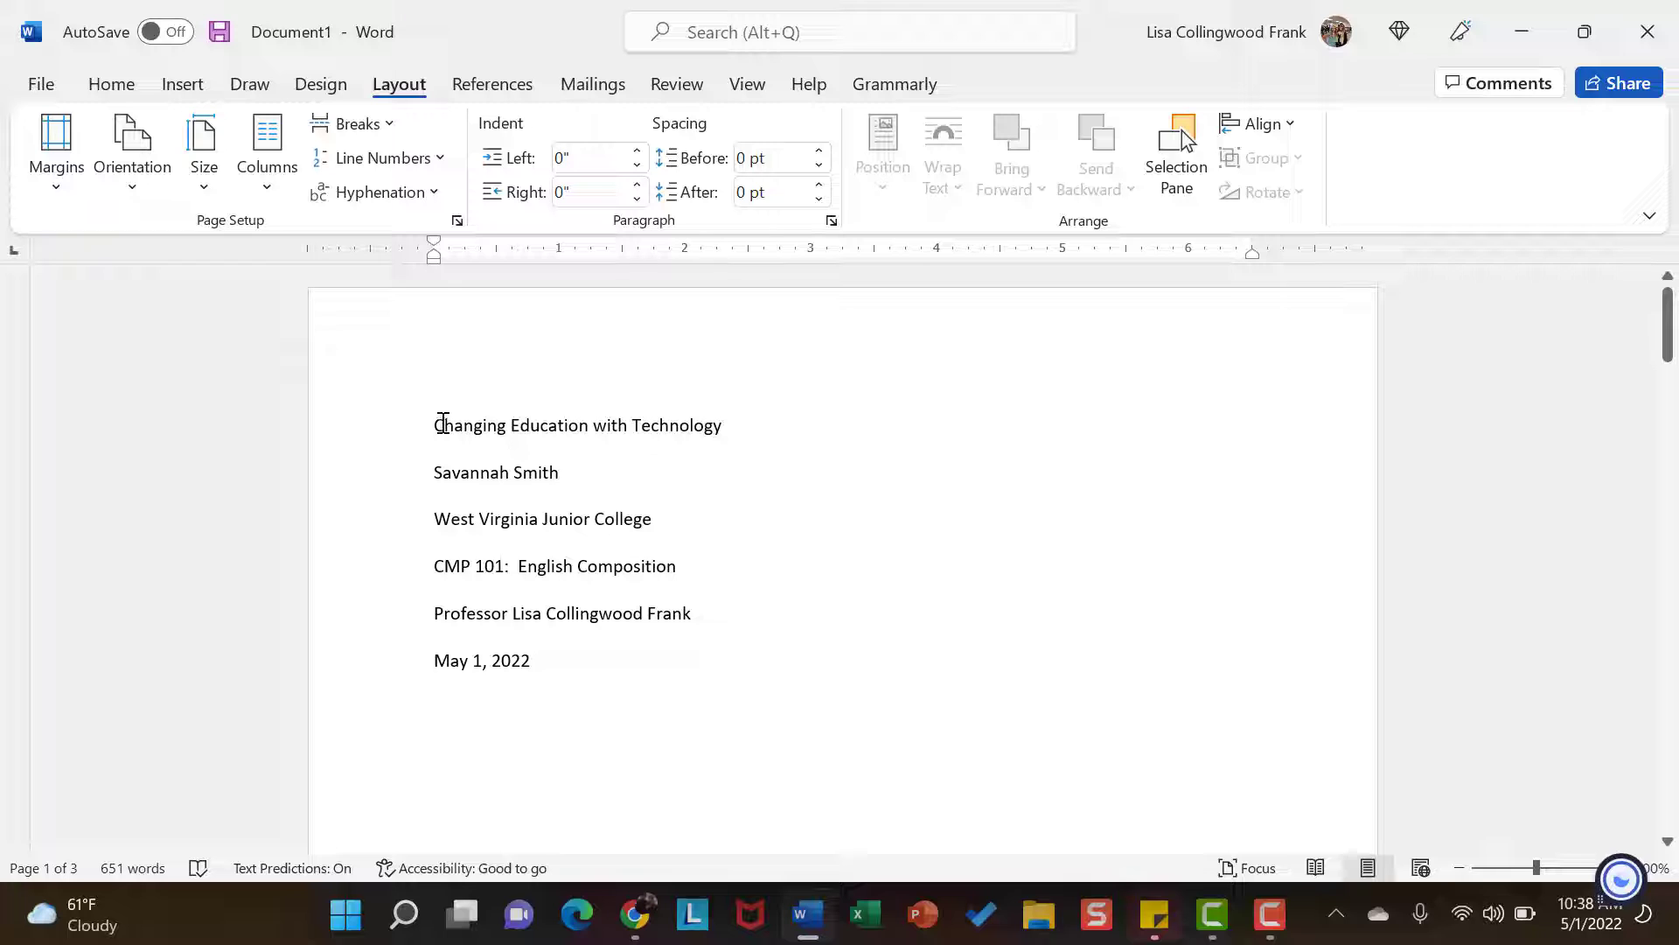
Step: Center the title page lines from Changing Education with Technology through May 1, 2022, and deselect them
drag(431, 425, 583, 670)
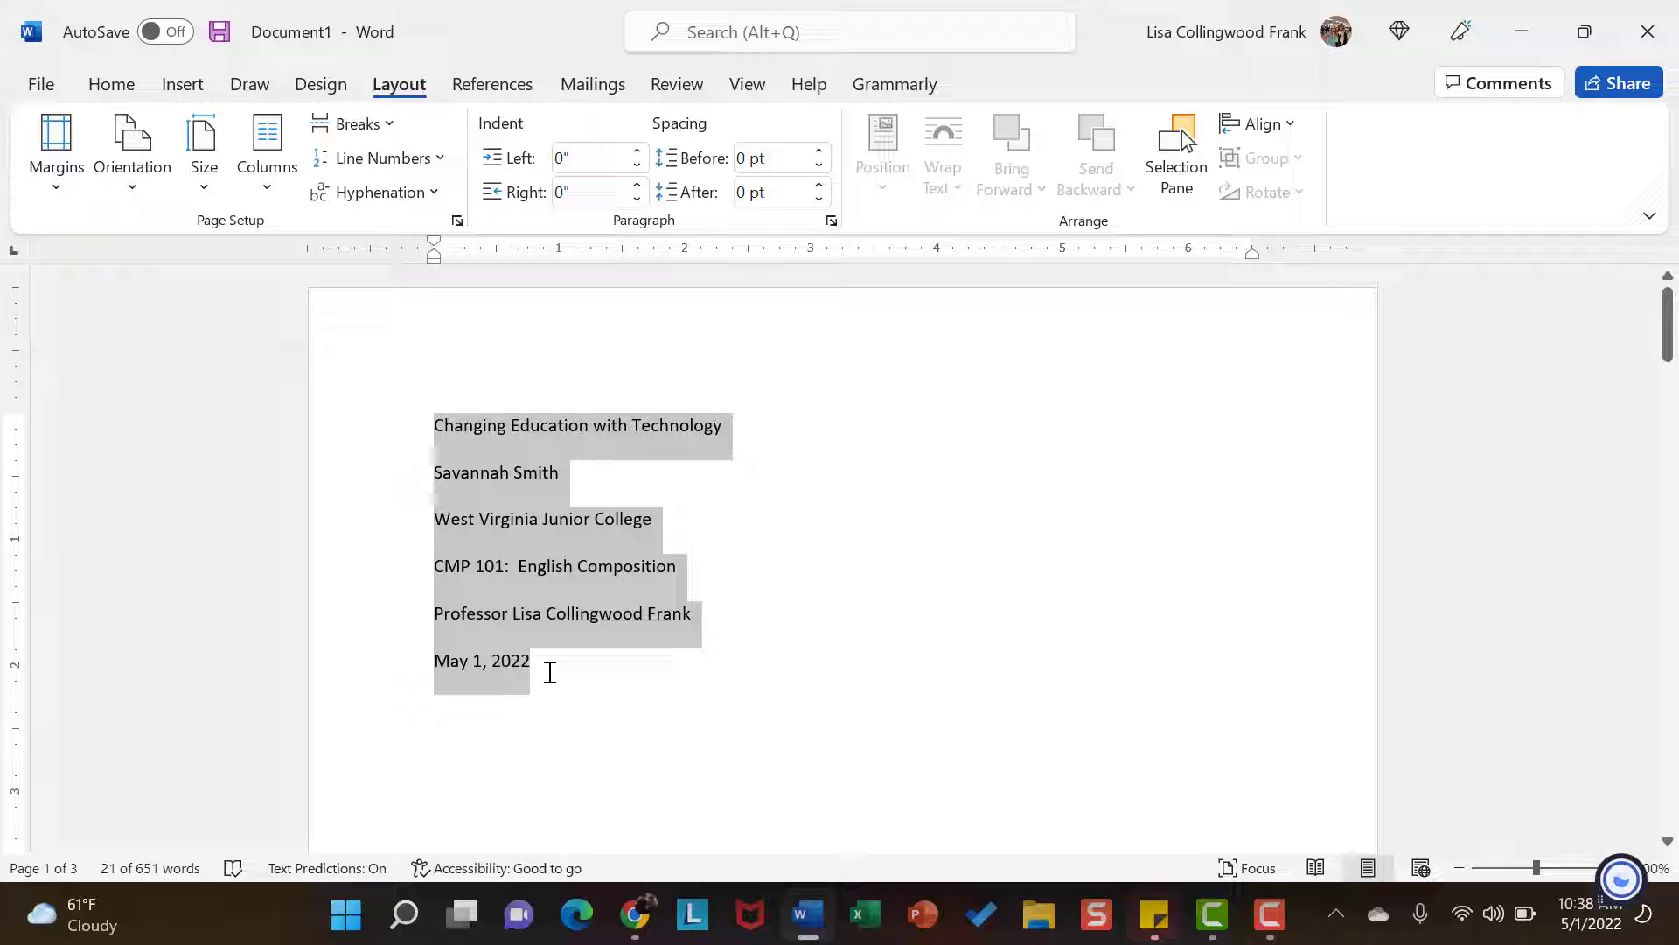
key(ctrl+e)
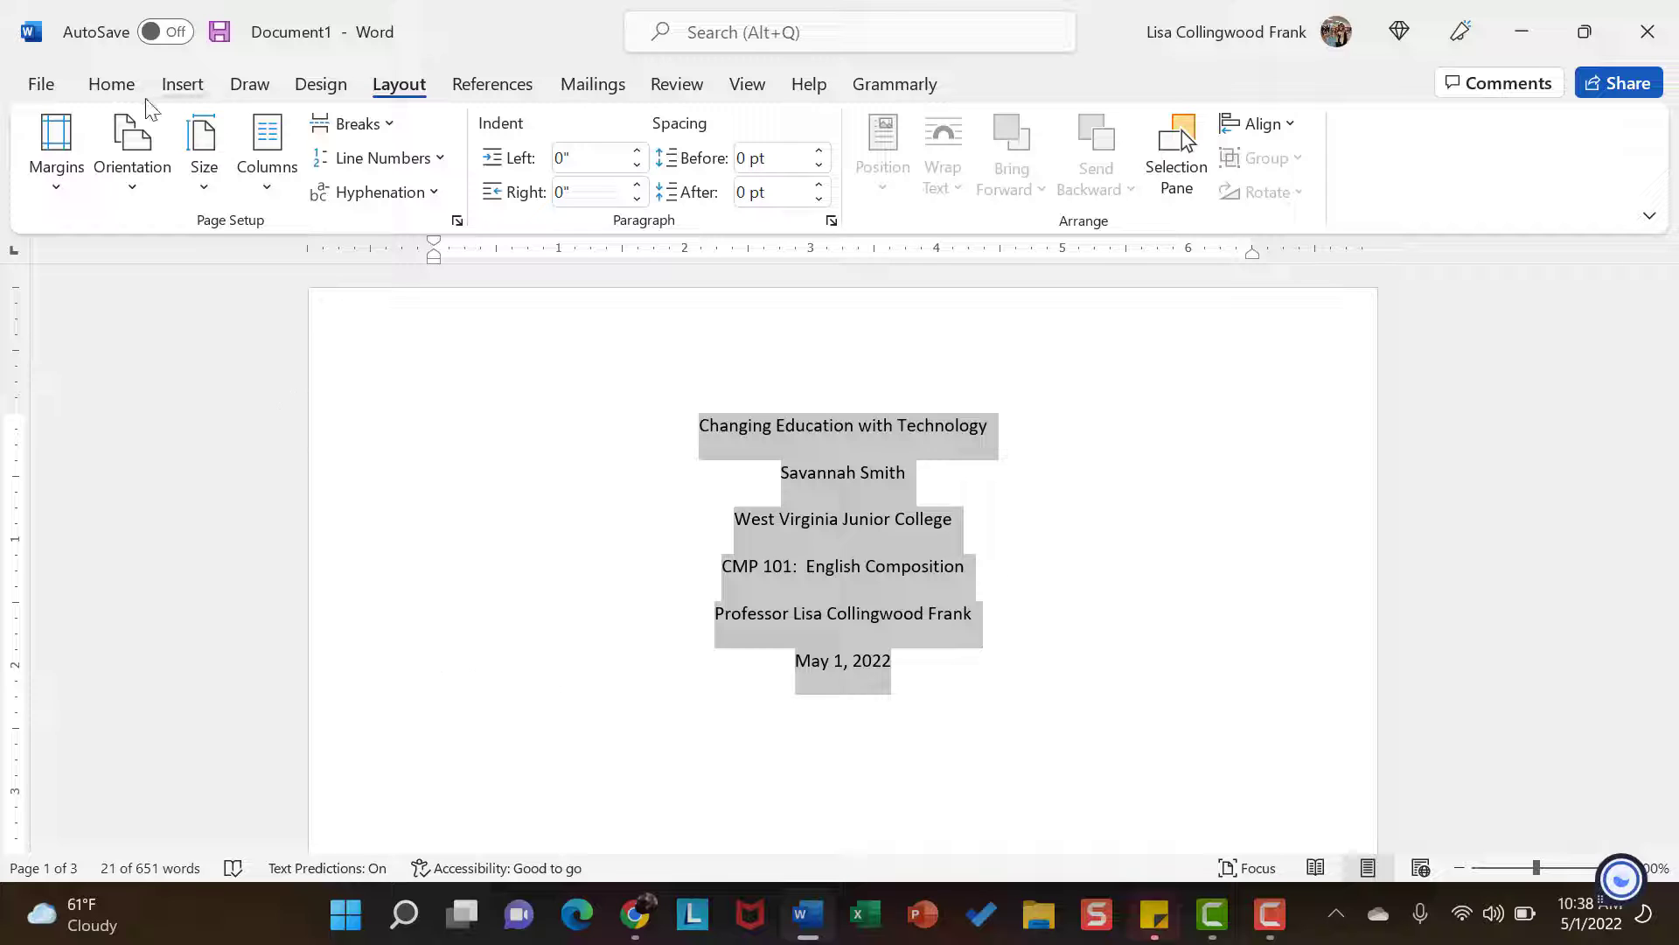
click(111, 84)
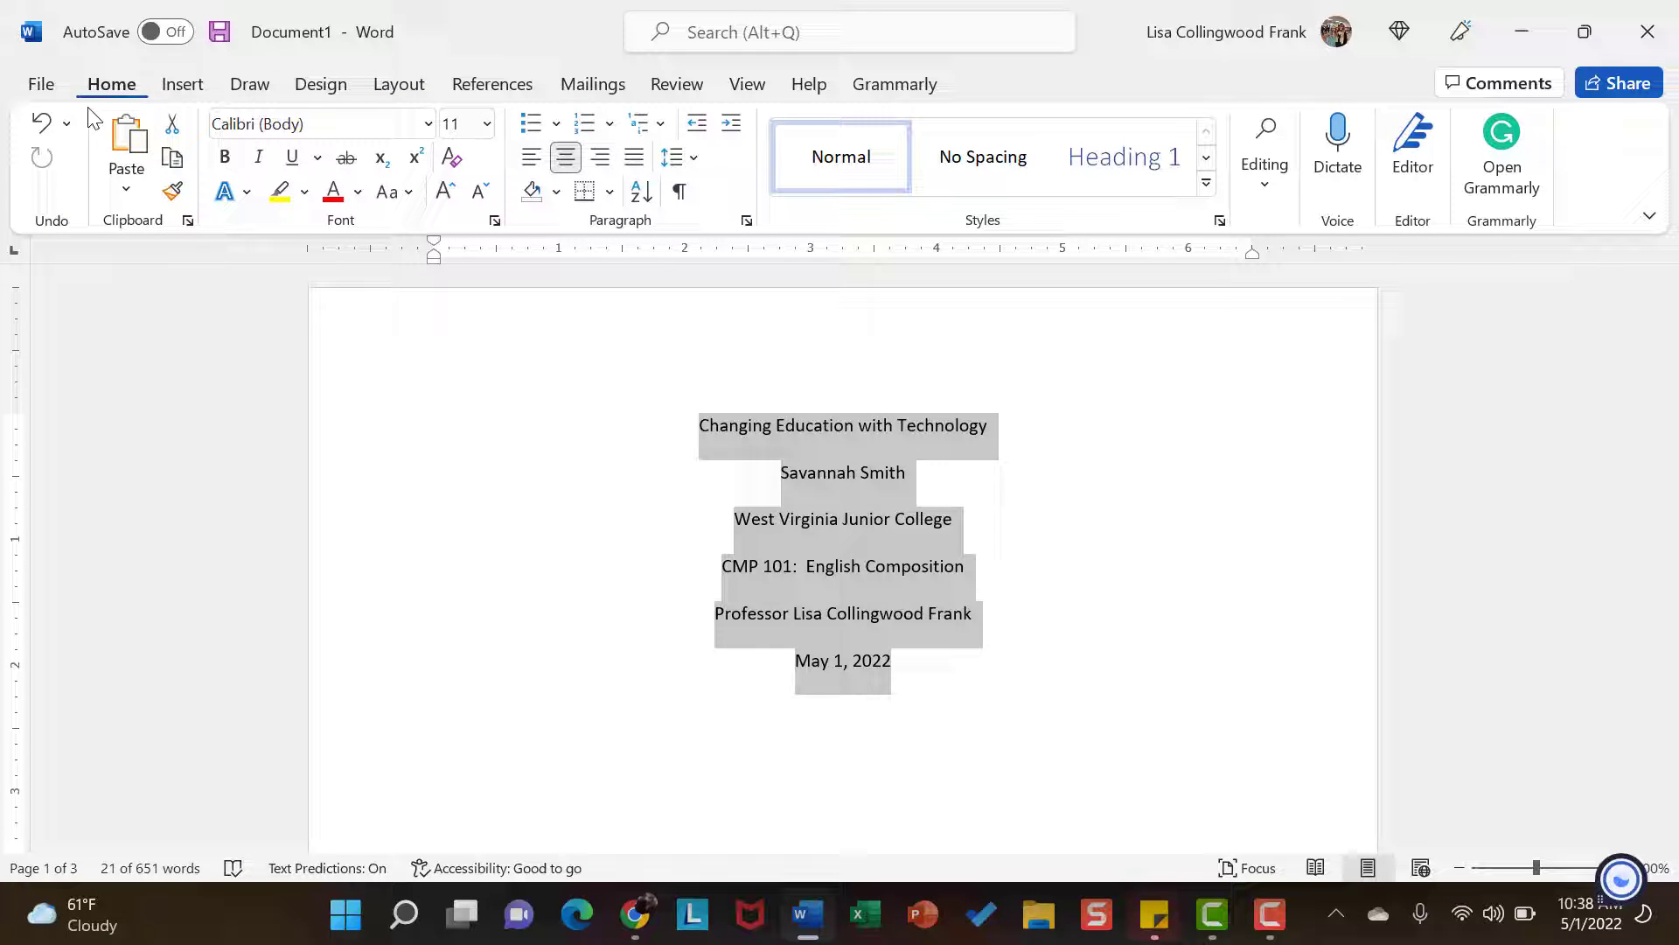
click(39, 124)
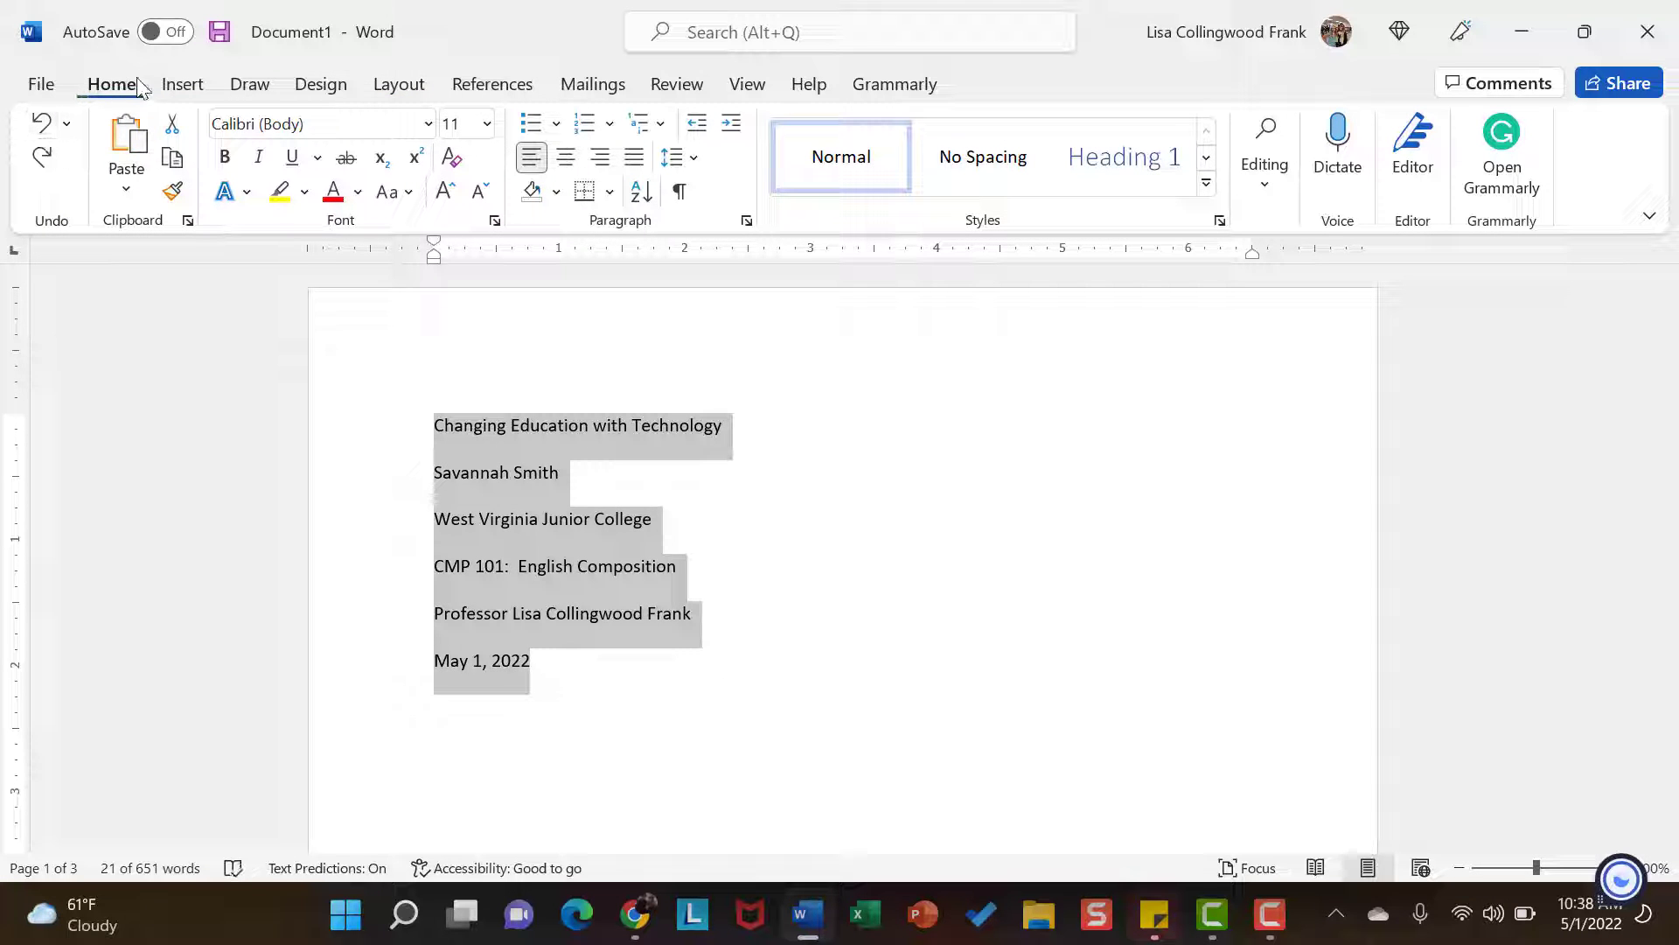
click(566, 159)
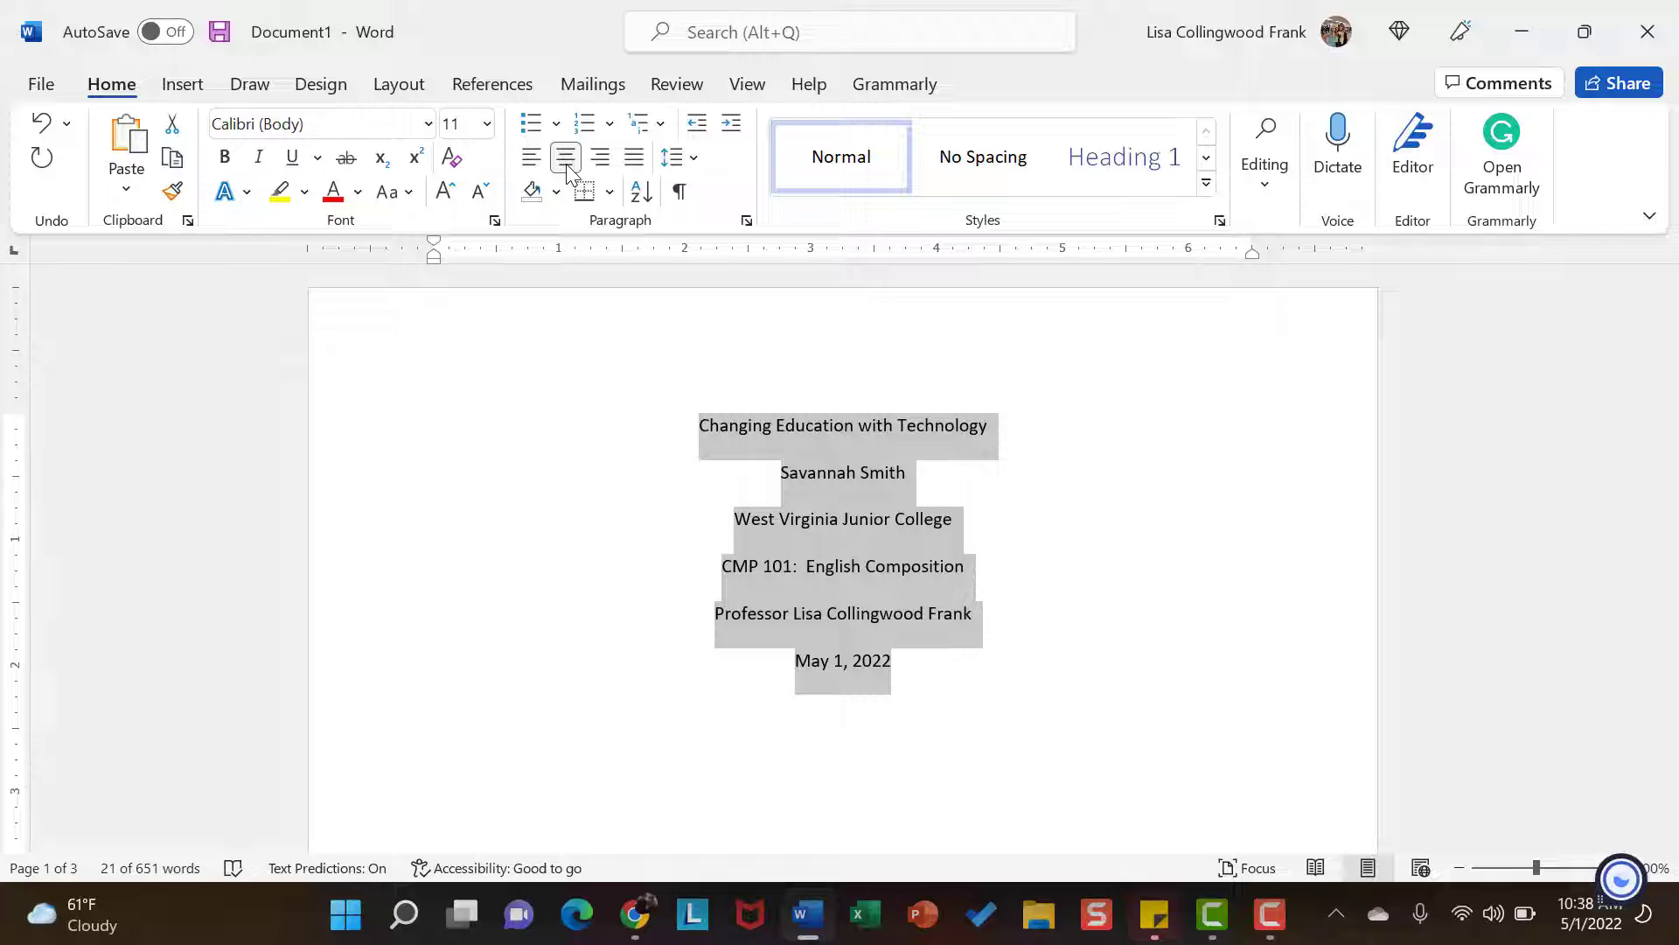
click(1076, 437)
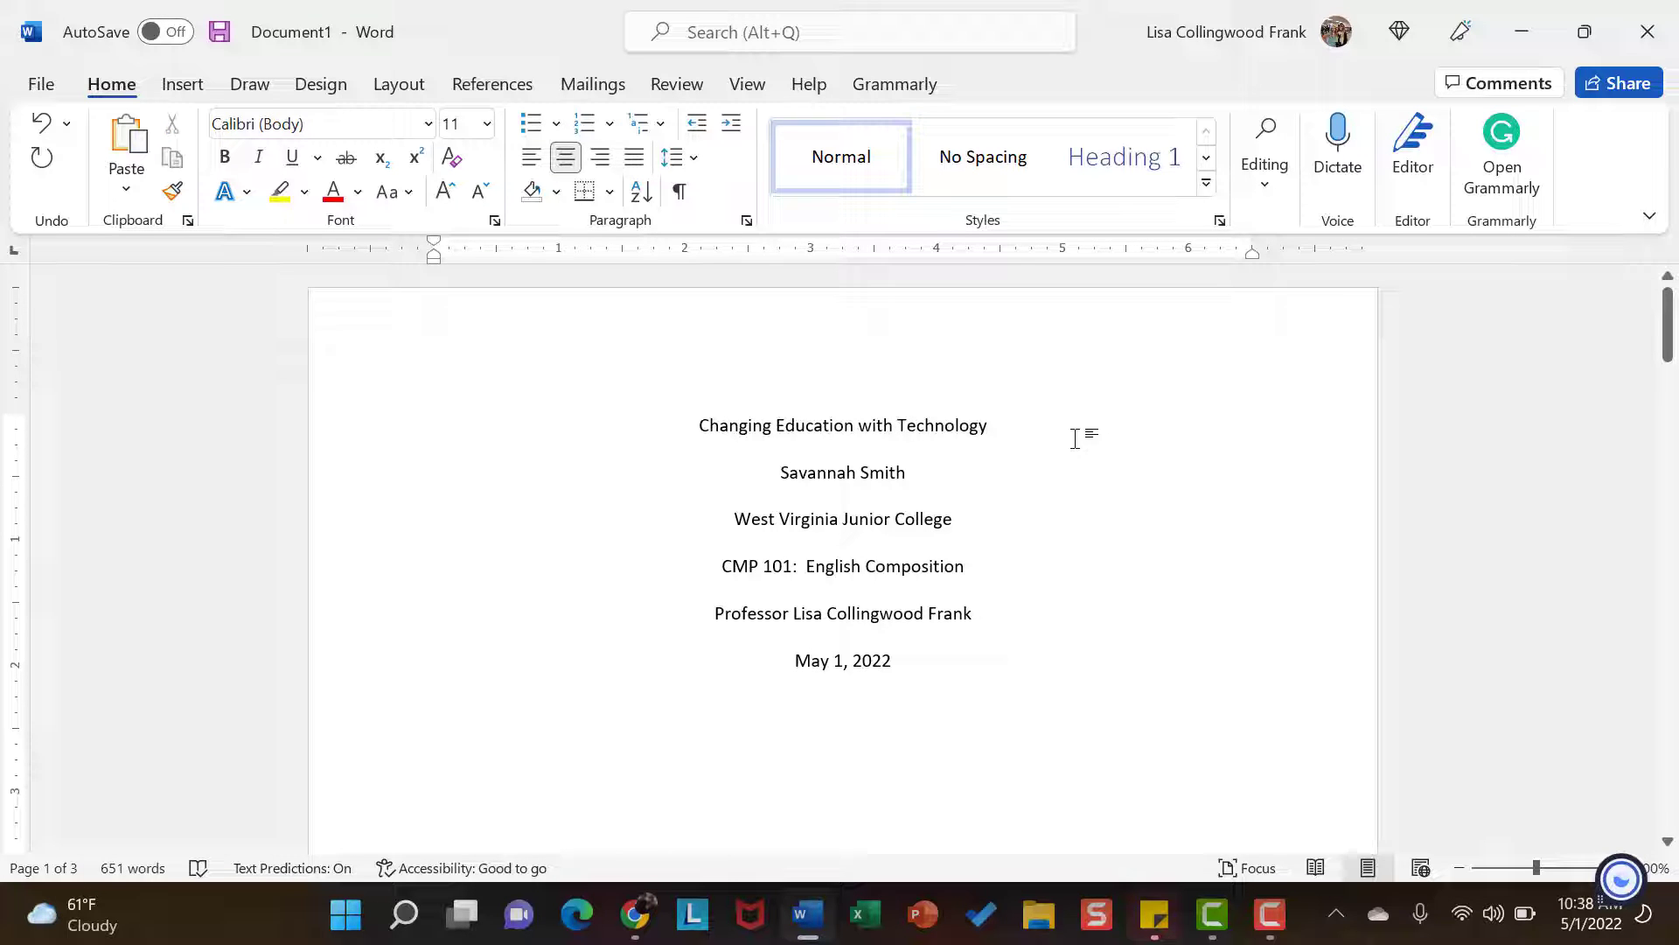
Step: Add two blank lines below the title Changing Education with Technology and four blank lines above it
key(Return)
key(Return)
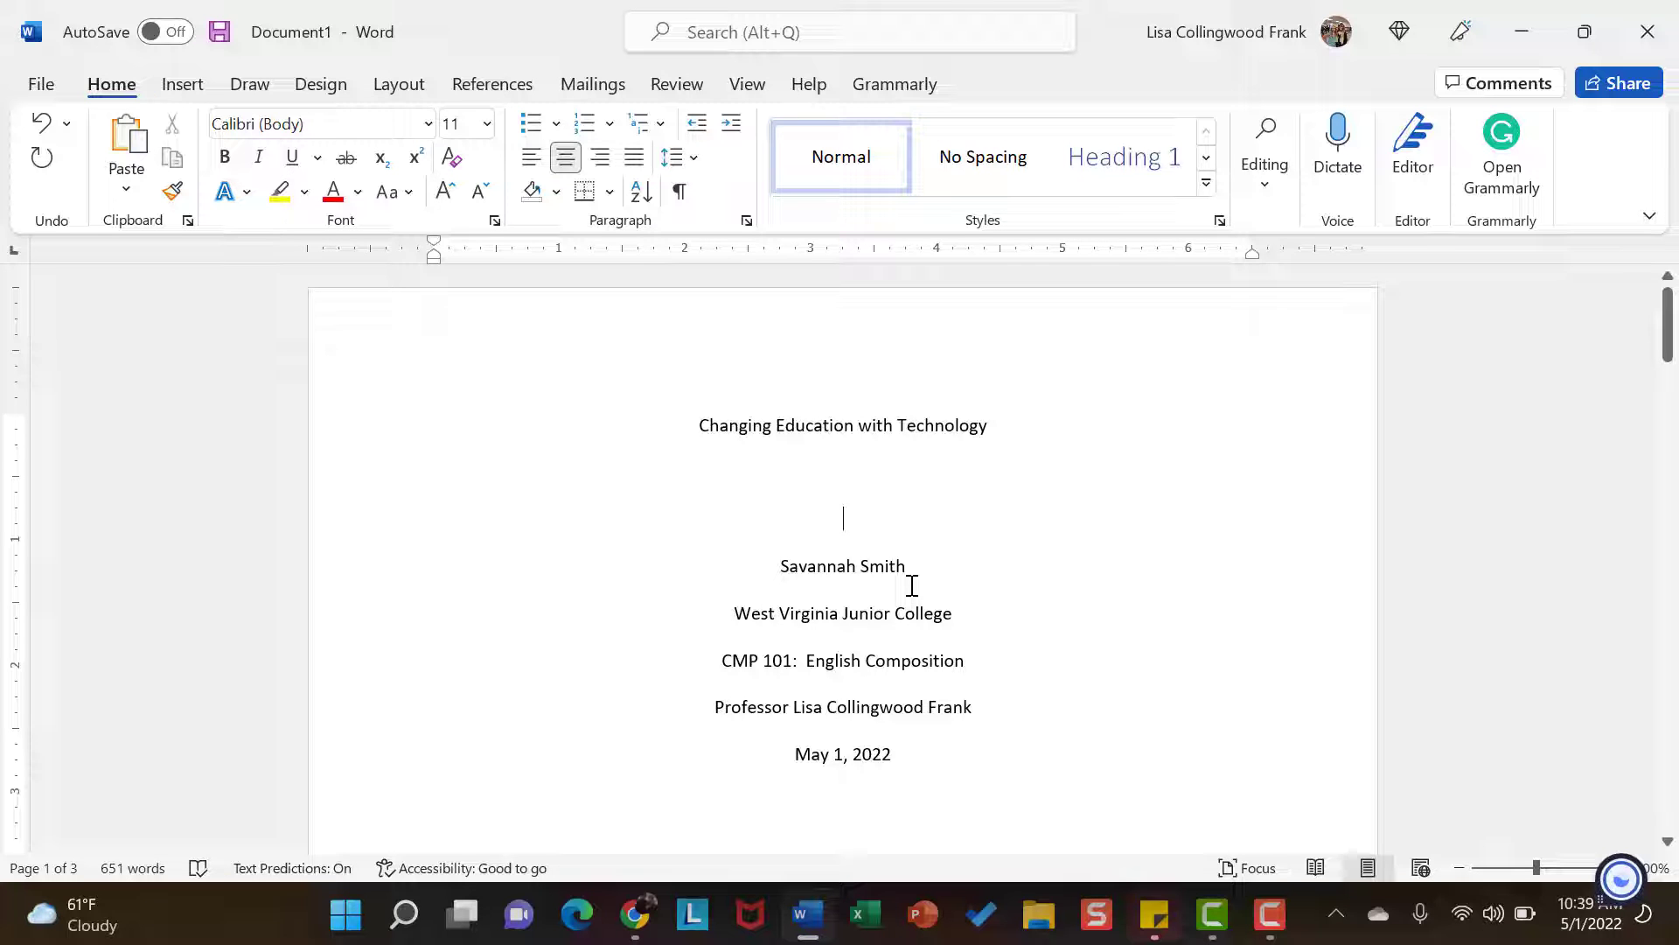
click(701, 425)
key(Return)
key(Return)
key(Return)
key(Return)
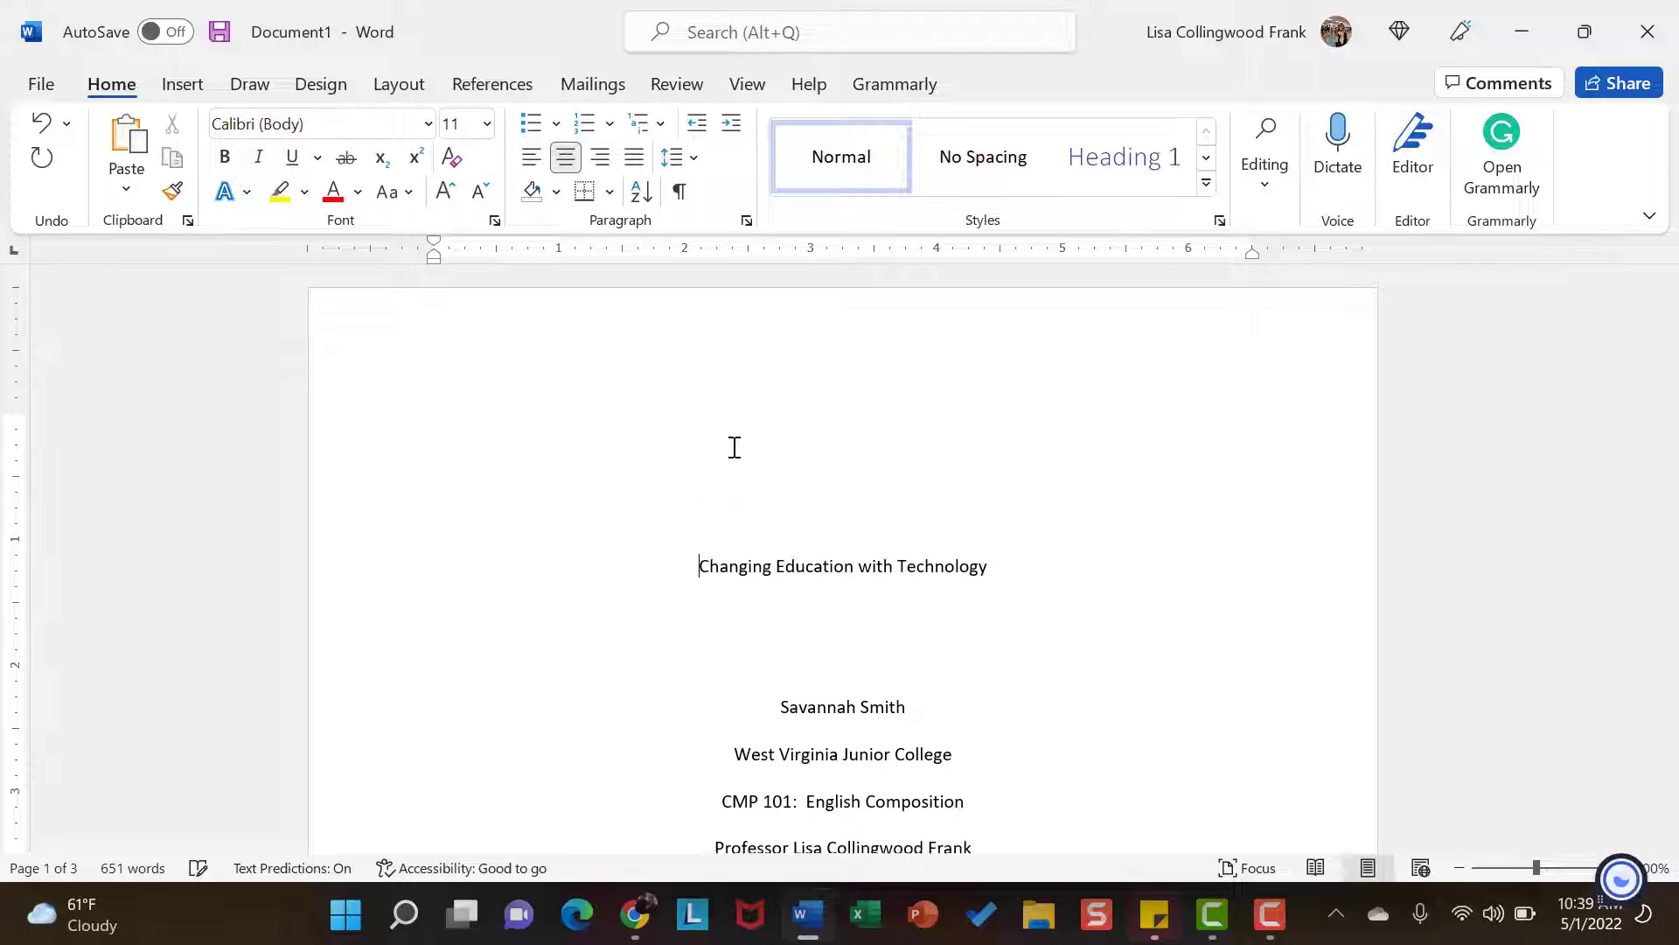
Step: Check the vertical placement of the text block on the title page
scroll(735, 447, down, 3)
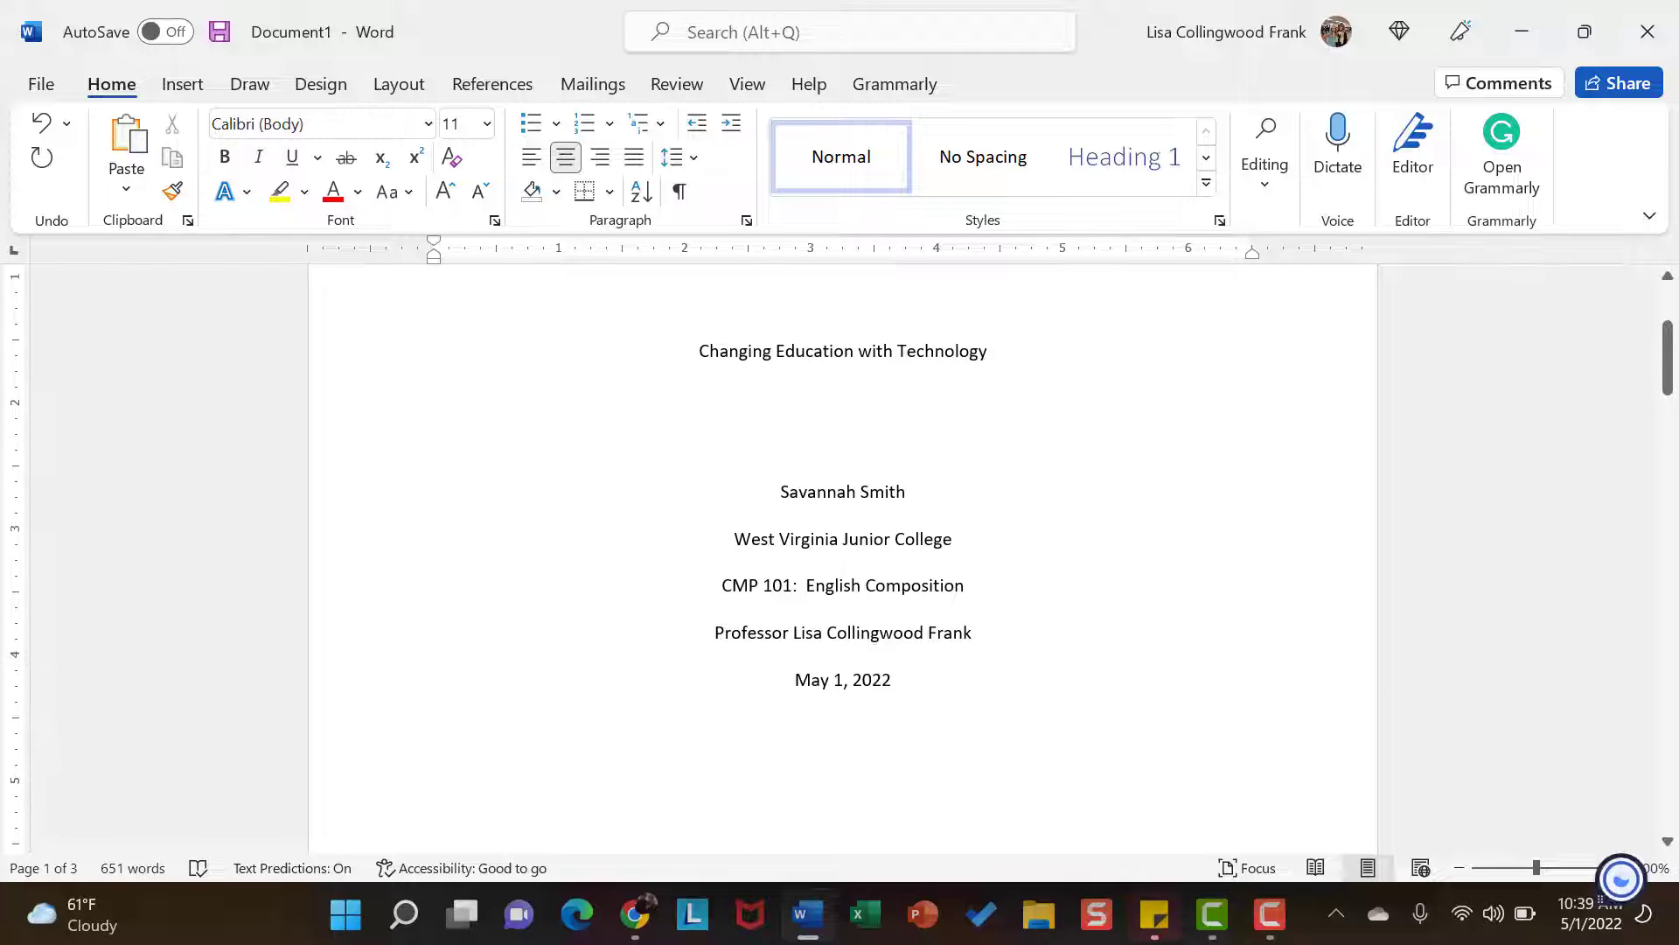
scroll(735, 450, down, 2)
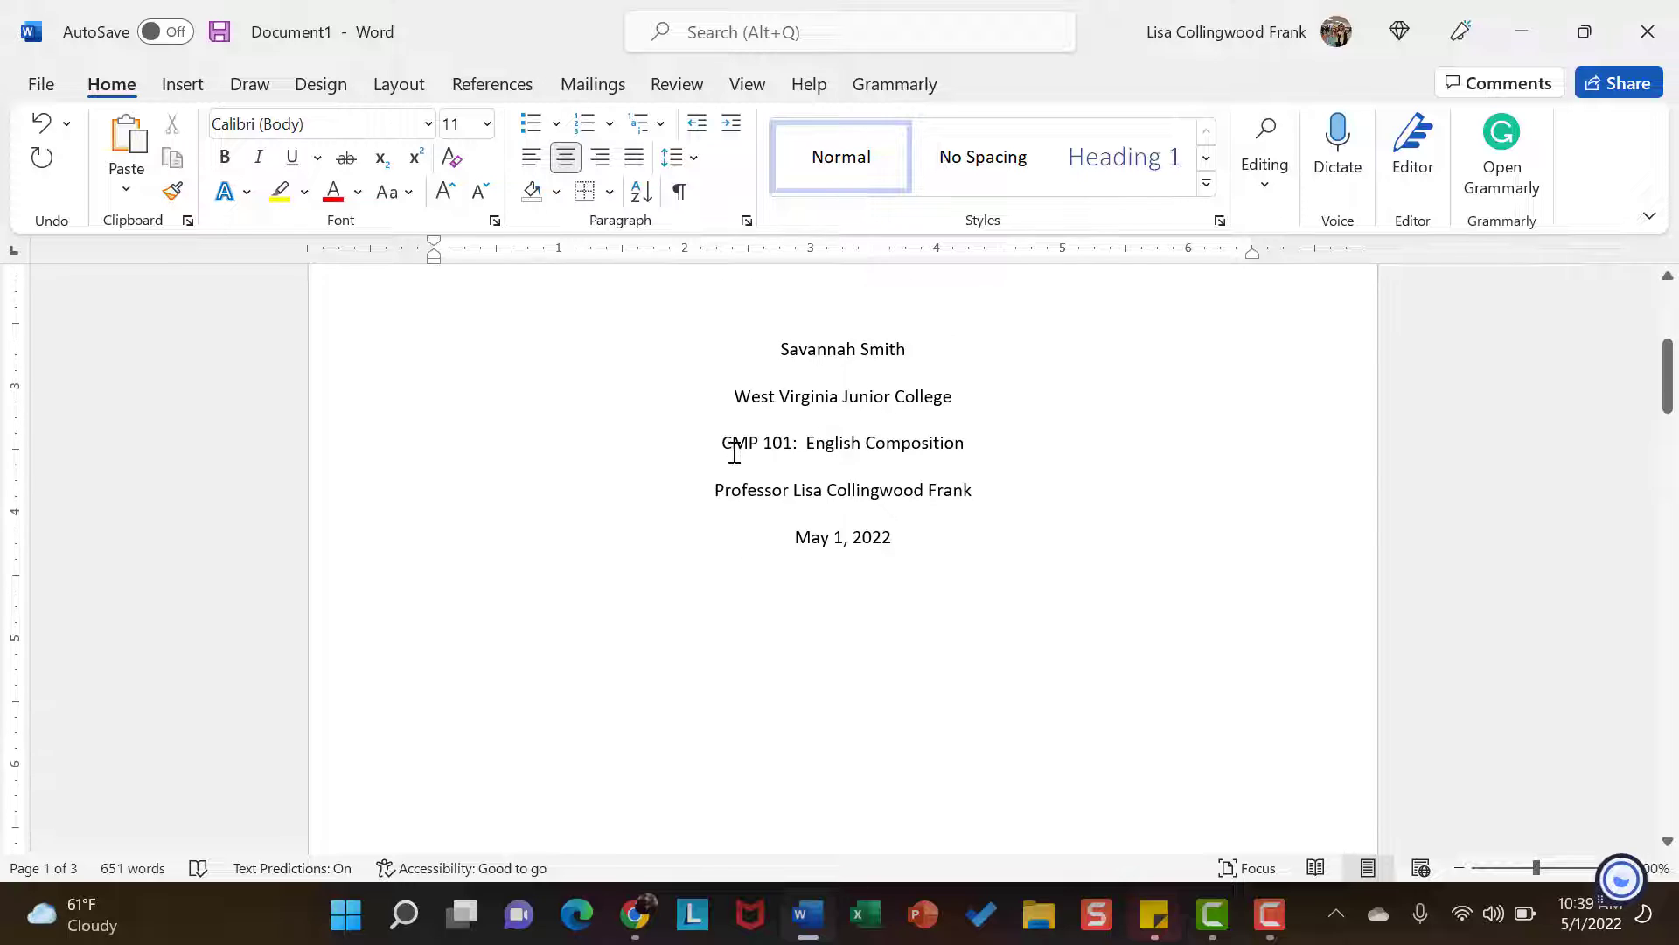
scroll(735, 449, up, 1)
scroll(685, 607, up, 4)
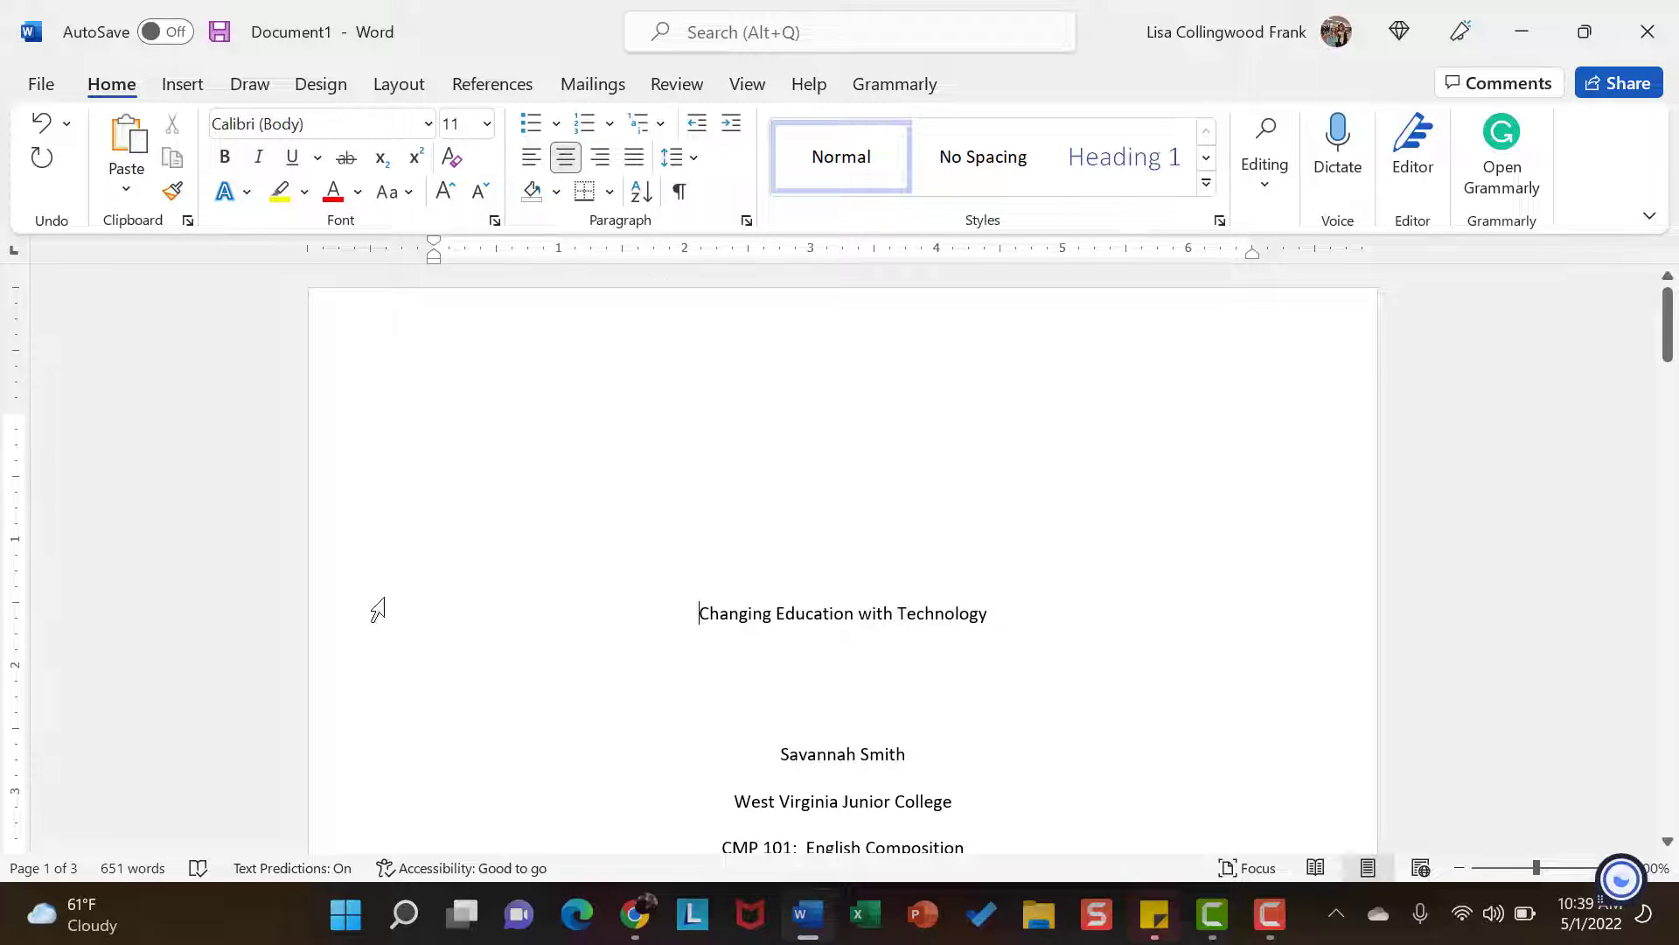
scroll(706, 705, down, 3)
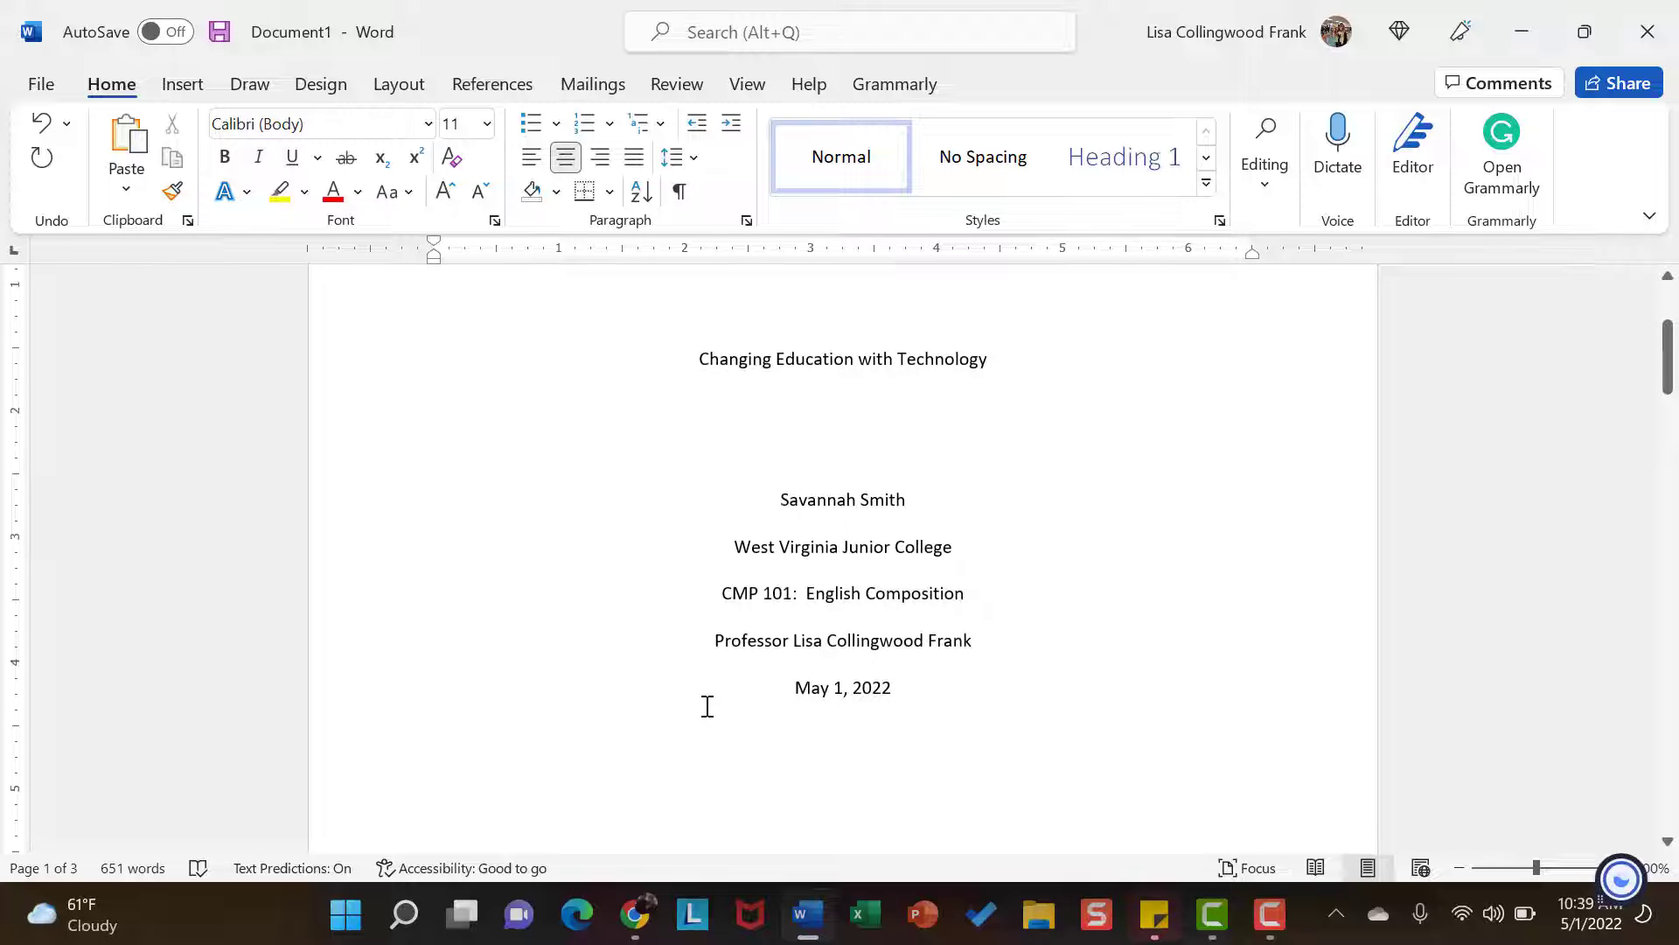
scroll(707, 706, up, 2)
scroll(708, 706, down, 3)
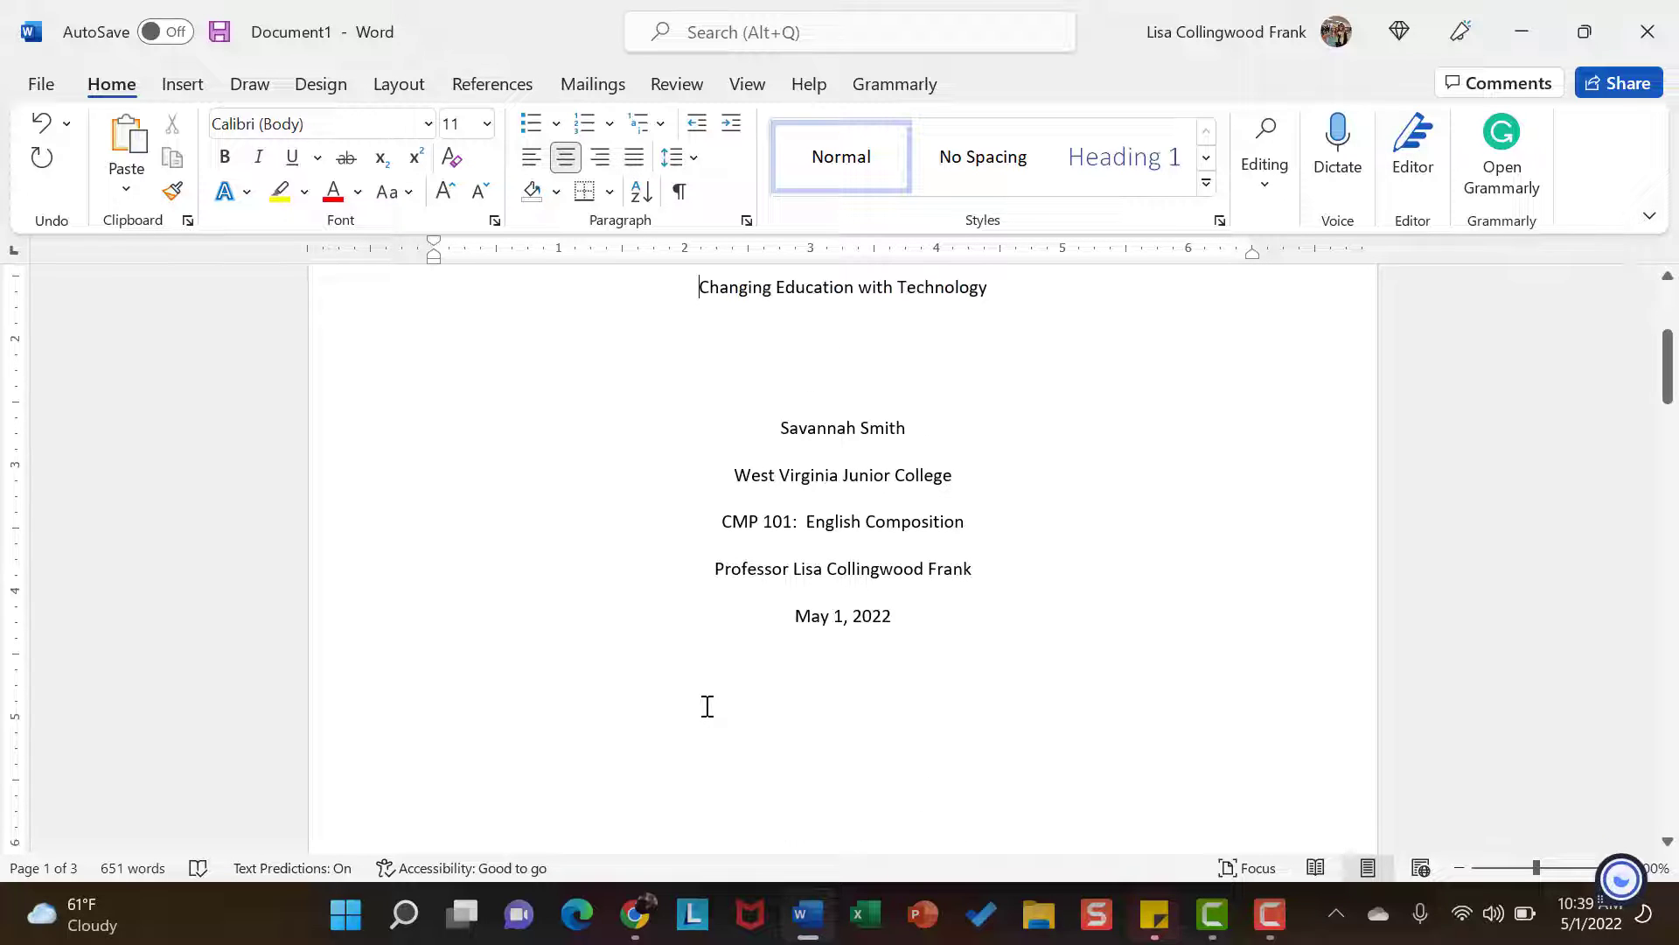
Step: Center the Changing Education heading above the body text on the second page
scroll(708, 706, down, 10)
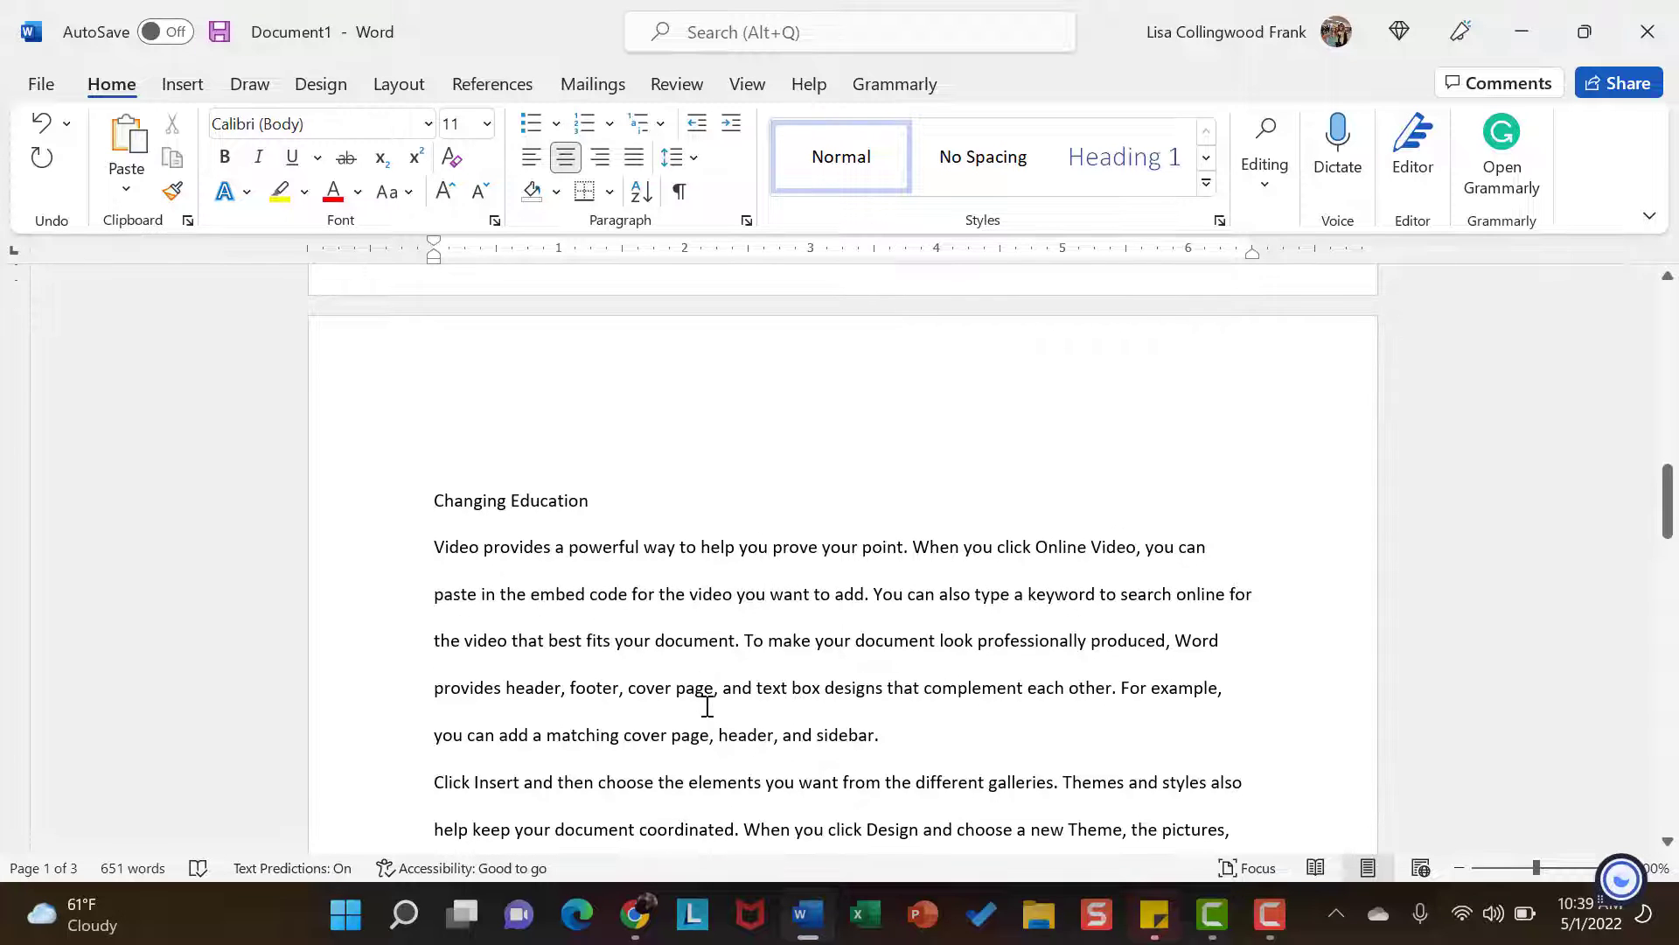
click(492, 501)
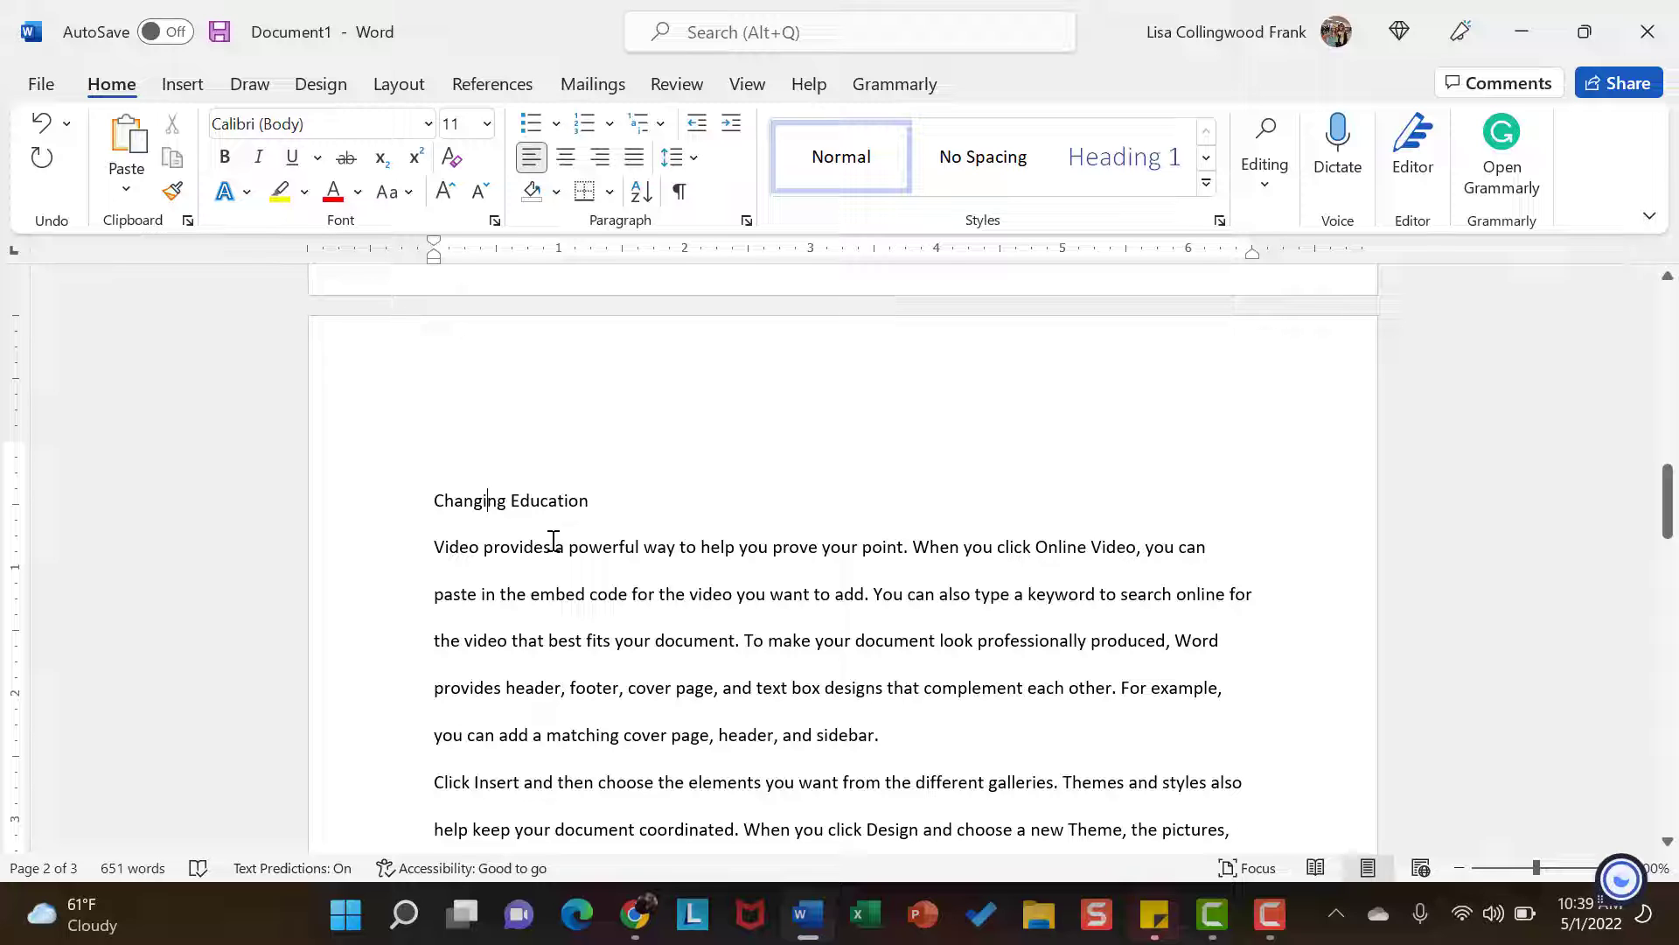
click(571, 170)
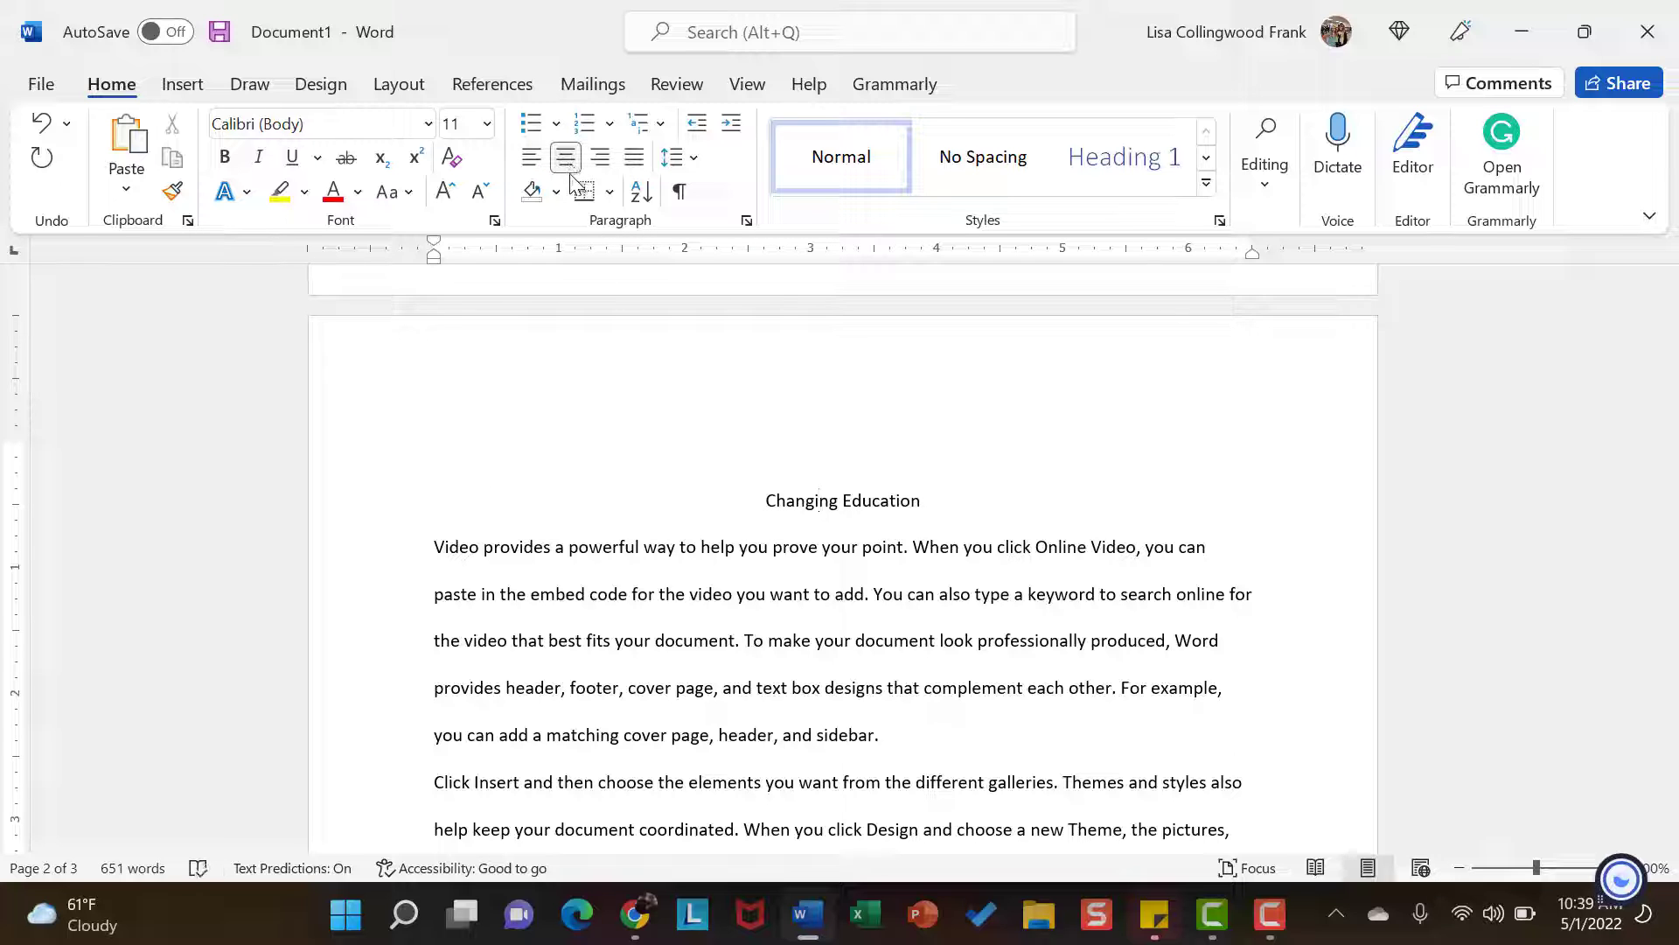
click(41, 126)
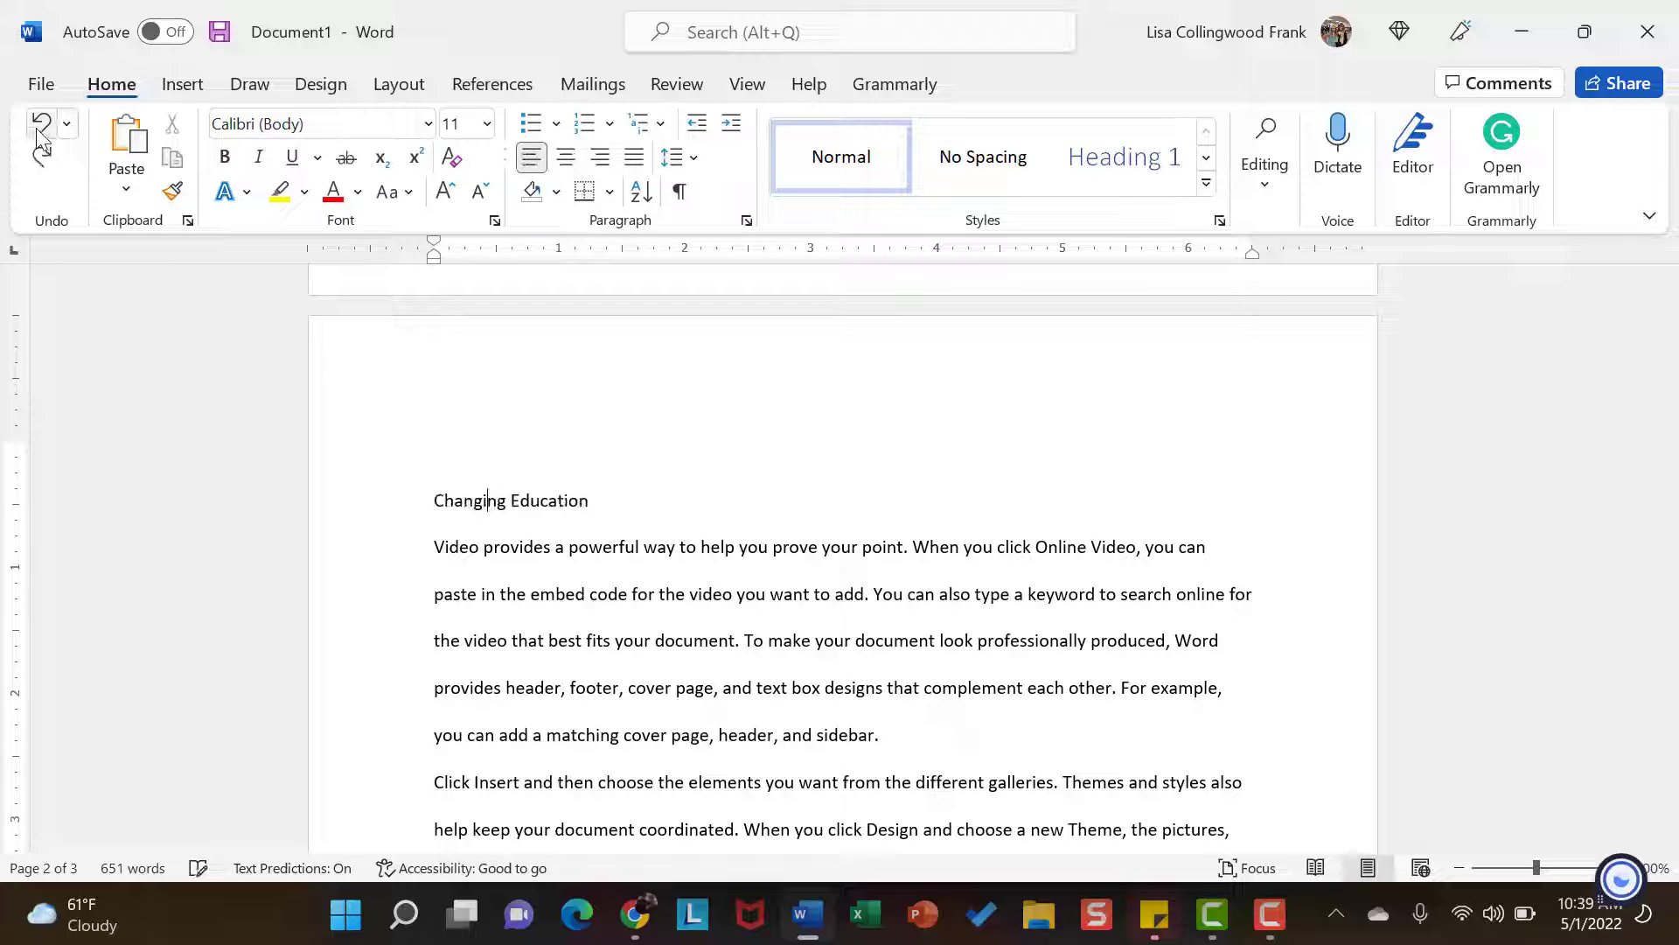
click(41, 156)
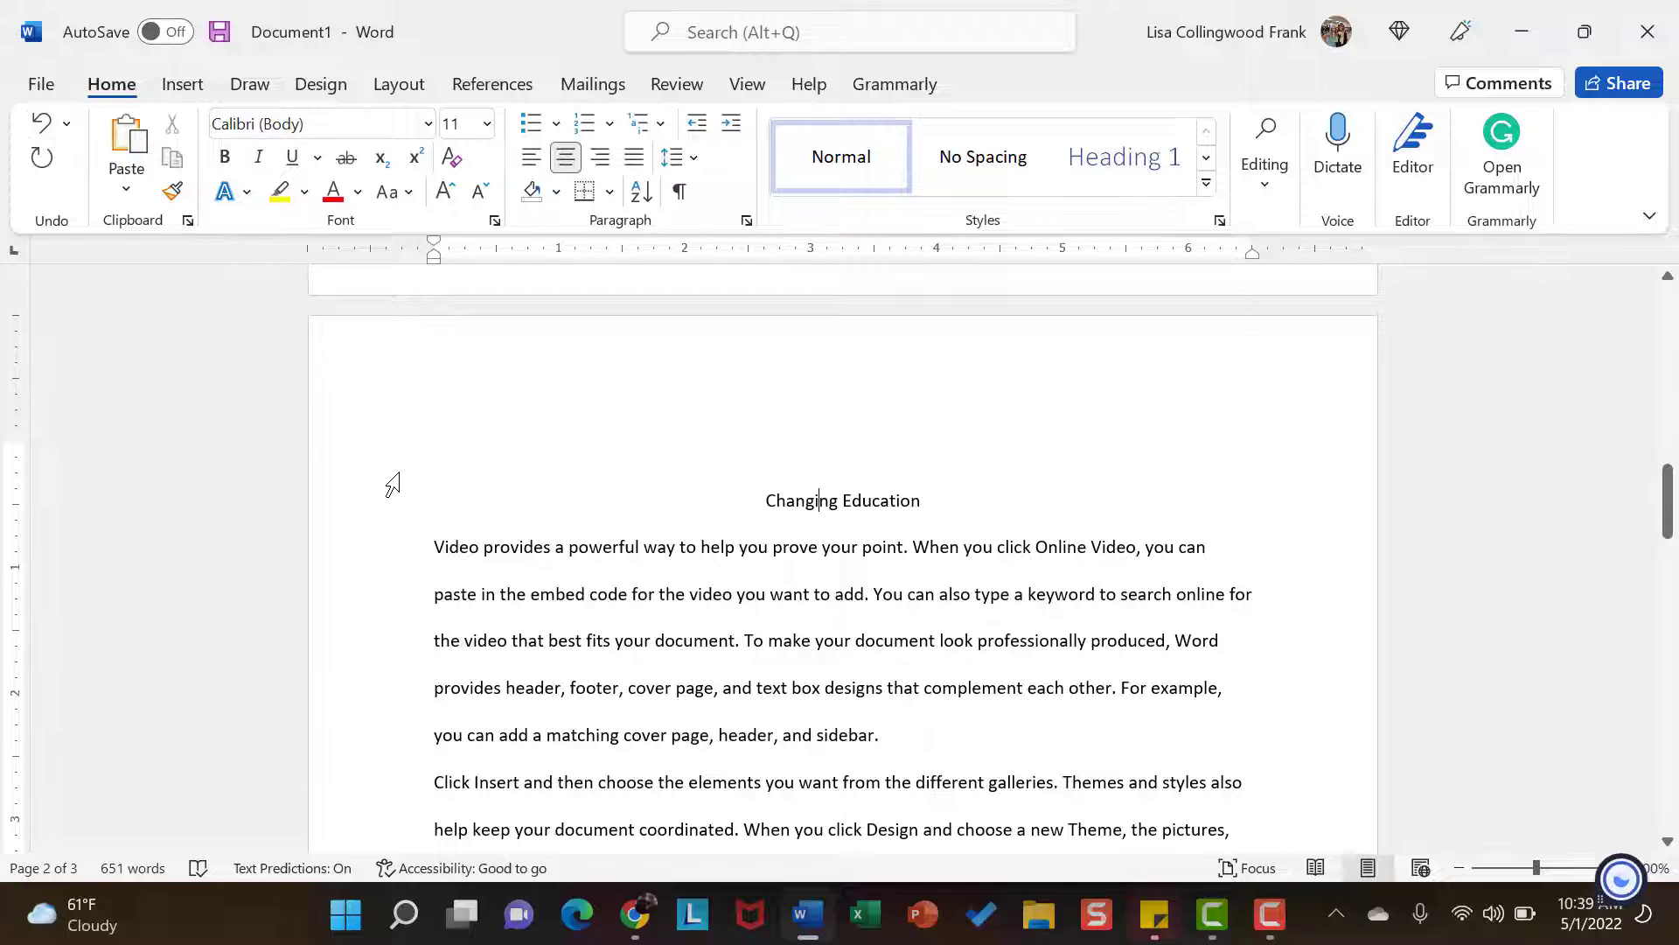
Step: Try indenting the first line of the paragraph starting with Video provides using spaces and a tab, and undo the indent
scroll(393, 483, down, 1)
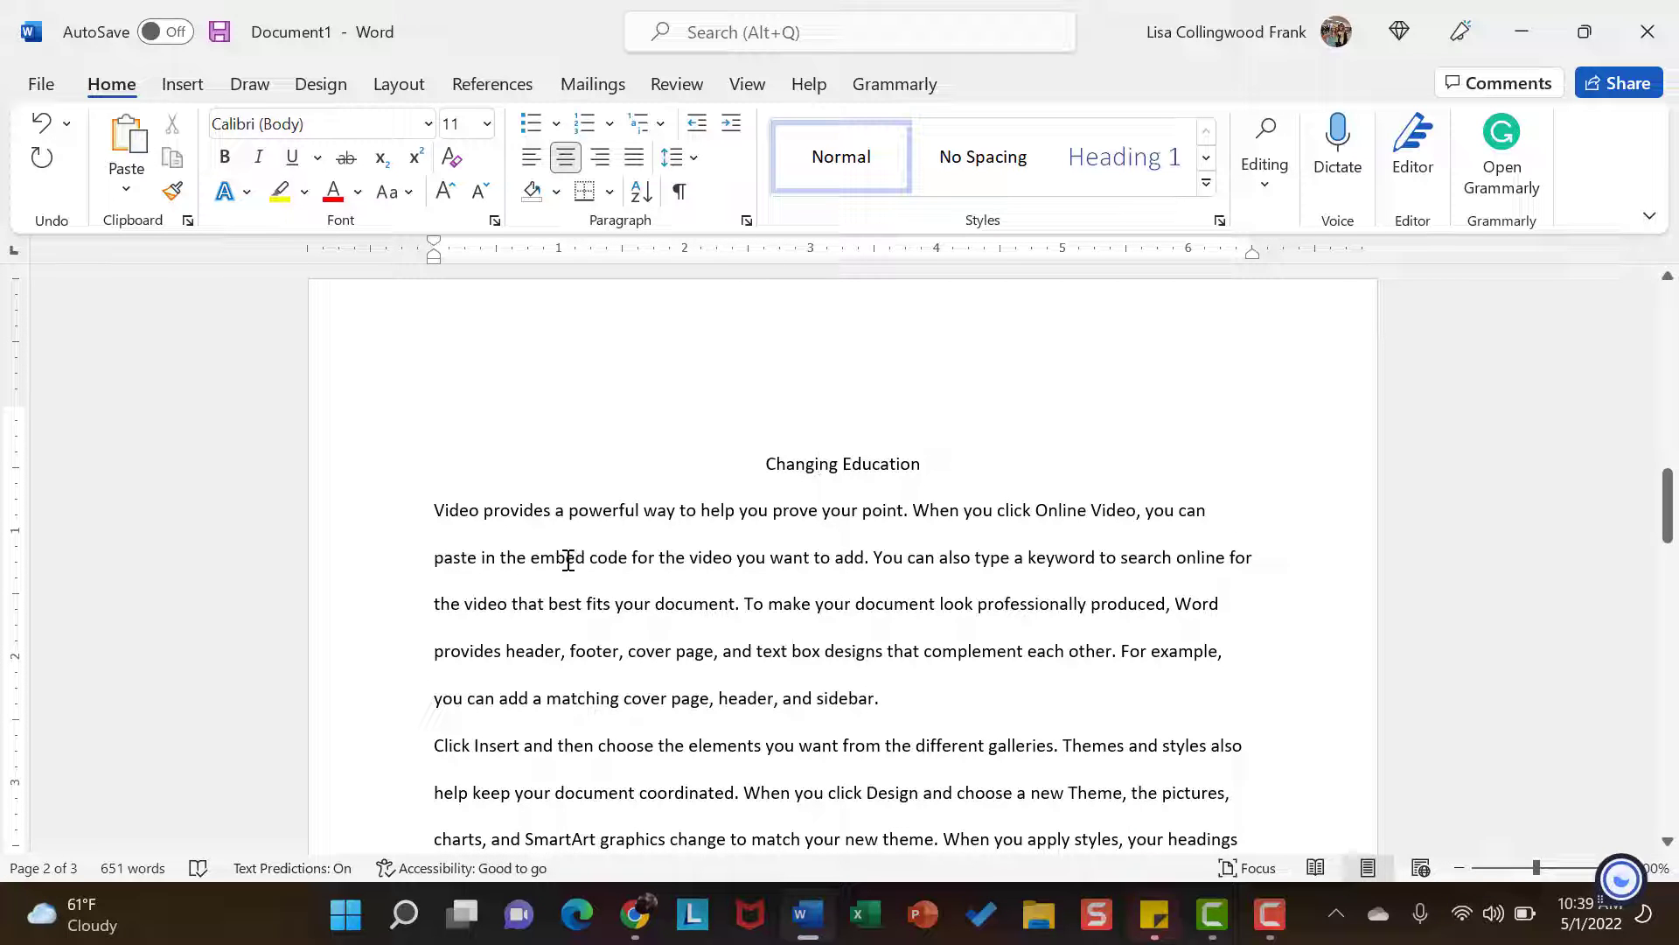
click(440, 512)
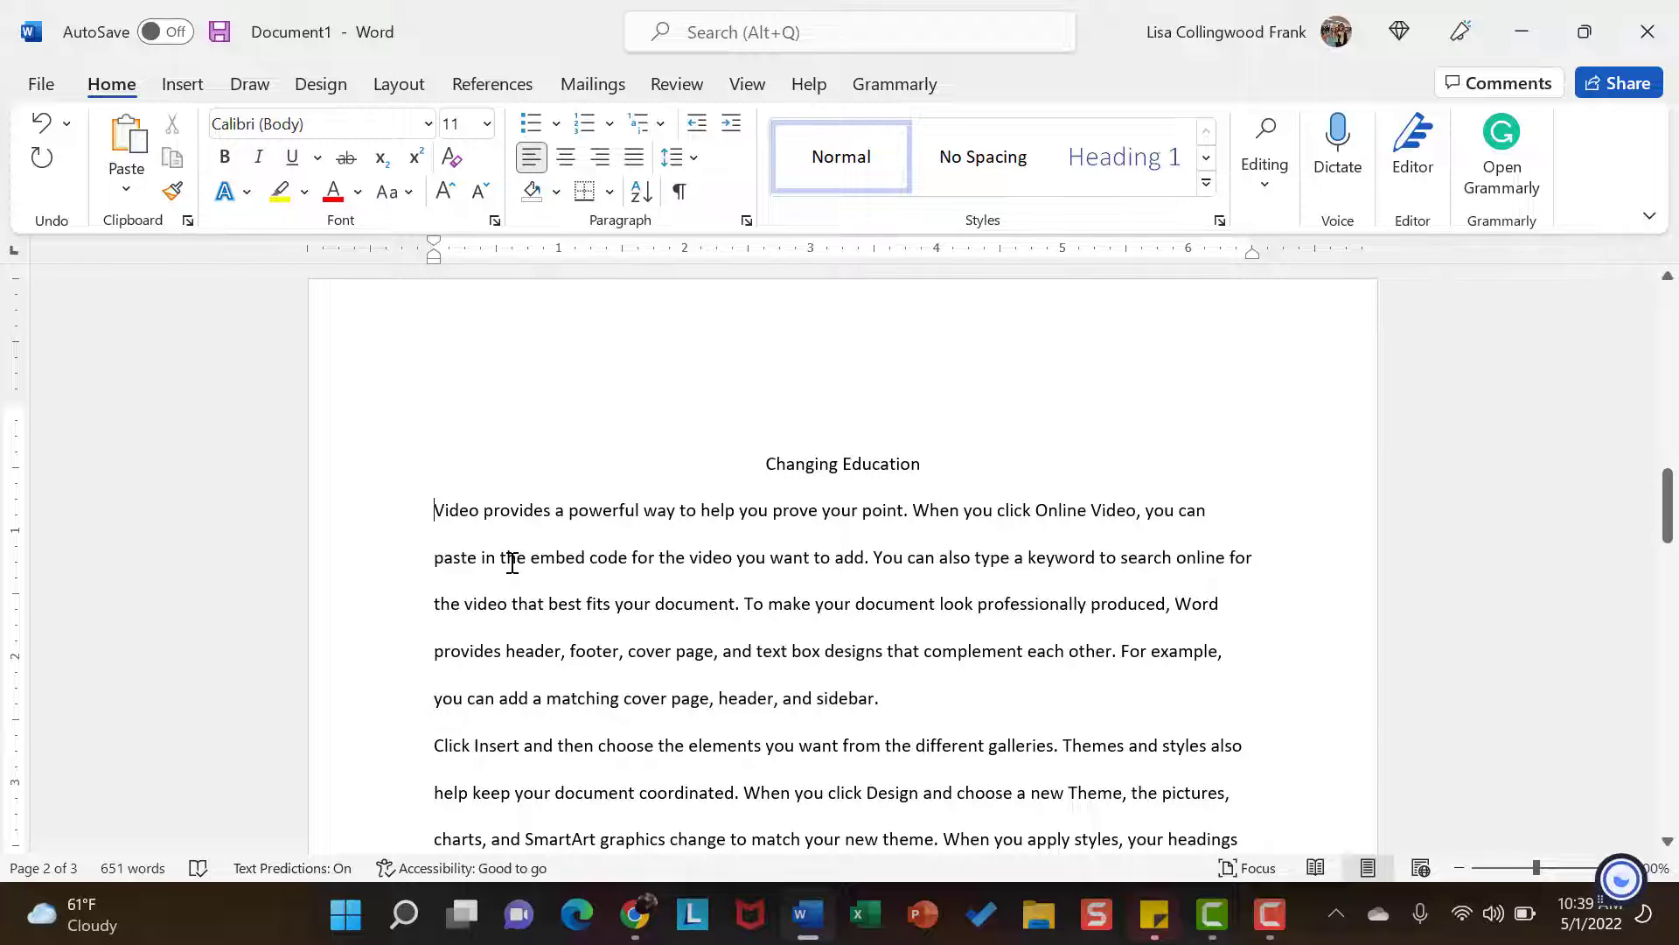
scroll(513, 563, down, 2)
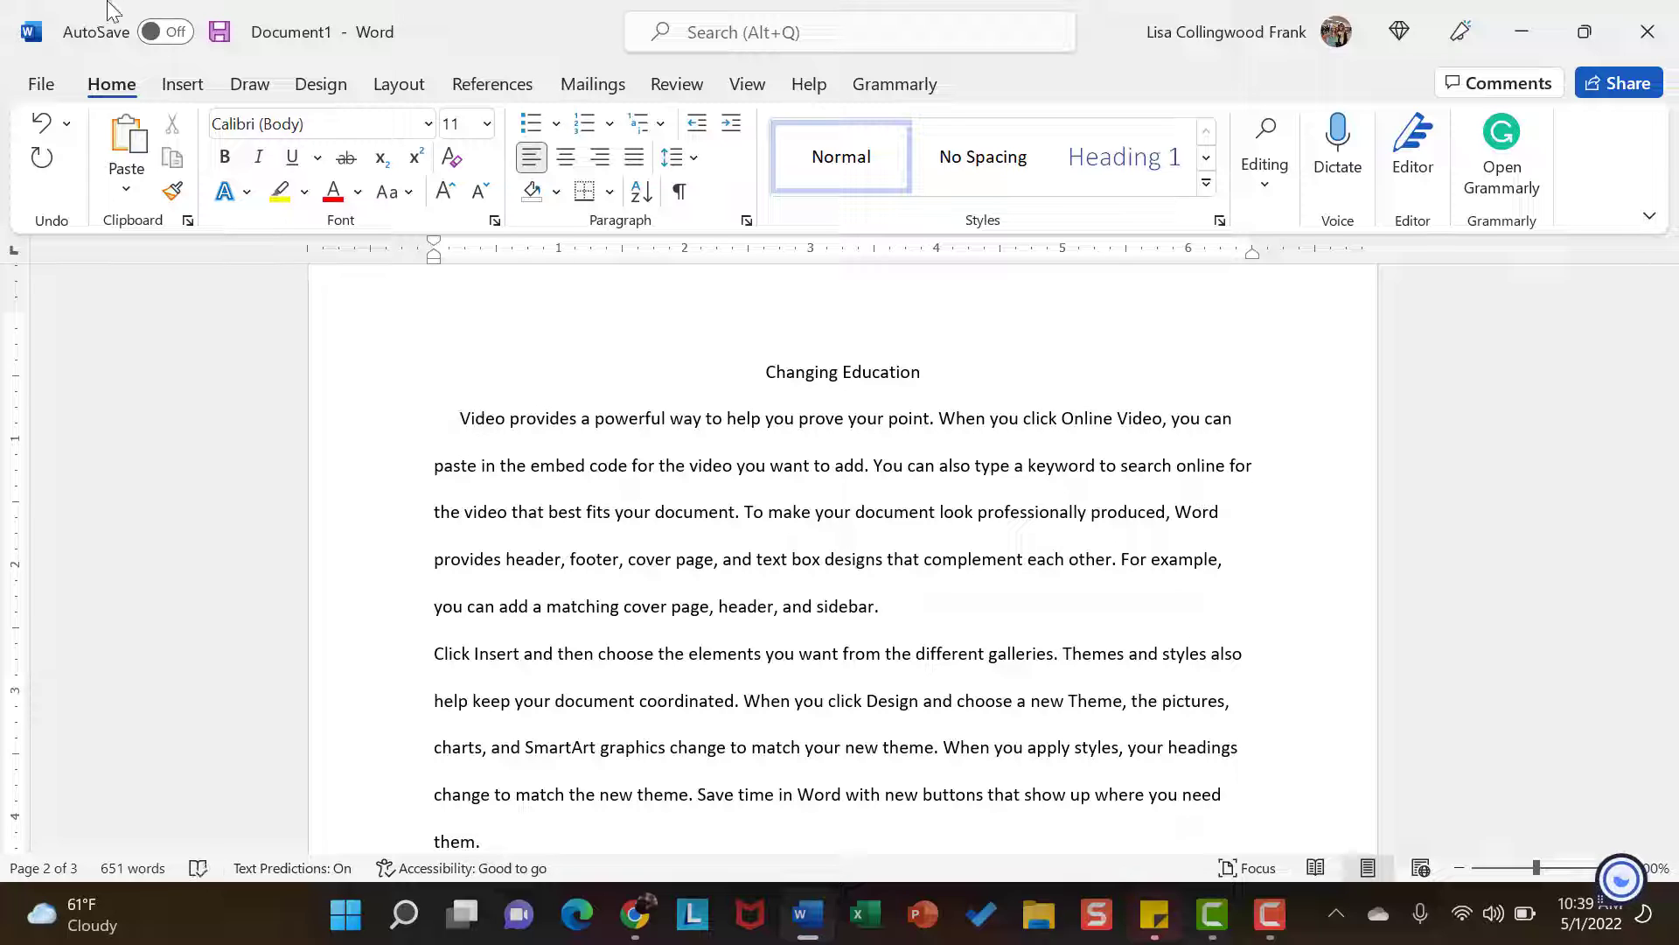
key(BackSpace)
key(BackSpace)
key(BackSpace)
key(BackSpace)
key(BackSpace)
key(BackSpace)
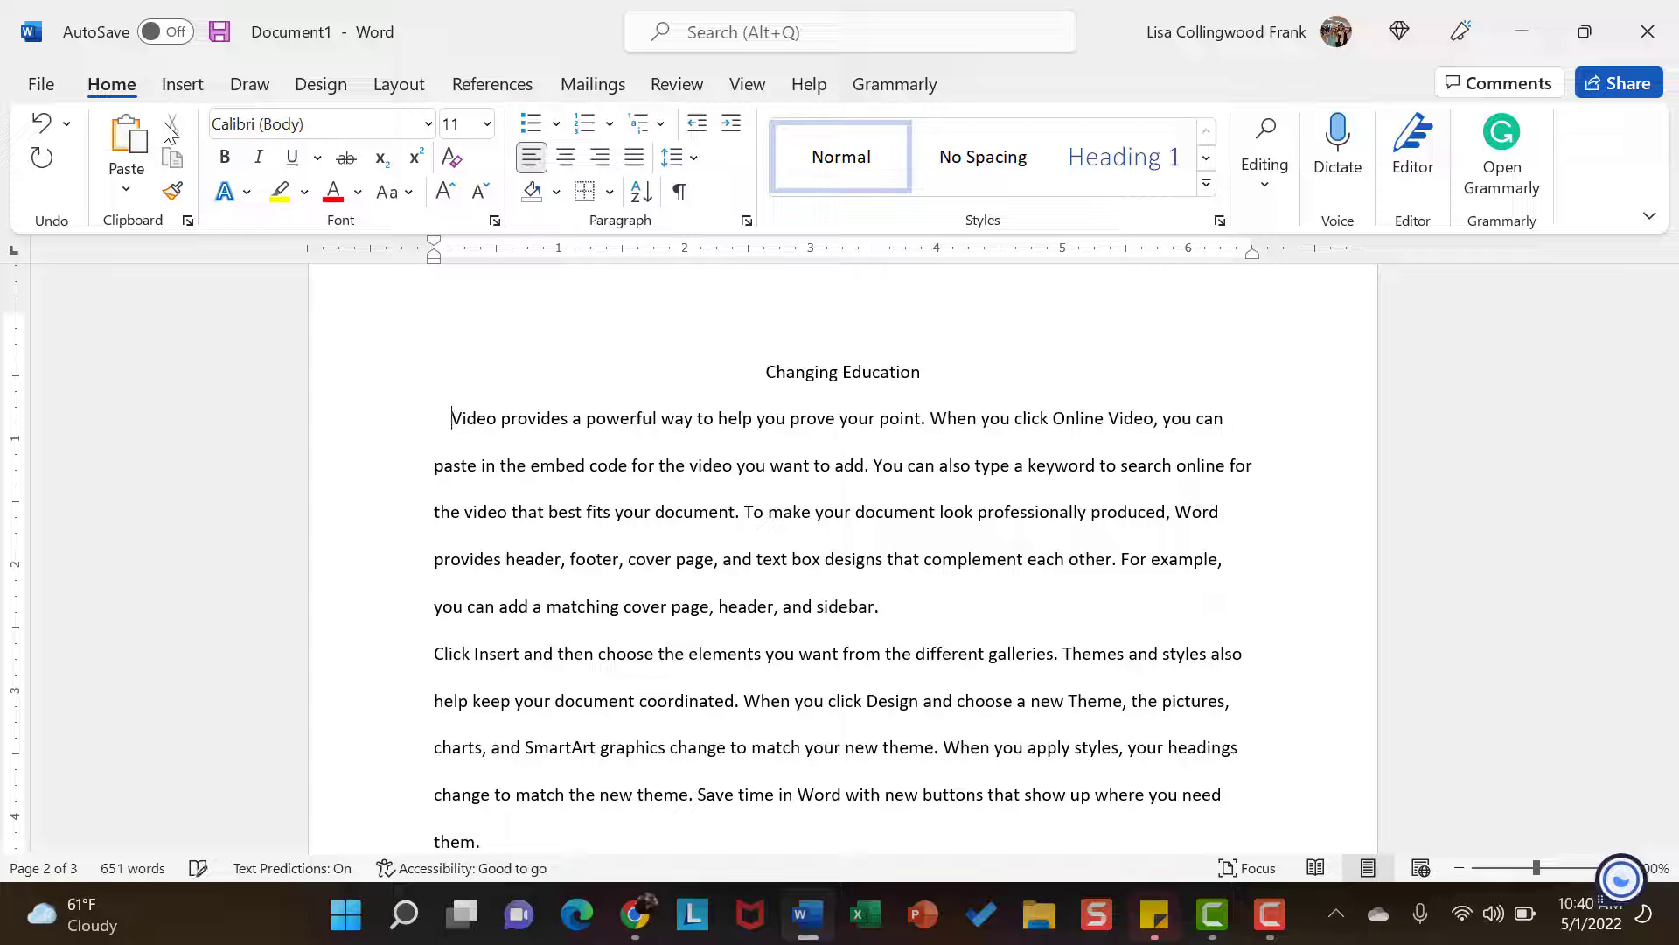
key(Tab)
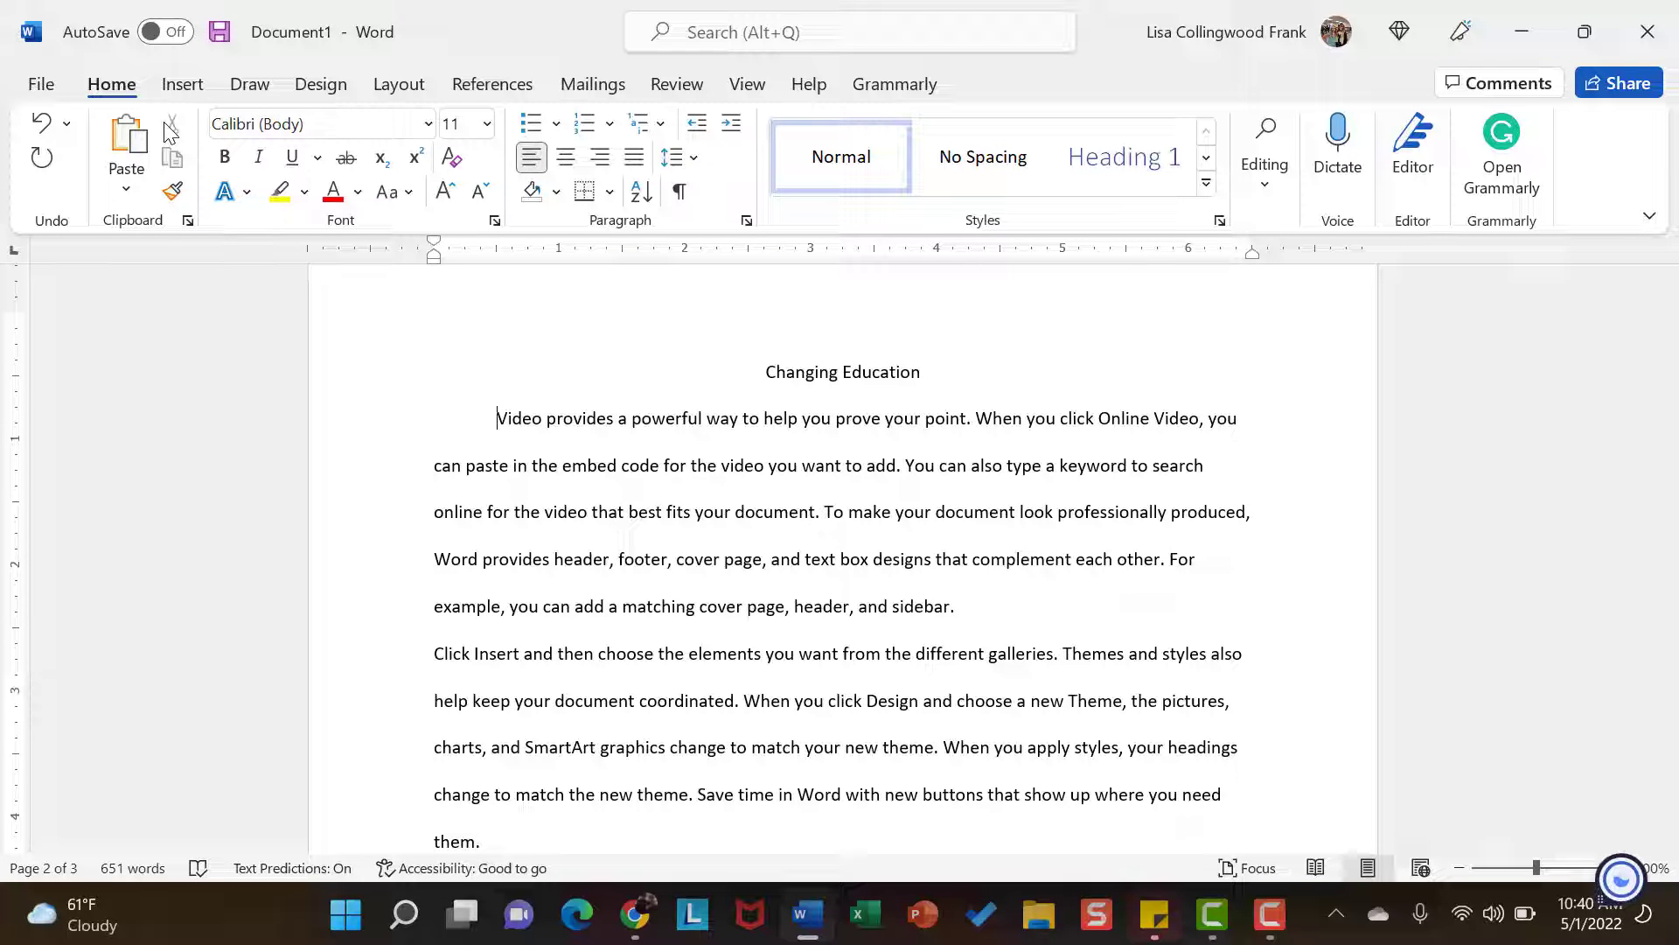
click(35, 126)
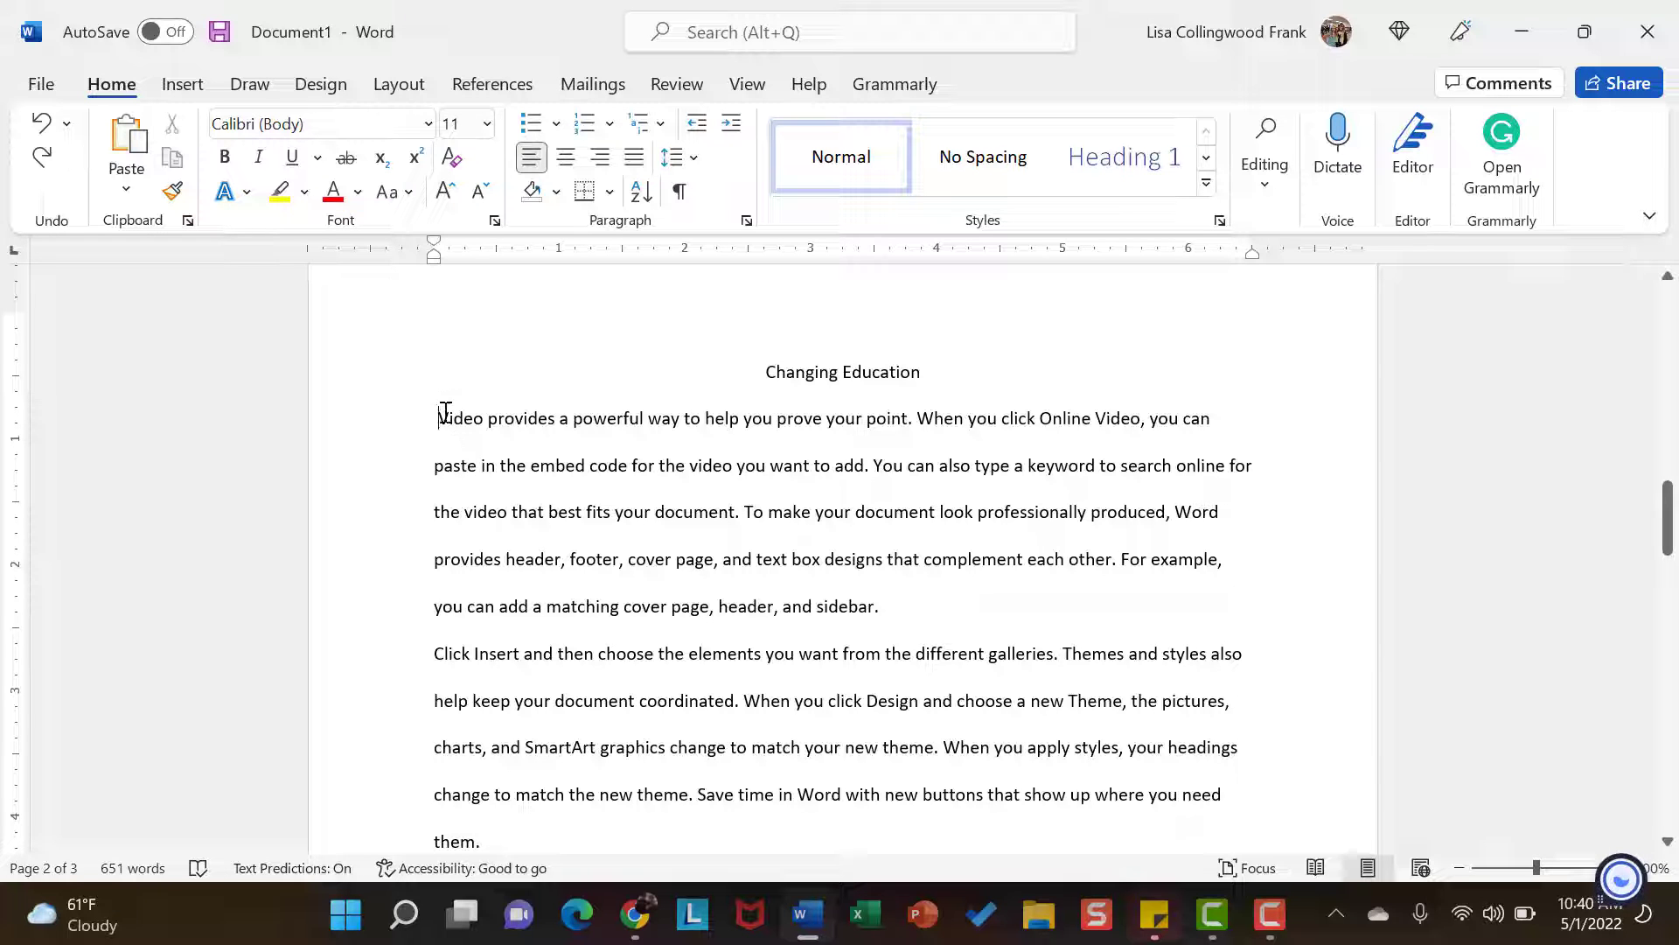
Step: Select all body text from the first paragraph below the Changing Education heading through the end of the document
drag(443, 414, 798, 647)
scroll(733, 474, up, 10)
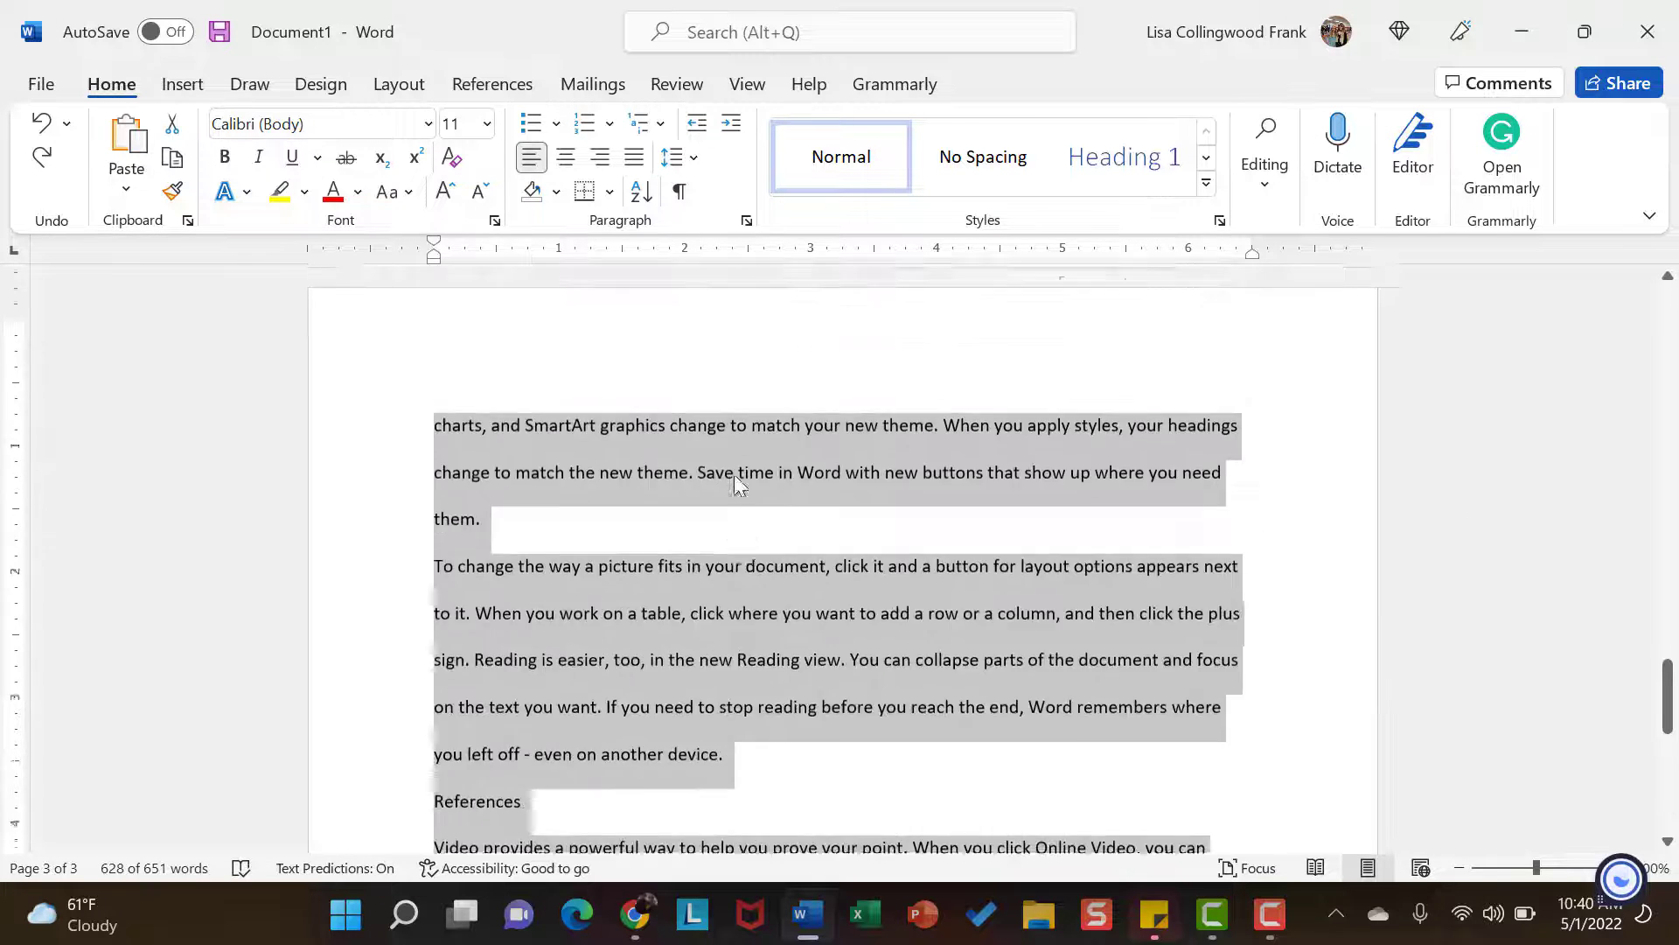
scroll(733, 474, up, 5)
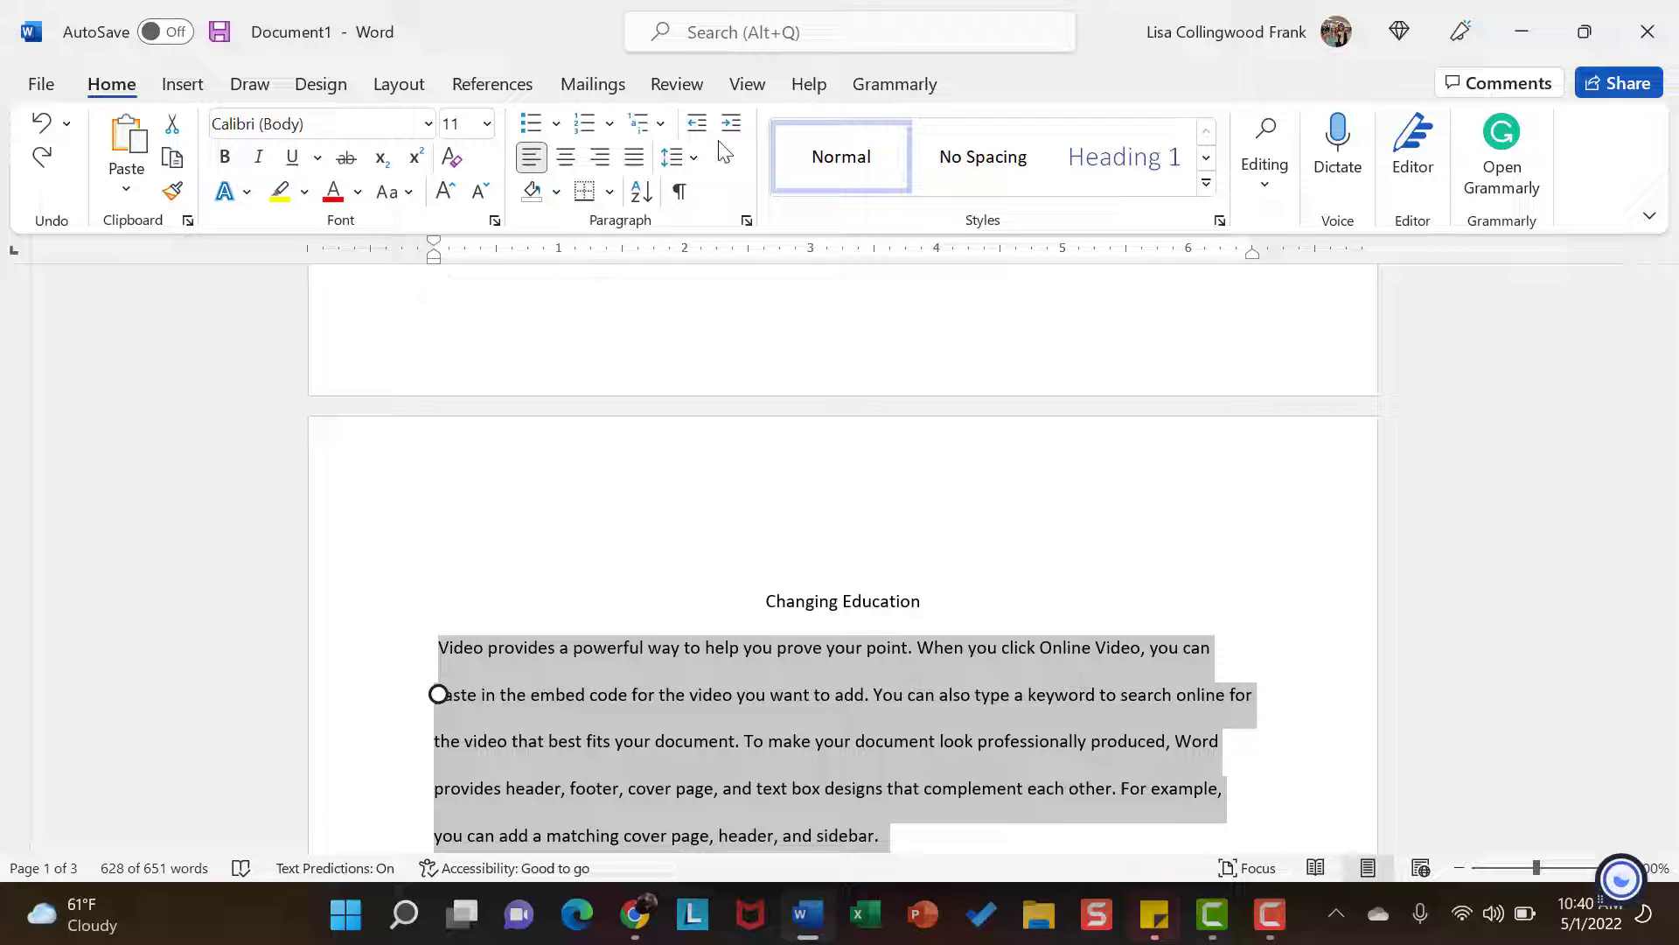
Step: Try a 0.5" first-line indent on the selected body text using the ruler's First Line Indent marker, and undo it
click(748, 87)
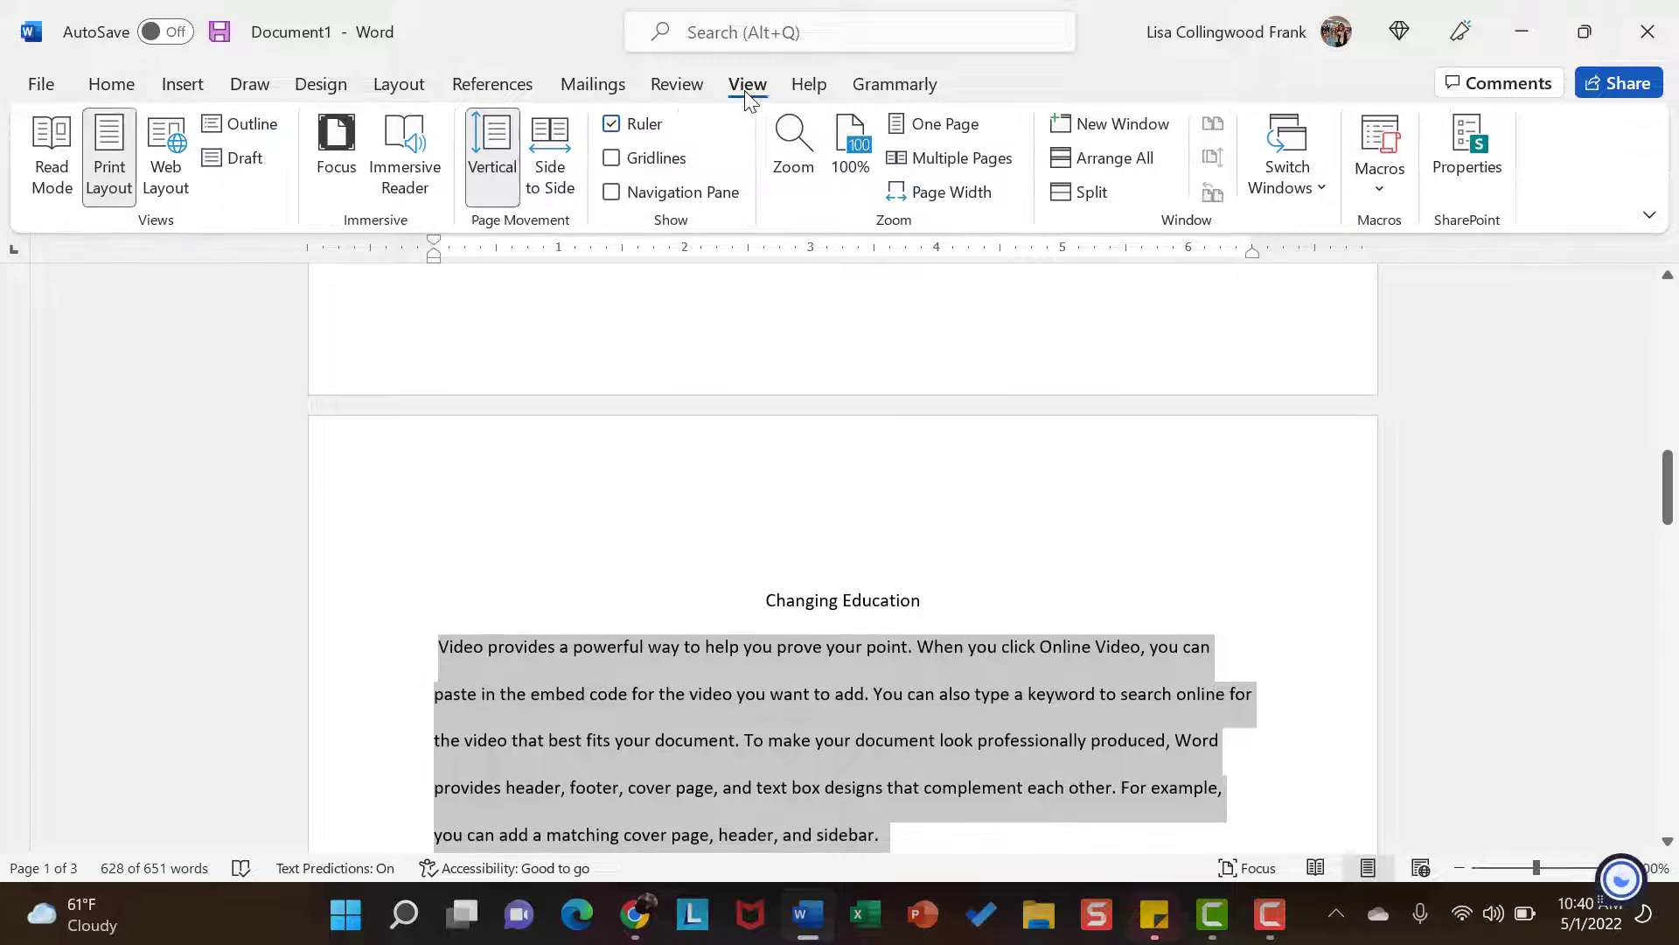
click(610, 128)
click(611, 125)
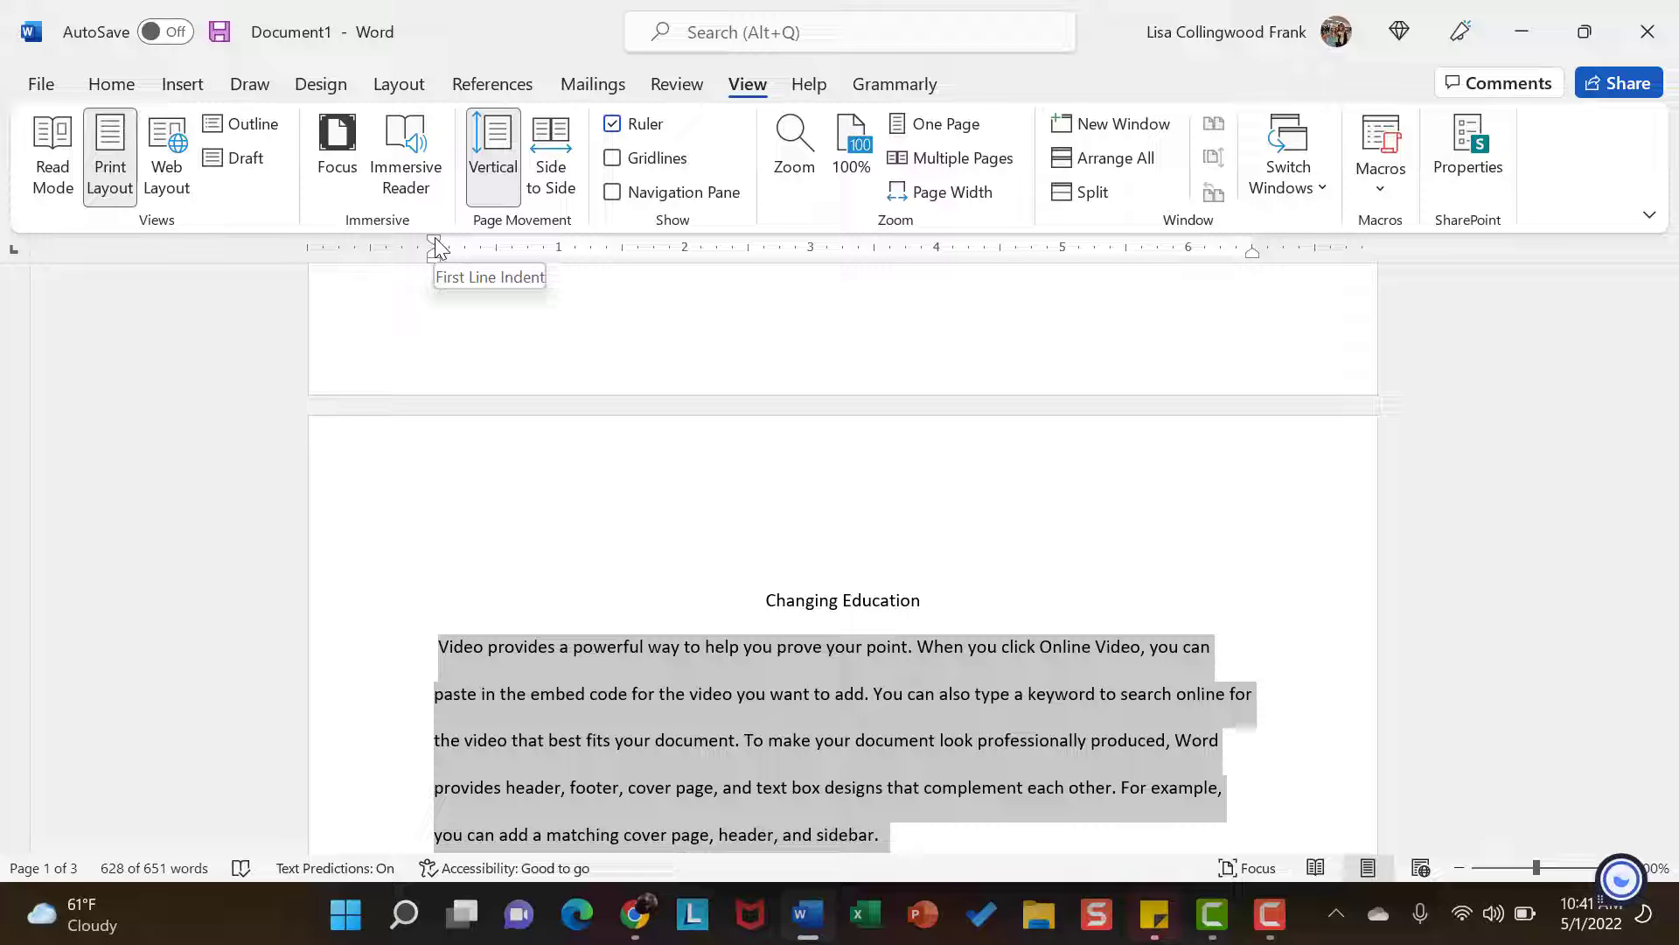
drag(435, 248, 496, 255)
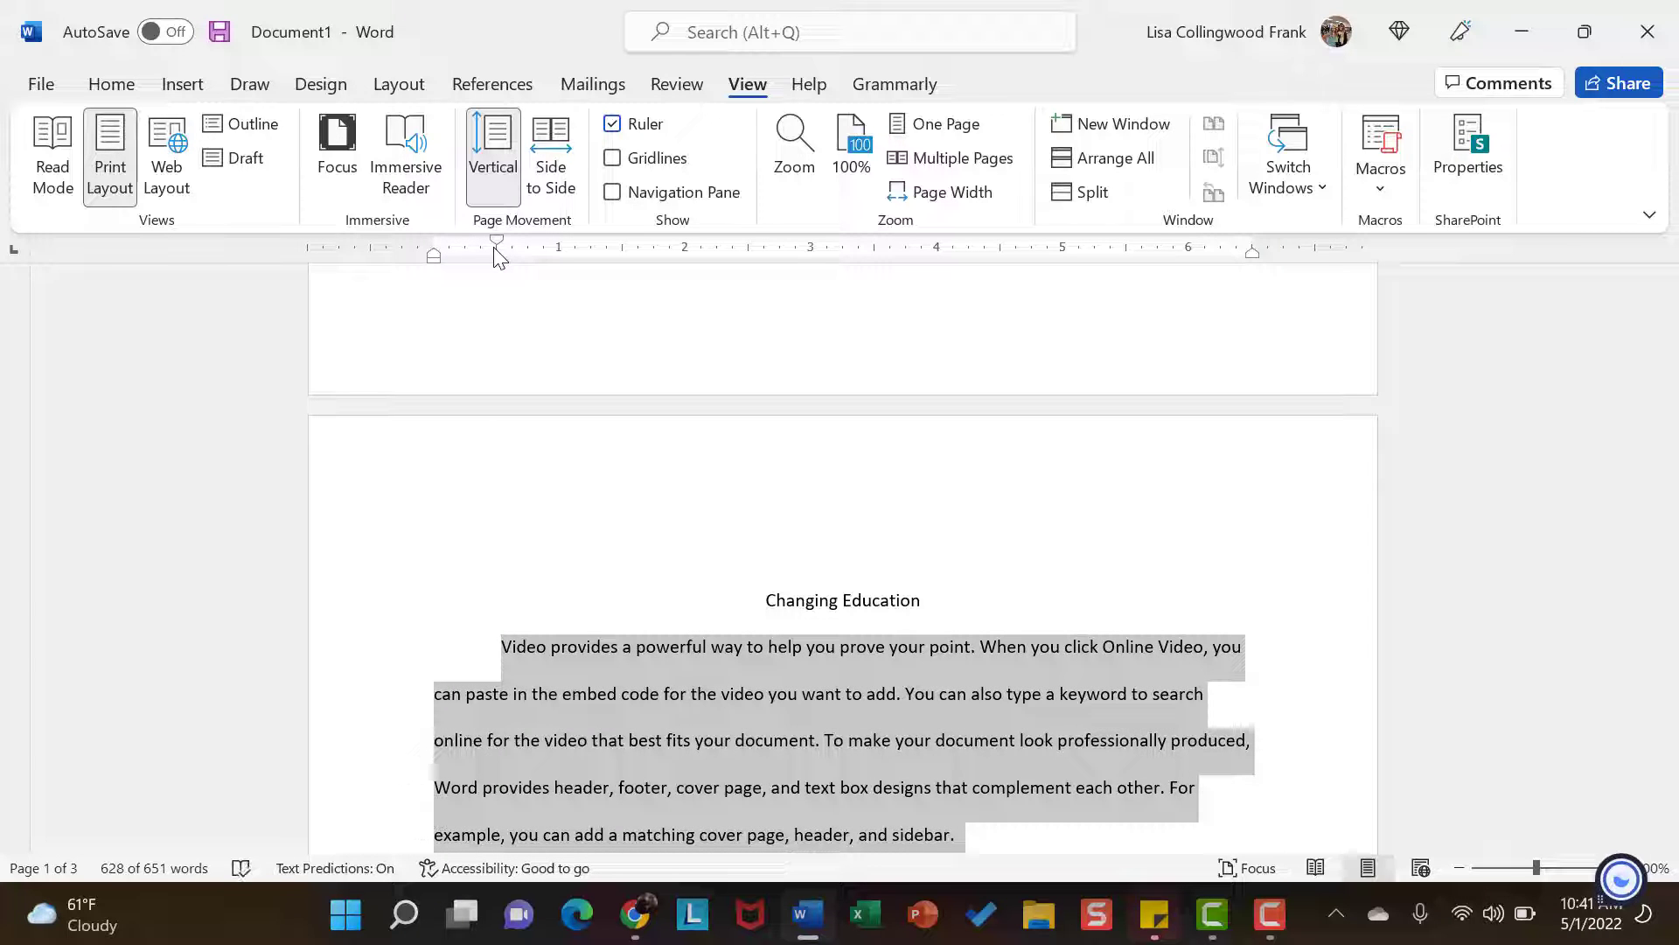
click(111, 87)
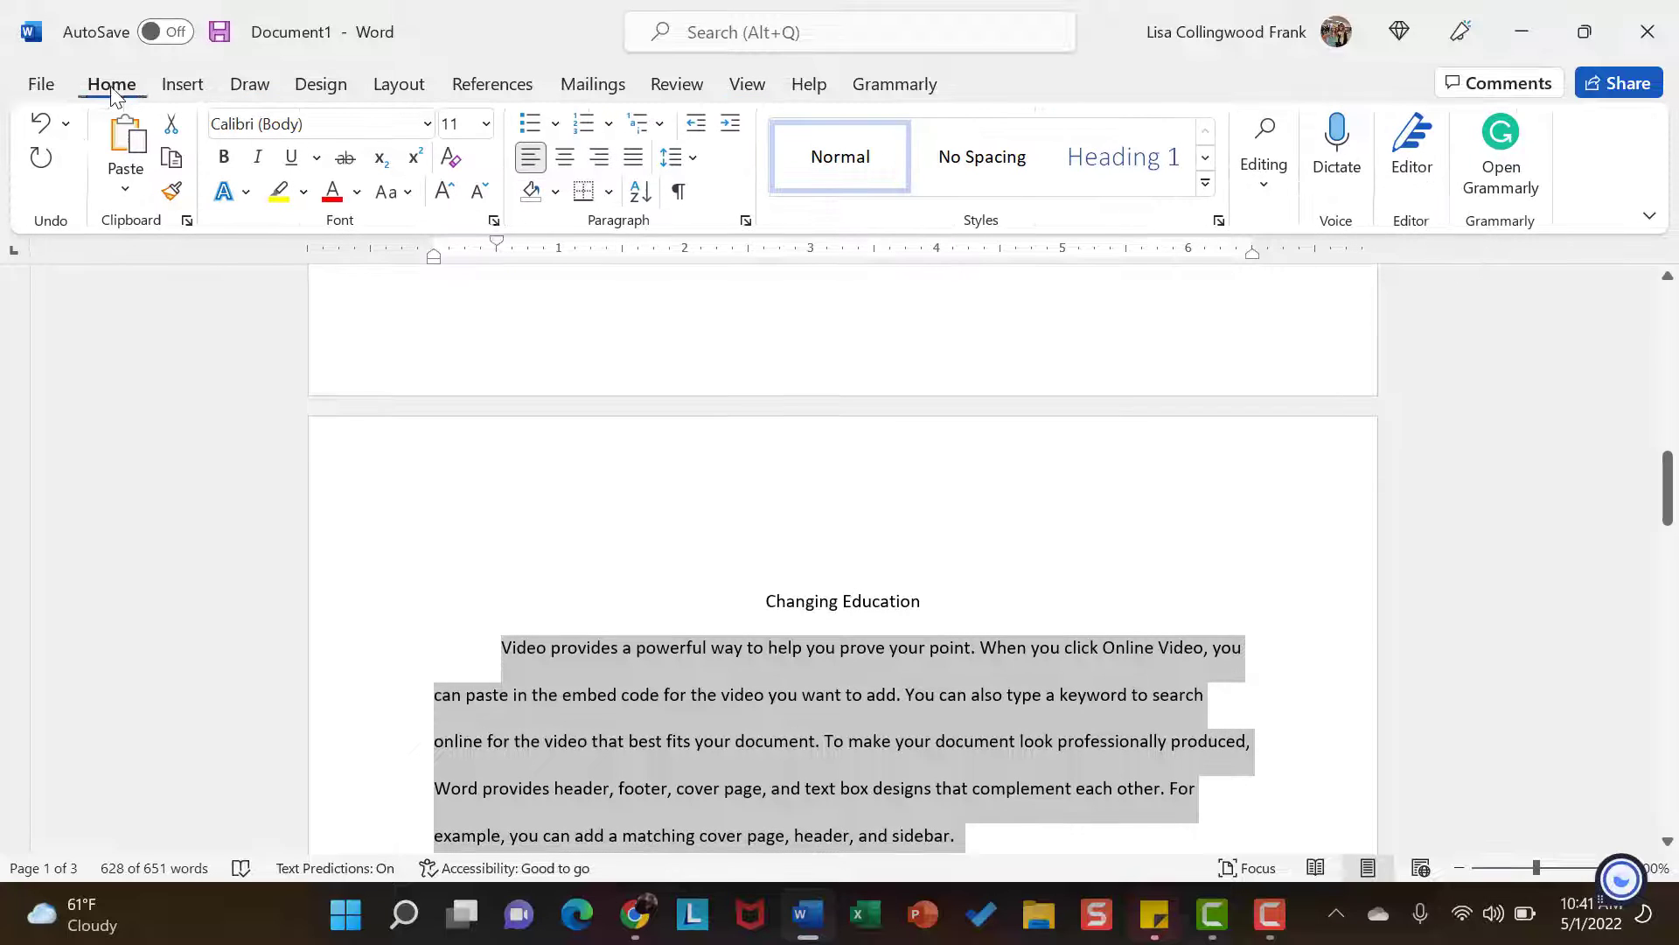
click(43, 131)
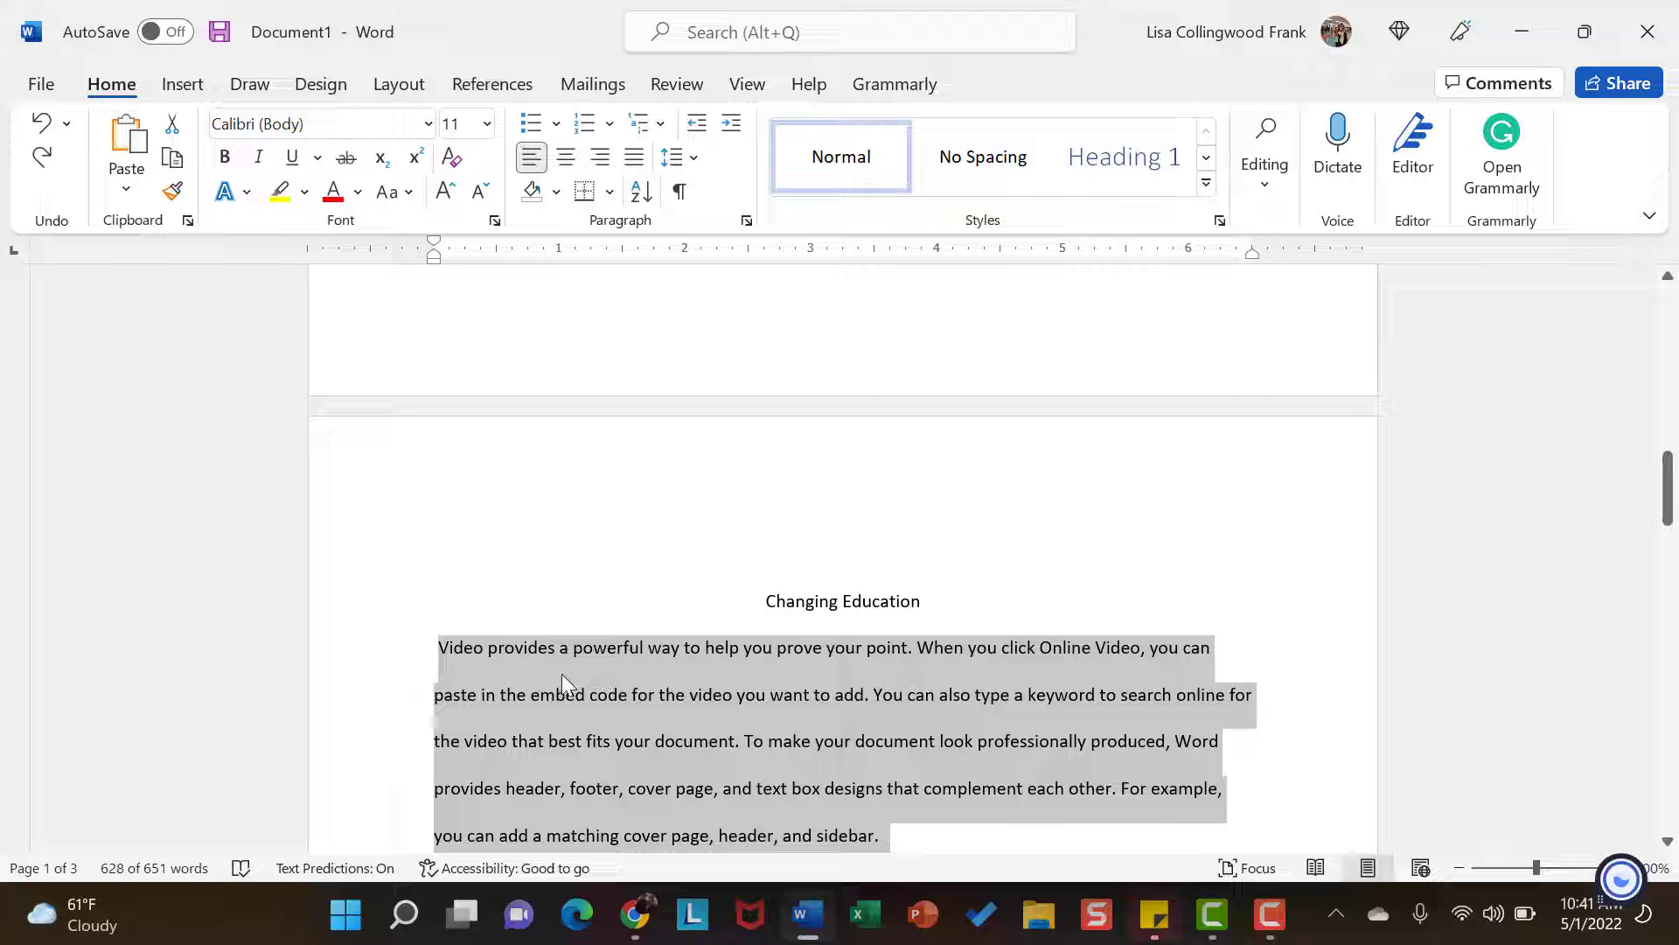
Step: Set the special indentation of the selected body text to First line by 0.5" in the paragraph settings, and deselect the text
click(748, 223)
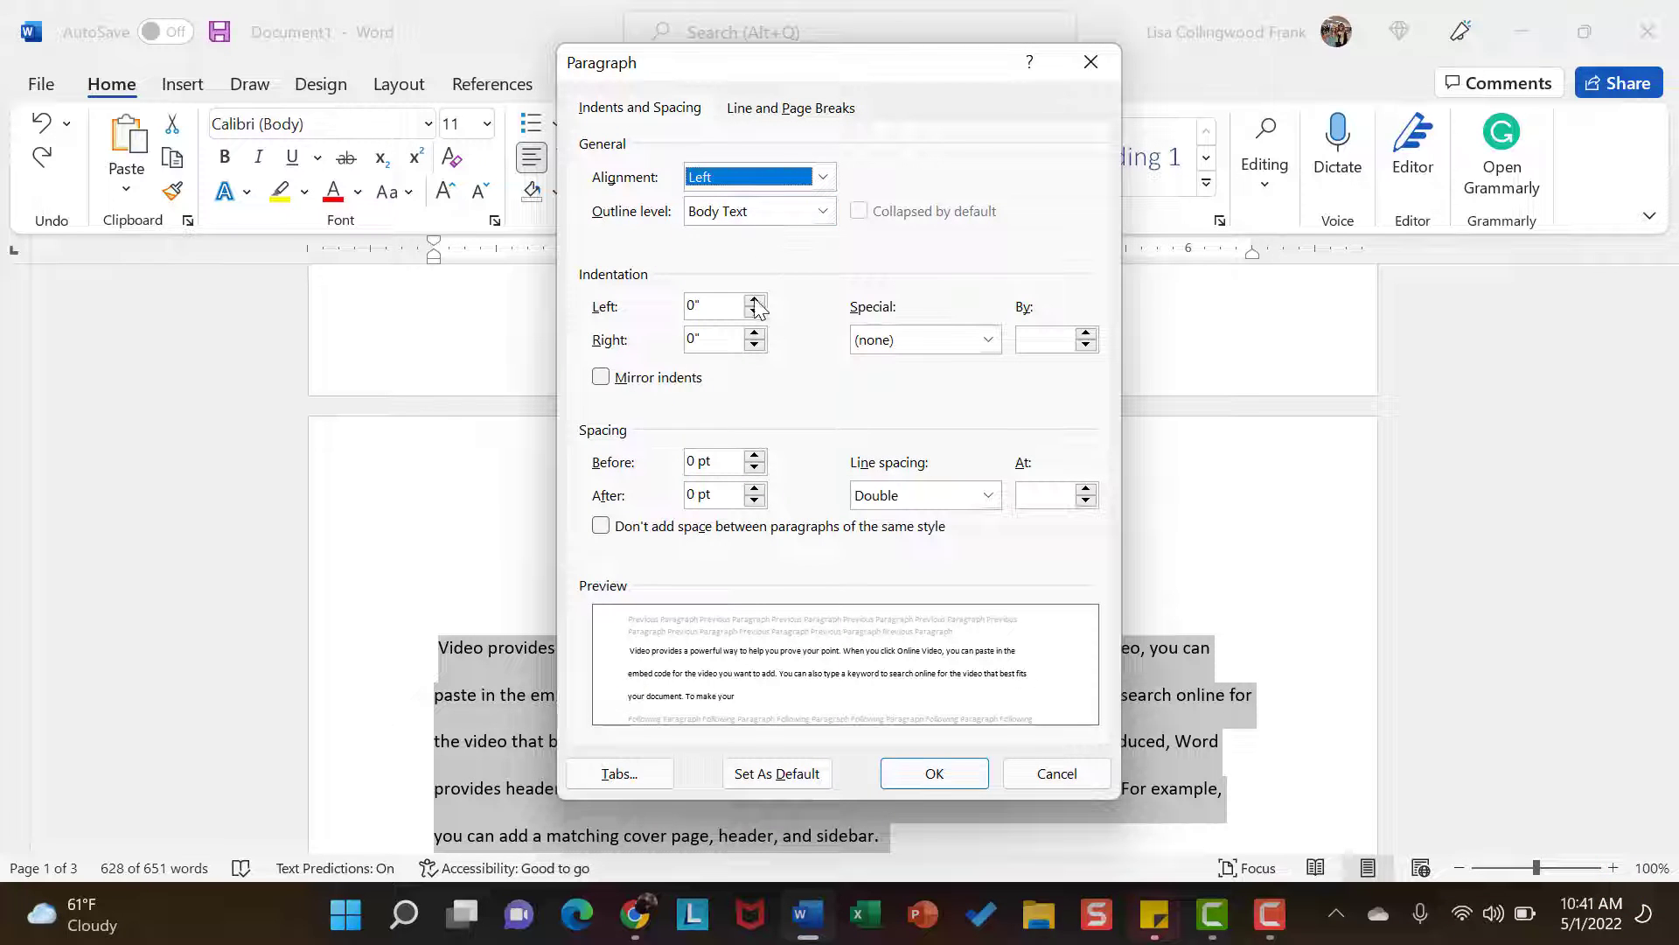
click(989, 340)
click(977, 381)
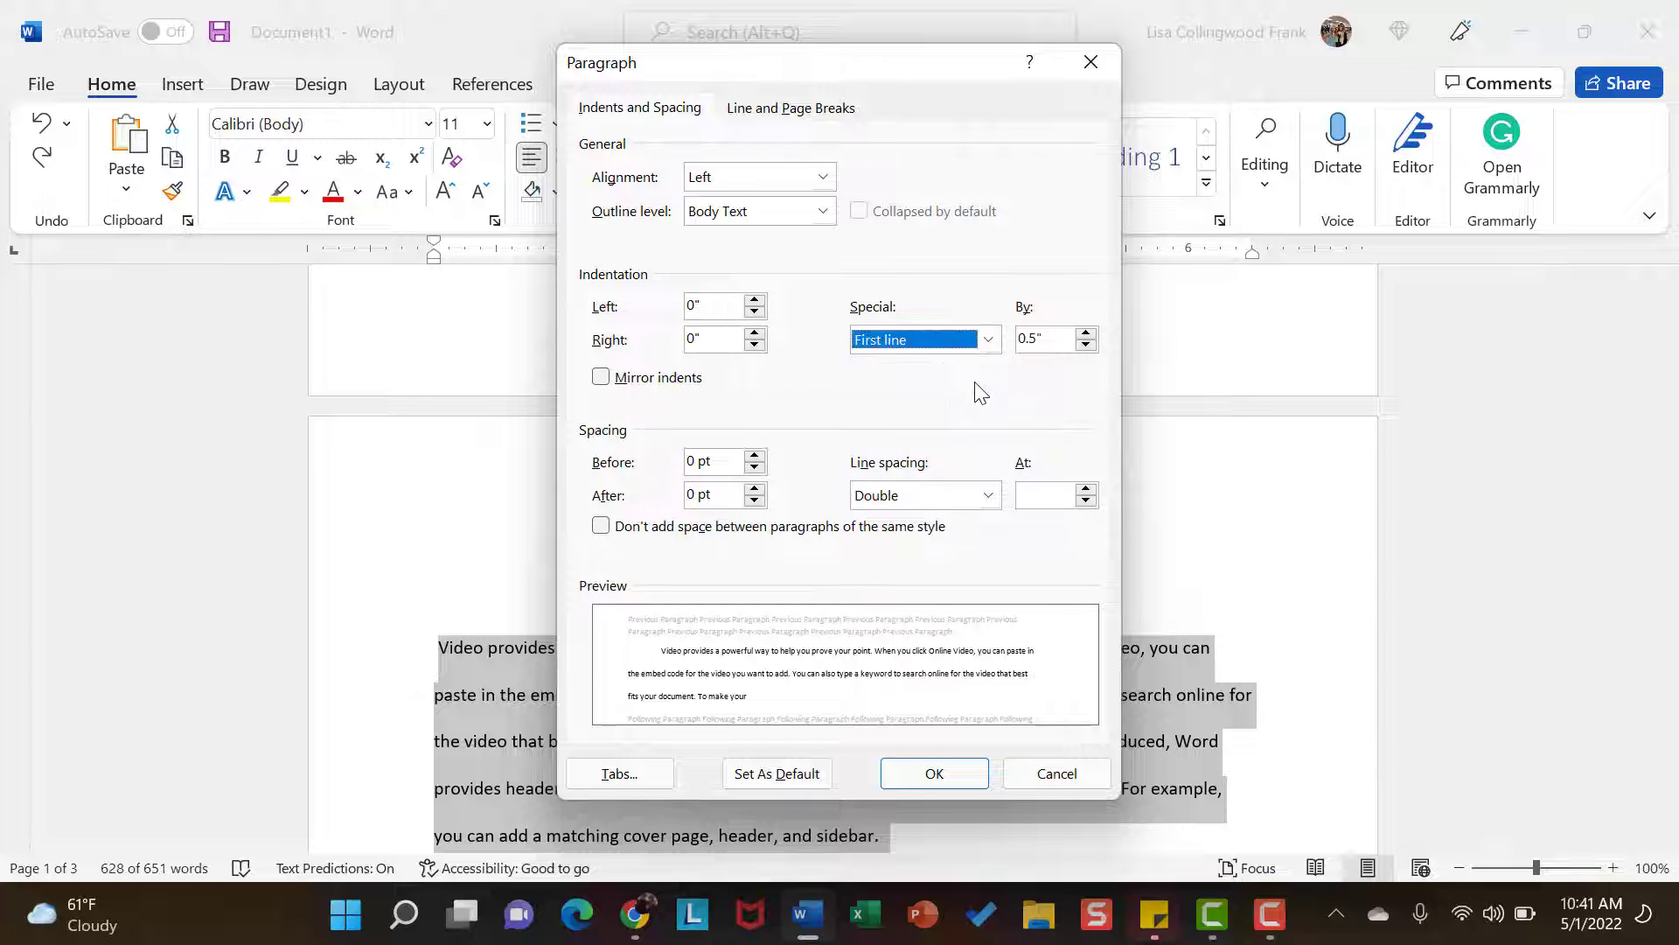
click(946, 775)
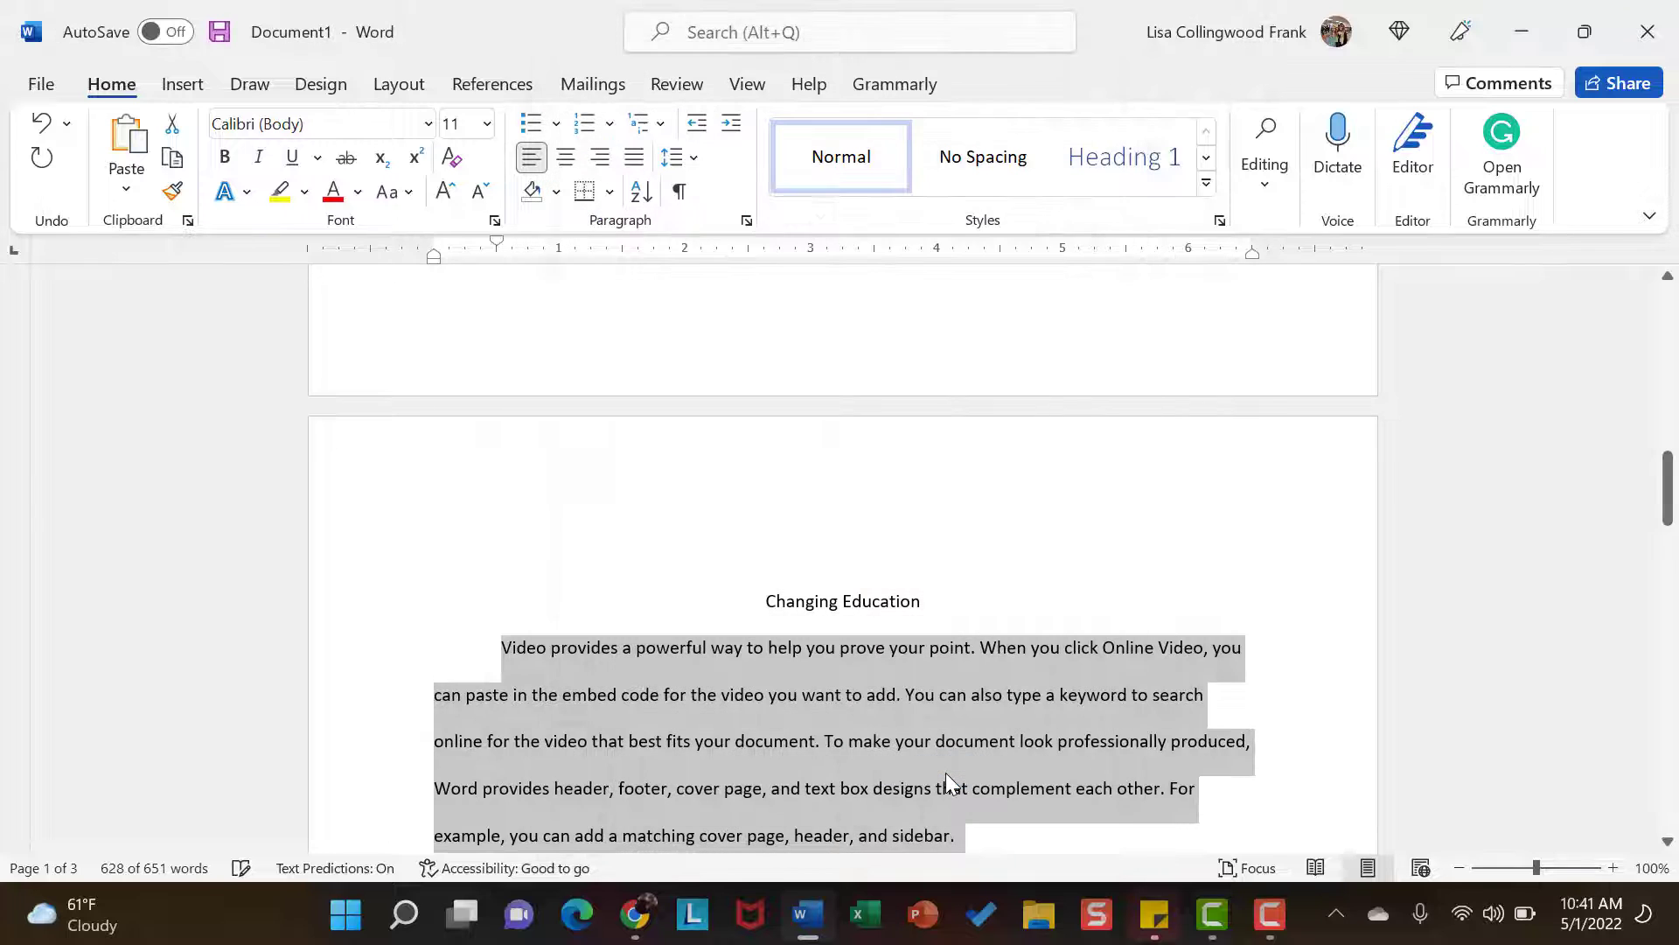
drag(947, 773, 1320, 744)
scroll(1317, 729, down, 5)
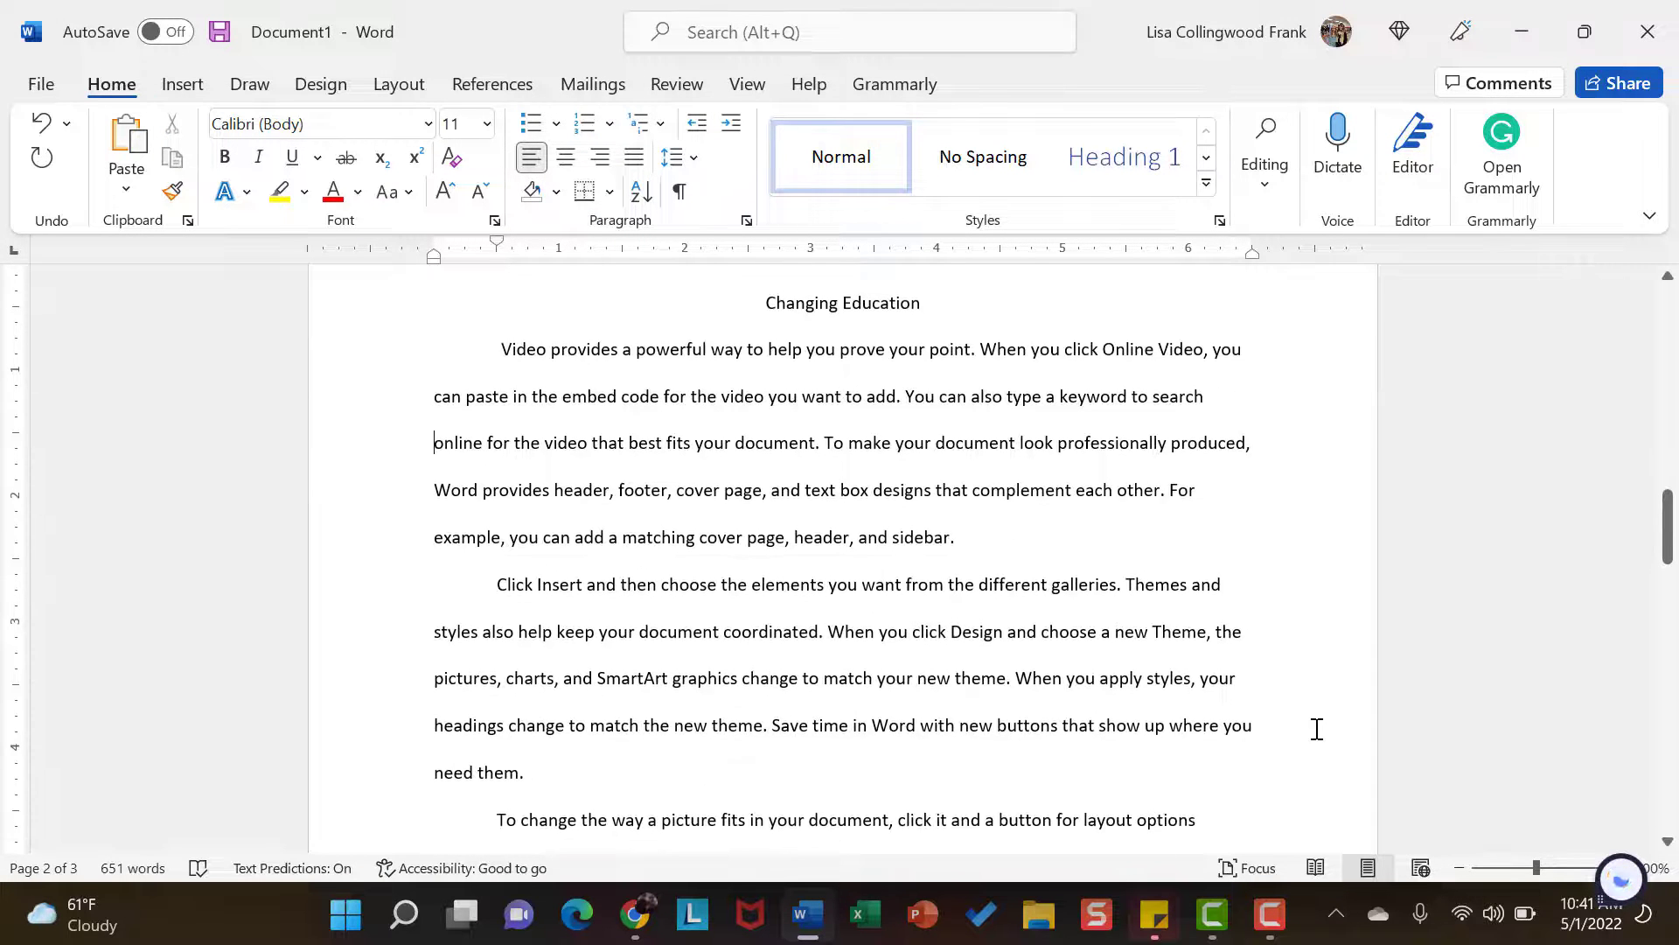
Step: Try adding an empty line after the first body paragraph under the Changing Education heading, and remove it
scroll(1318, 728, down, 7)
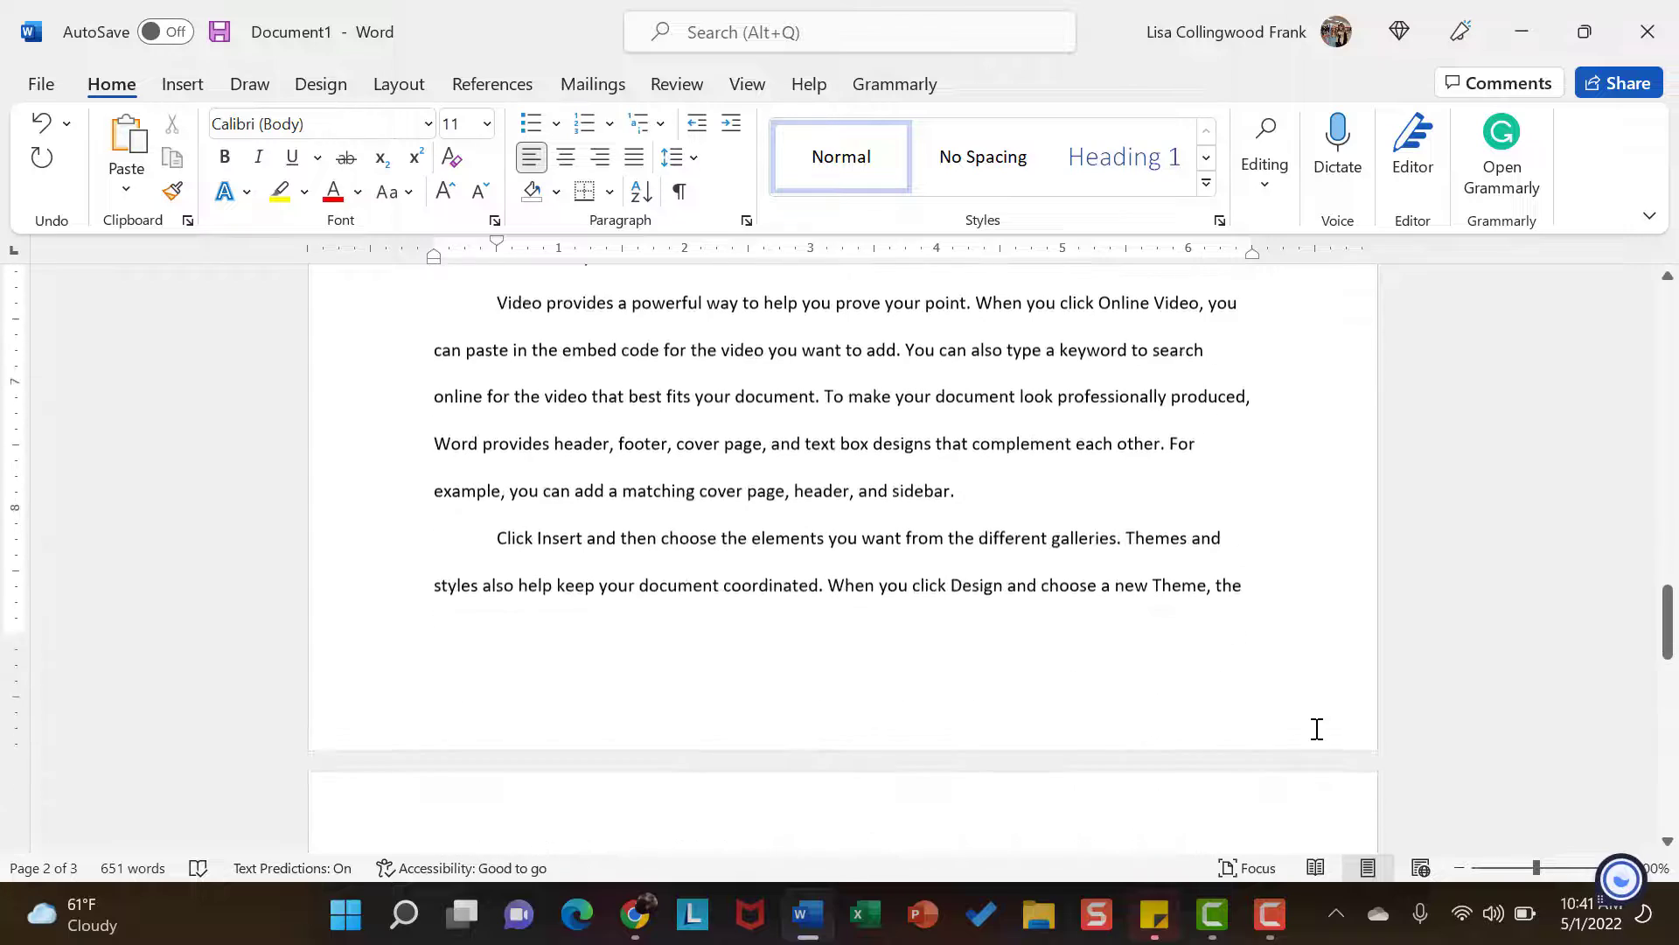
scroll(1317, 728, down, 2)
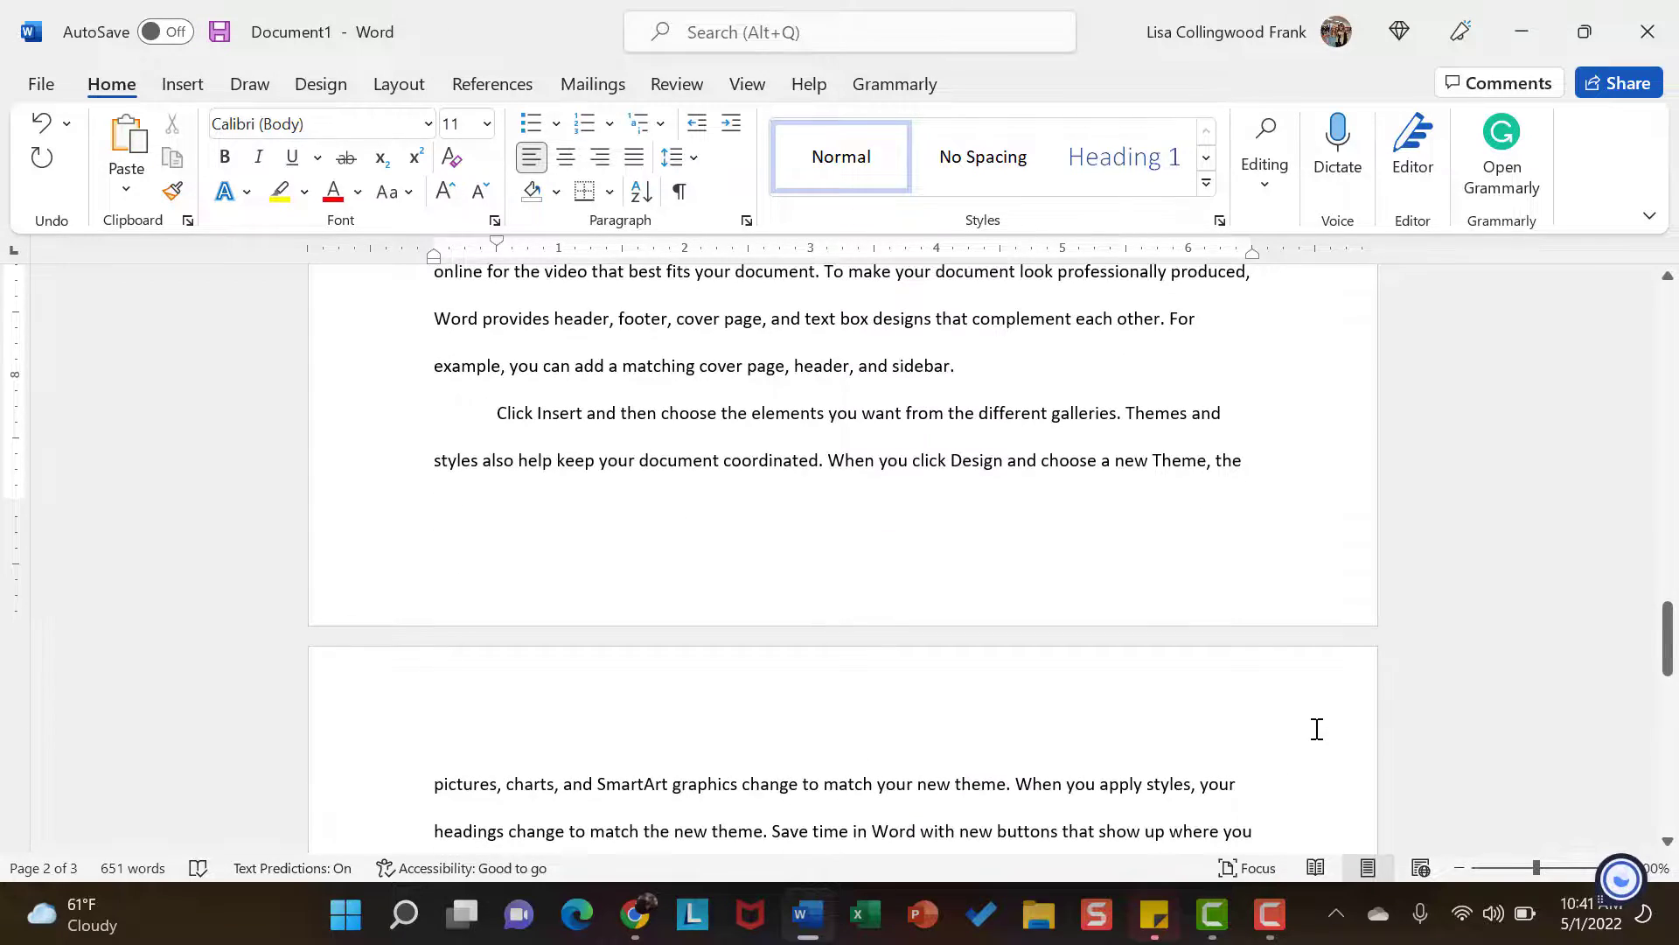
scroll(1318, 729, up, 10)
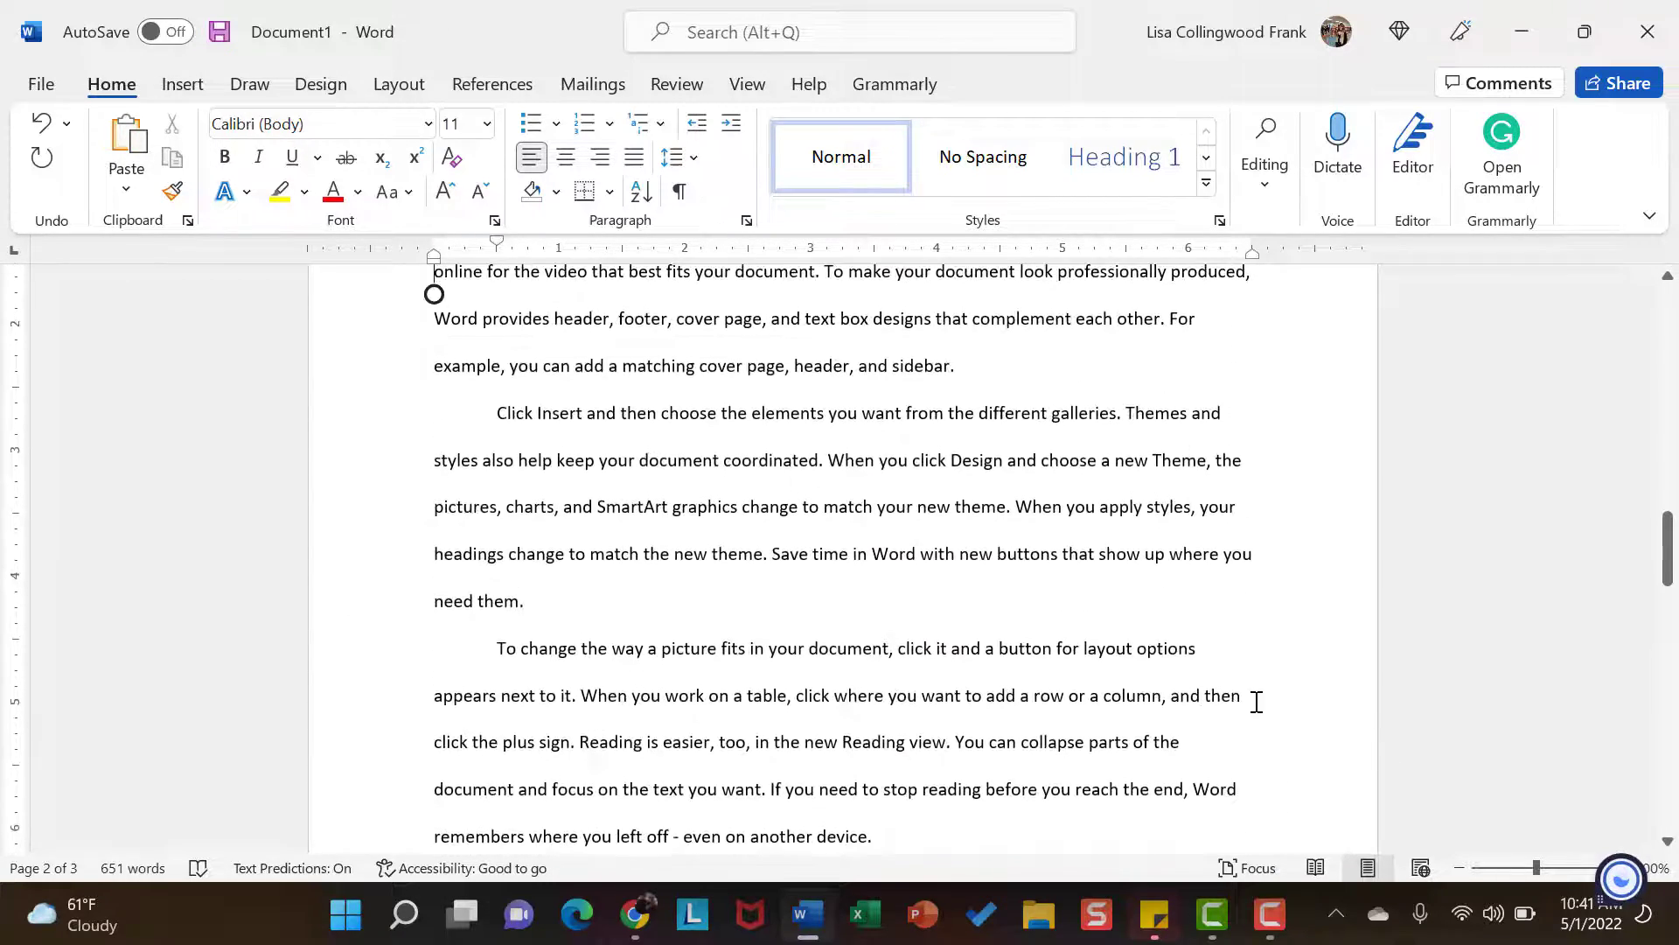
scroll(1166, 645, up, 2)
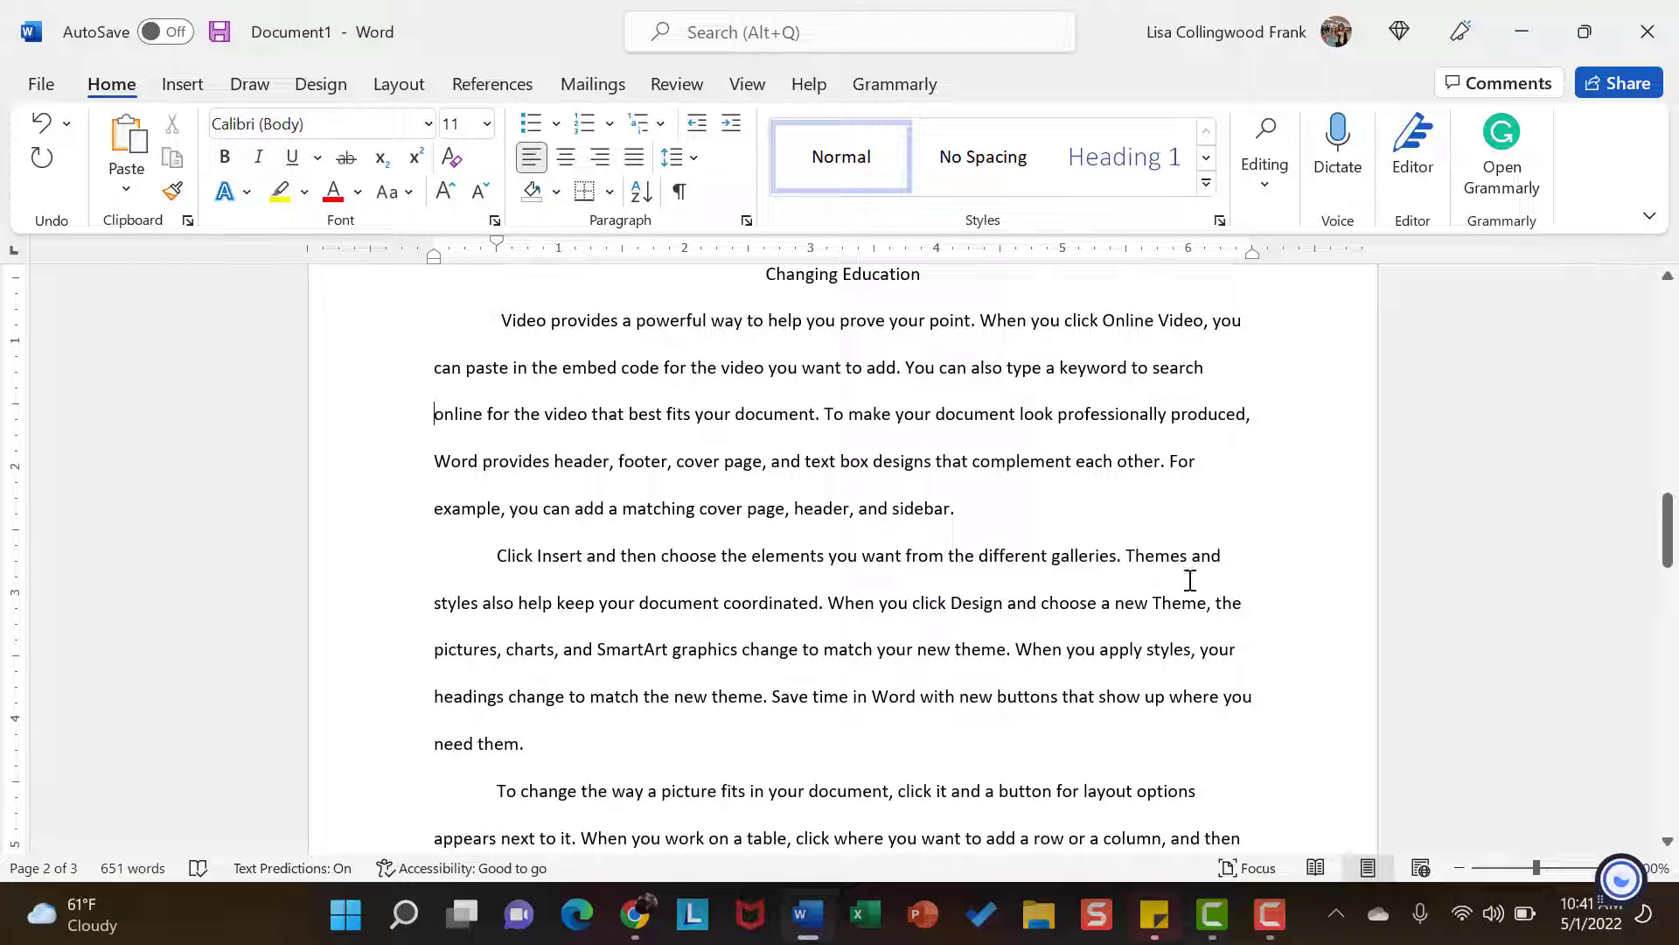
click(1003, 517)
key(Return)
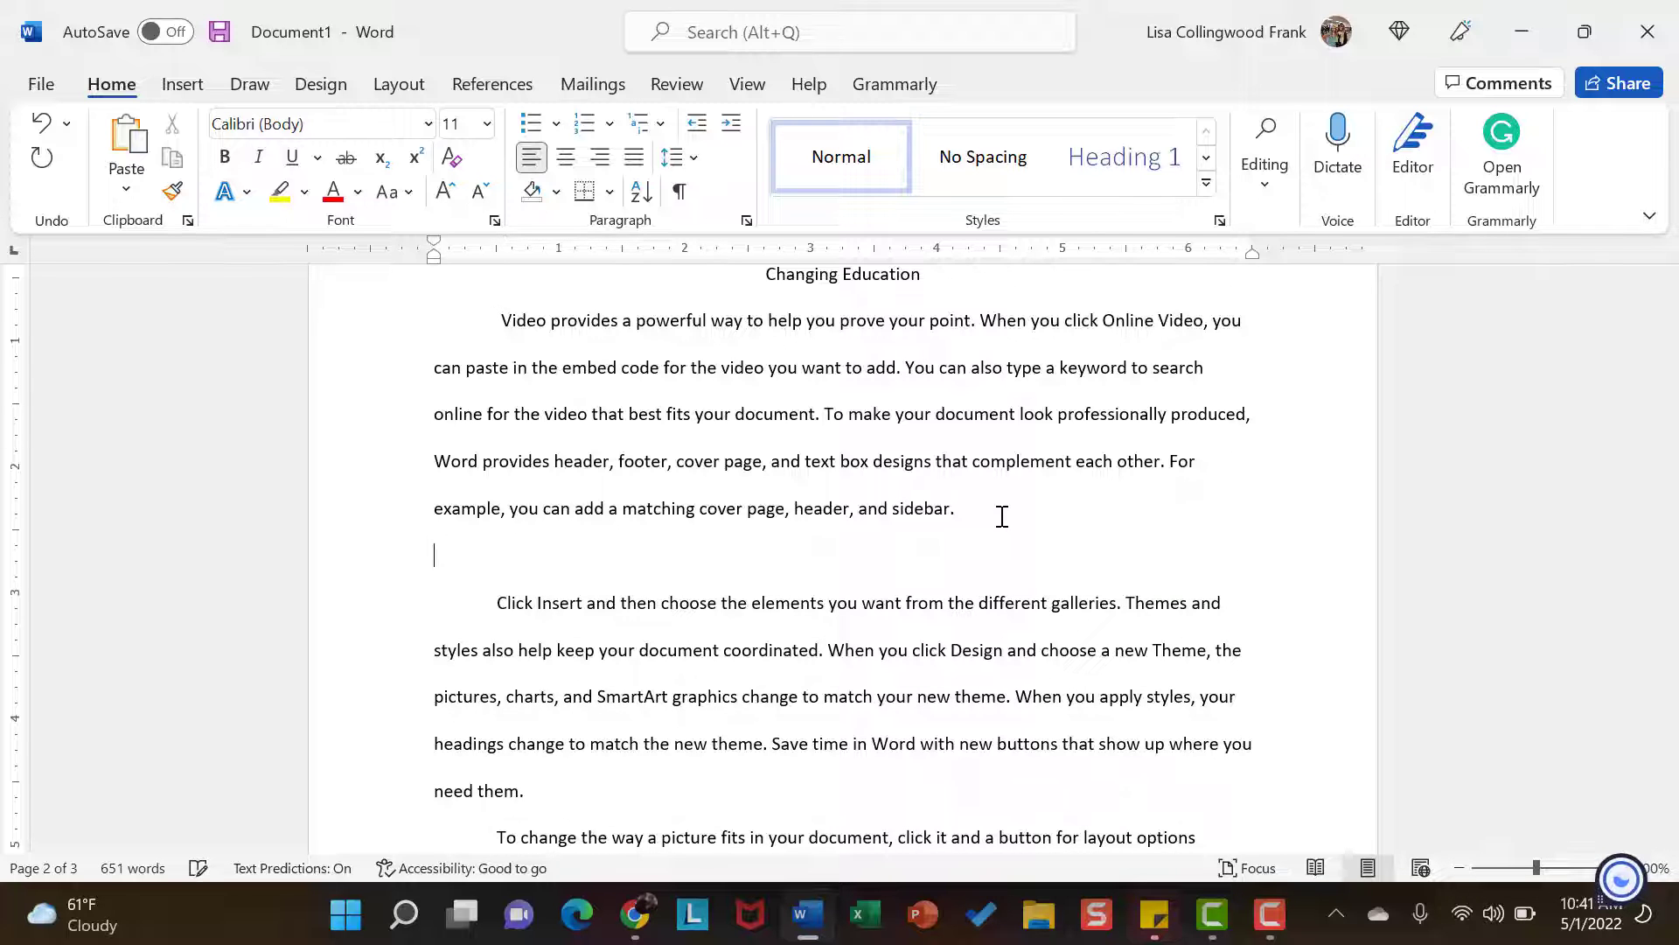
key(BackSpace)
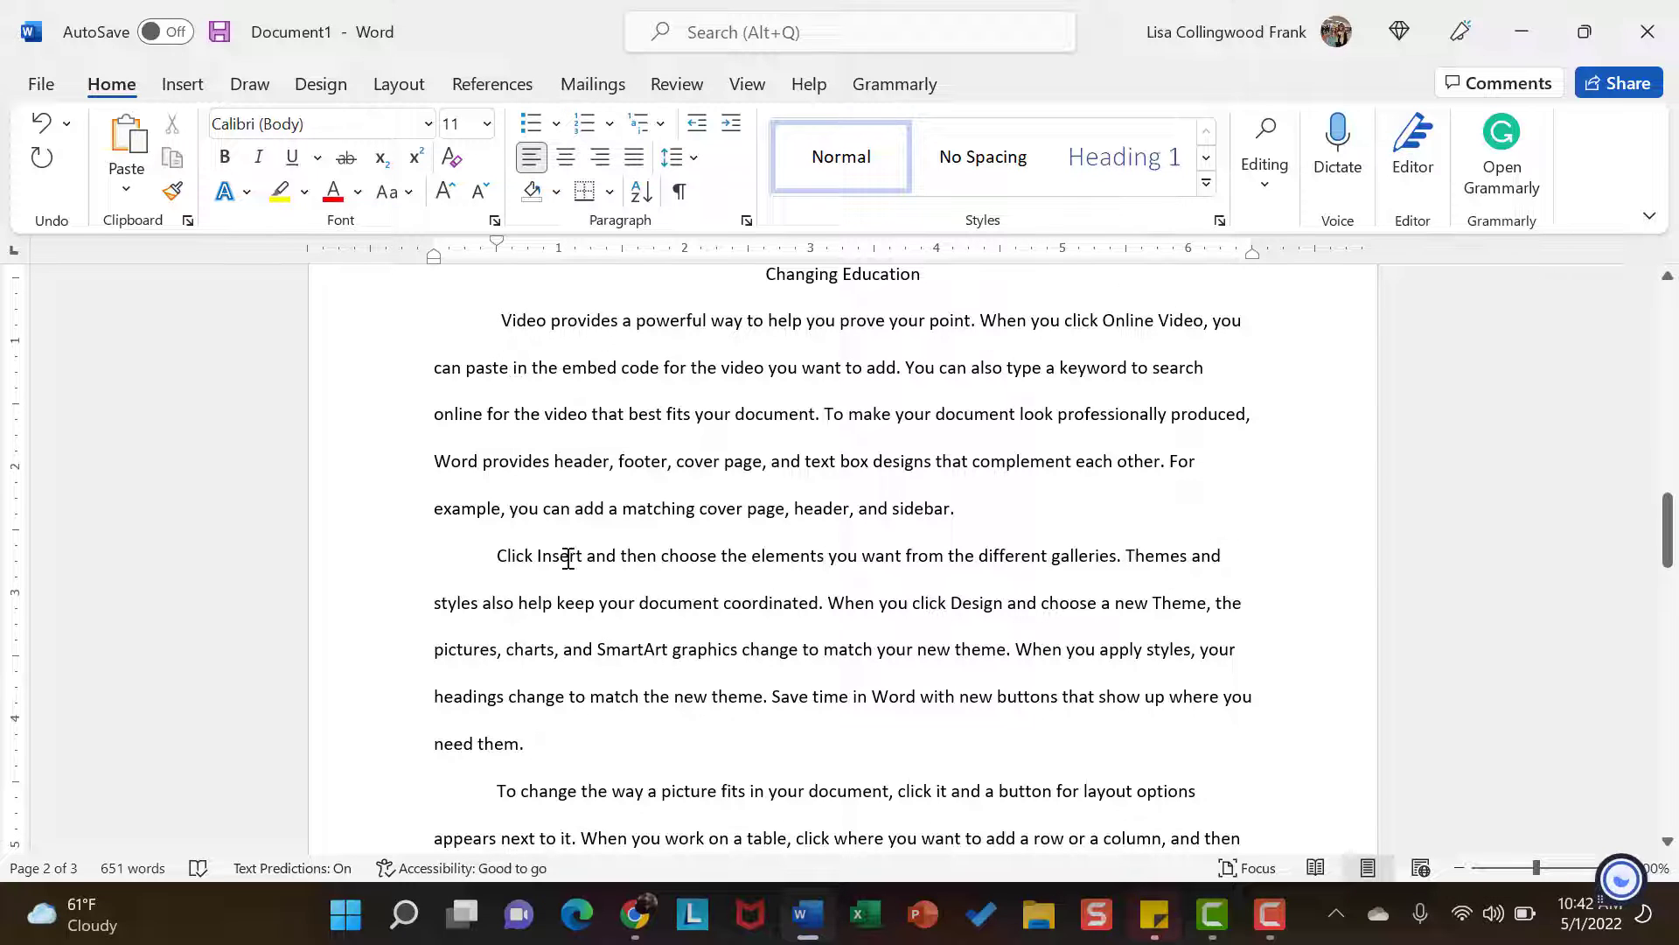
Step: Remove the first-line indent from the References heading and all entries below it, and deselect the text
scroll(517, 588, down, 3)
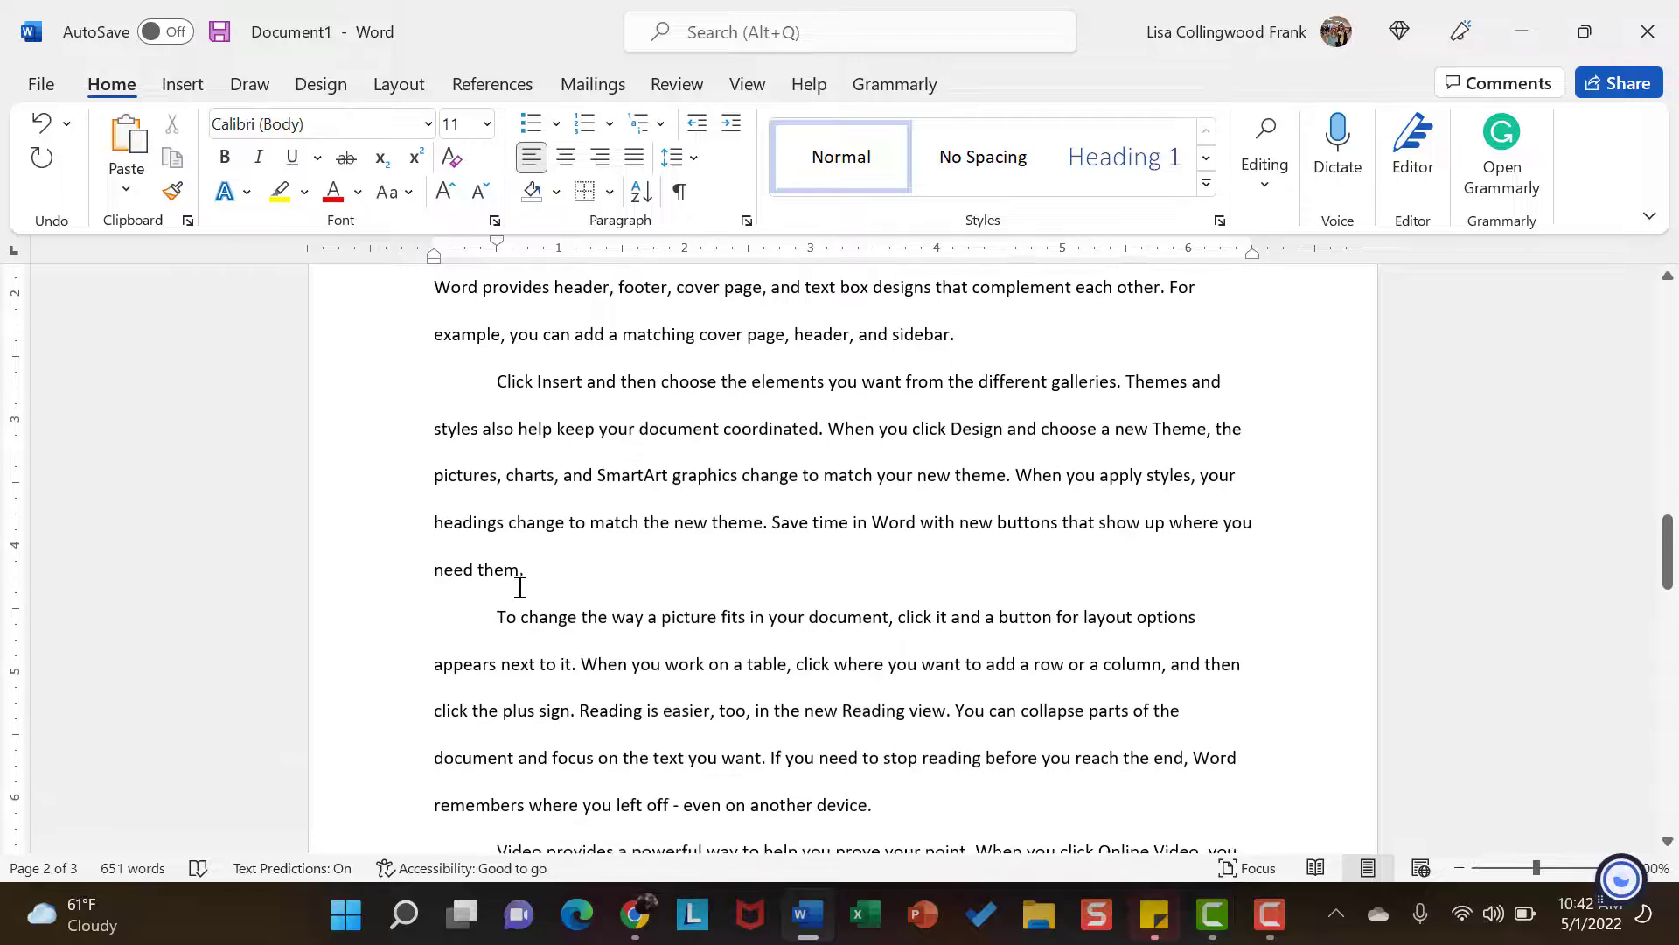
scroll(519, 587, down, 15)
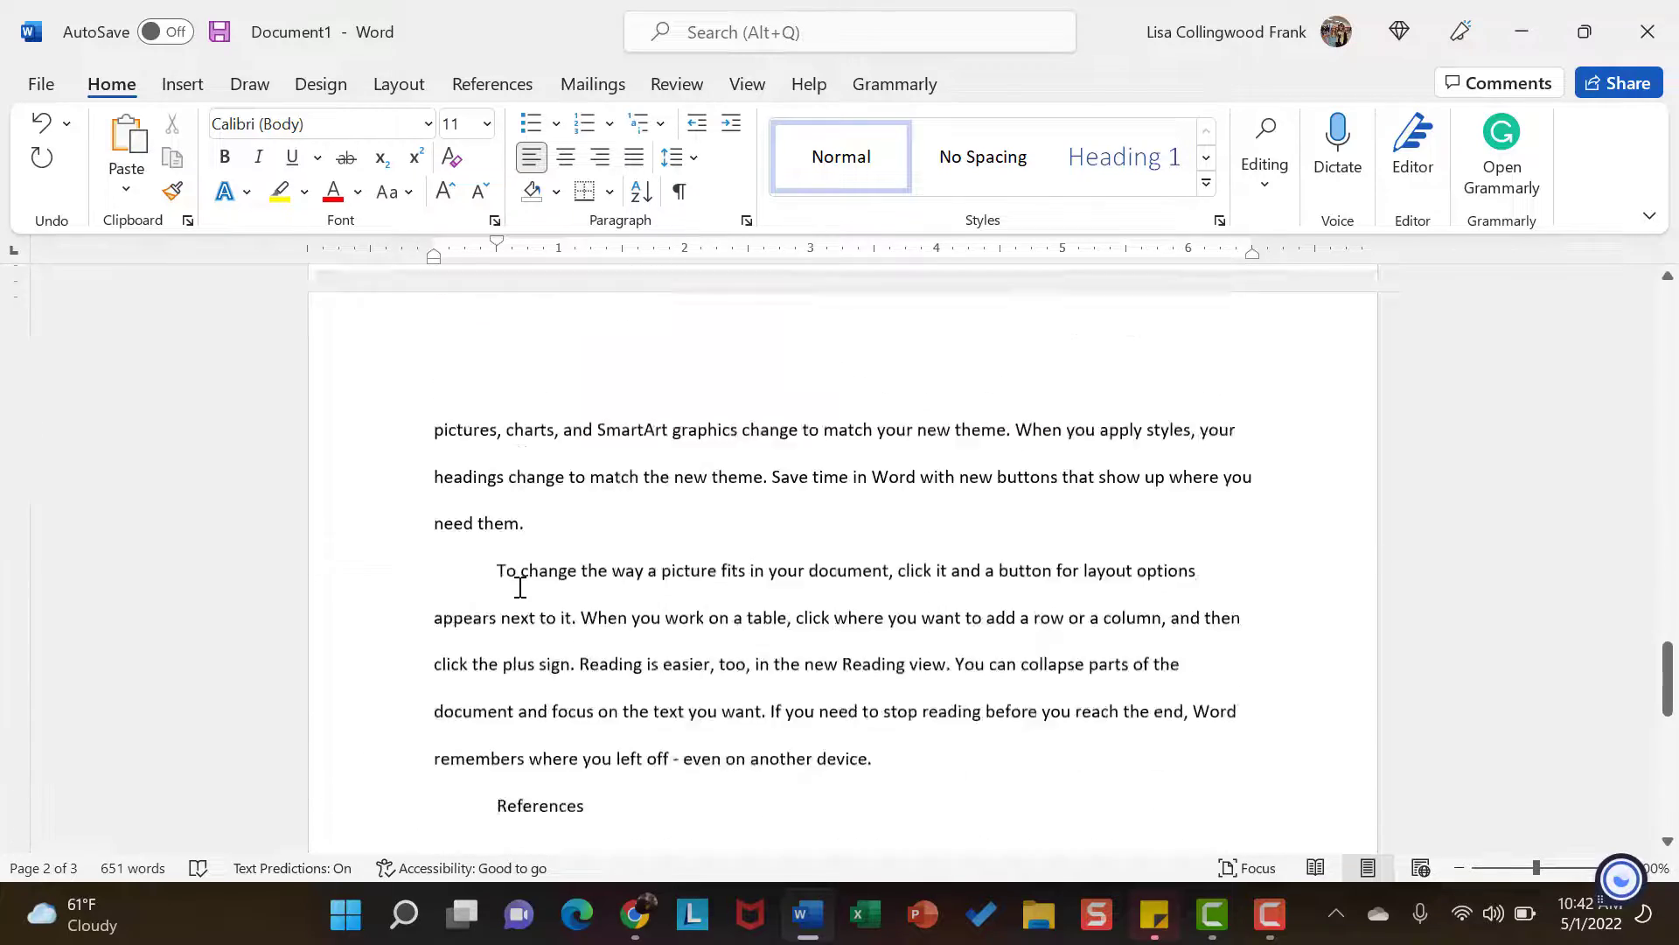
scroll(519, 587, down, 12)
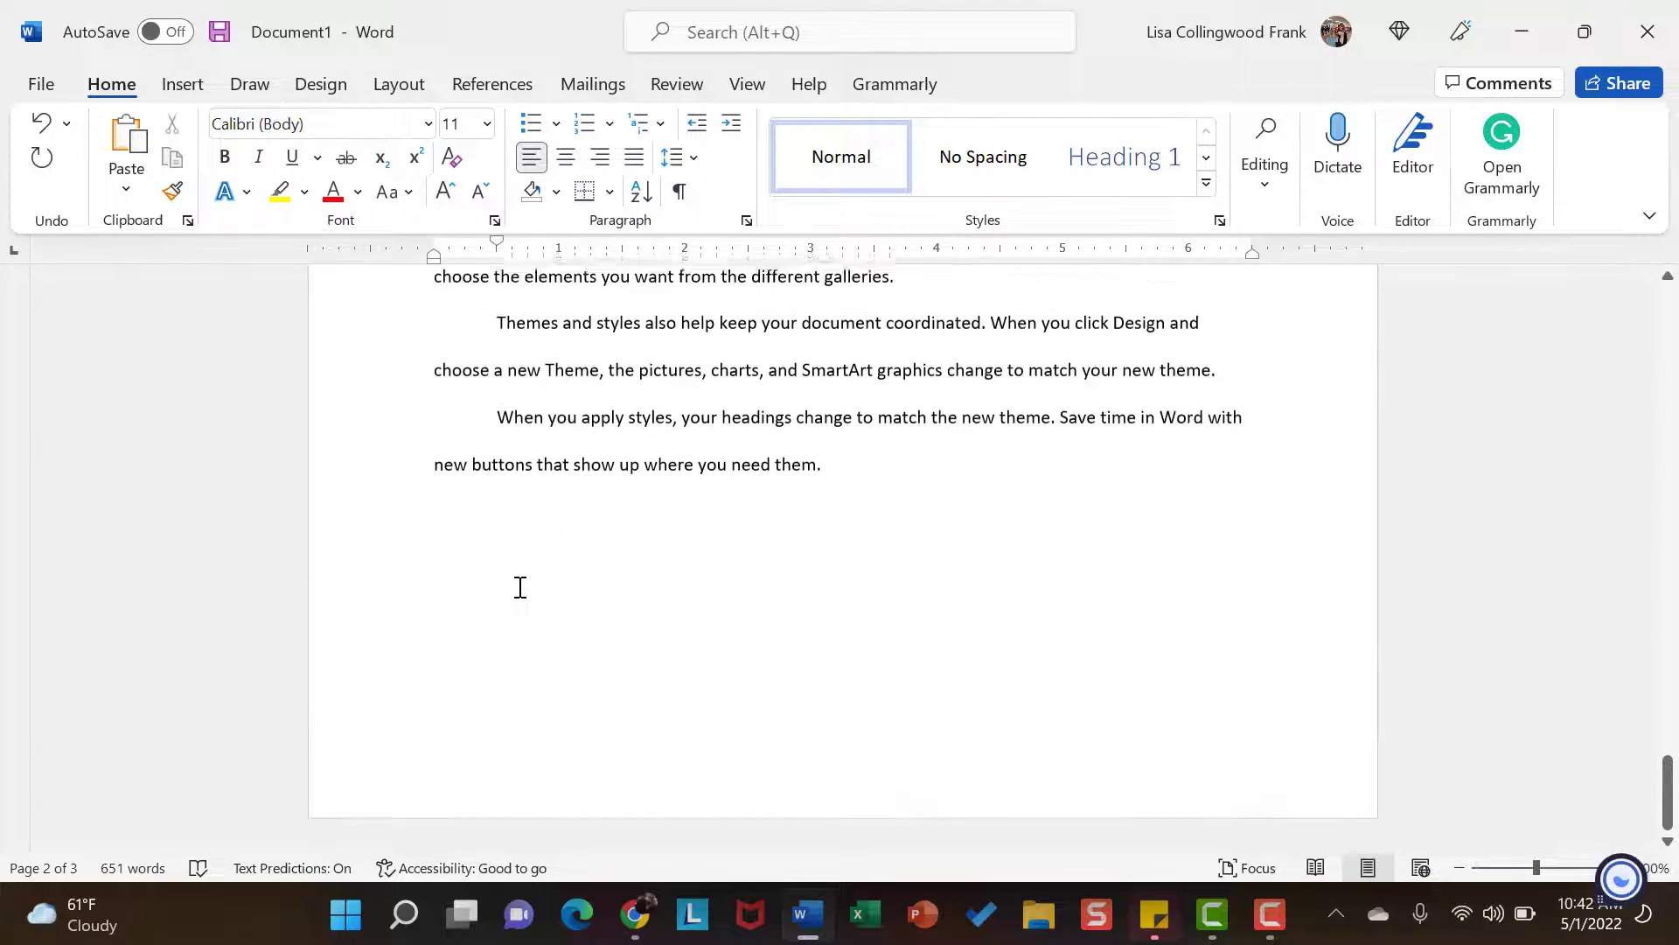
scroll(519, 587, up, 5)
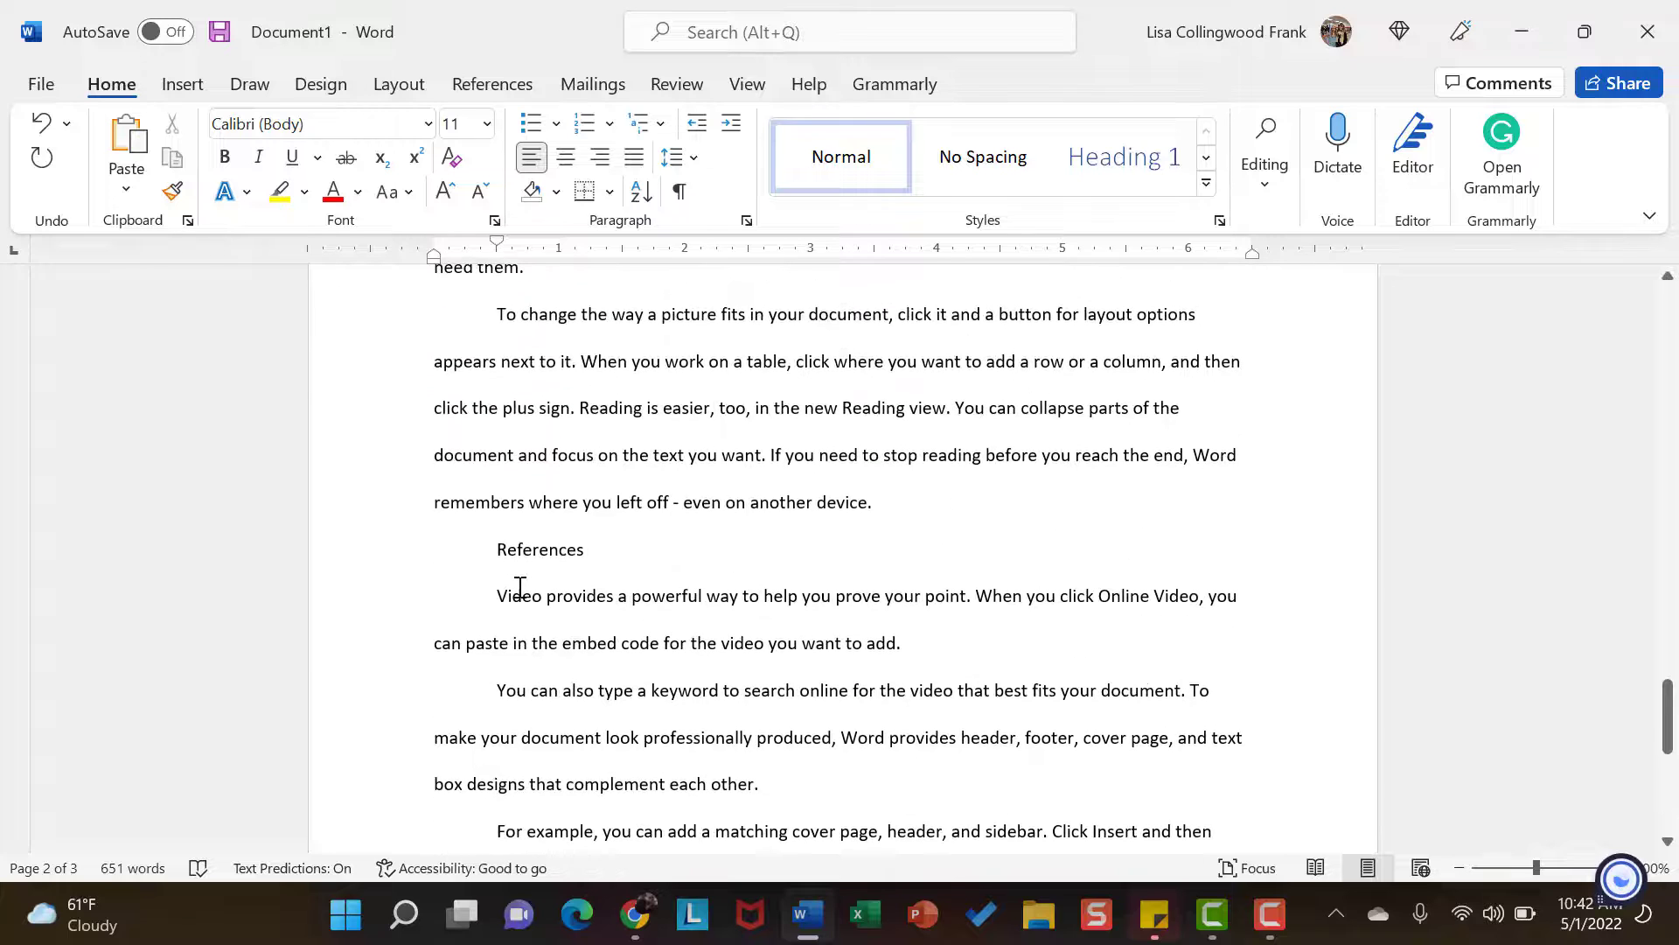
click(501, 551)
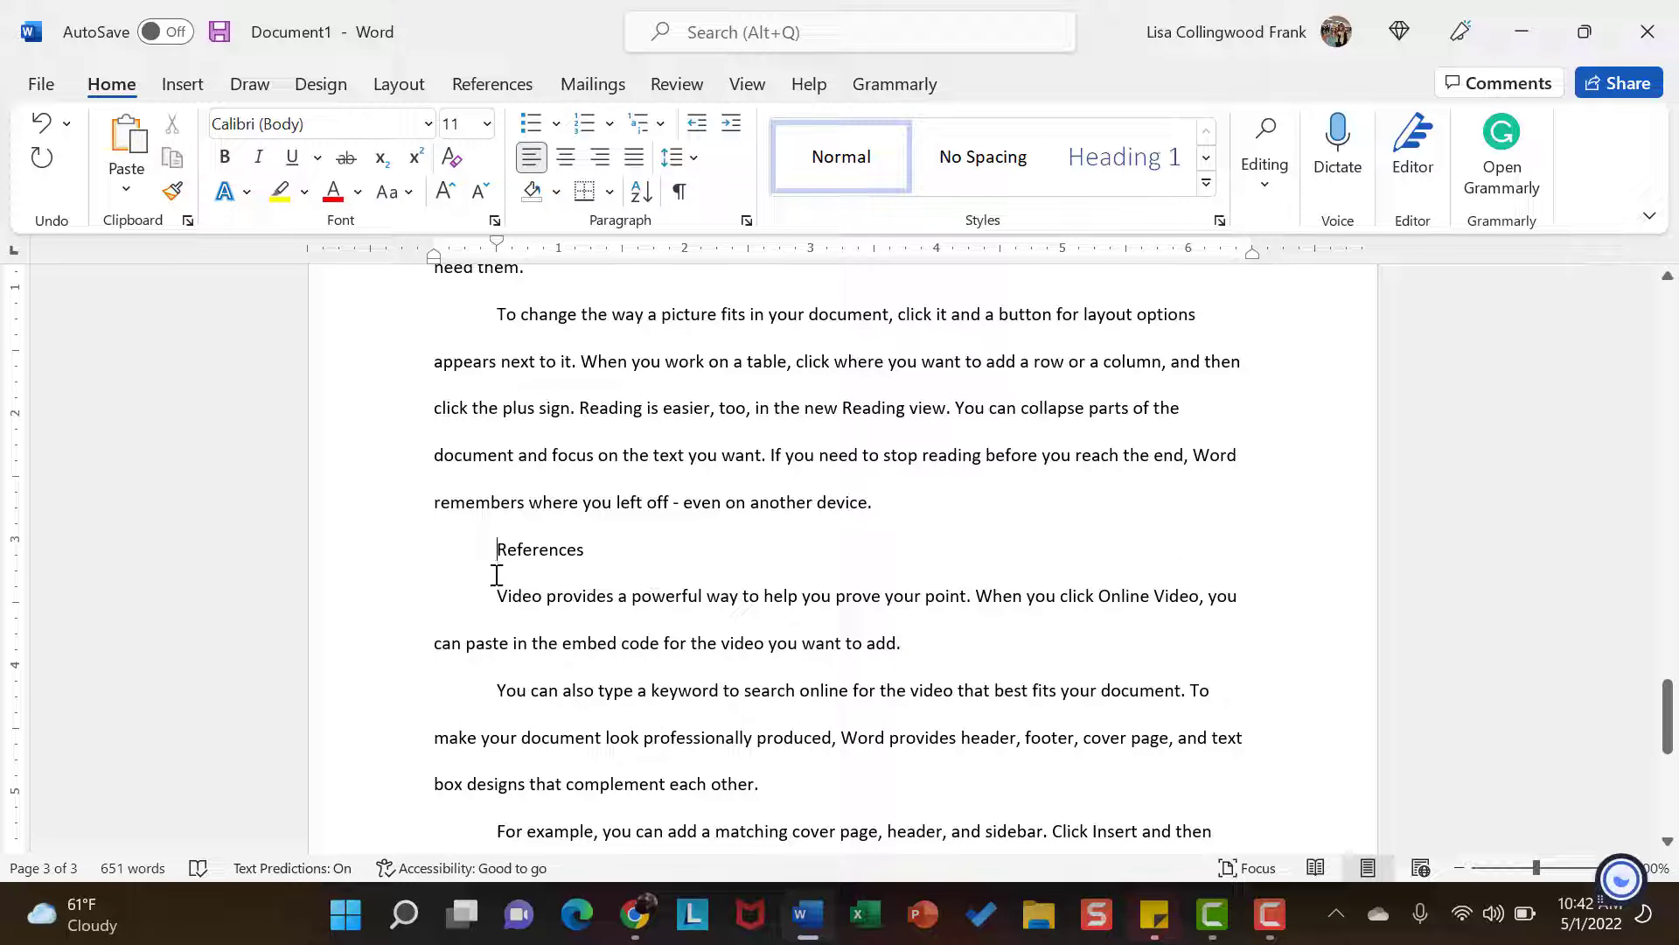
drag(498, 548, 723, 844)
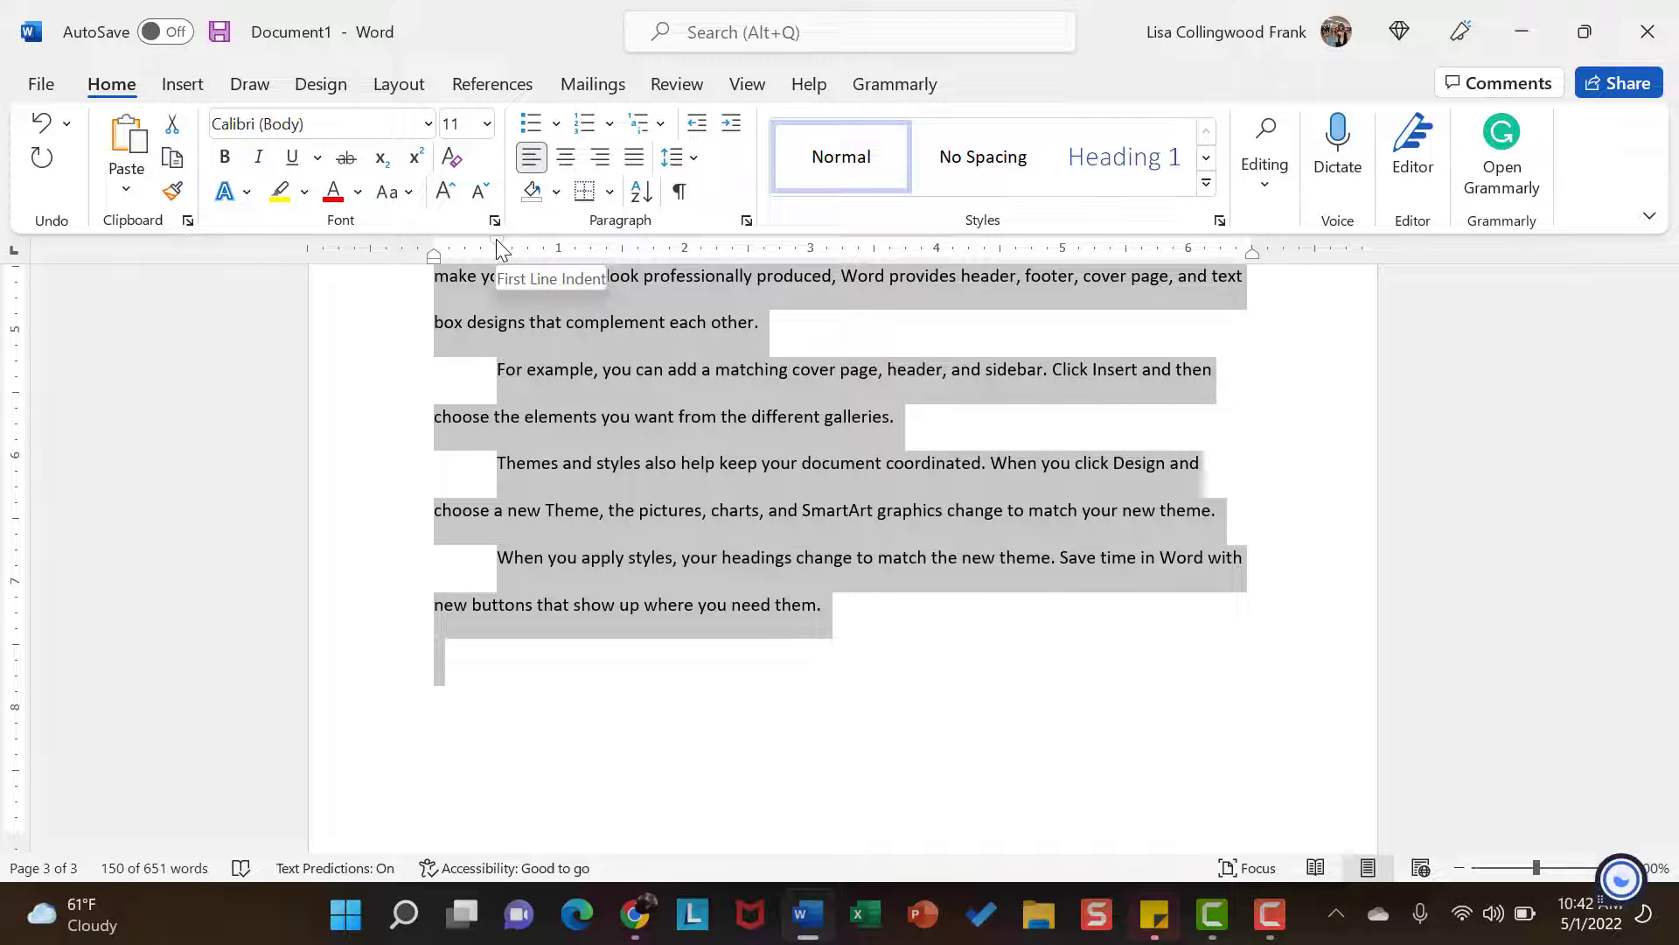
drag(497, 243, 435, 250)
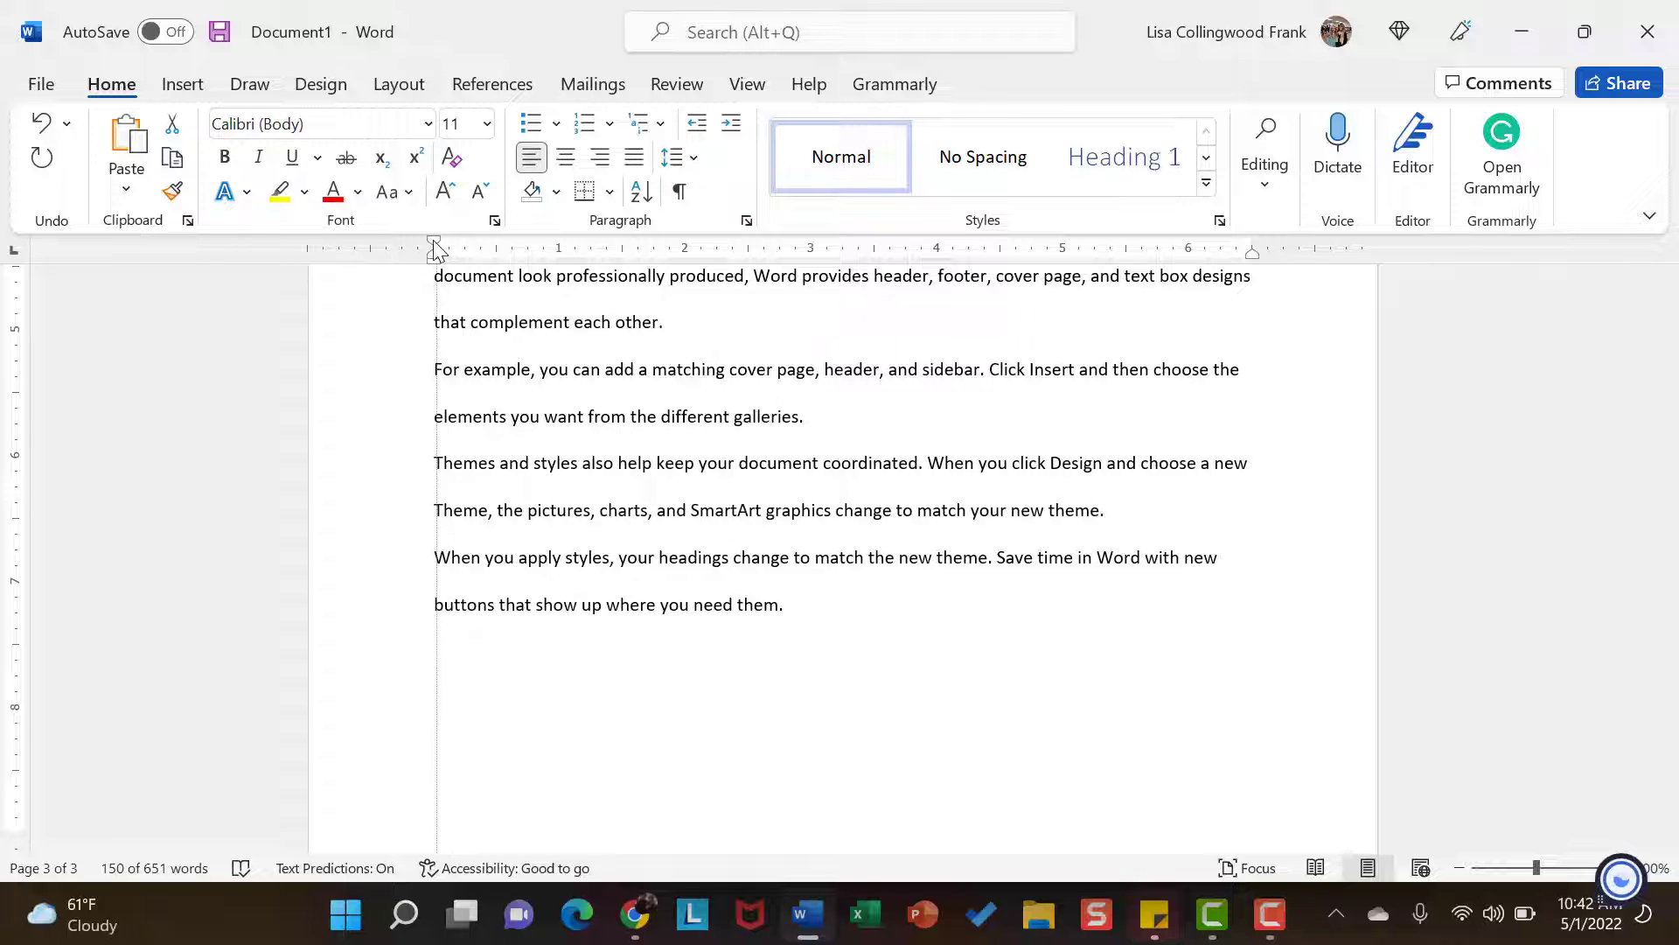
scroll(682, 361, up, 4)
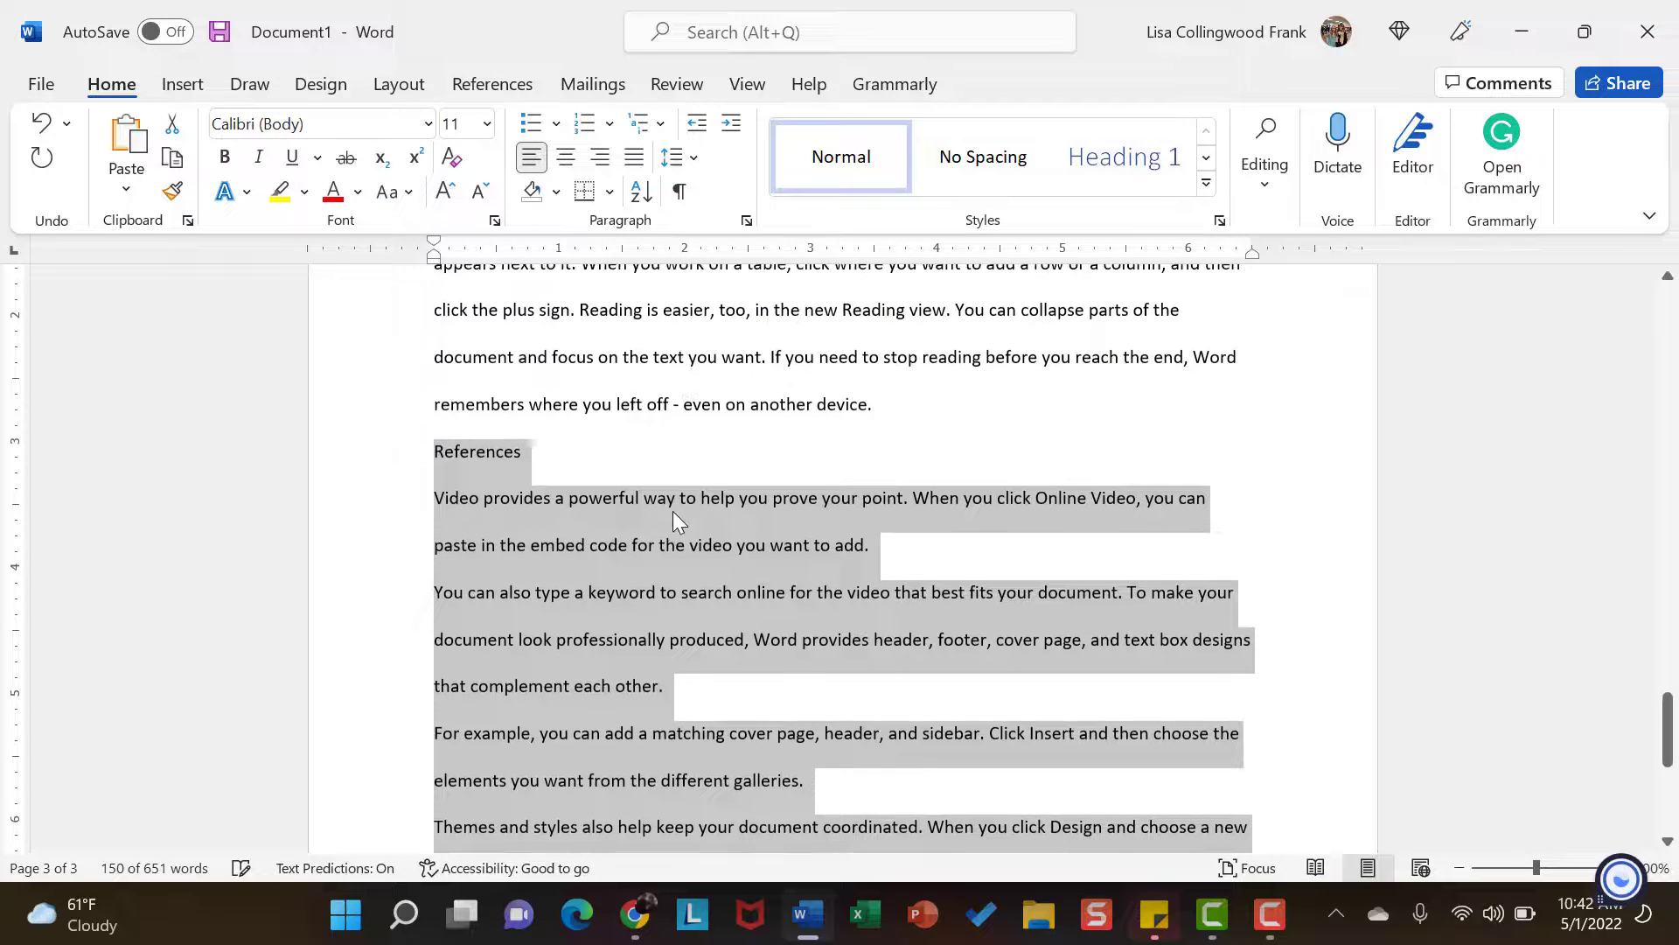
click(673, 511)
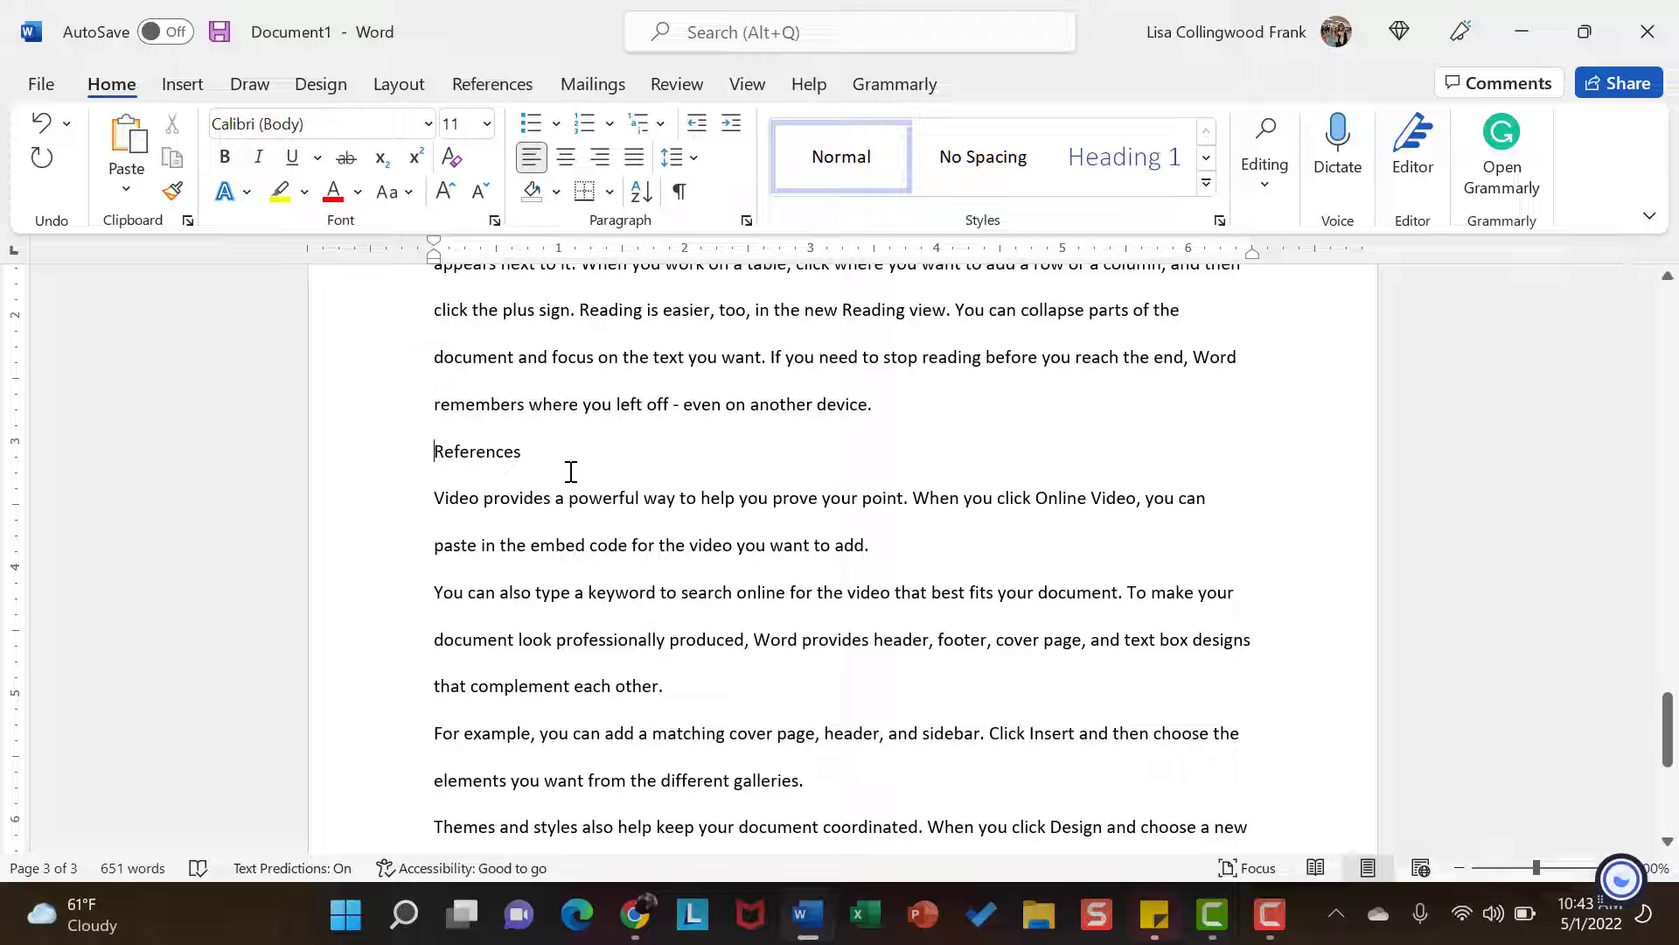
Step: Insert a page break before the References heading so the reference list starts on its own page
scroll(571, 471, down, 3)
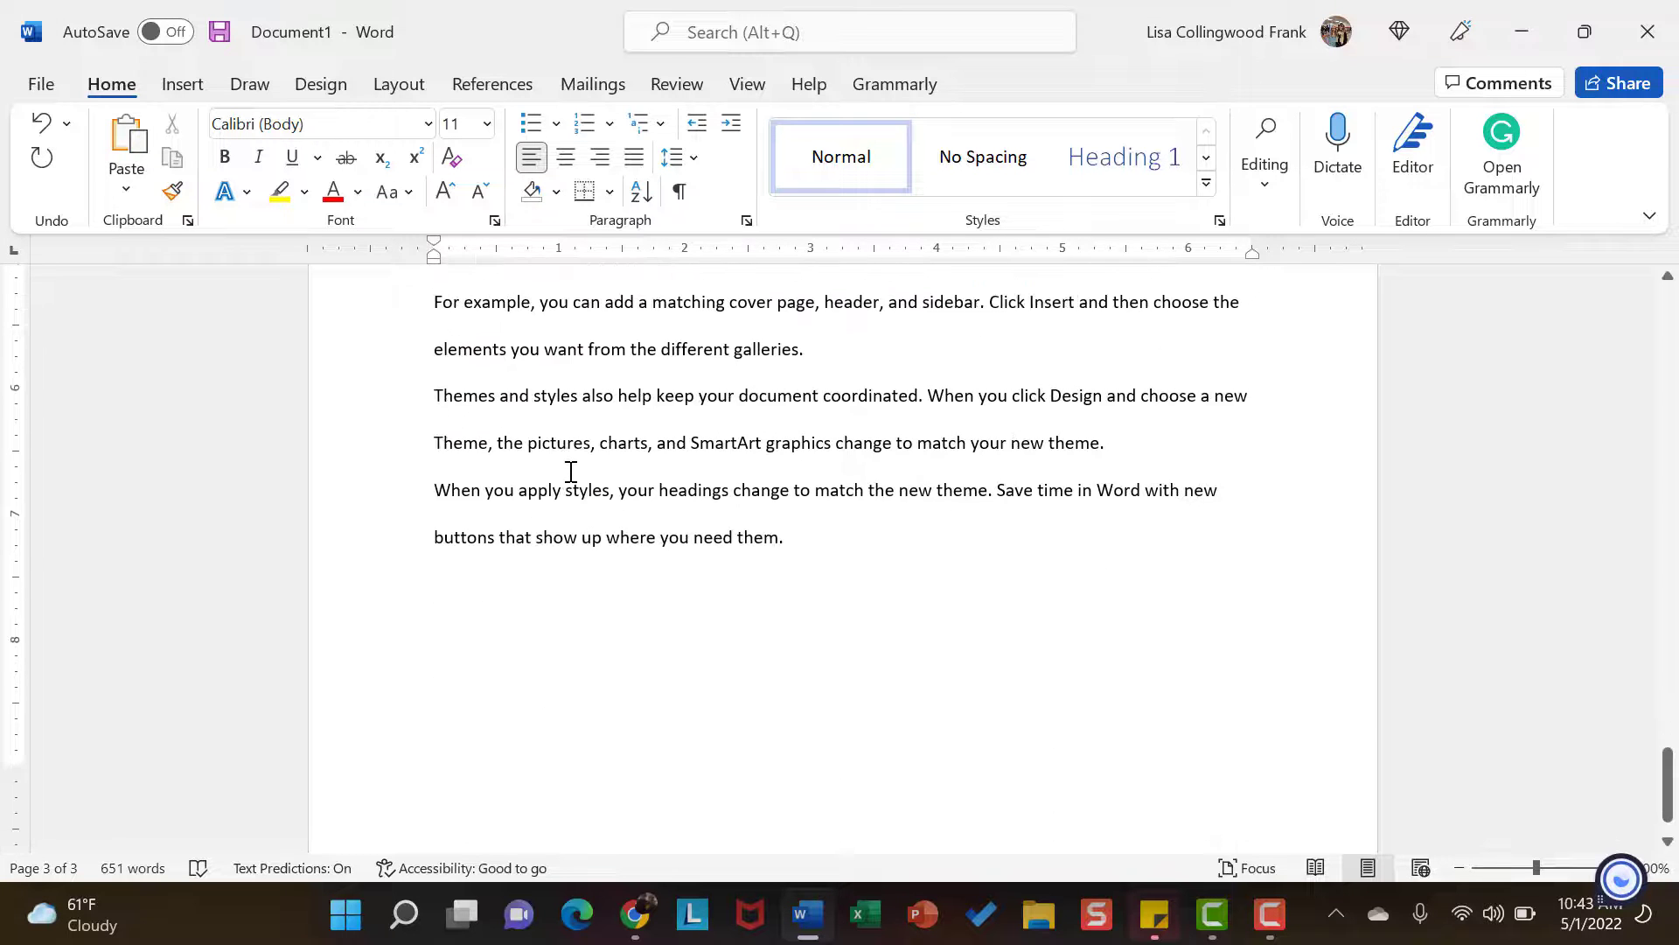
scroll(571, 472, up, 5)
scroll(570, 472, down, 2)
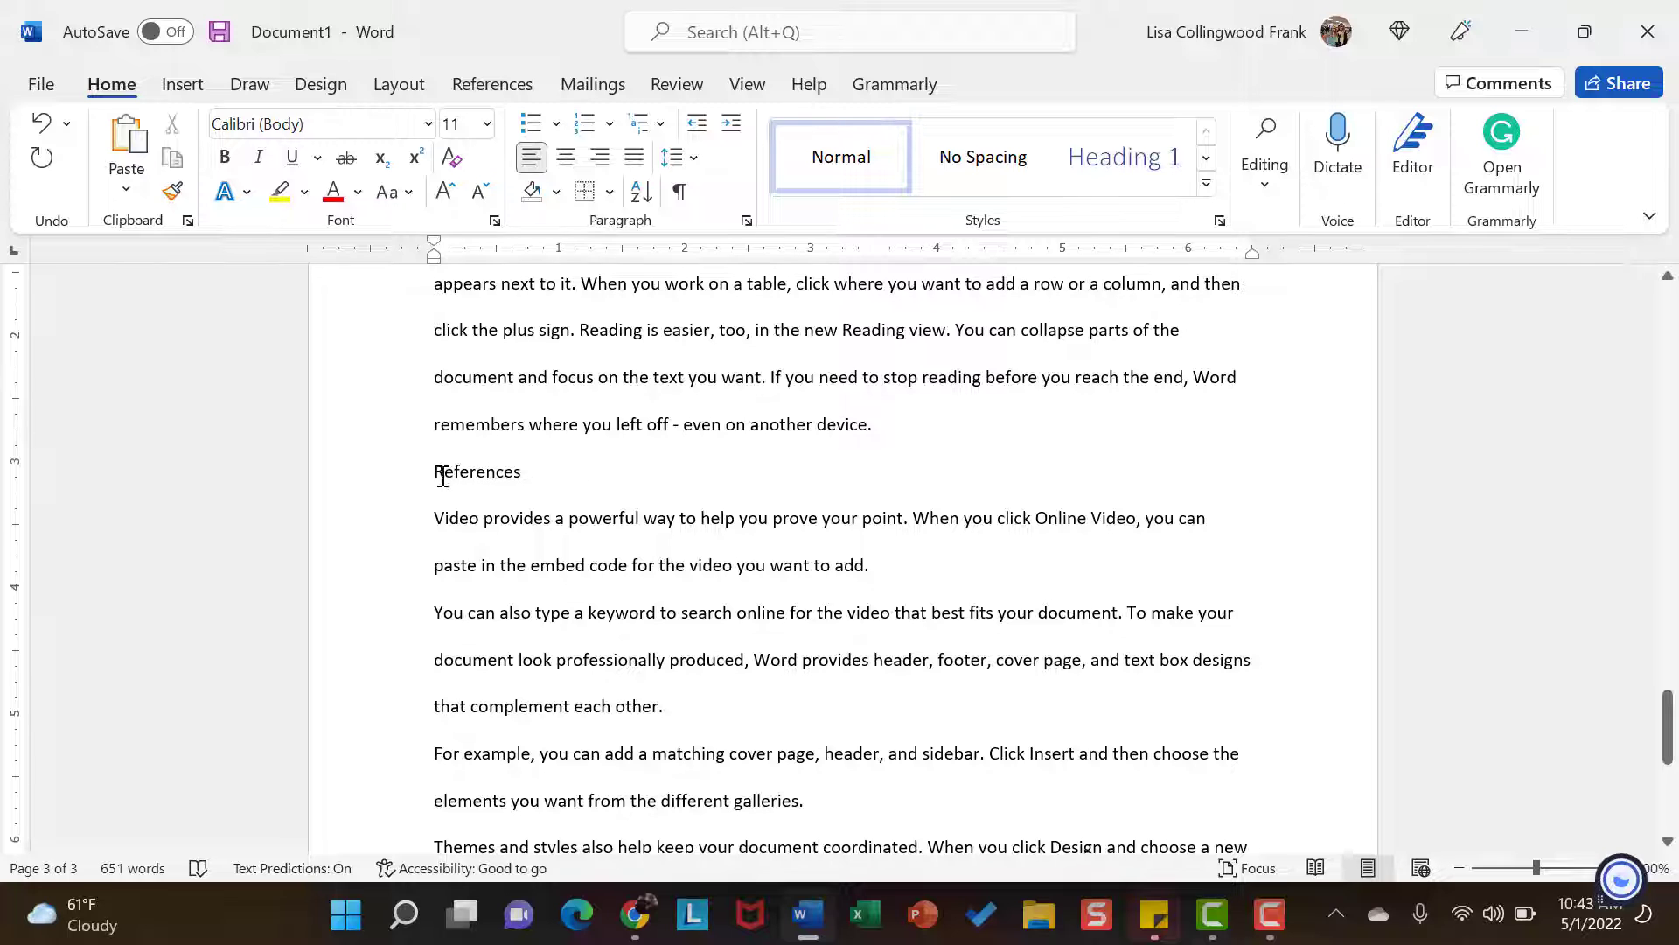
click(428, 486)
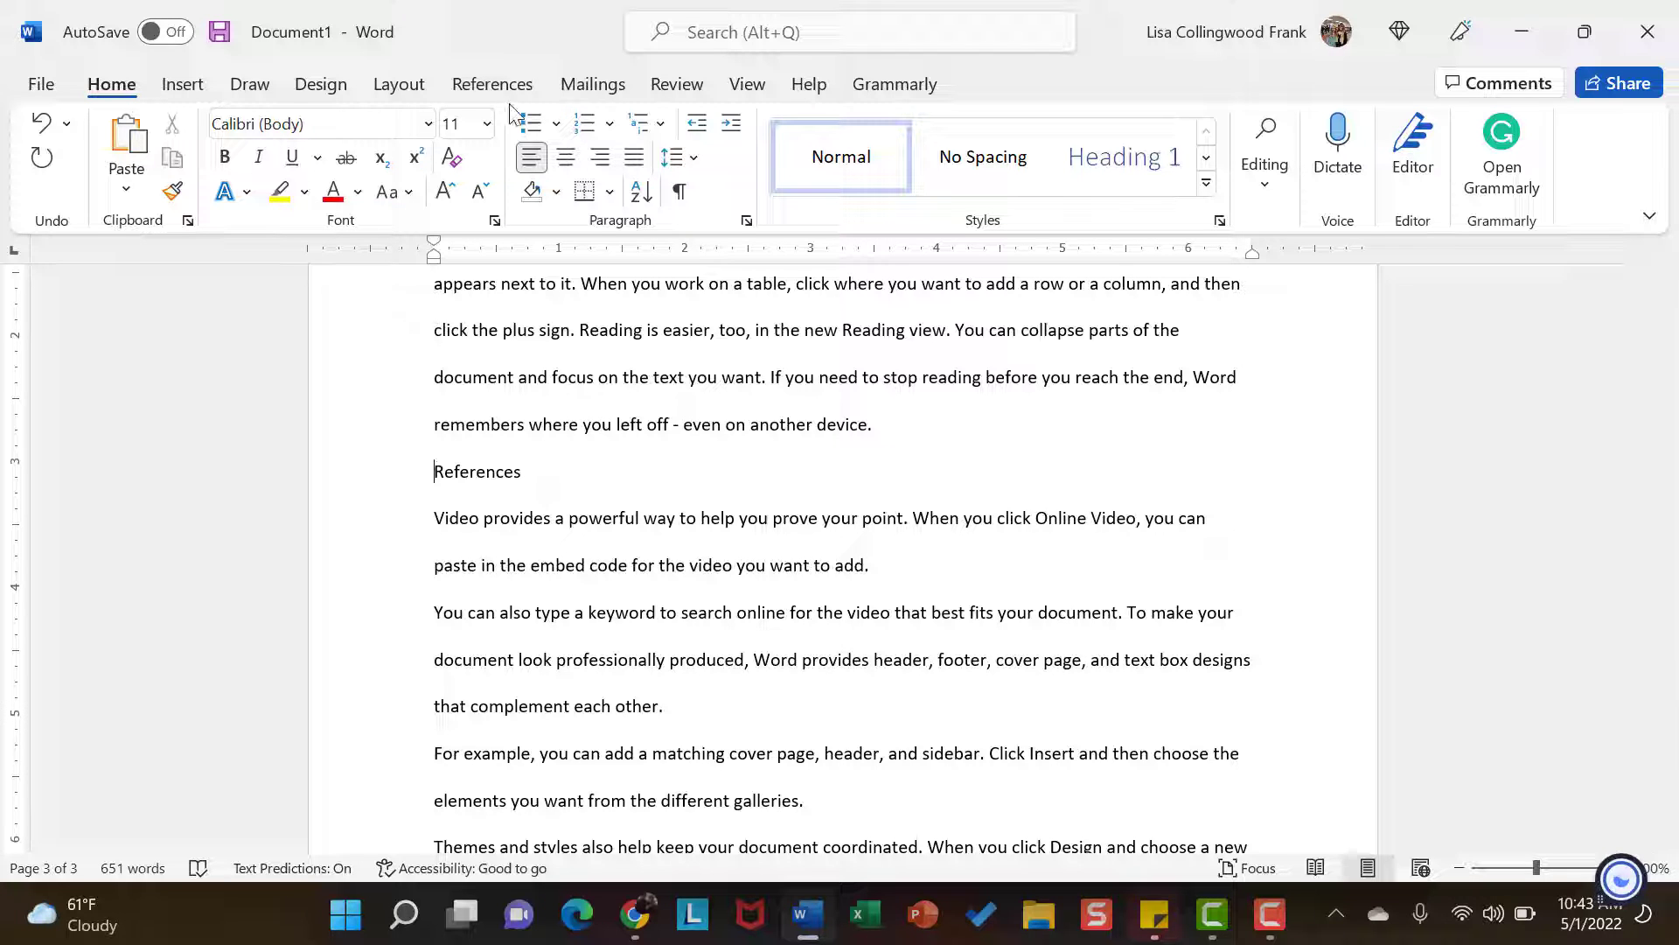
click(419, 85)
click(392, 124)
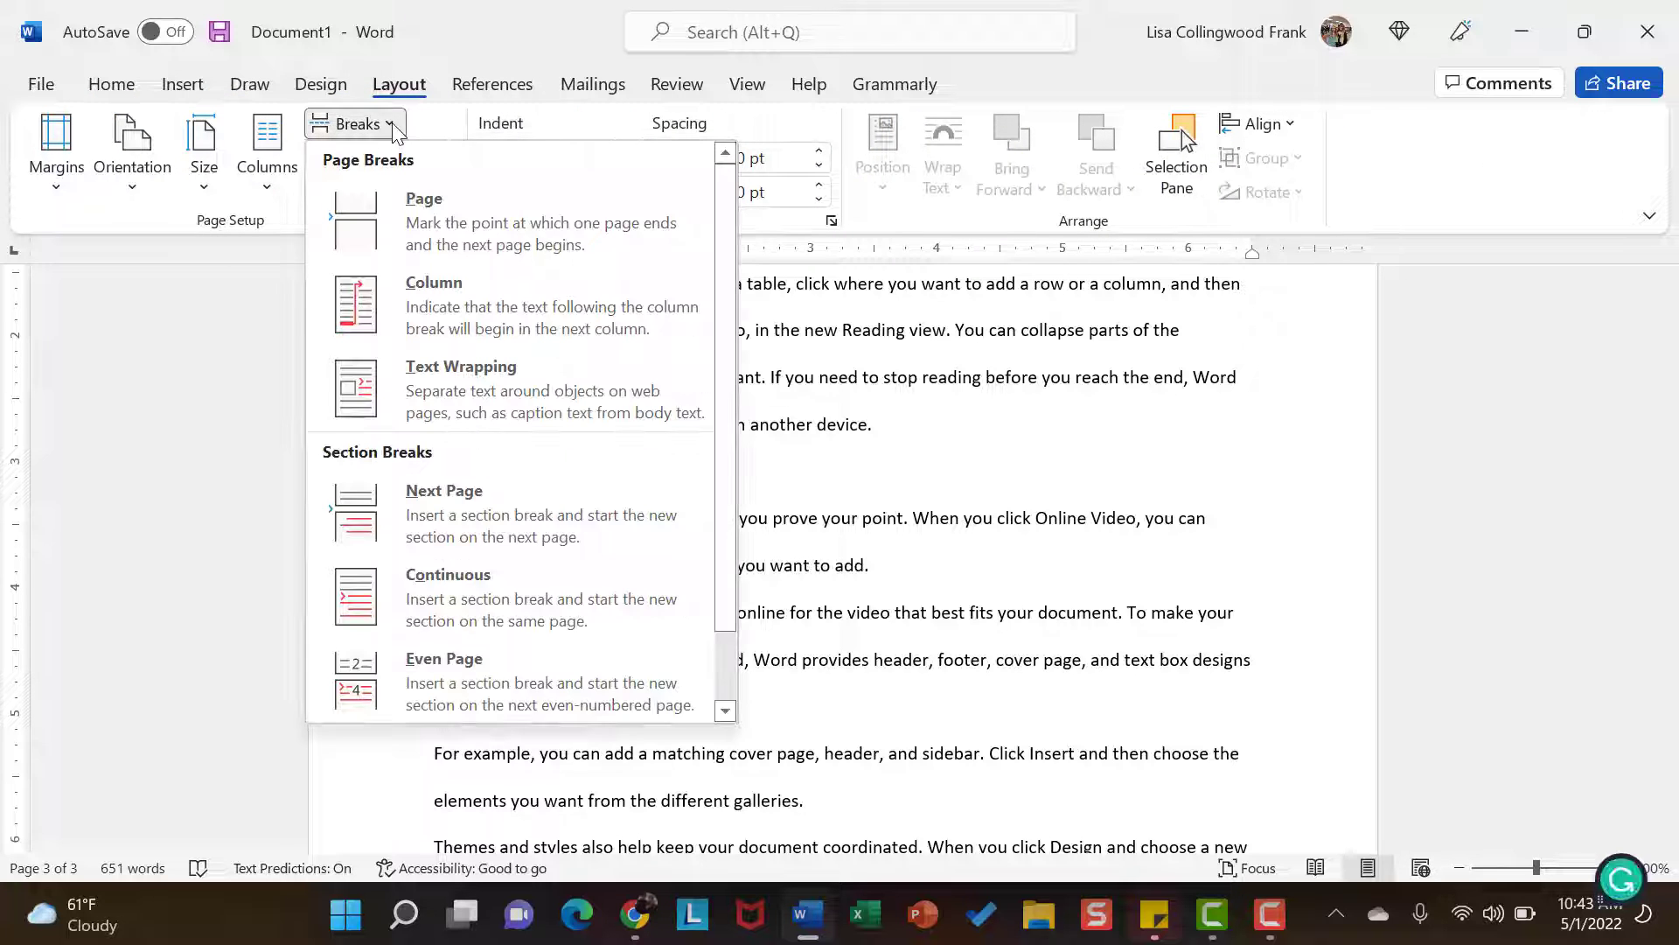
click(411, 203)
scroll(530, 479, down, 8)
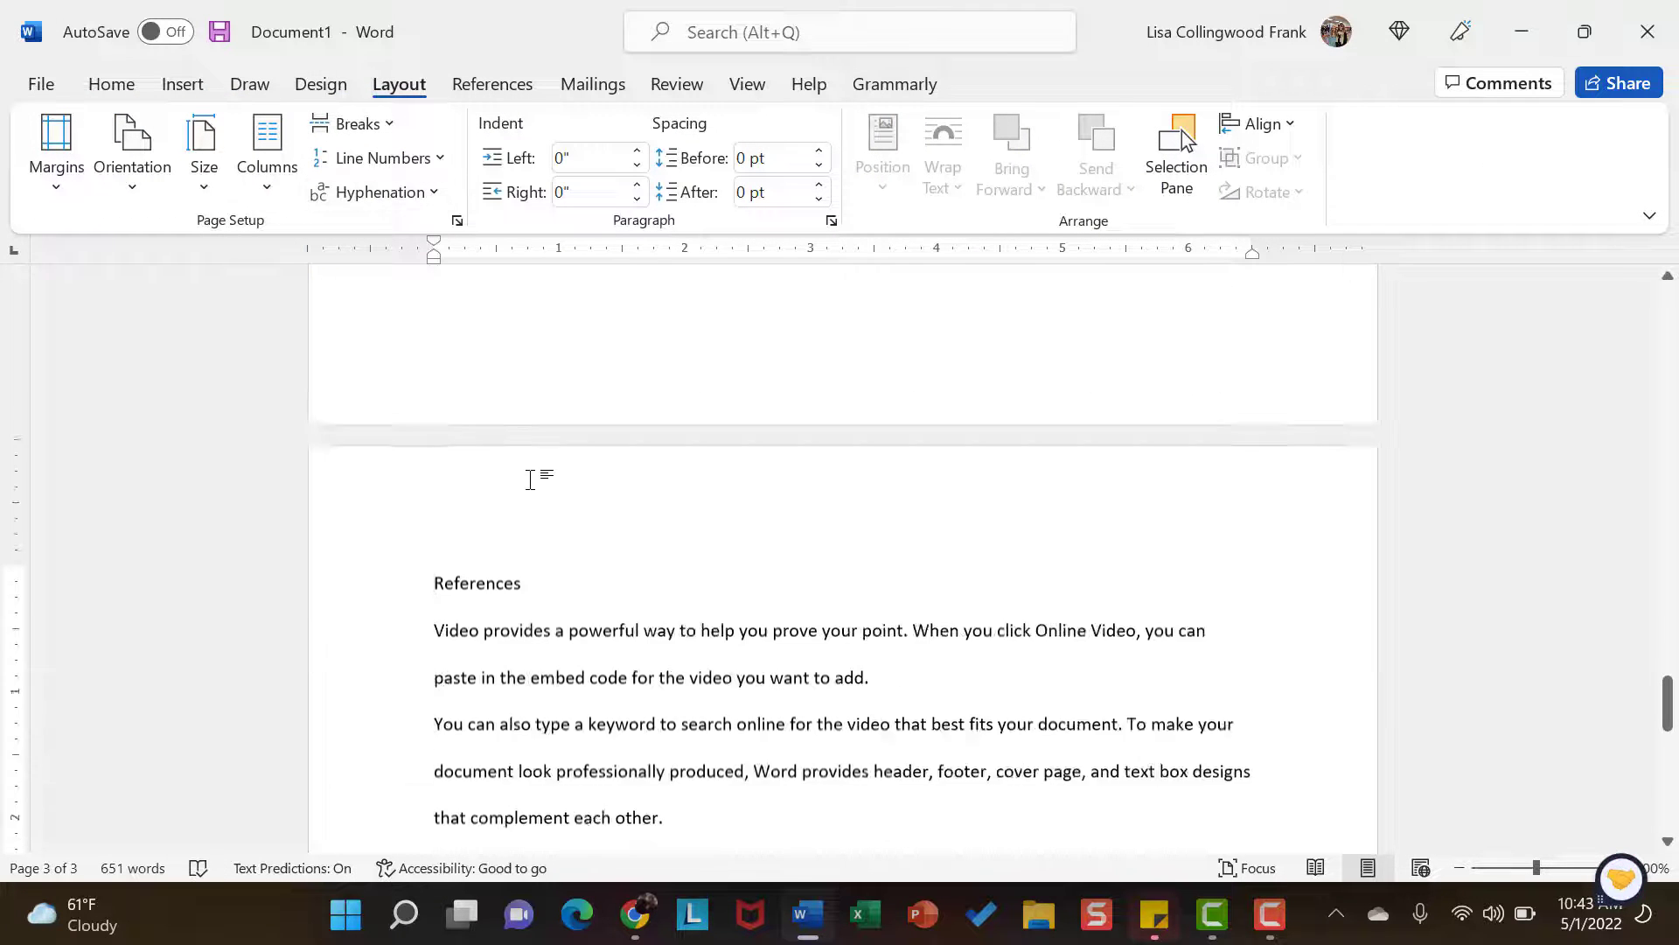
scroll(530, 479, up, 12)
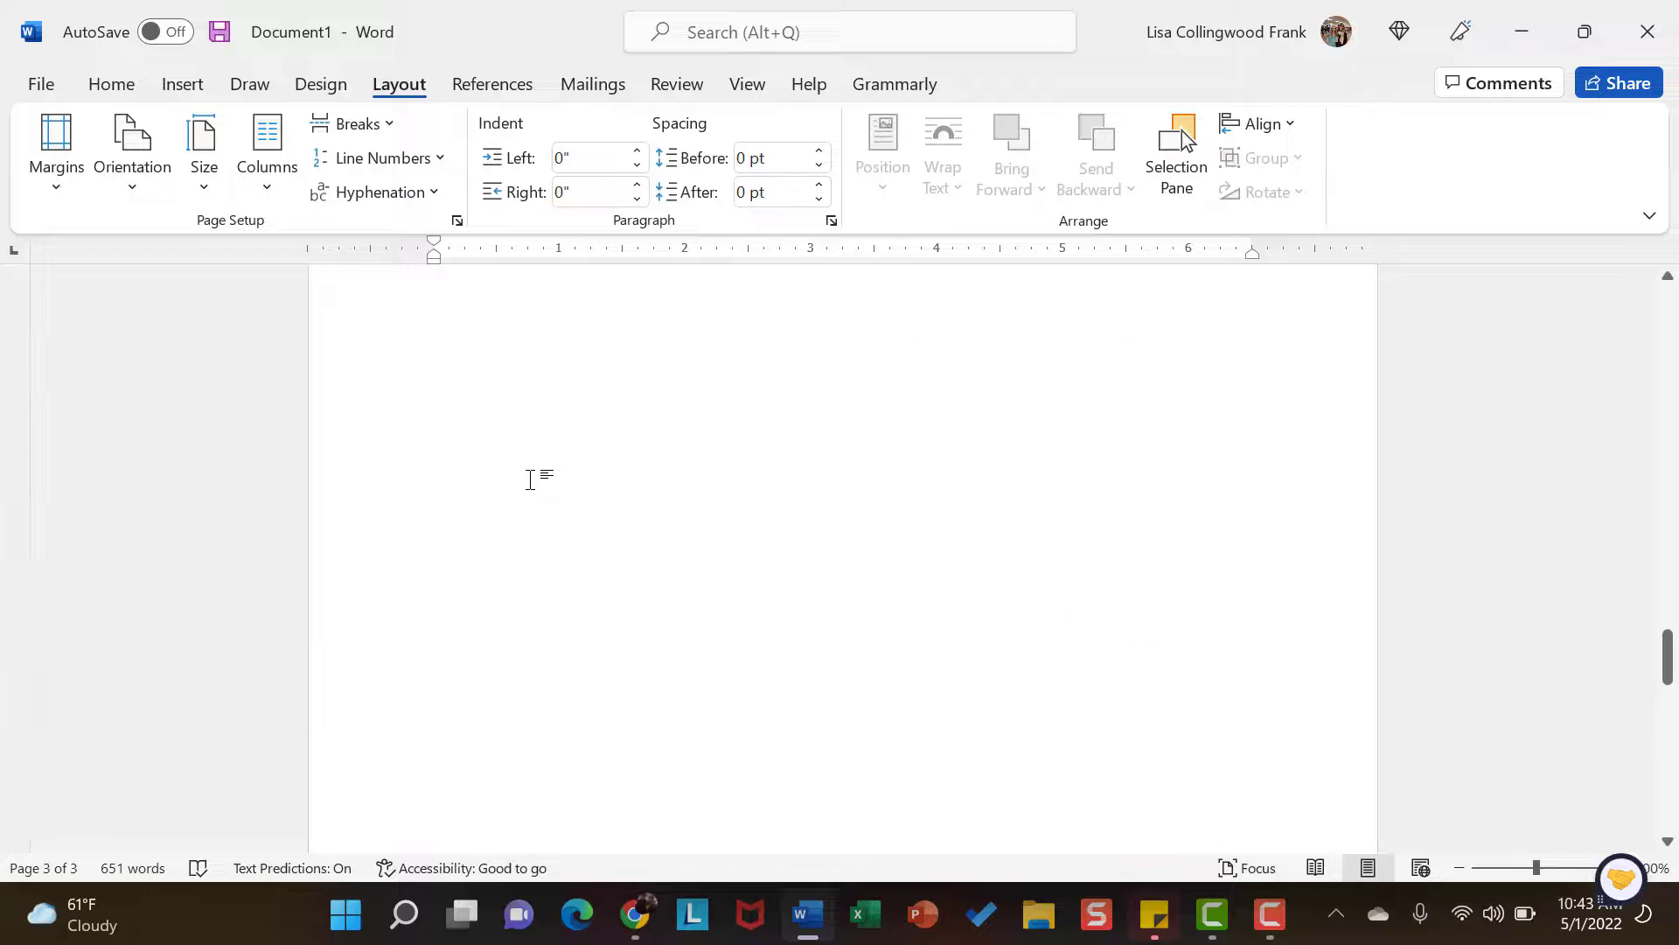
scroll(530, 479, down, 3)
scroll(530, 480, down, 3)
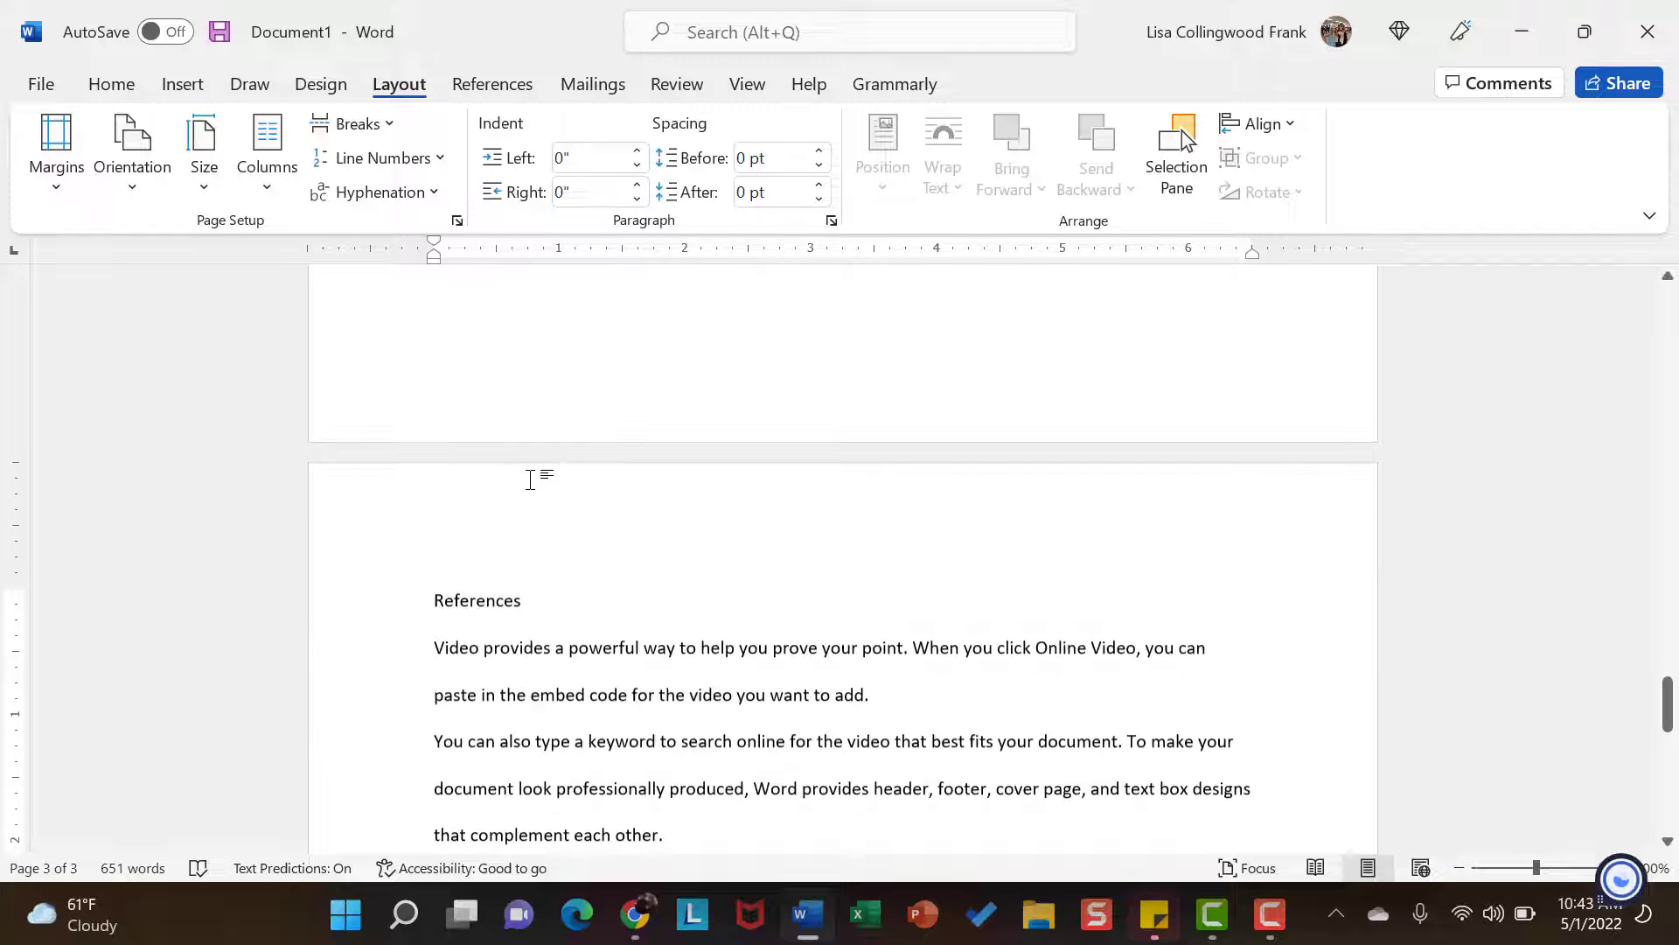
Step: Center the References heading on its page
click(434, 602)
click(495, 602)
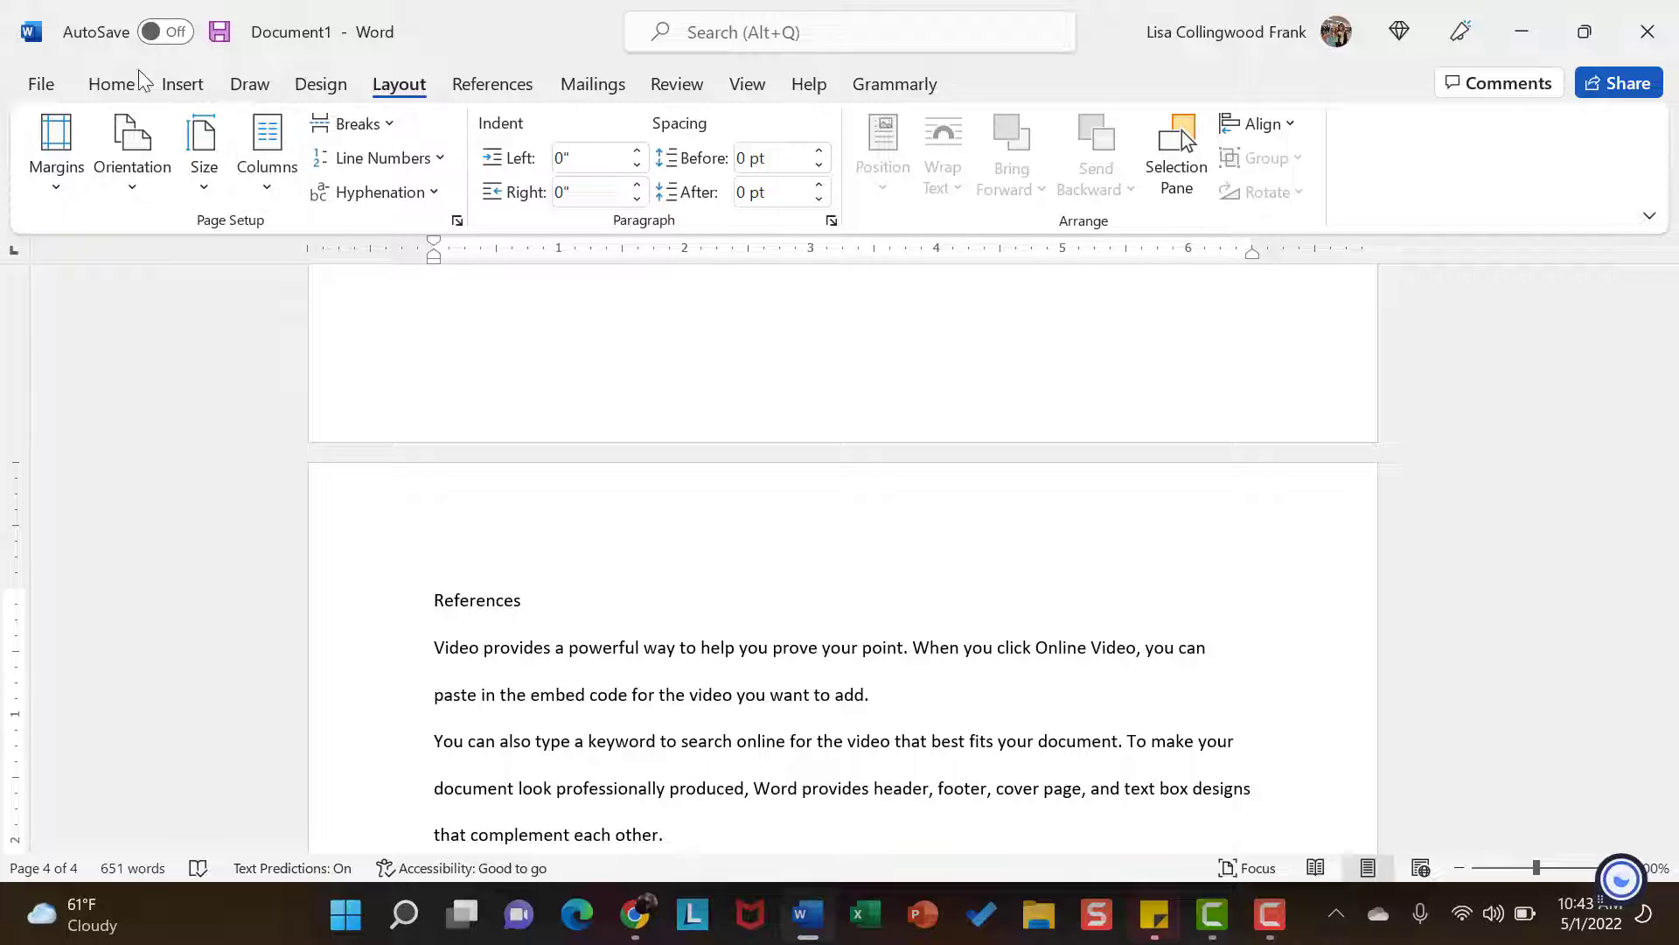
click(114, 86)
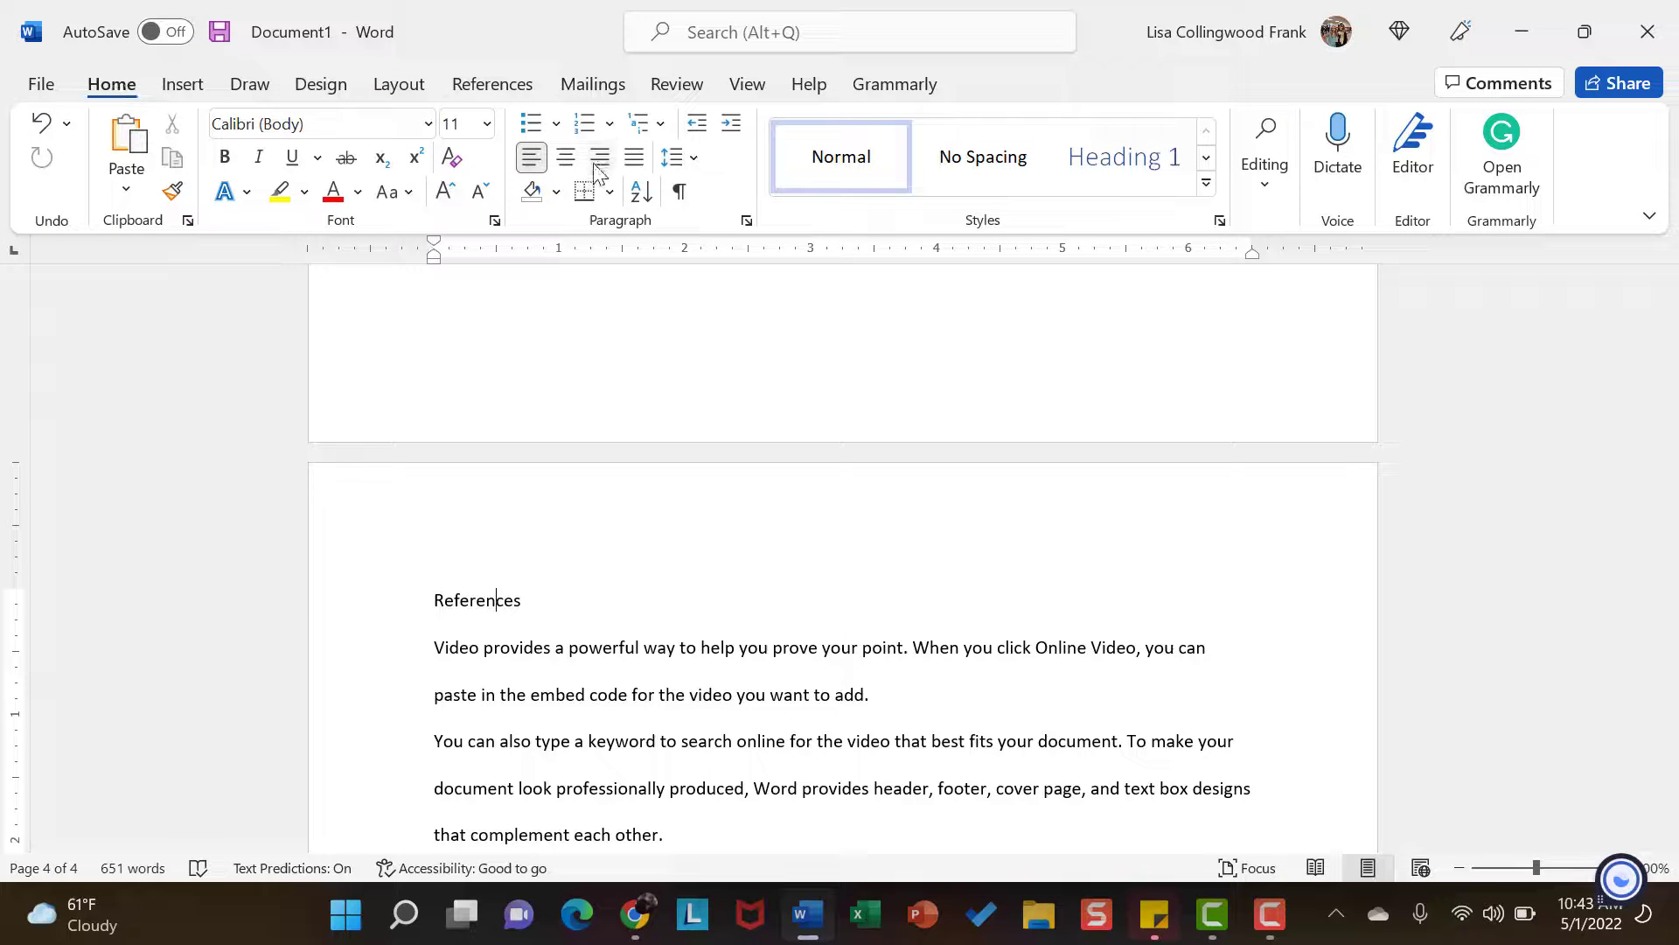
click(566, 160)
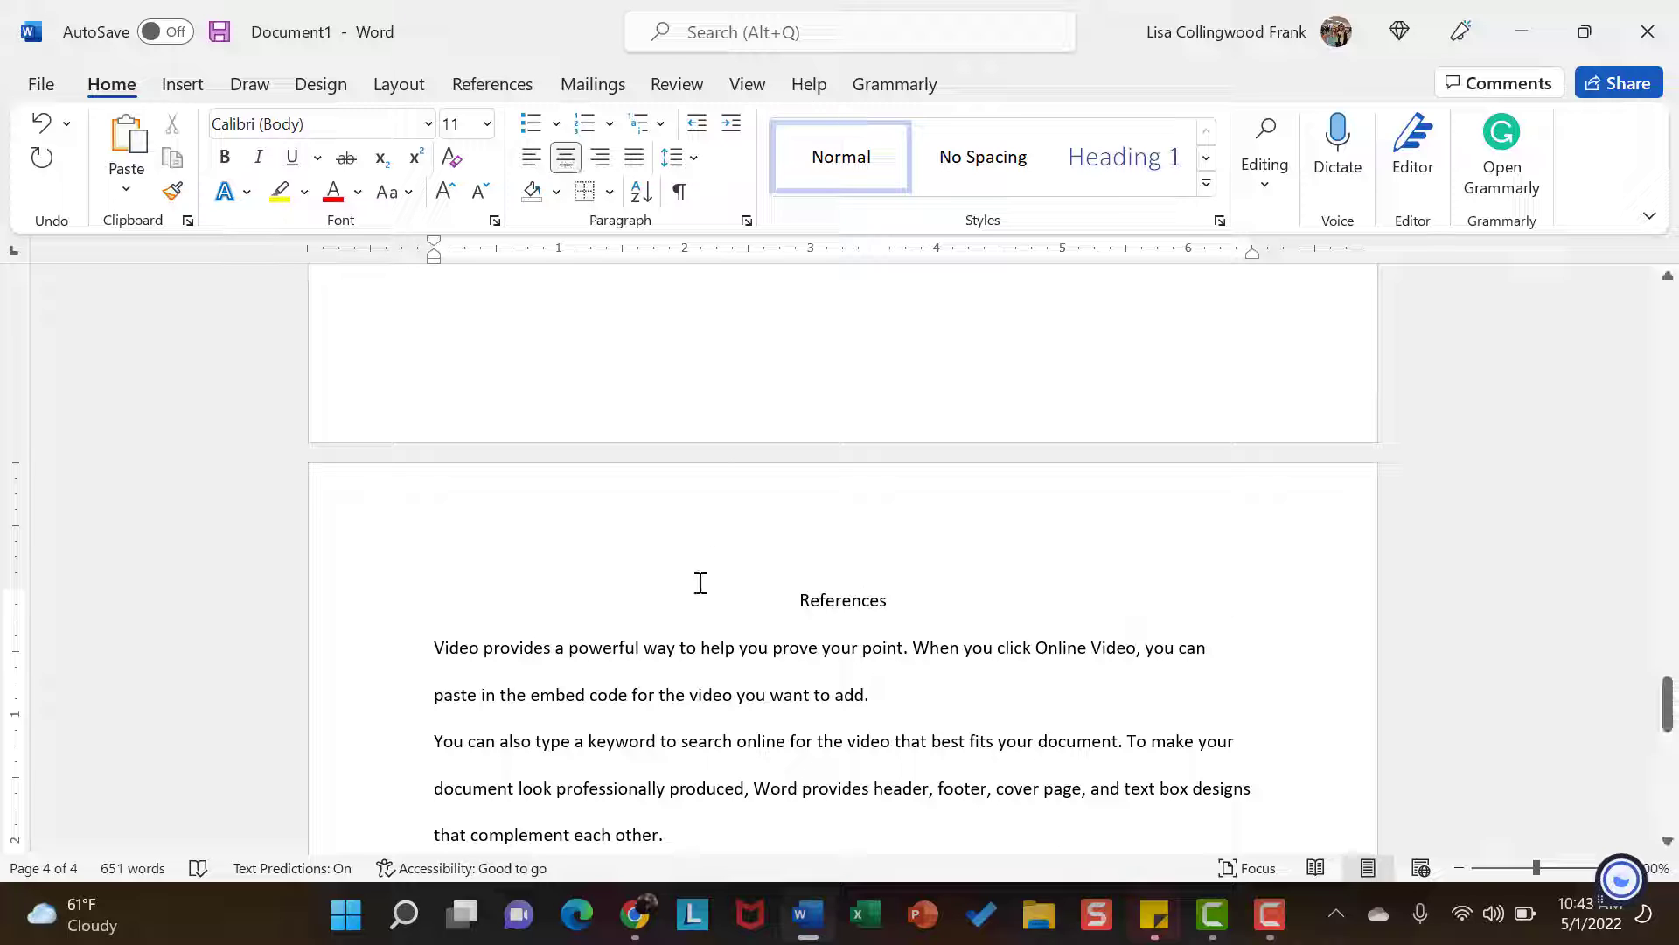
scroll(696, 592, down, 1)
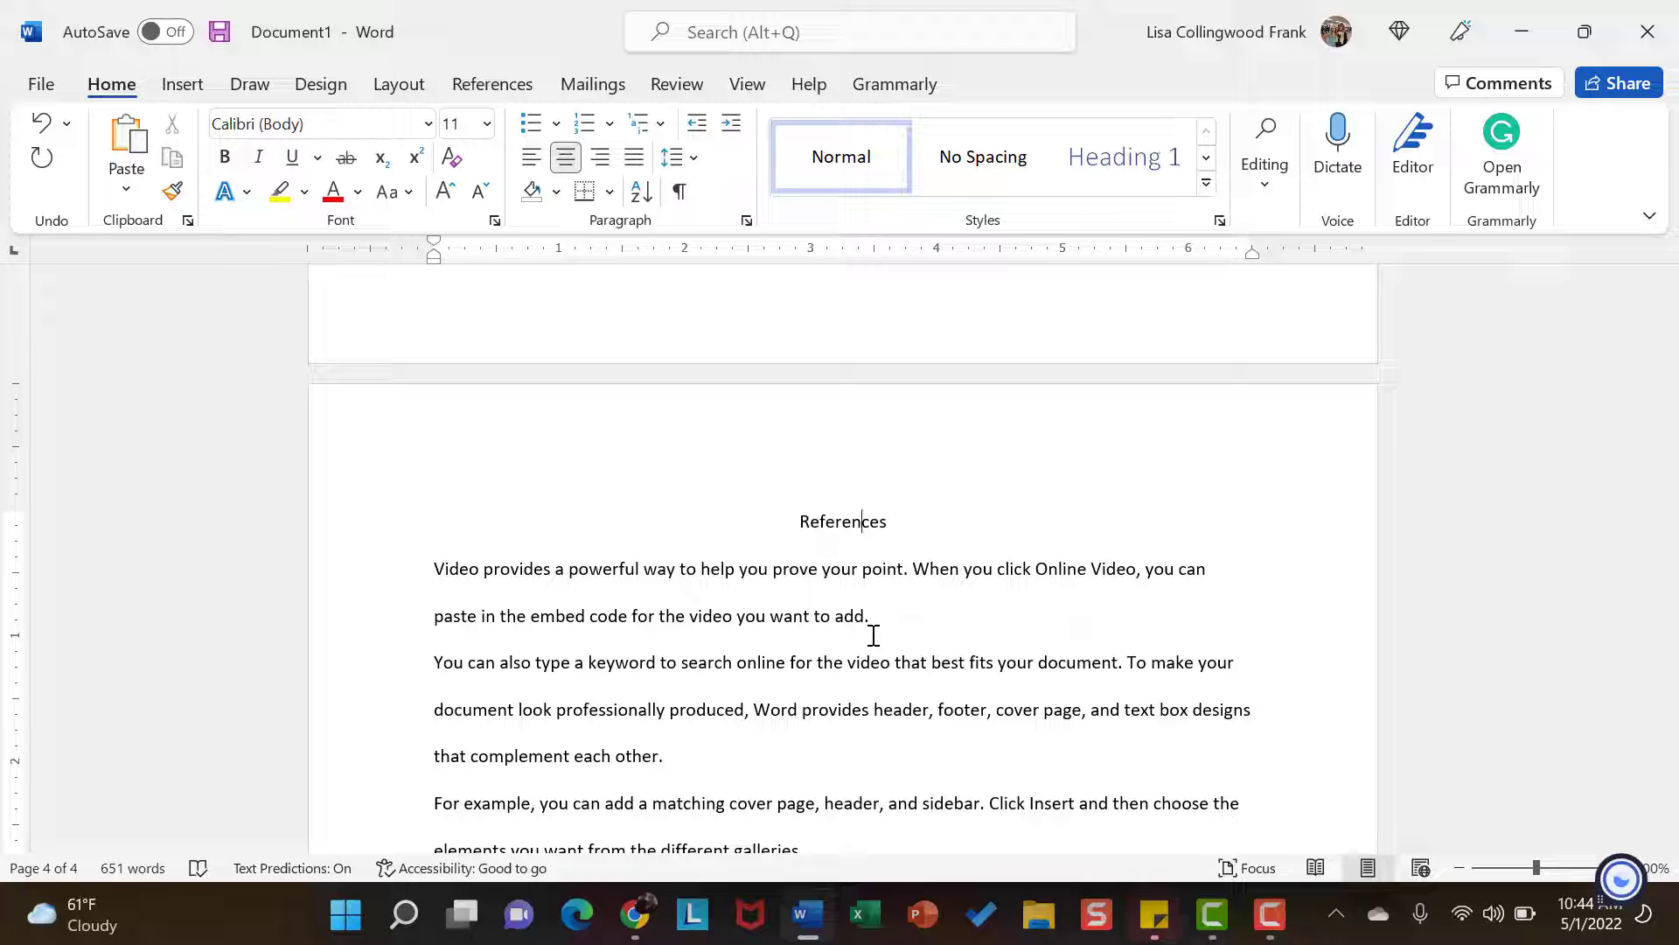
Step: Select all reference entries below the References heading through the end of the document
scroll(873, 635, up, 10)
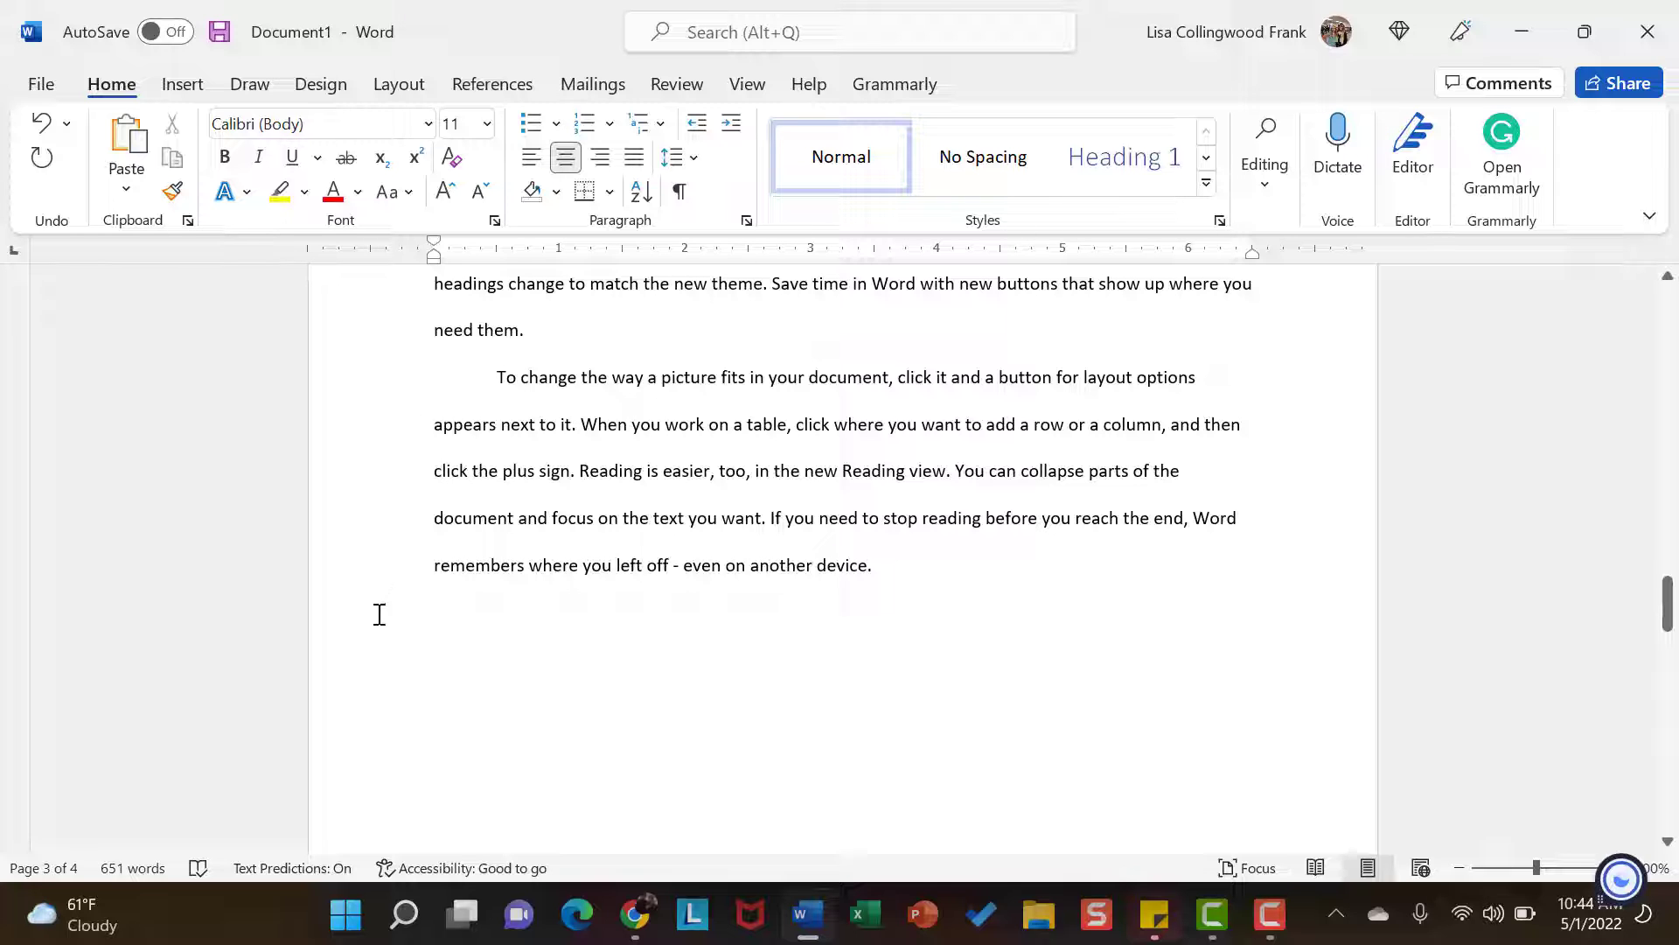
scroll(437, 529, down, 7)
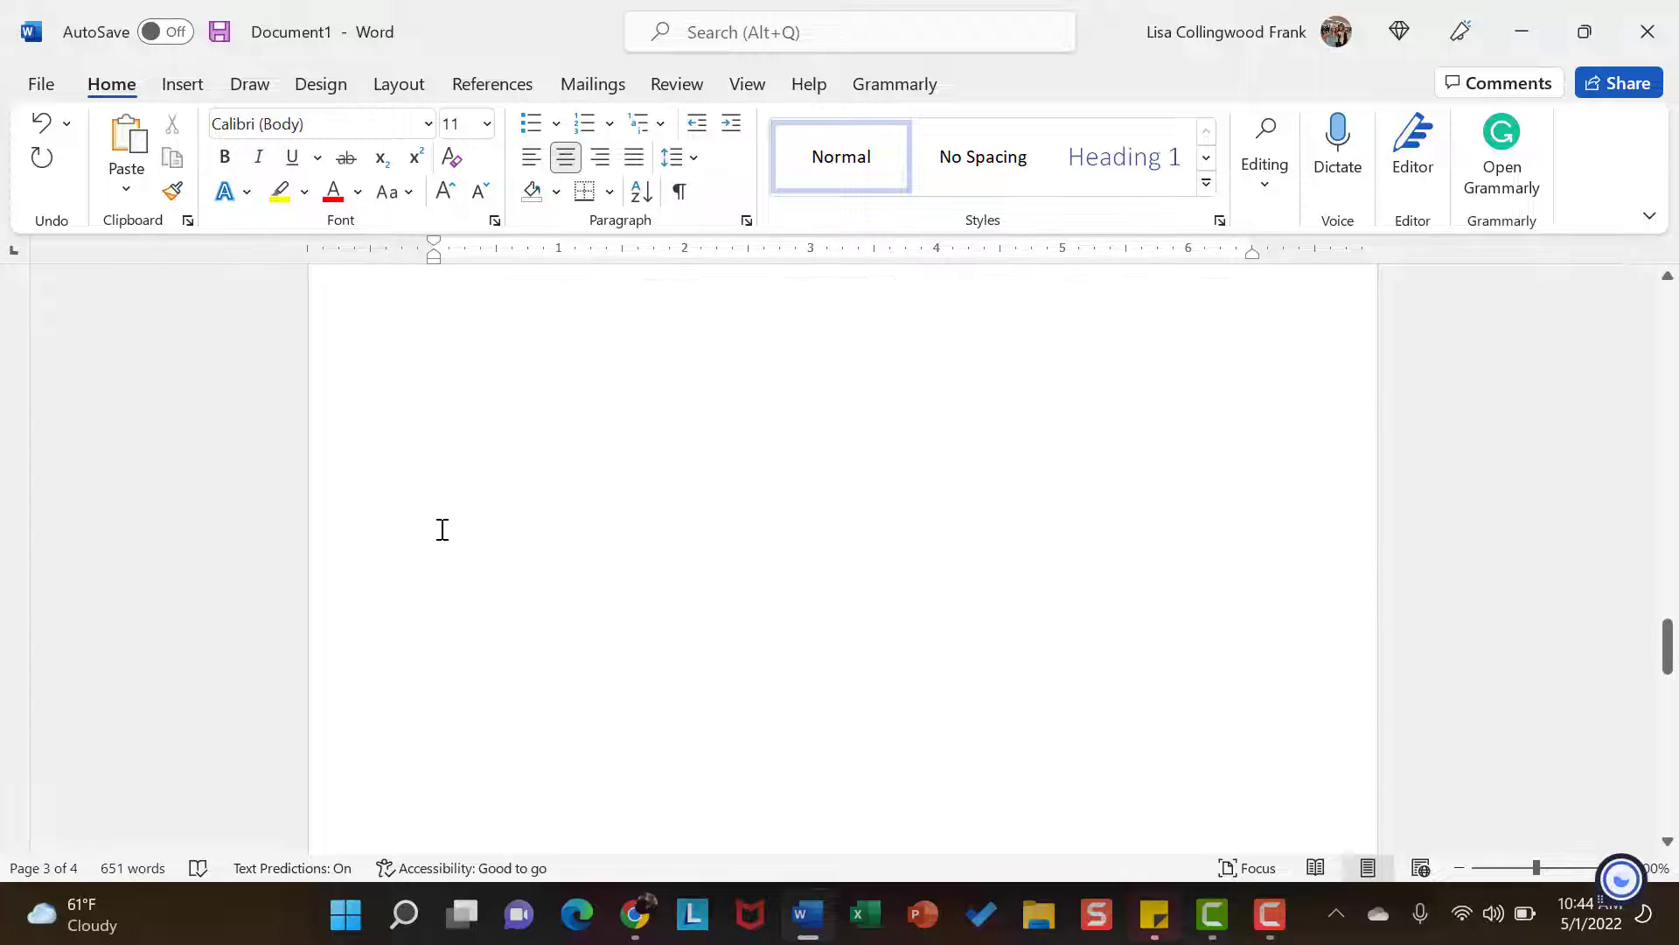
scroll(440, 529, down, 4)
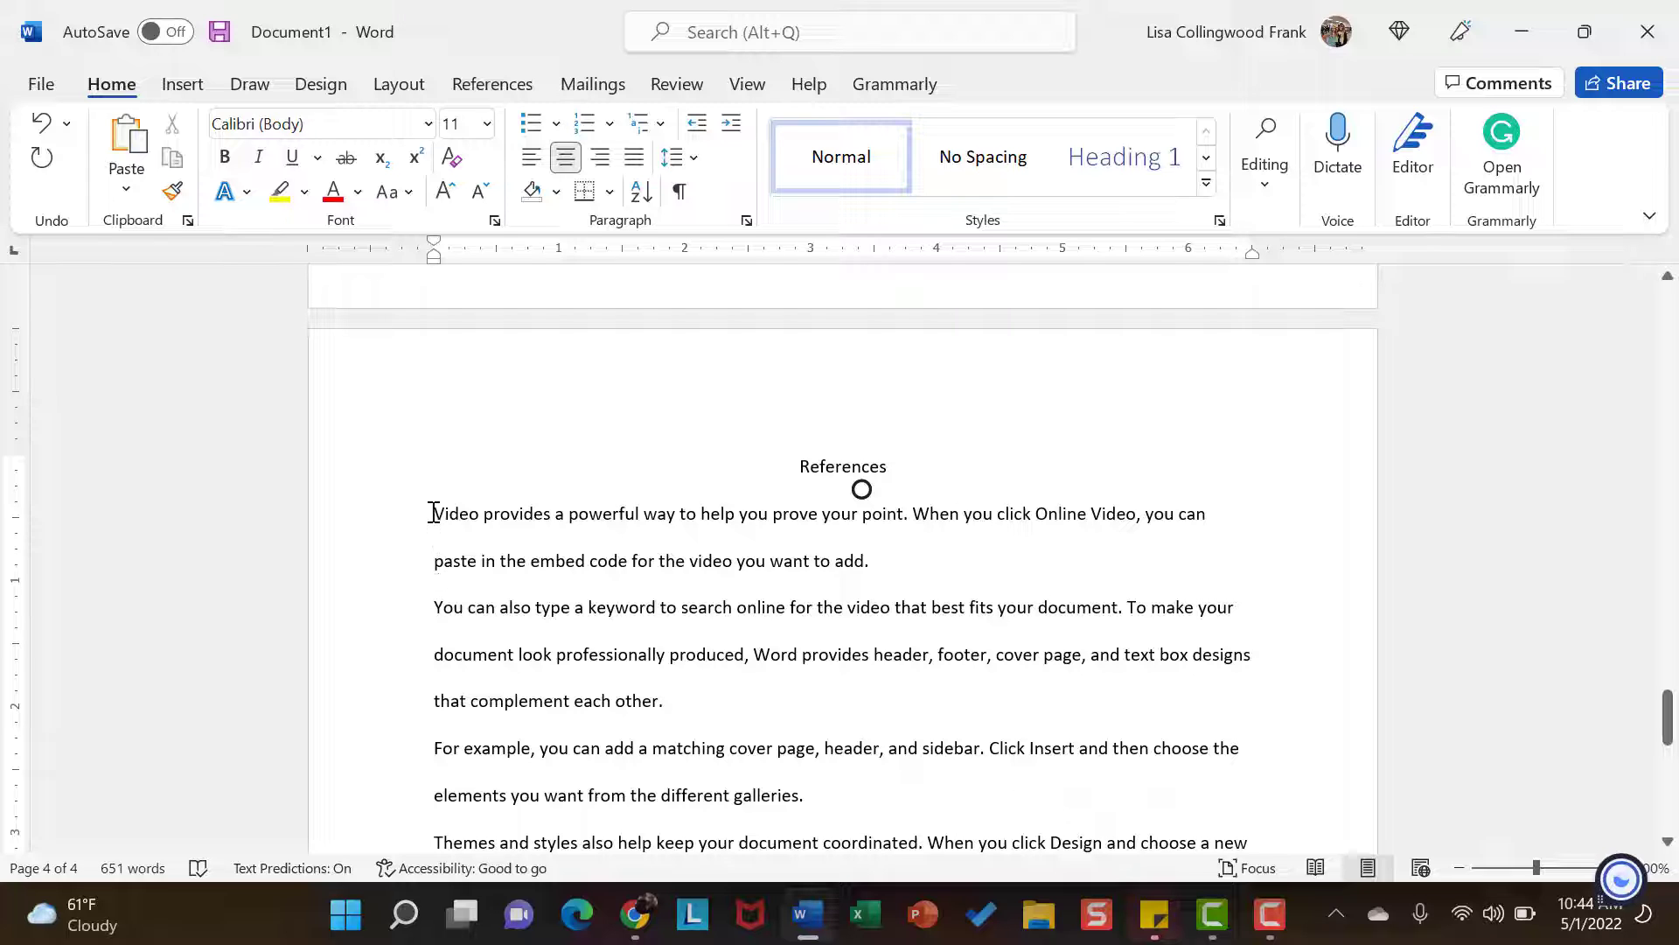
drag(435, 514, 828, 836)
scroll(720, 528, up, 5)
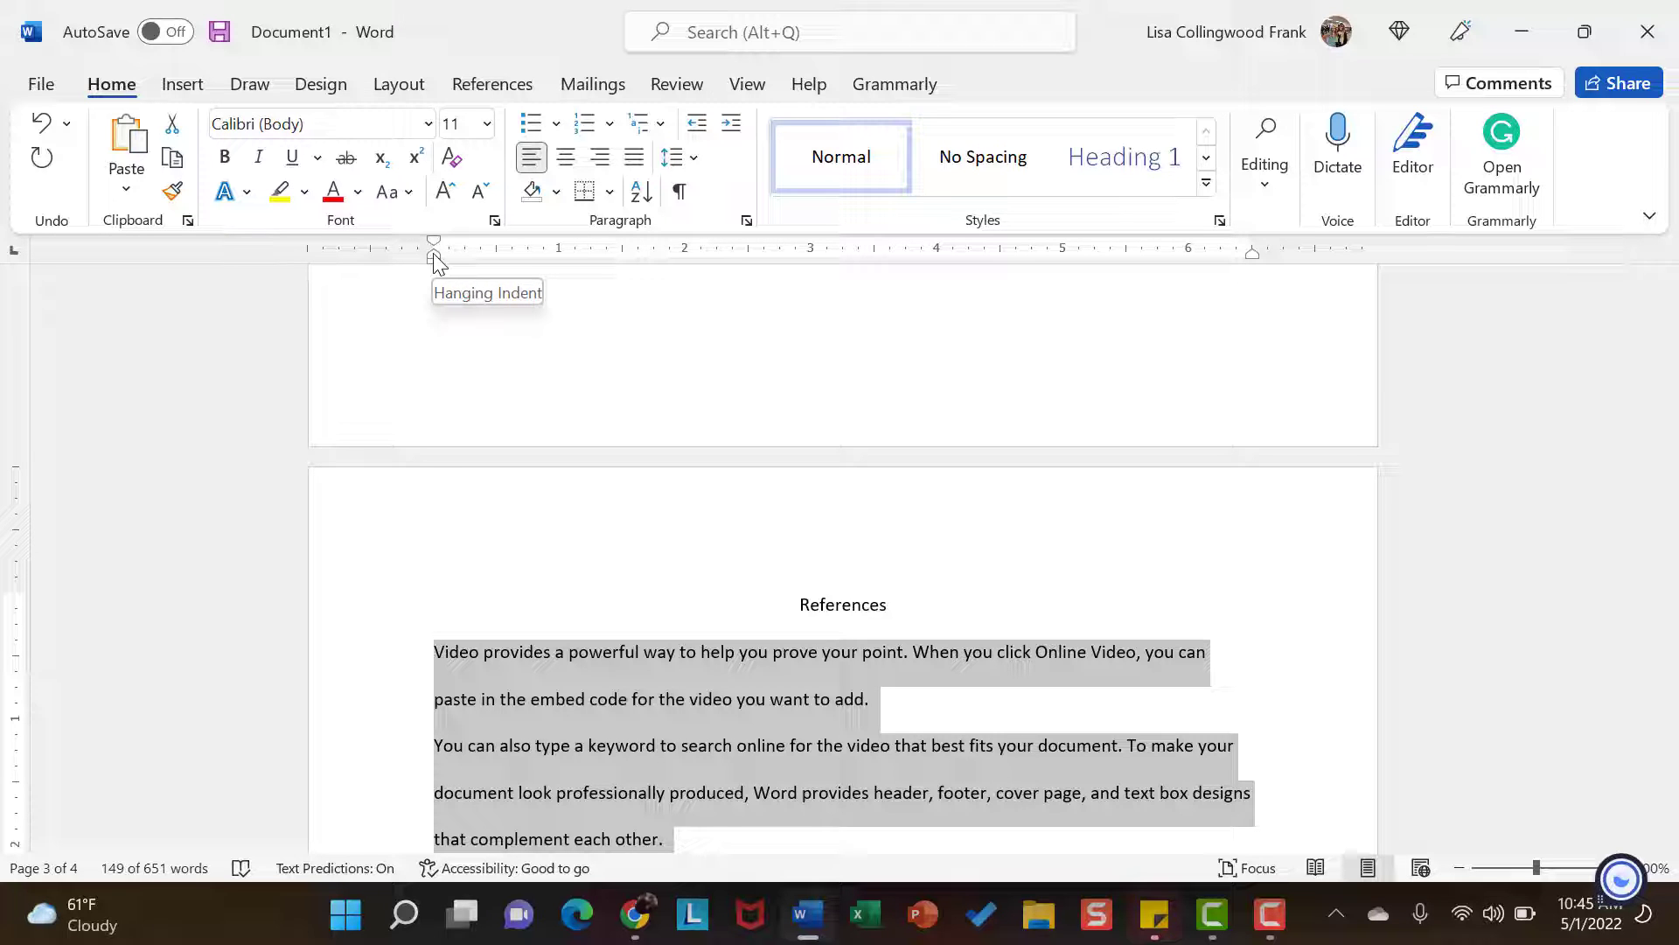
Step: Try a 0.5" hanging indent on the selected reference entries using the ruler's Hanging Indent marker, and undo it
drag(433, 254, 498, 259)
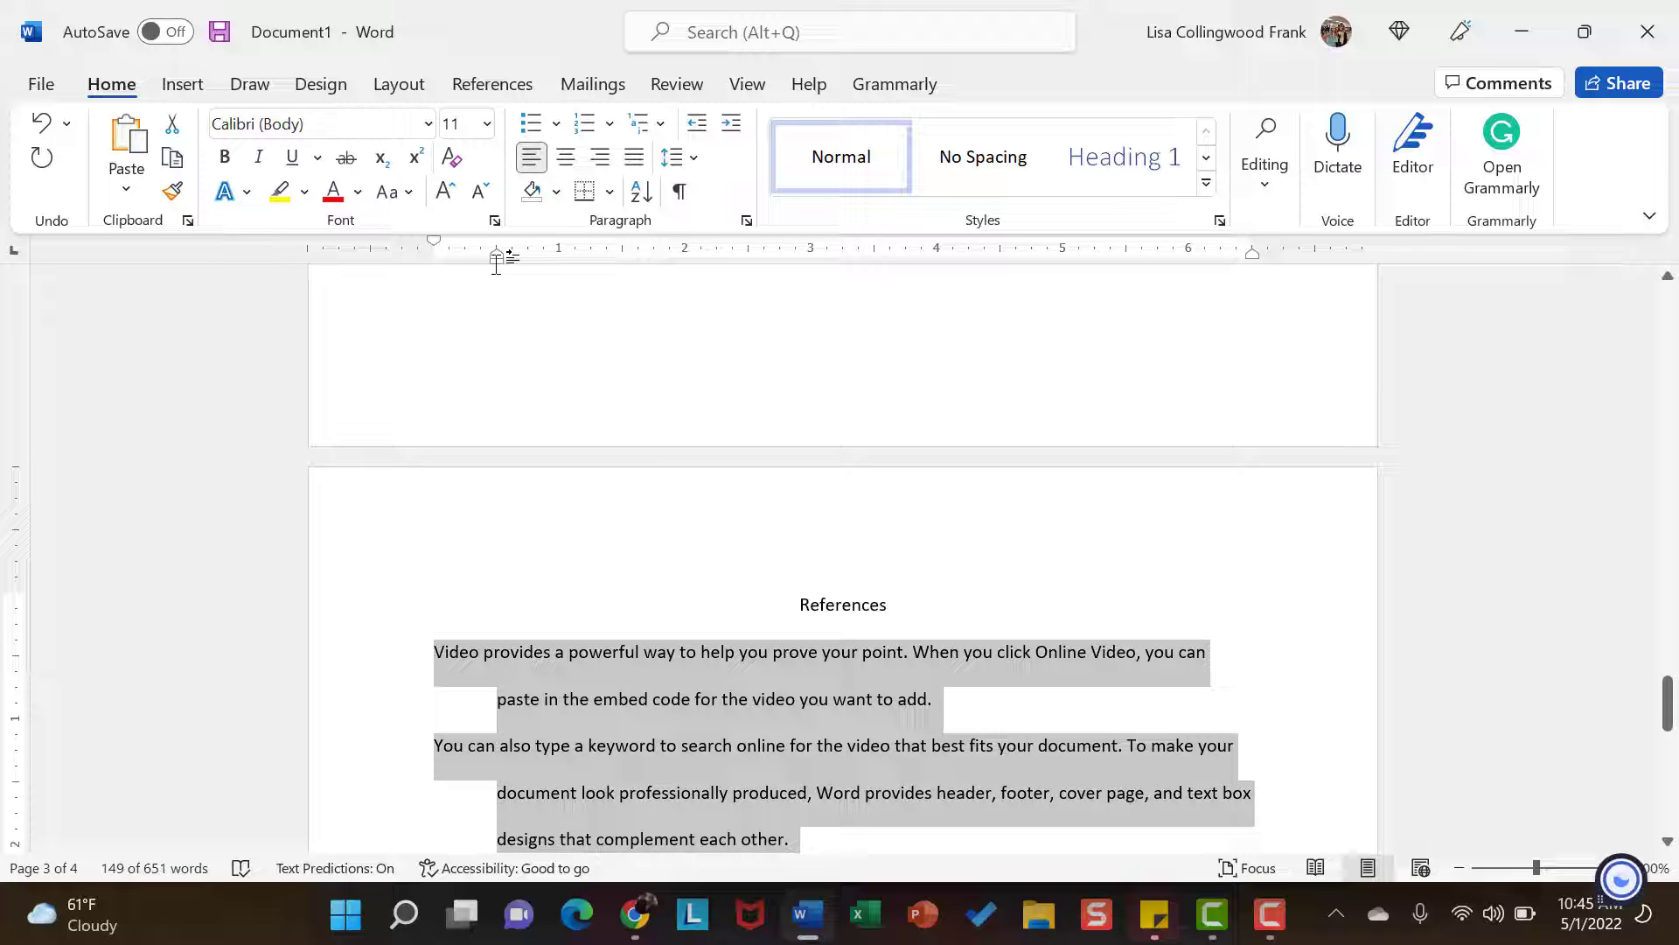
click(42, 123)
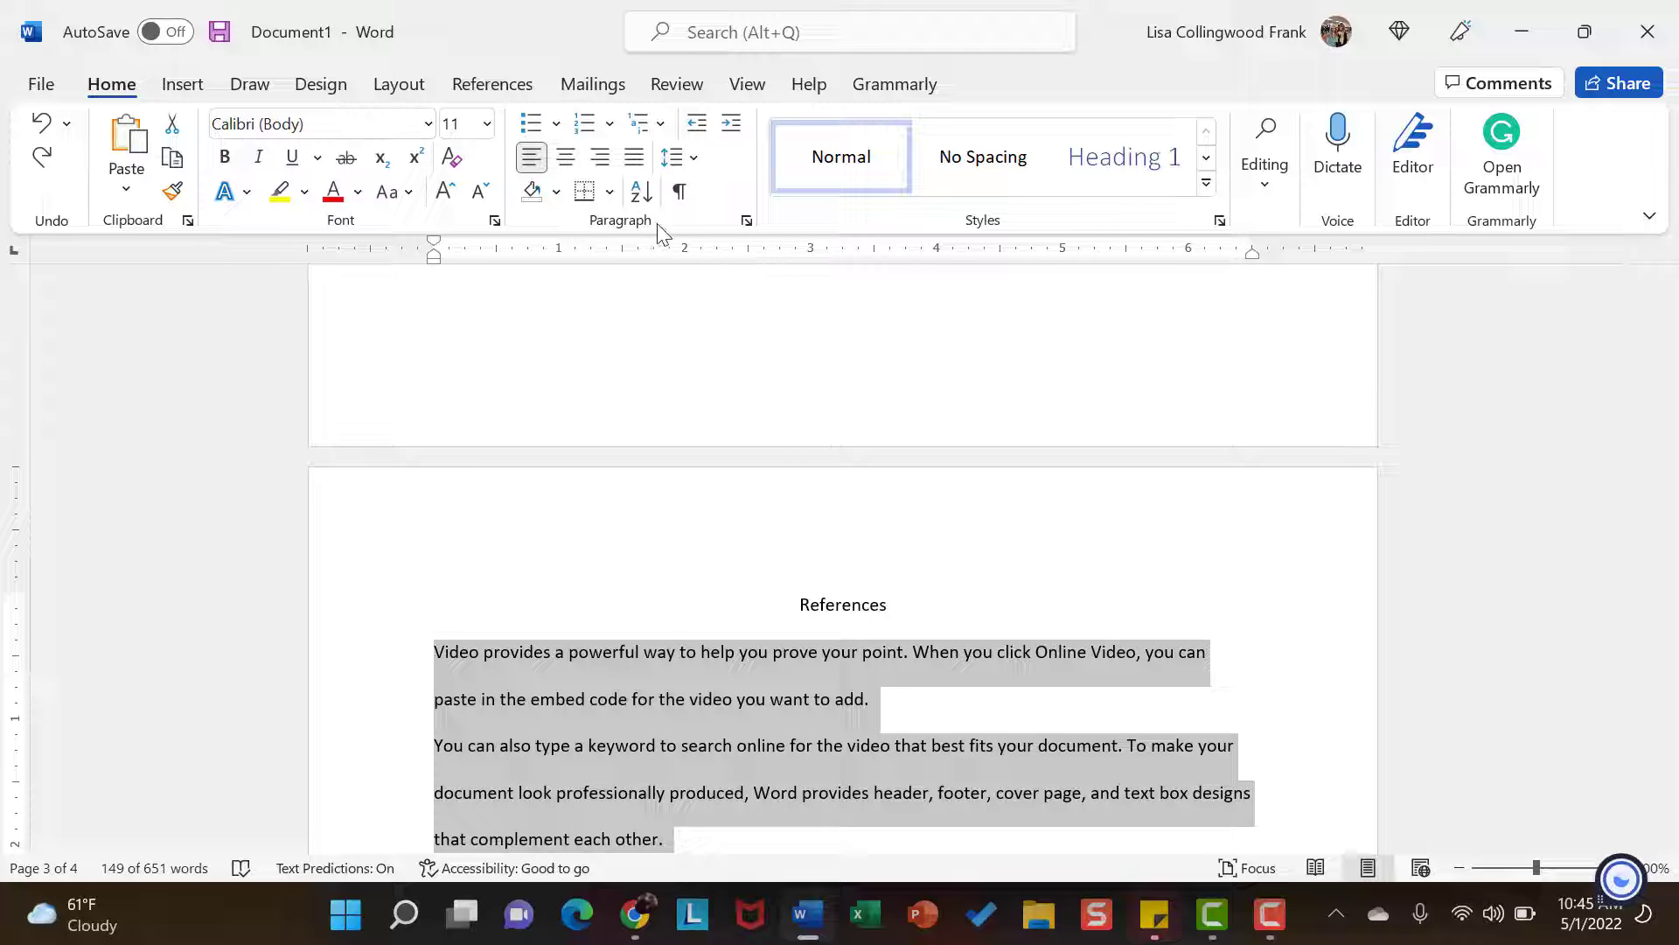
Step: Apply a special hanging indent of 0.5" to the selected reference entries through the paragraph settings
click(747, 221)
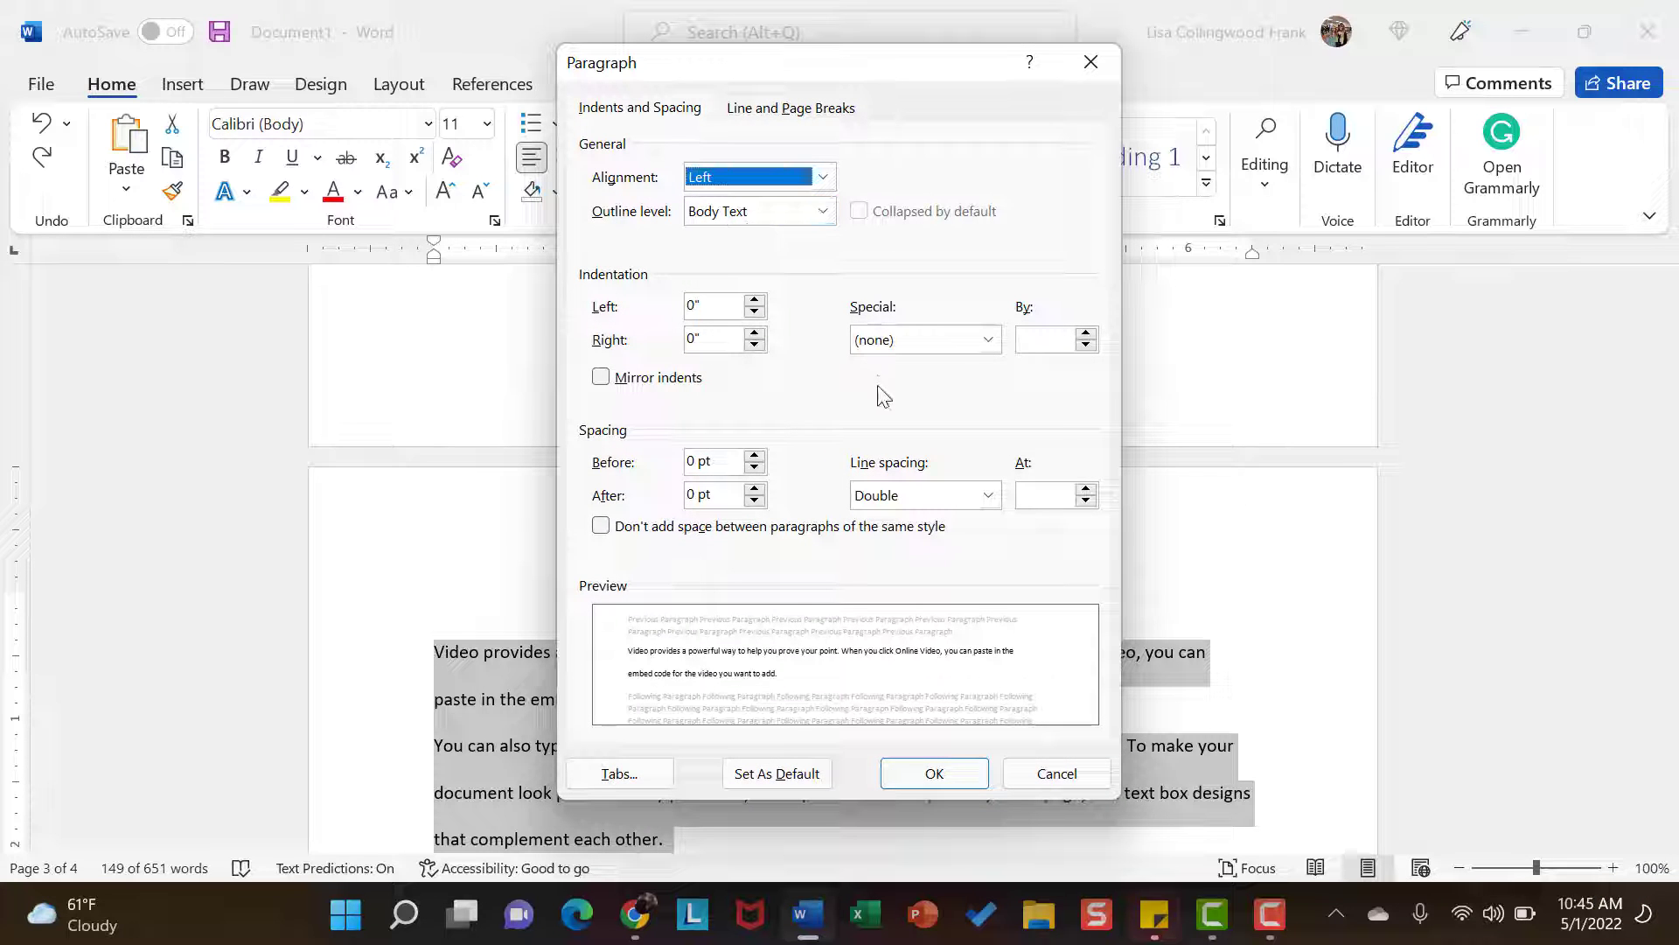
click(989, 341)
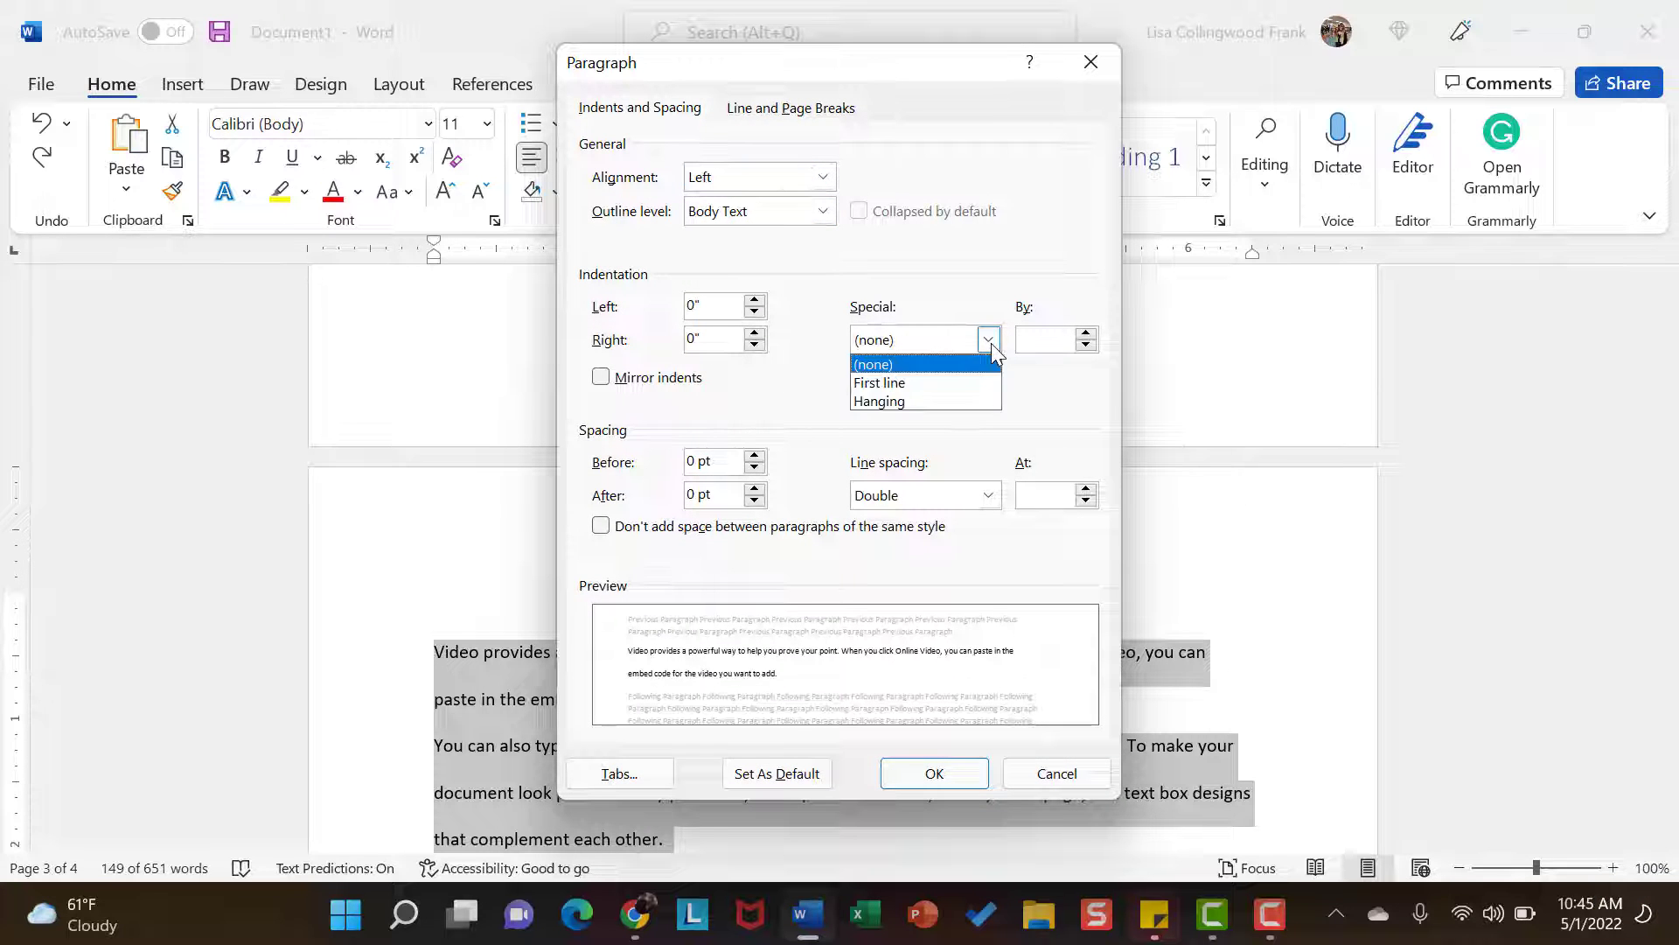
click(962, 400)
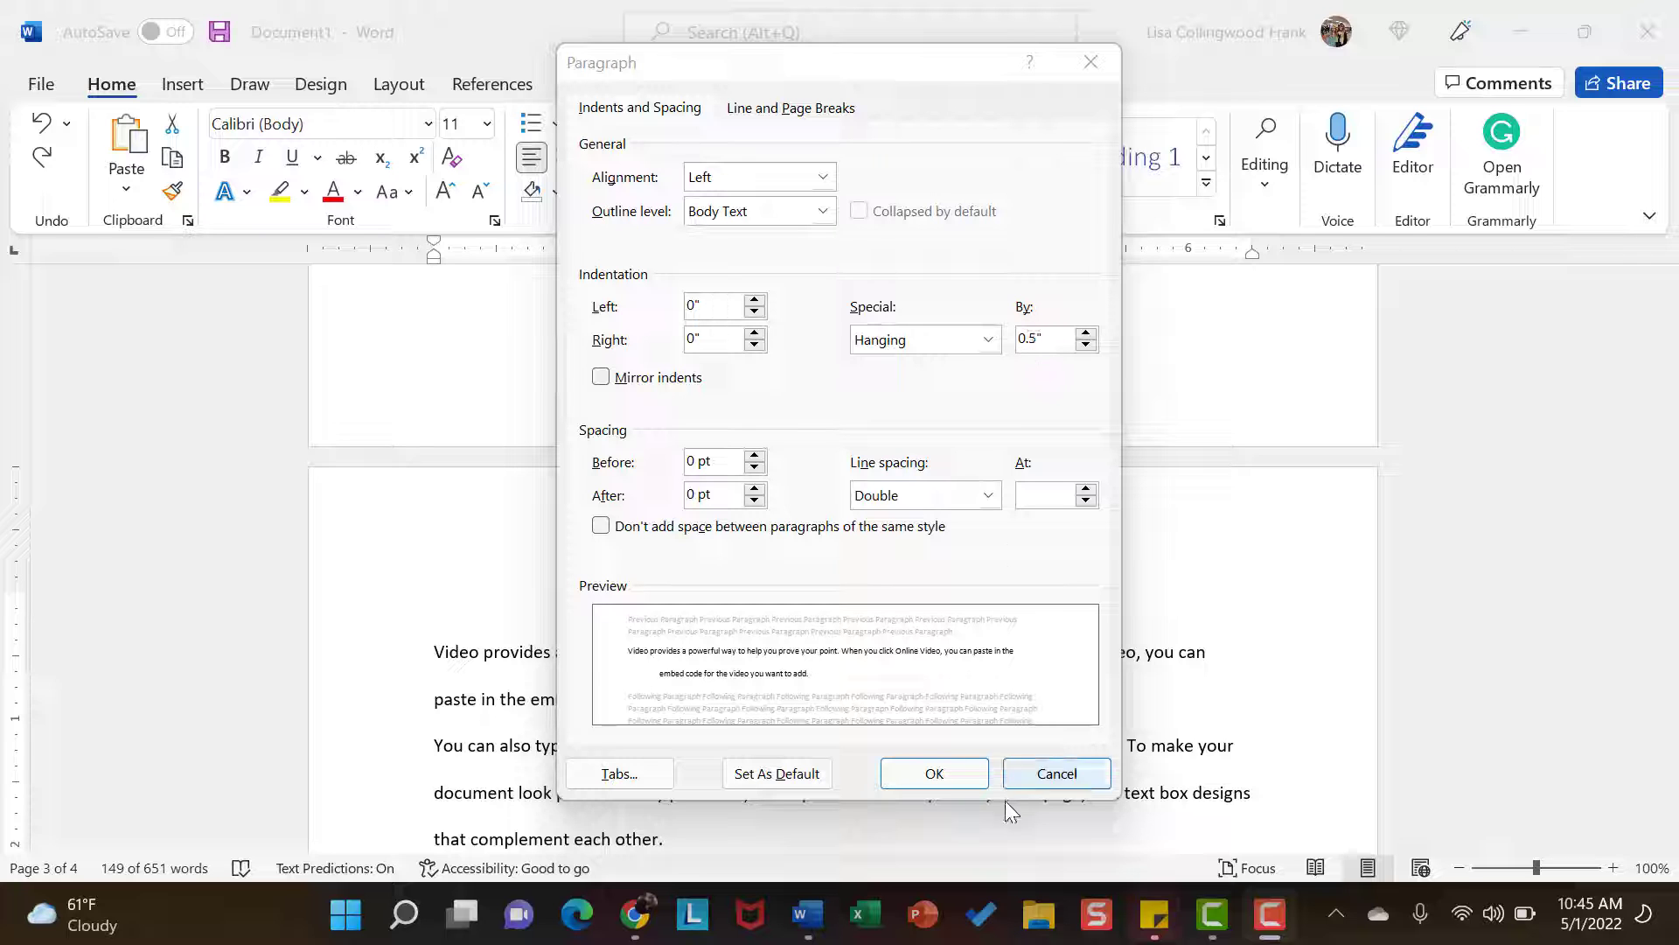
click(960, 775)
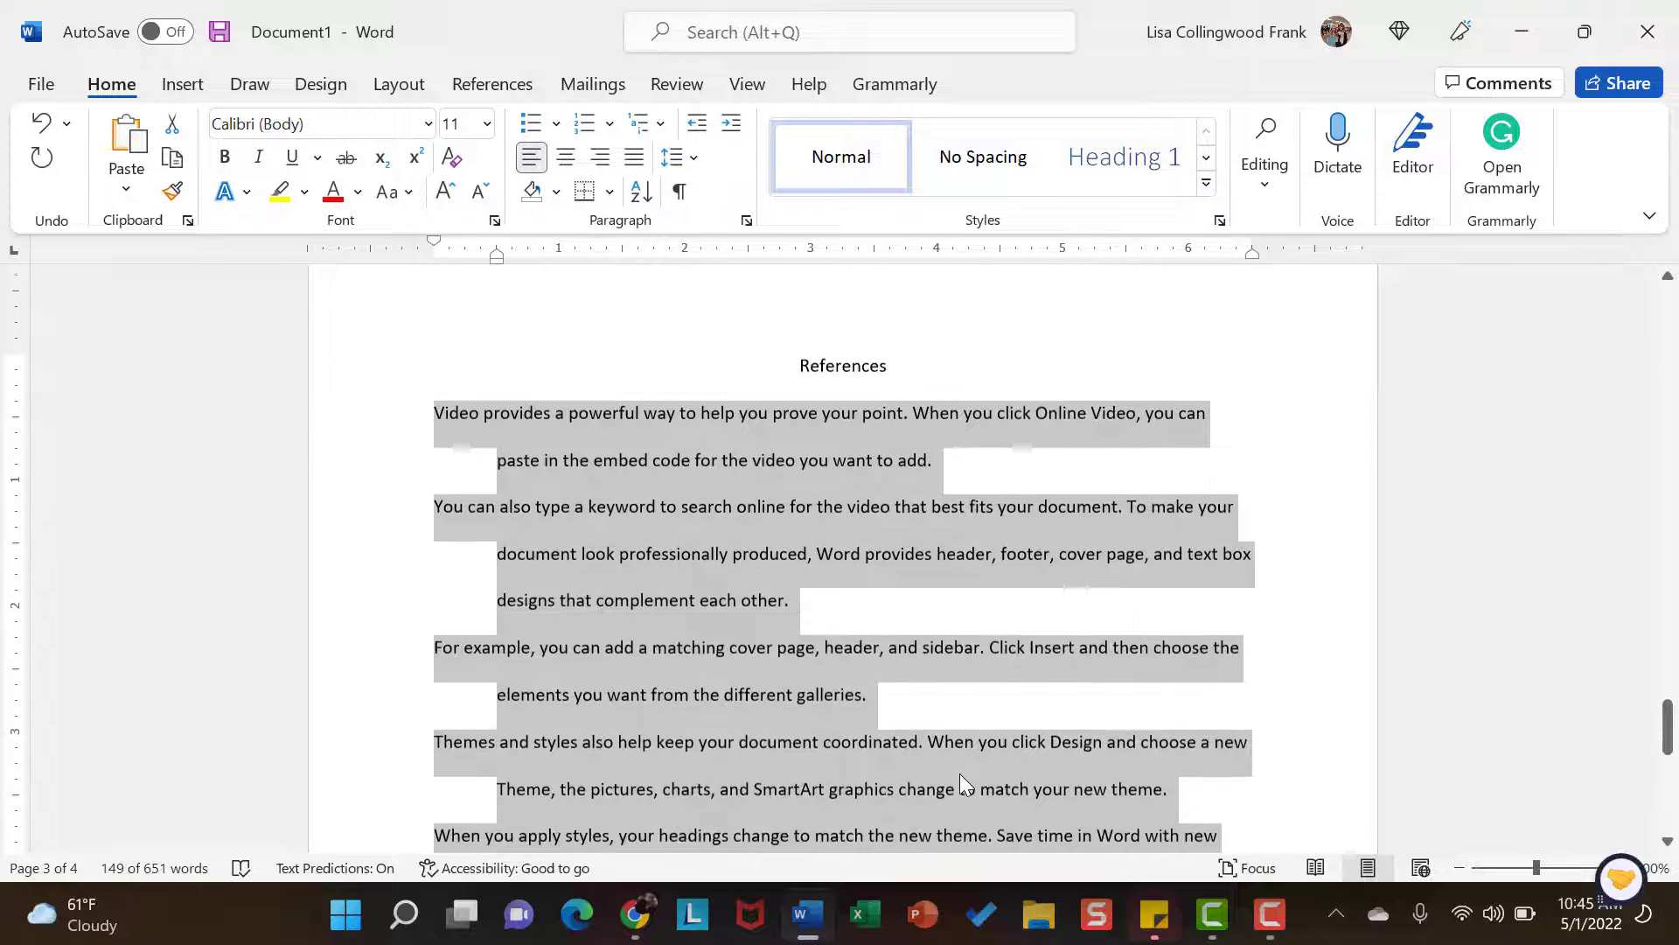
click(965, 724)
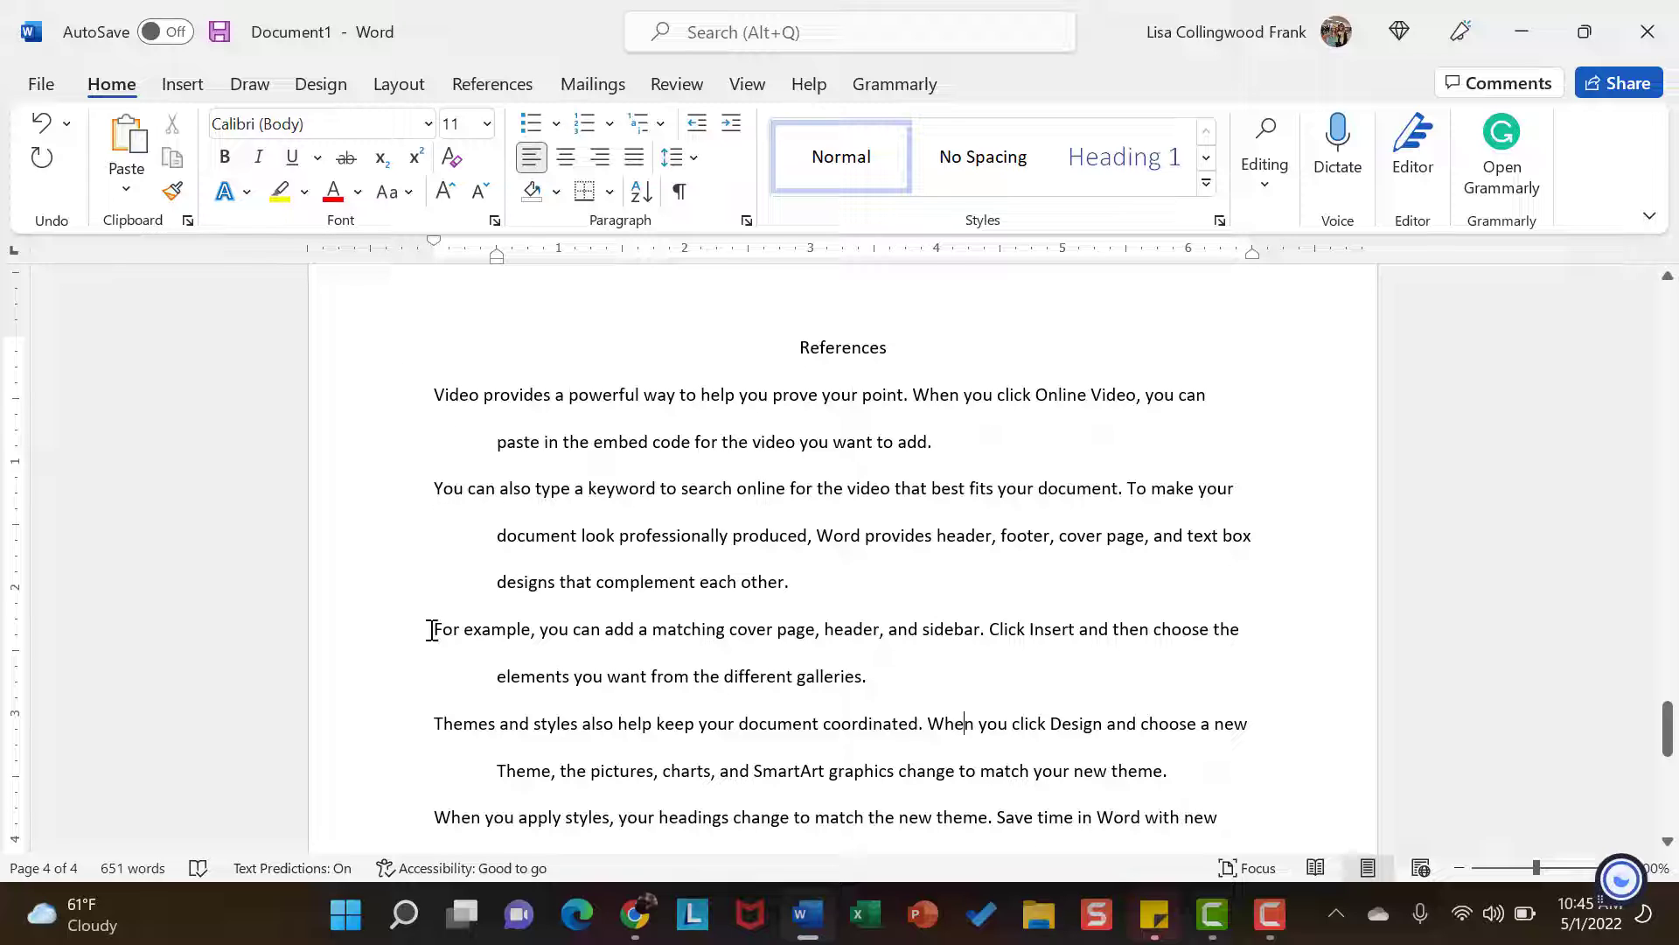
Step: Open the header on the title page for editing and align its line to the right
scroll(680, 477, up, 5)
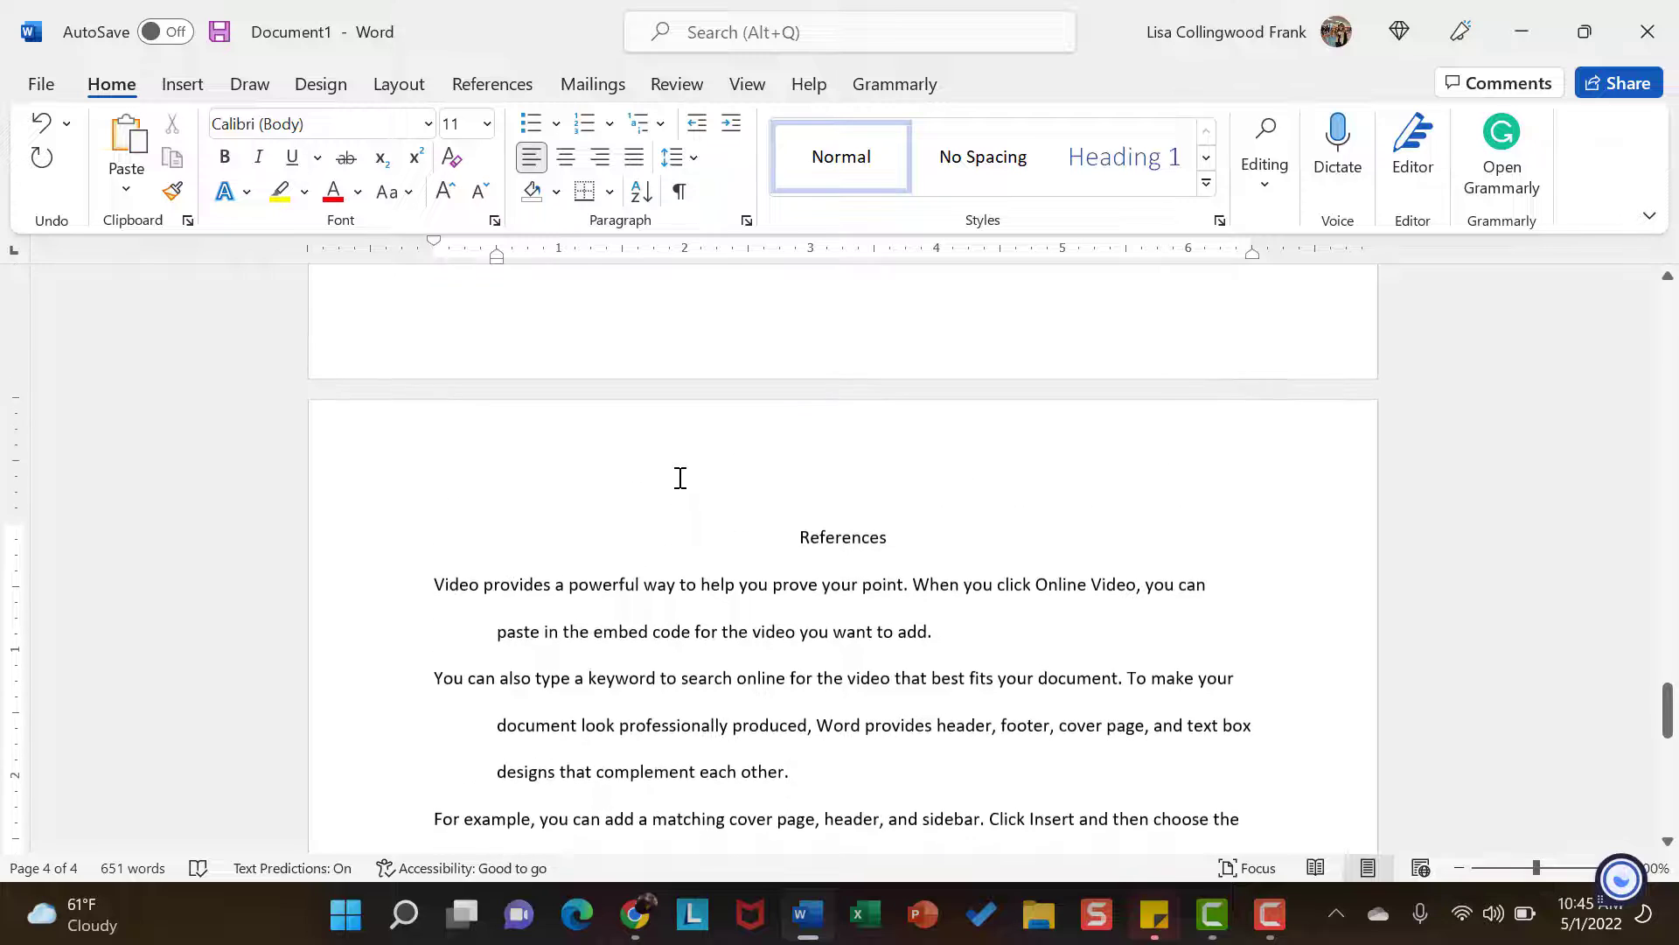
scroll(681, 478, up, 6)
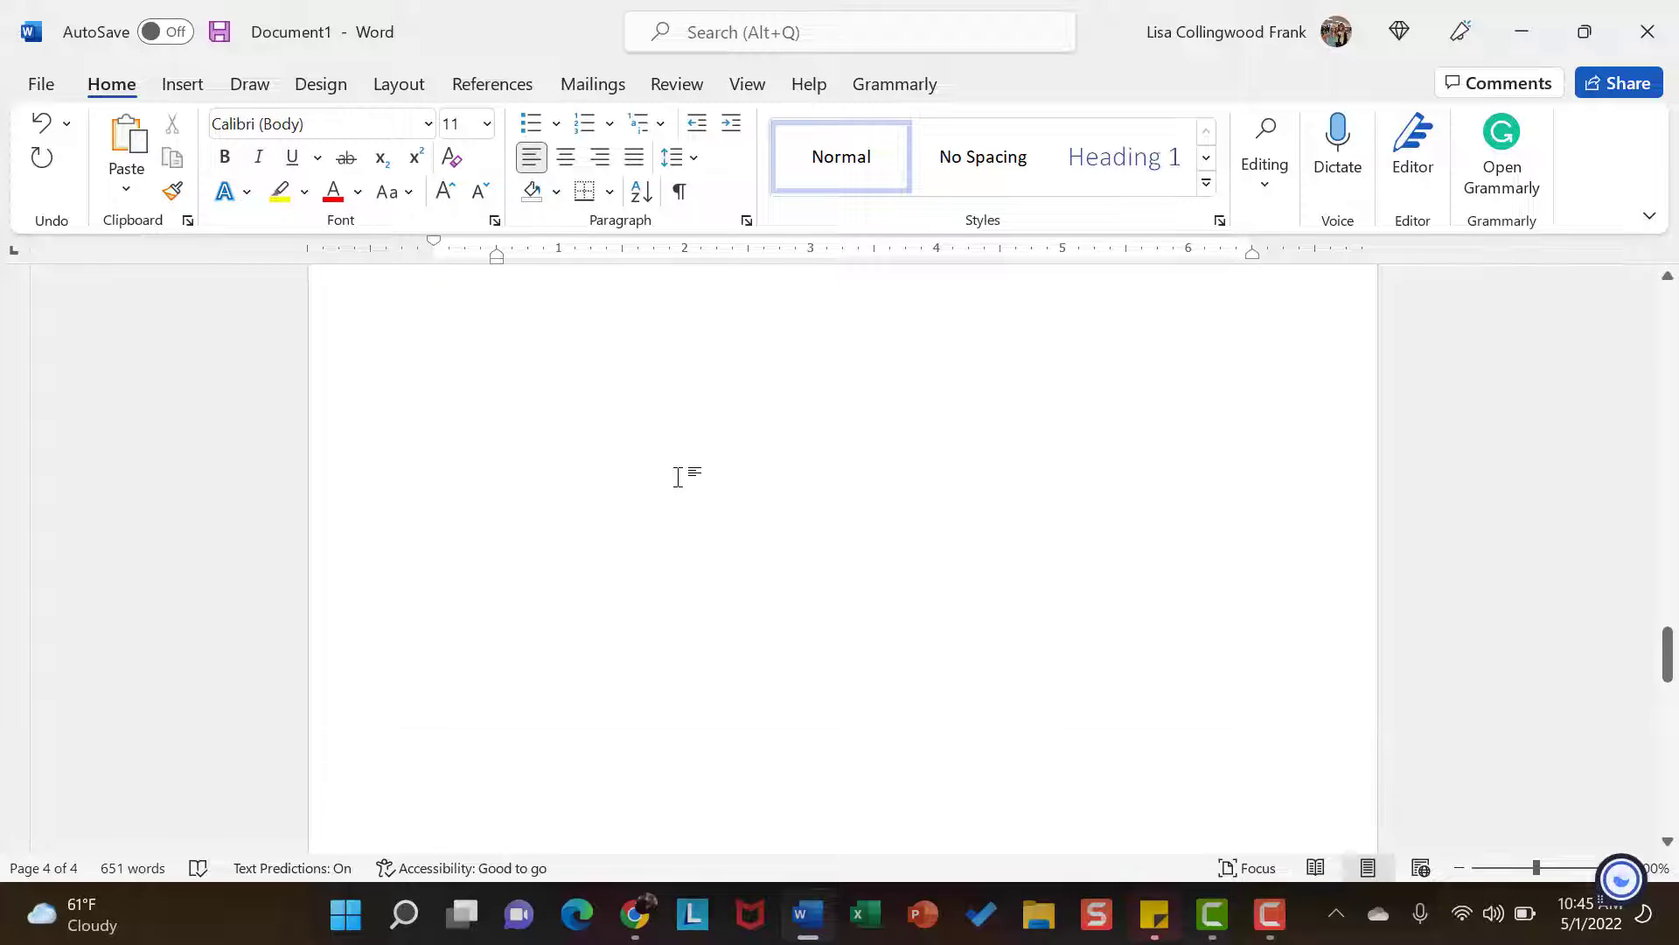
scroll(678, 477, up, 8)
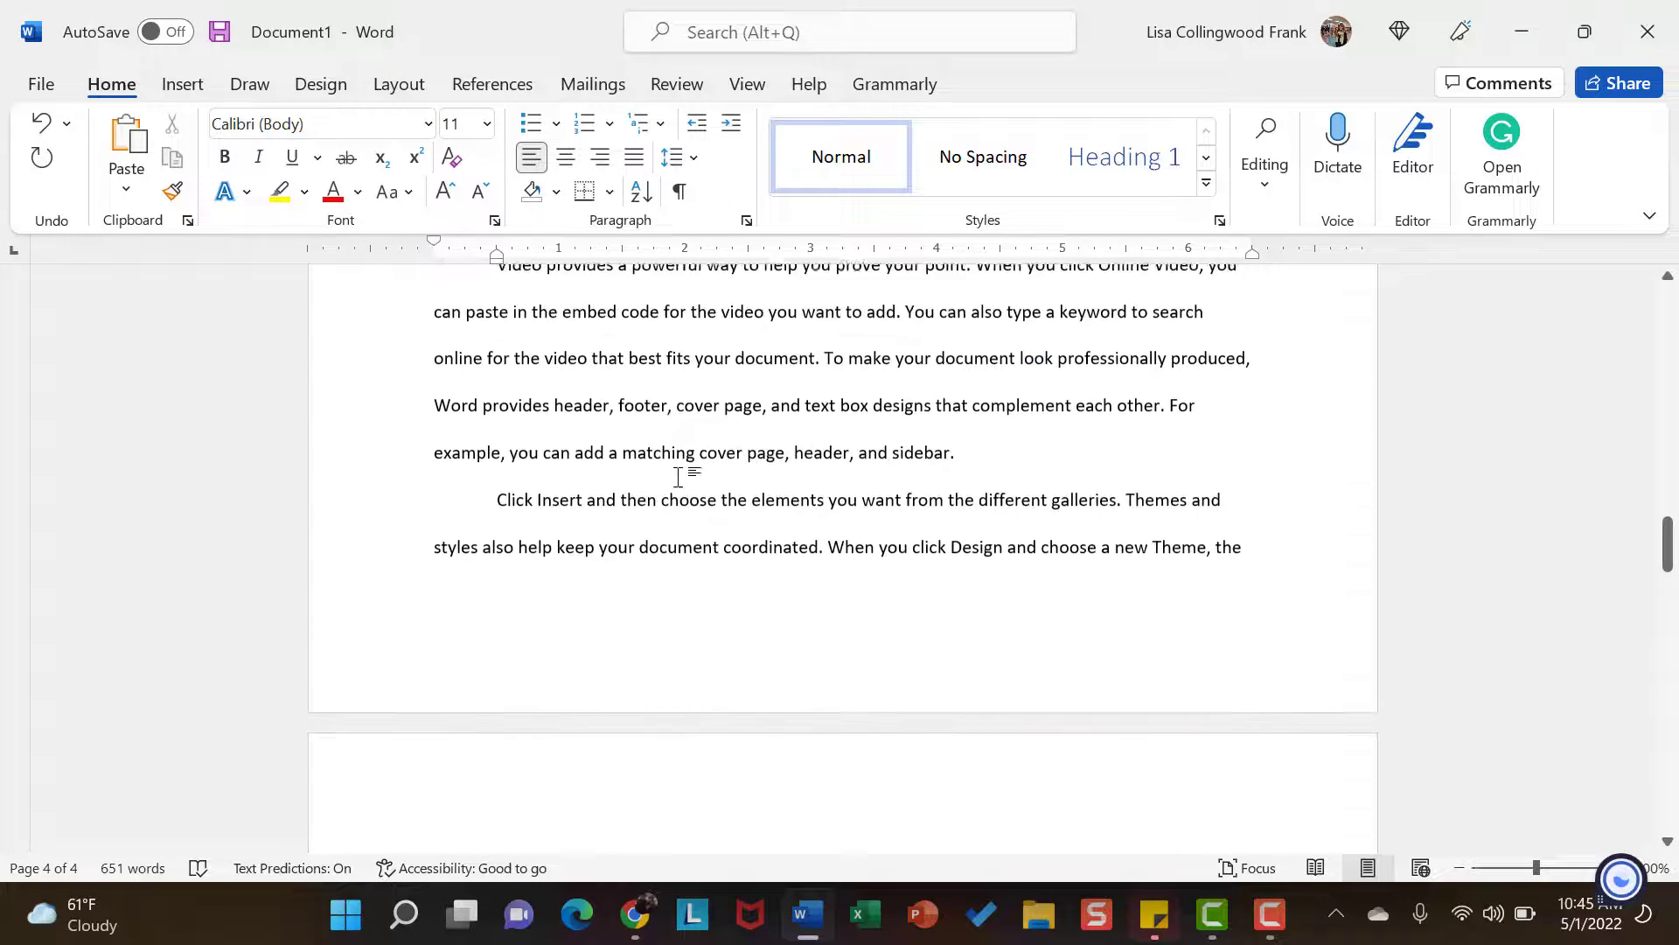
scroll(678, 477, up, 3)
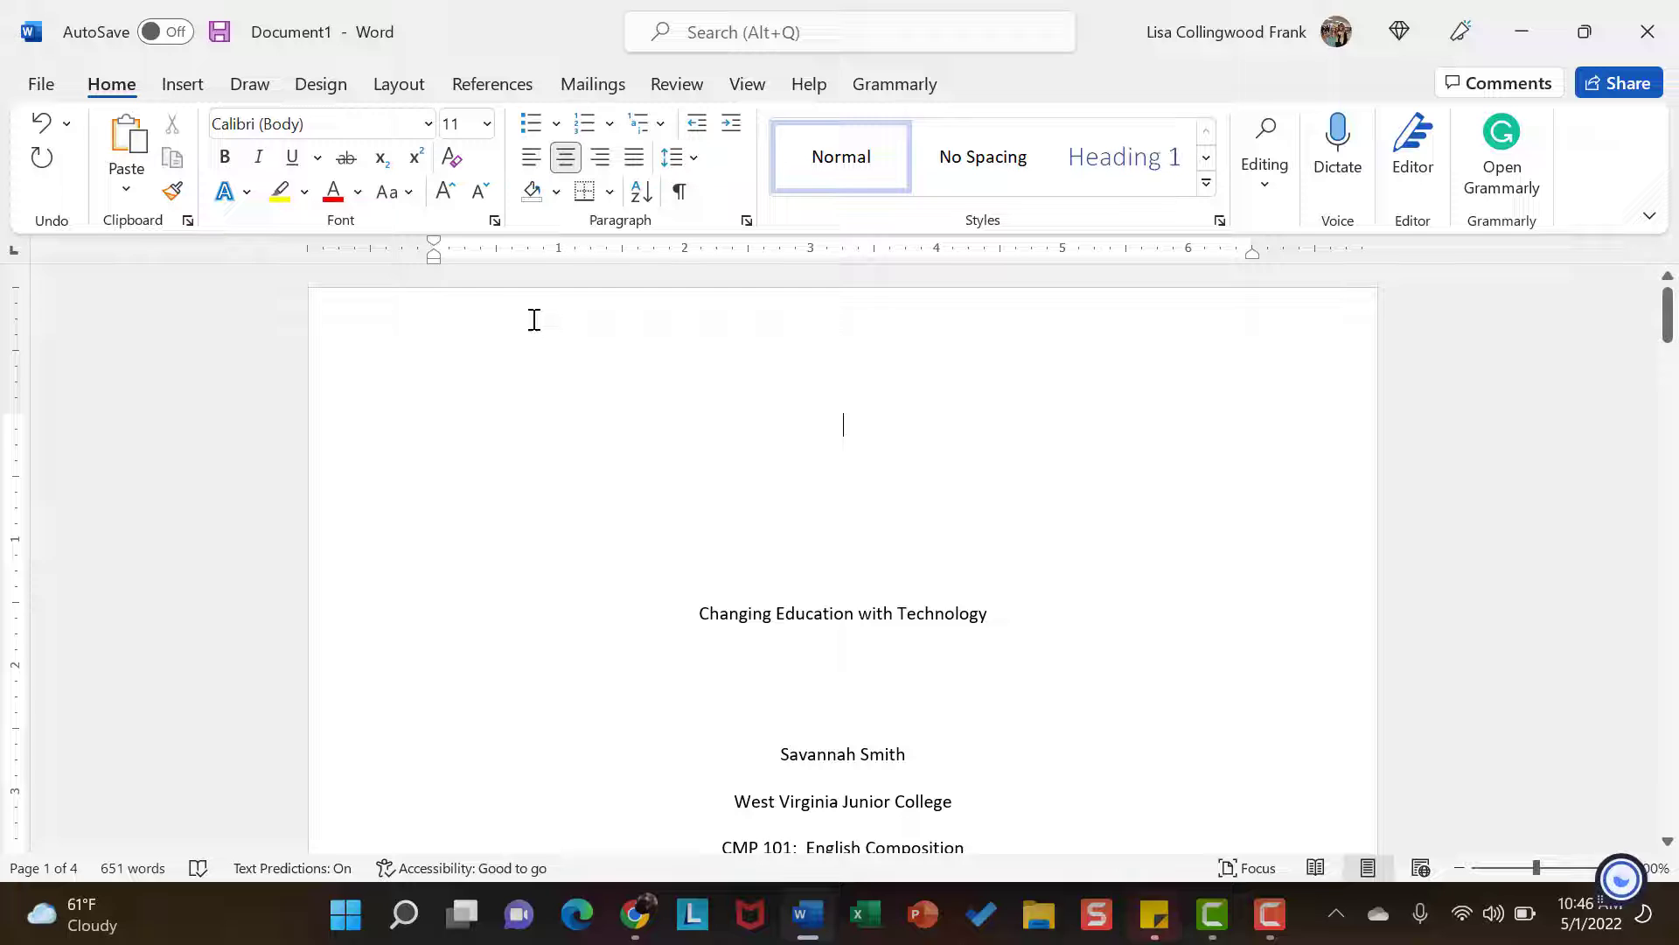
double_click(531, 314)
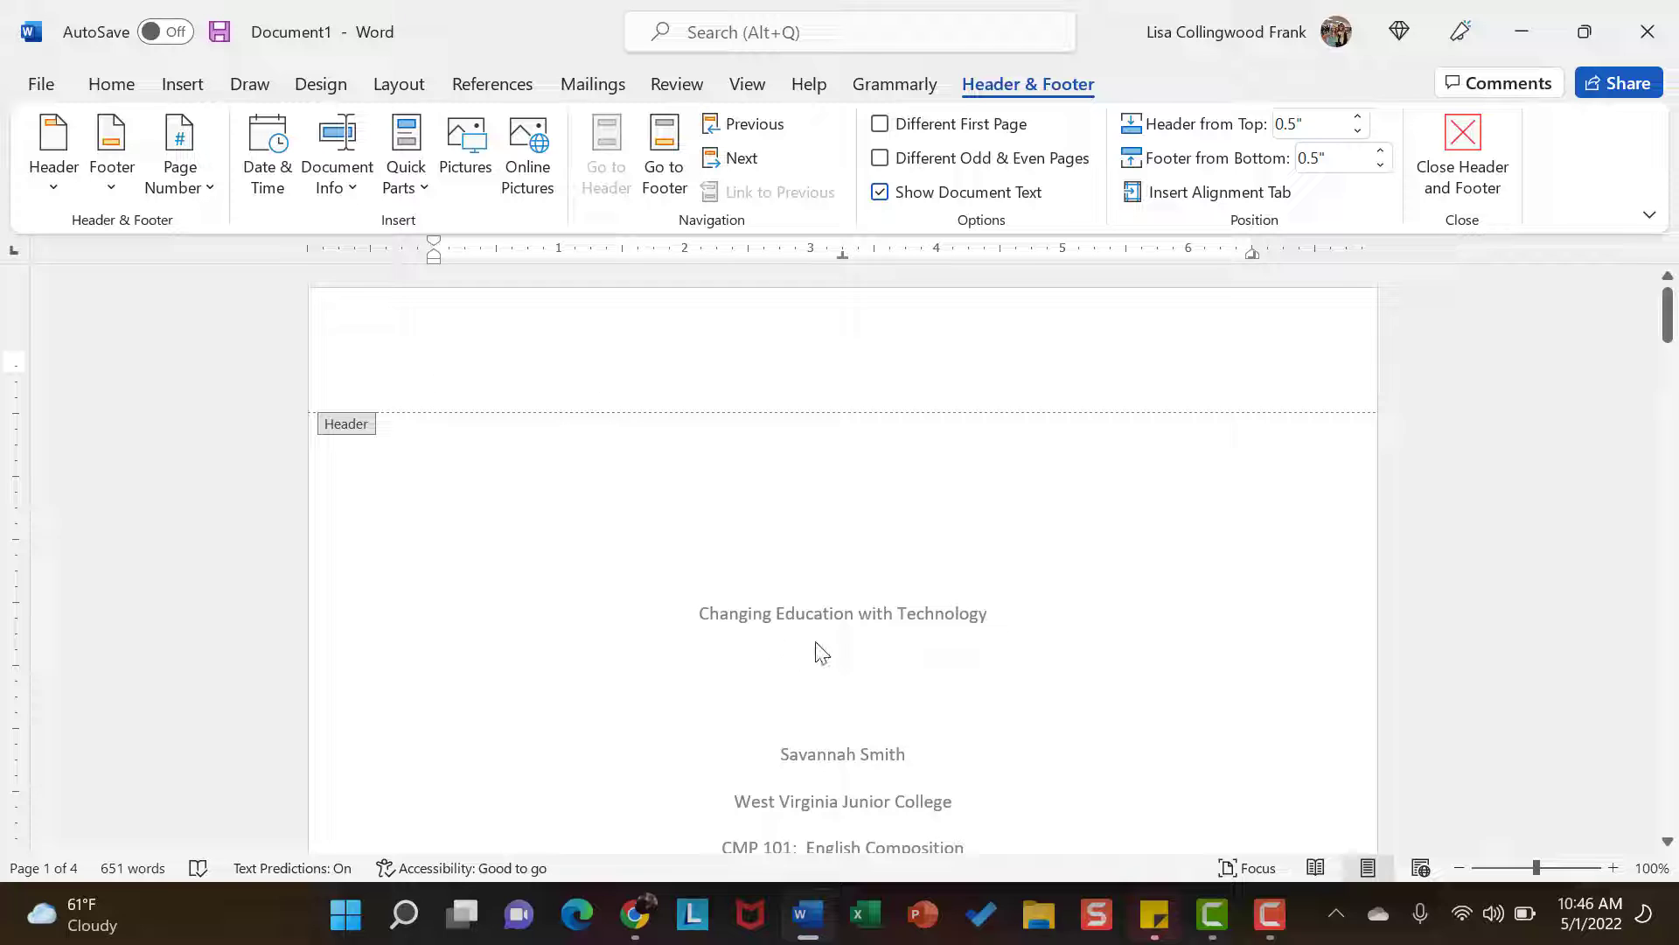
scroll(865, 691, down, 3)
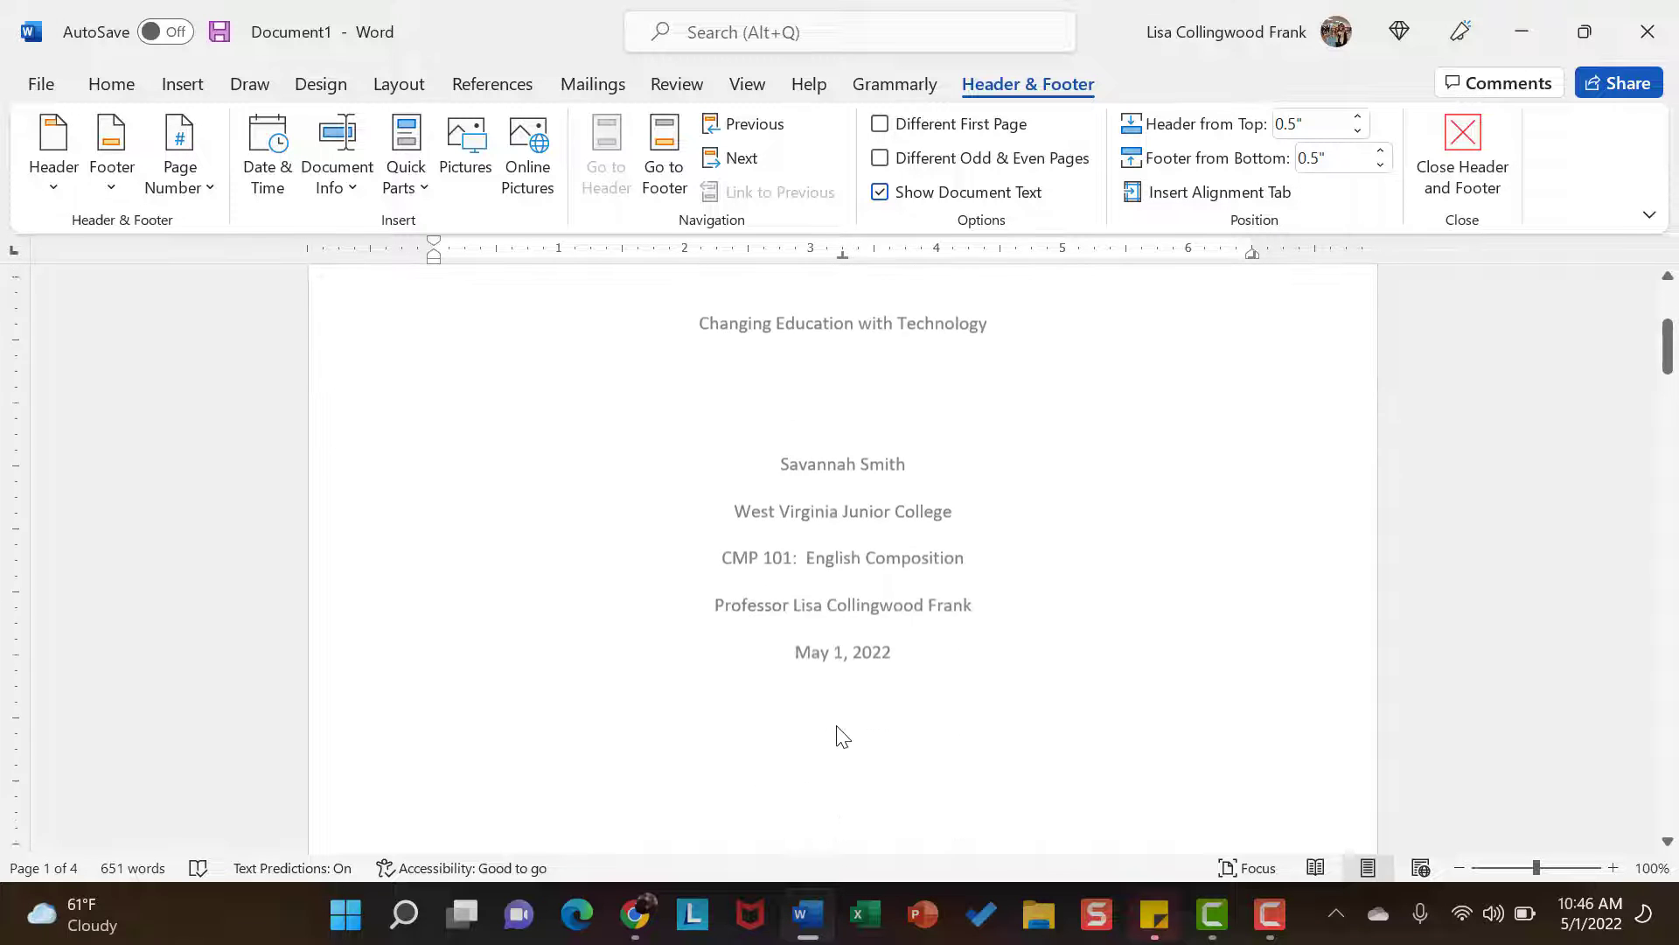
scroll(840, 733, up, 1)
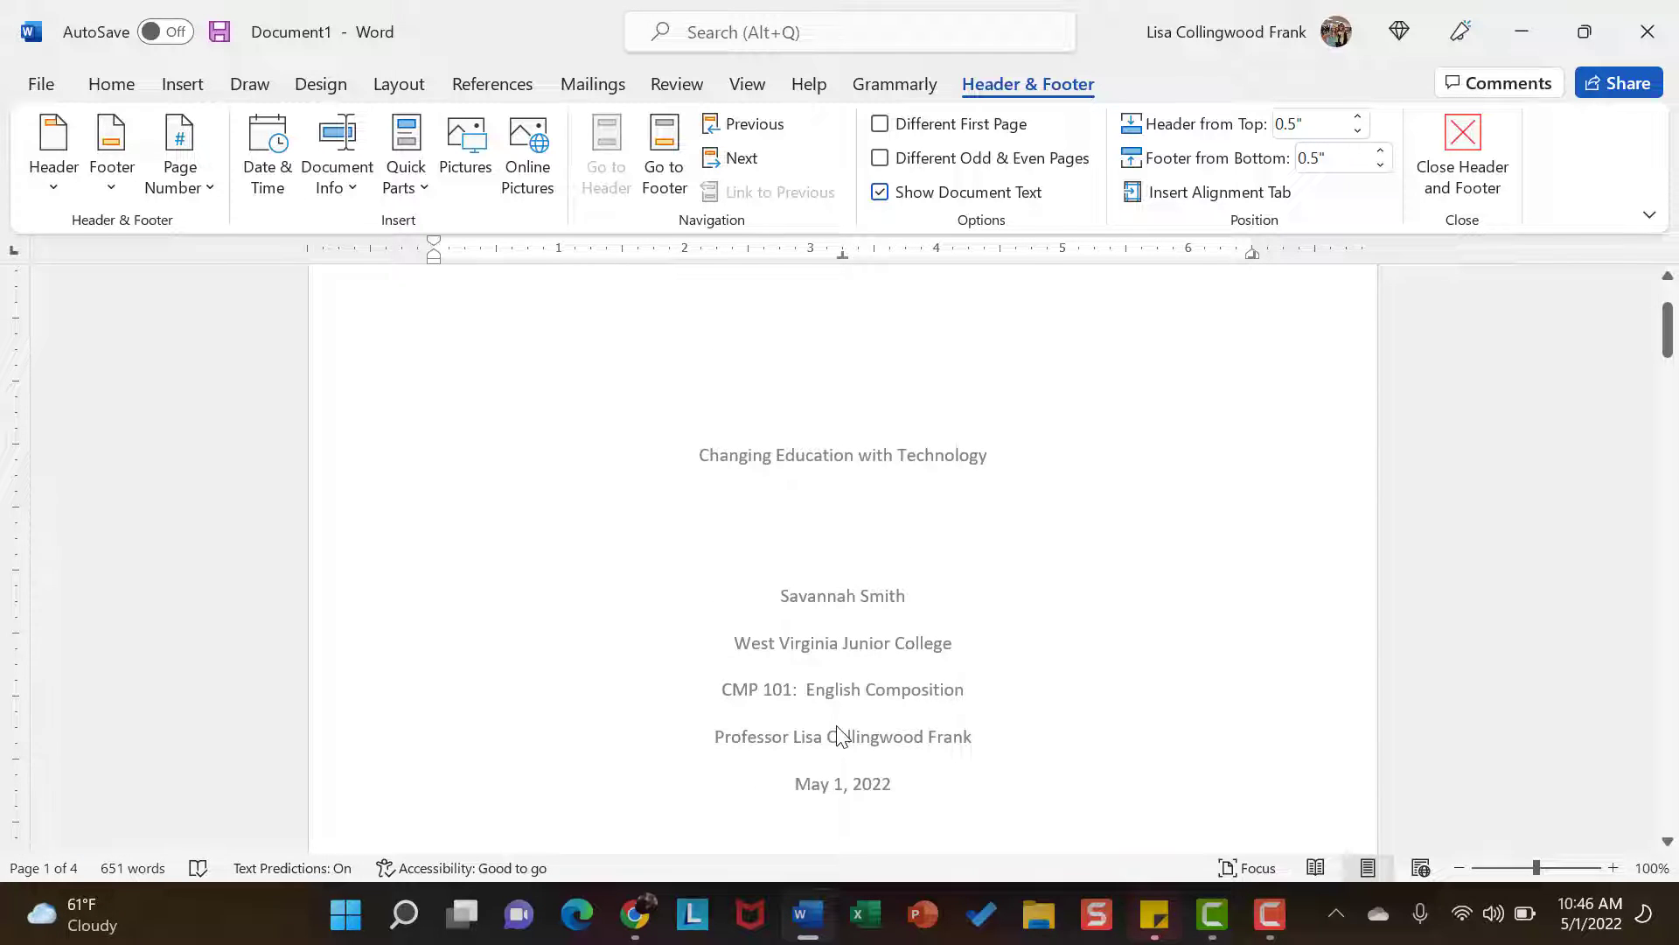
scroll(840, 733, up, 3)
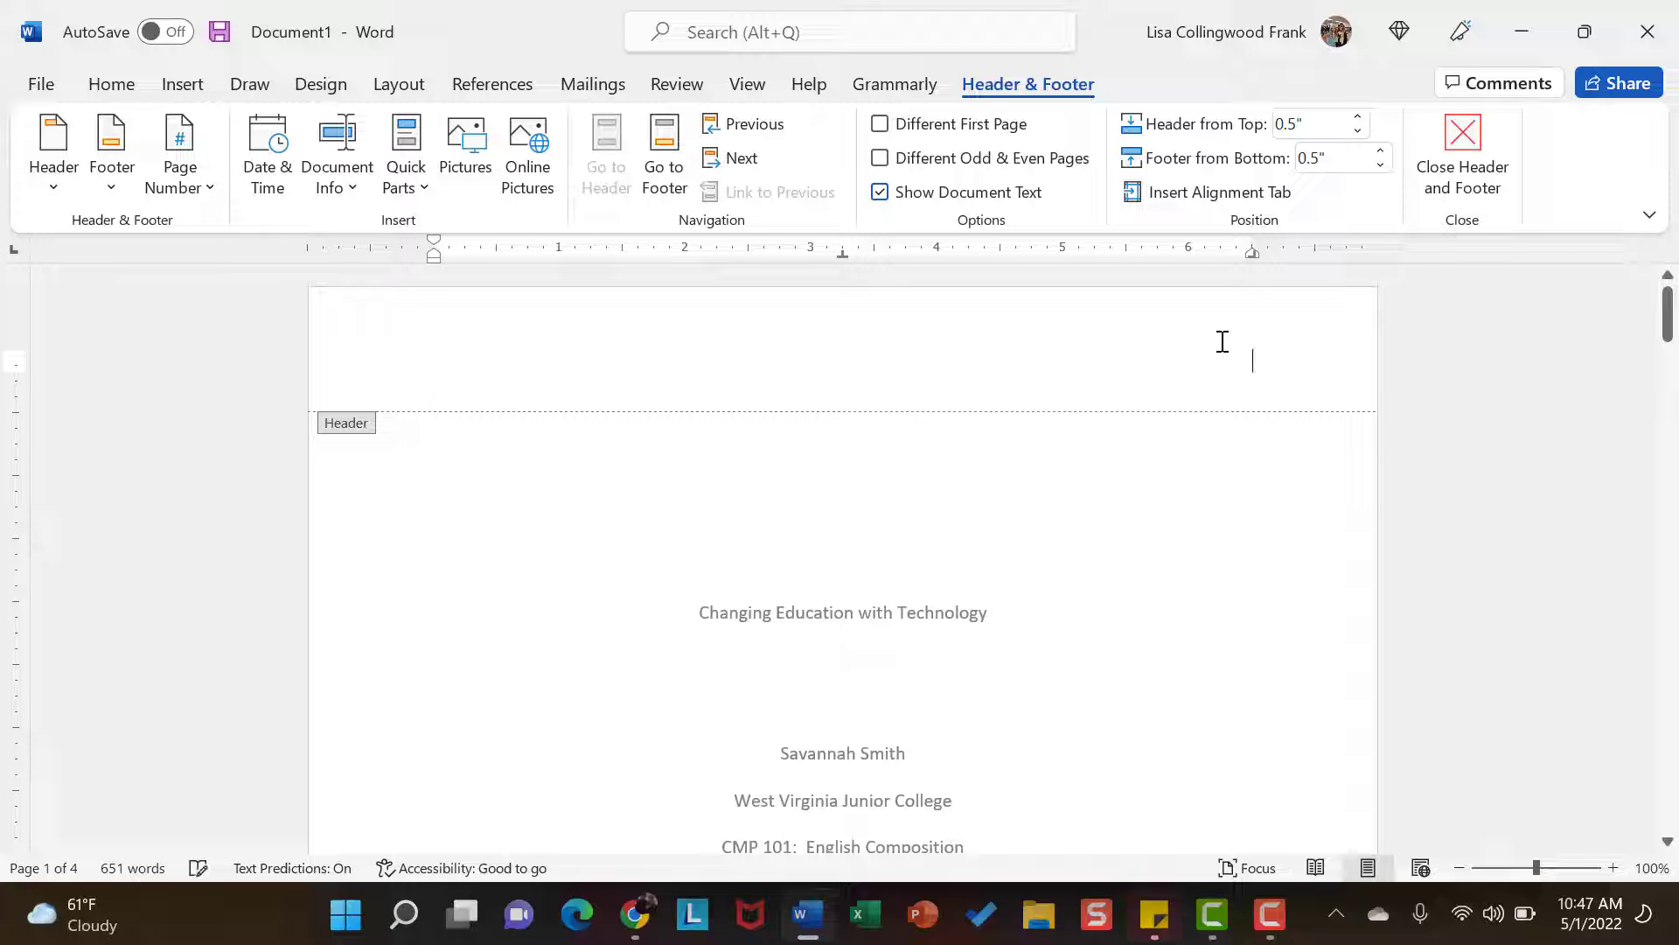
click(111, 84)
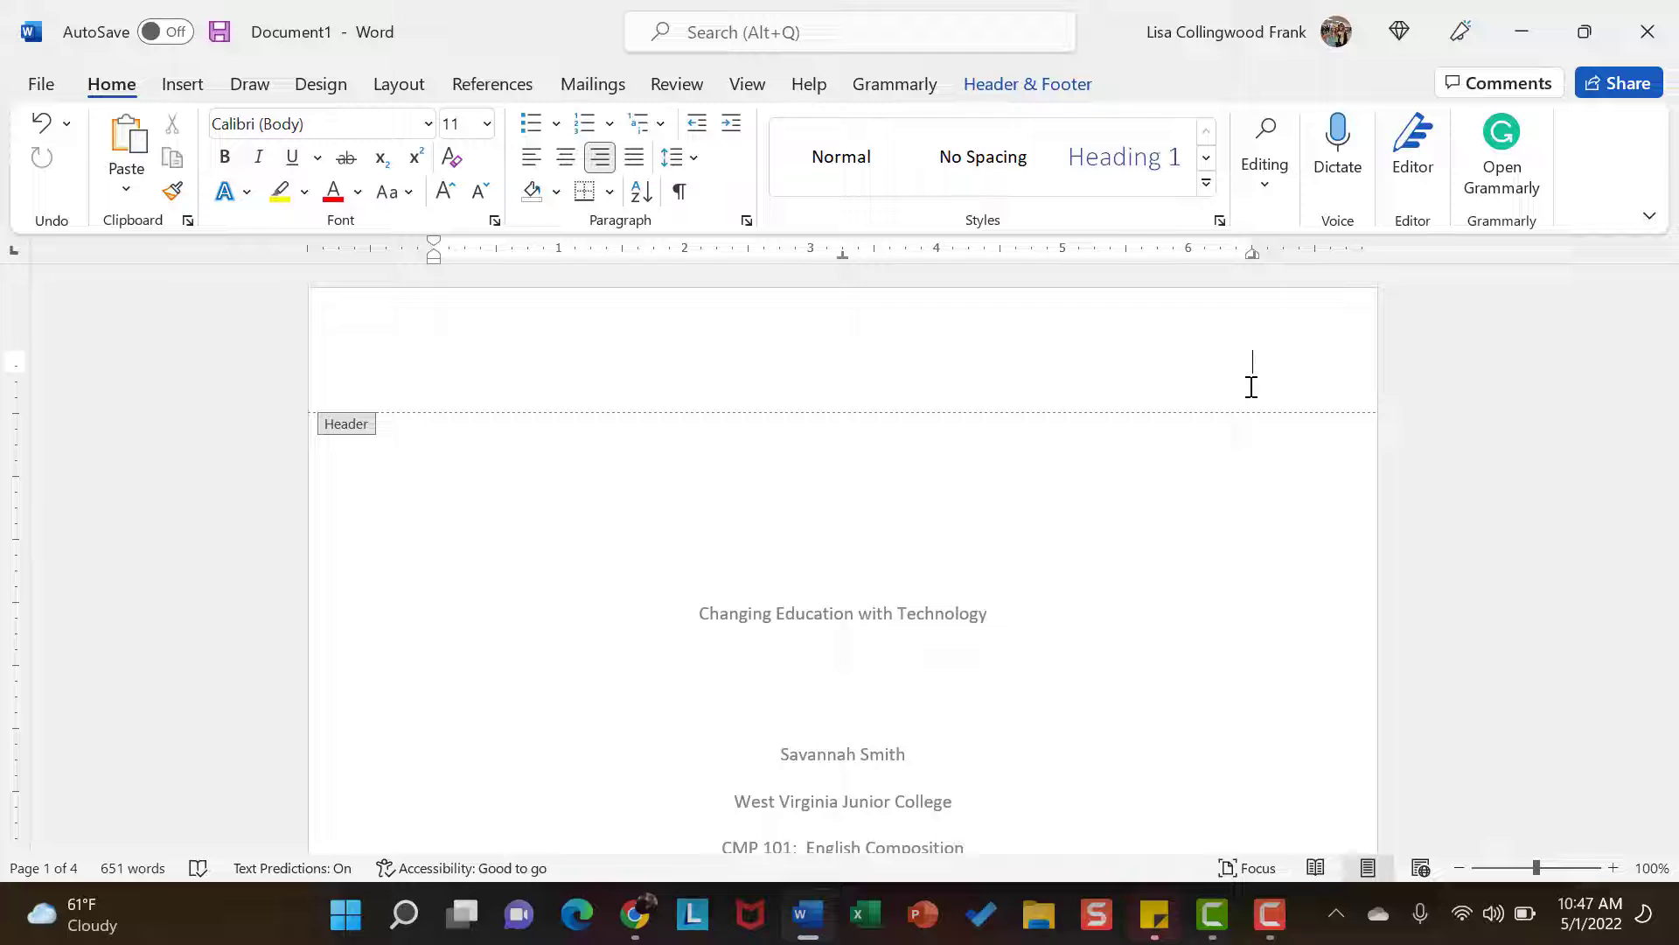
Step: Try a manually entered 1 as the page number in the header, and check it on the following pages
text(1)
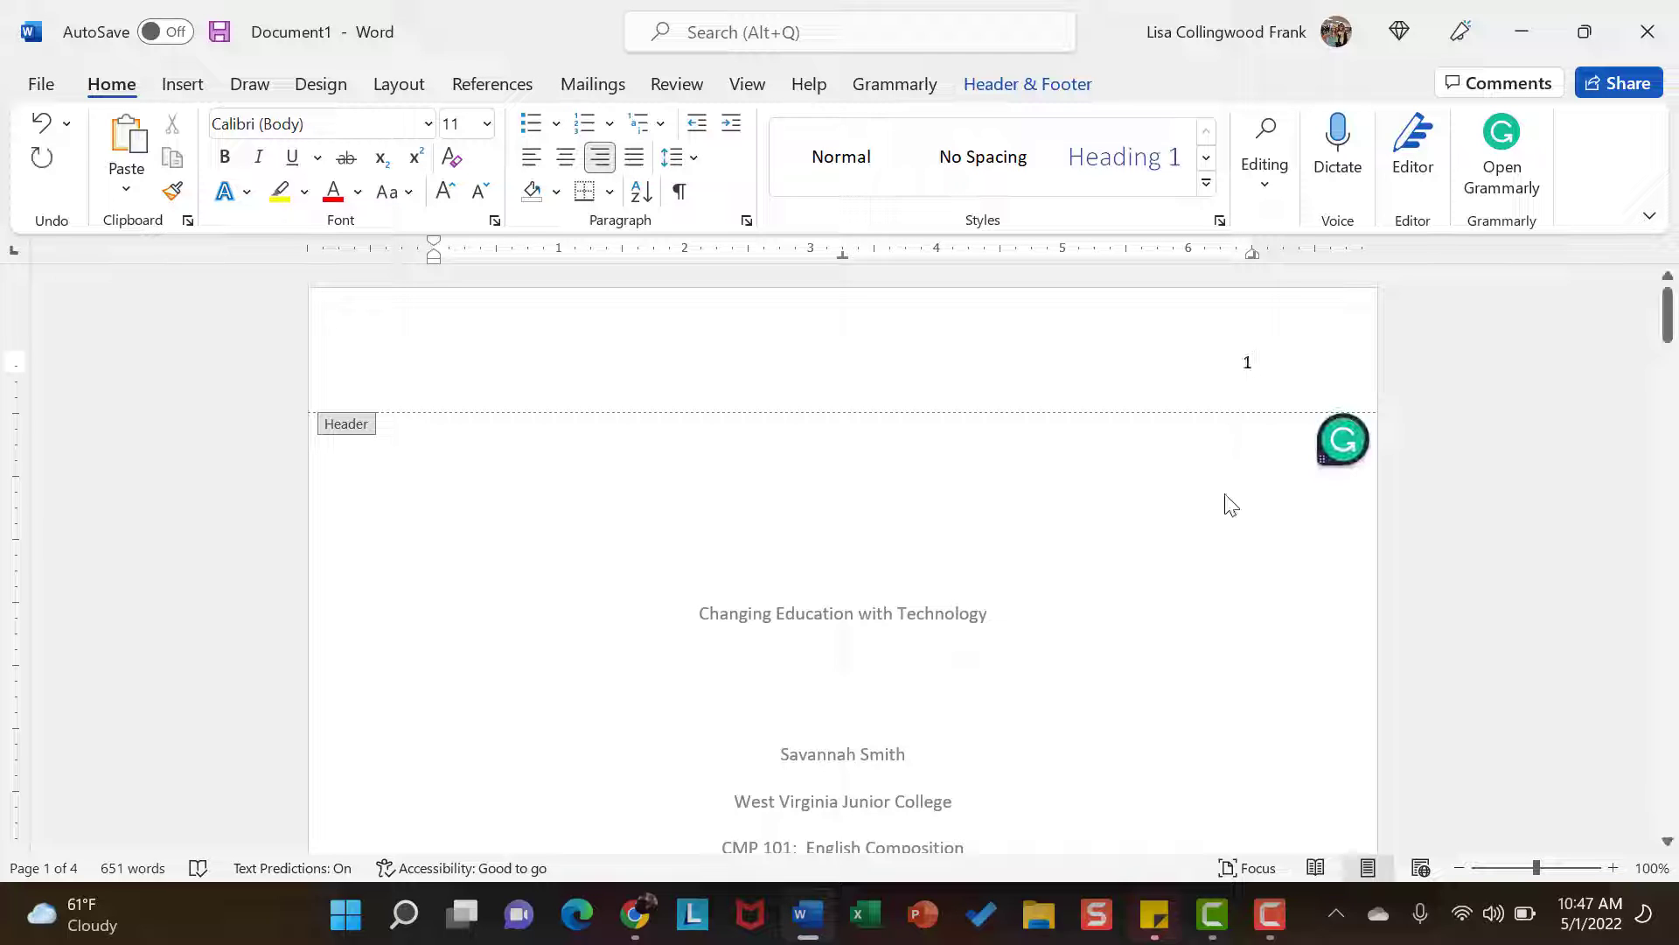
double_click(1174, 600)
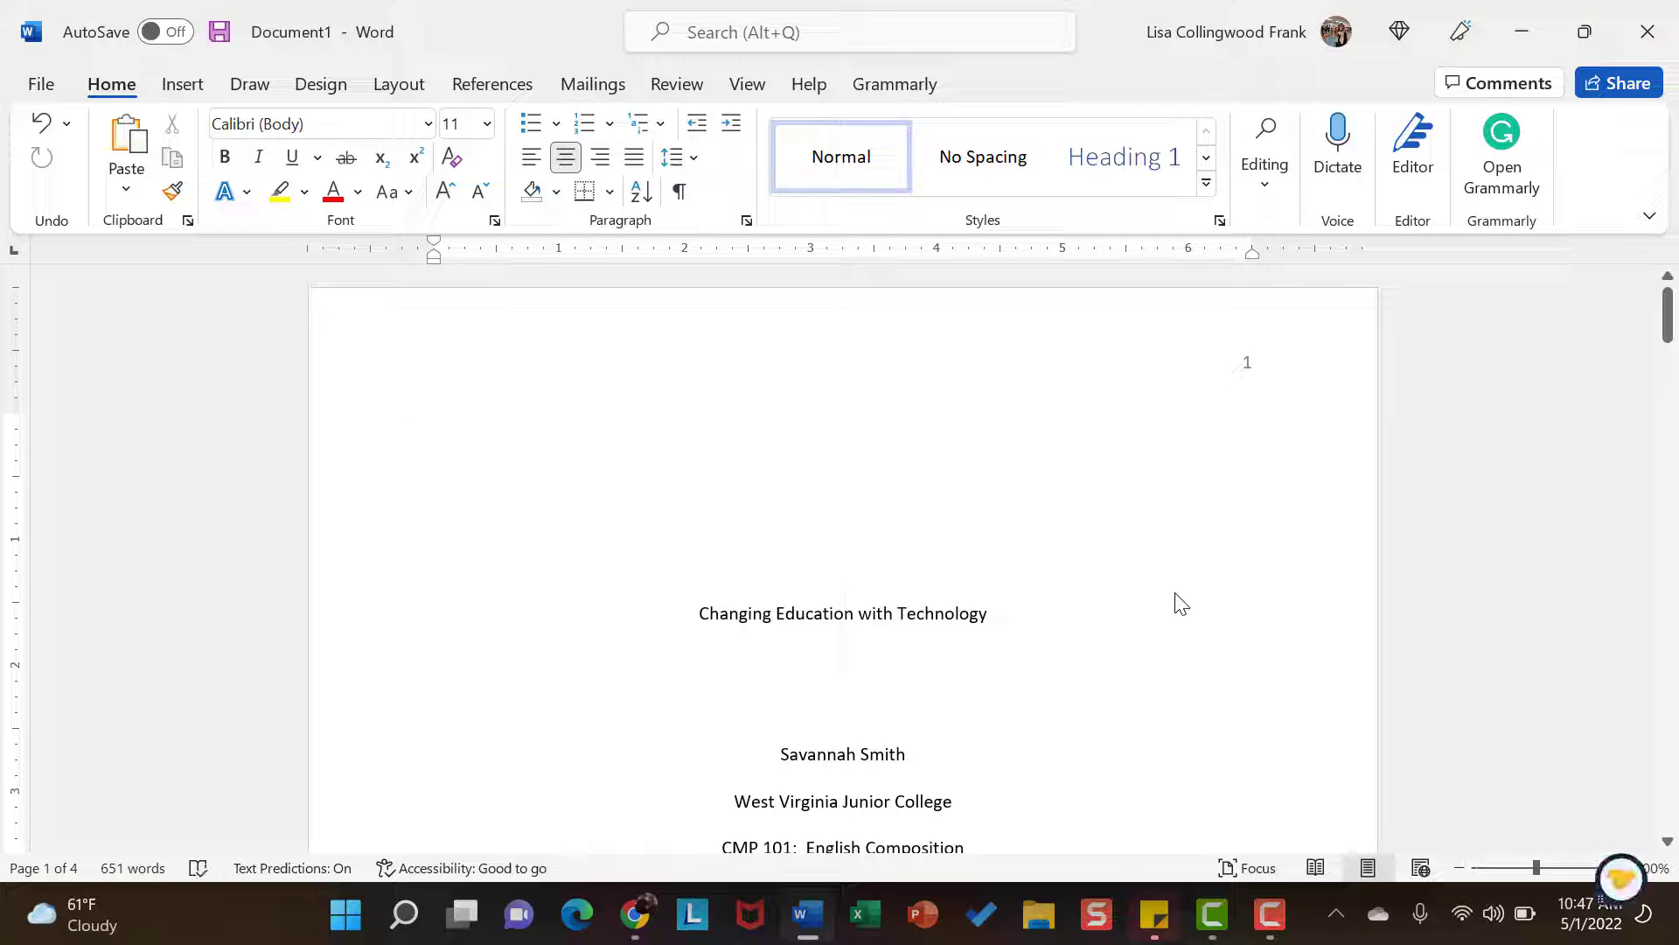
scroll(1175, 595, down, 3)
scroll(1175, 593, down, 20)
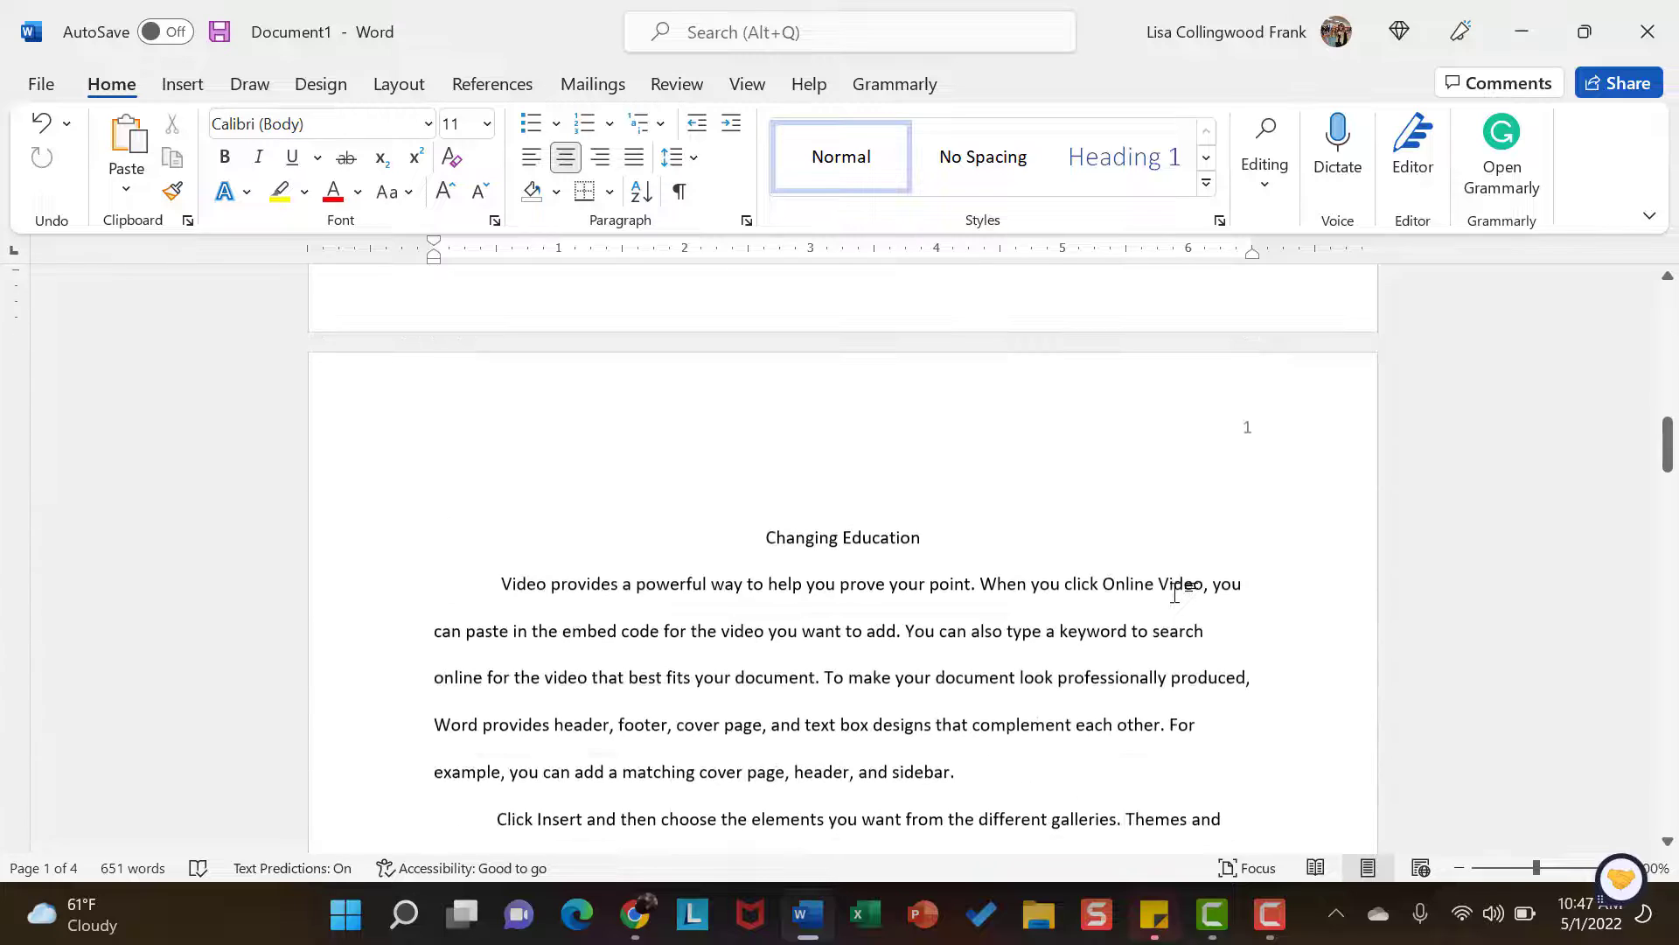
scroll(1178, 594, down, 15)
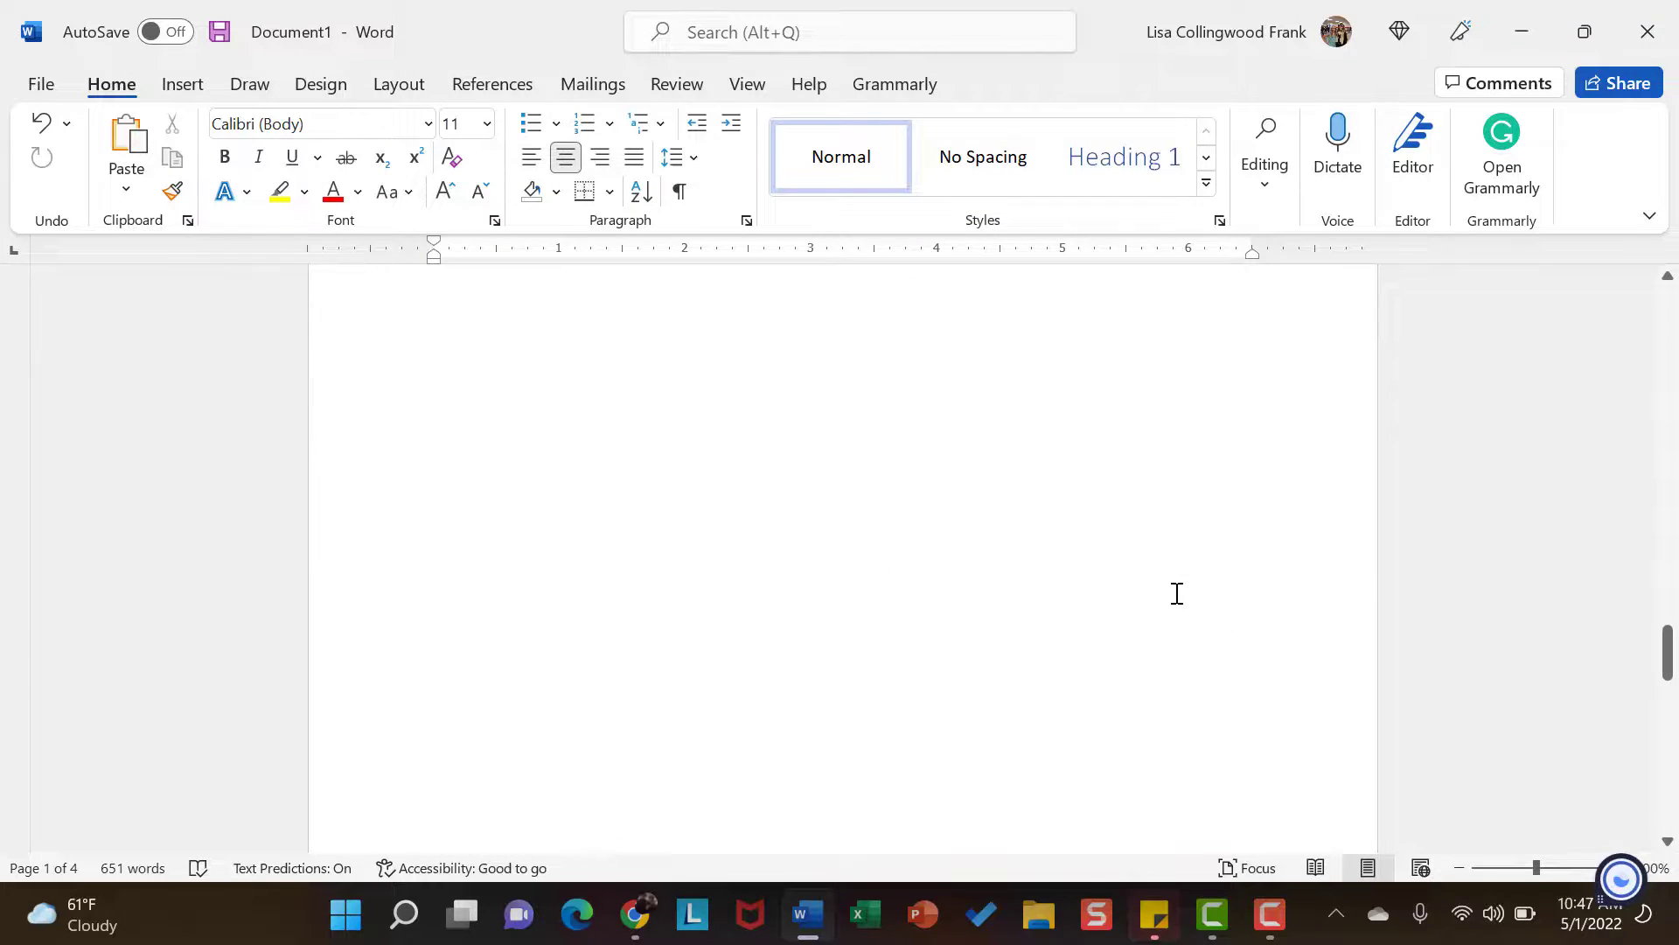
scroll(1177, 594, up, 20)
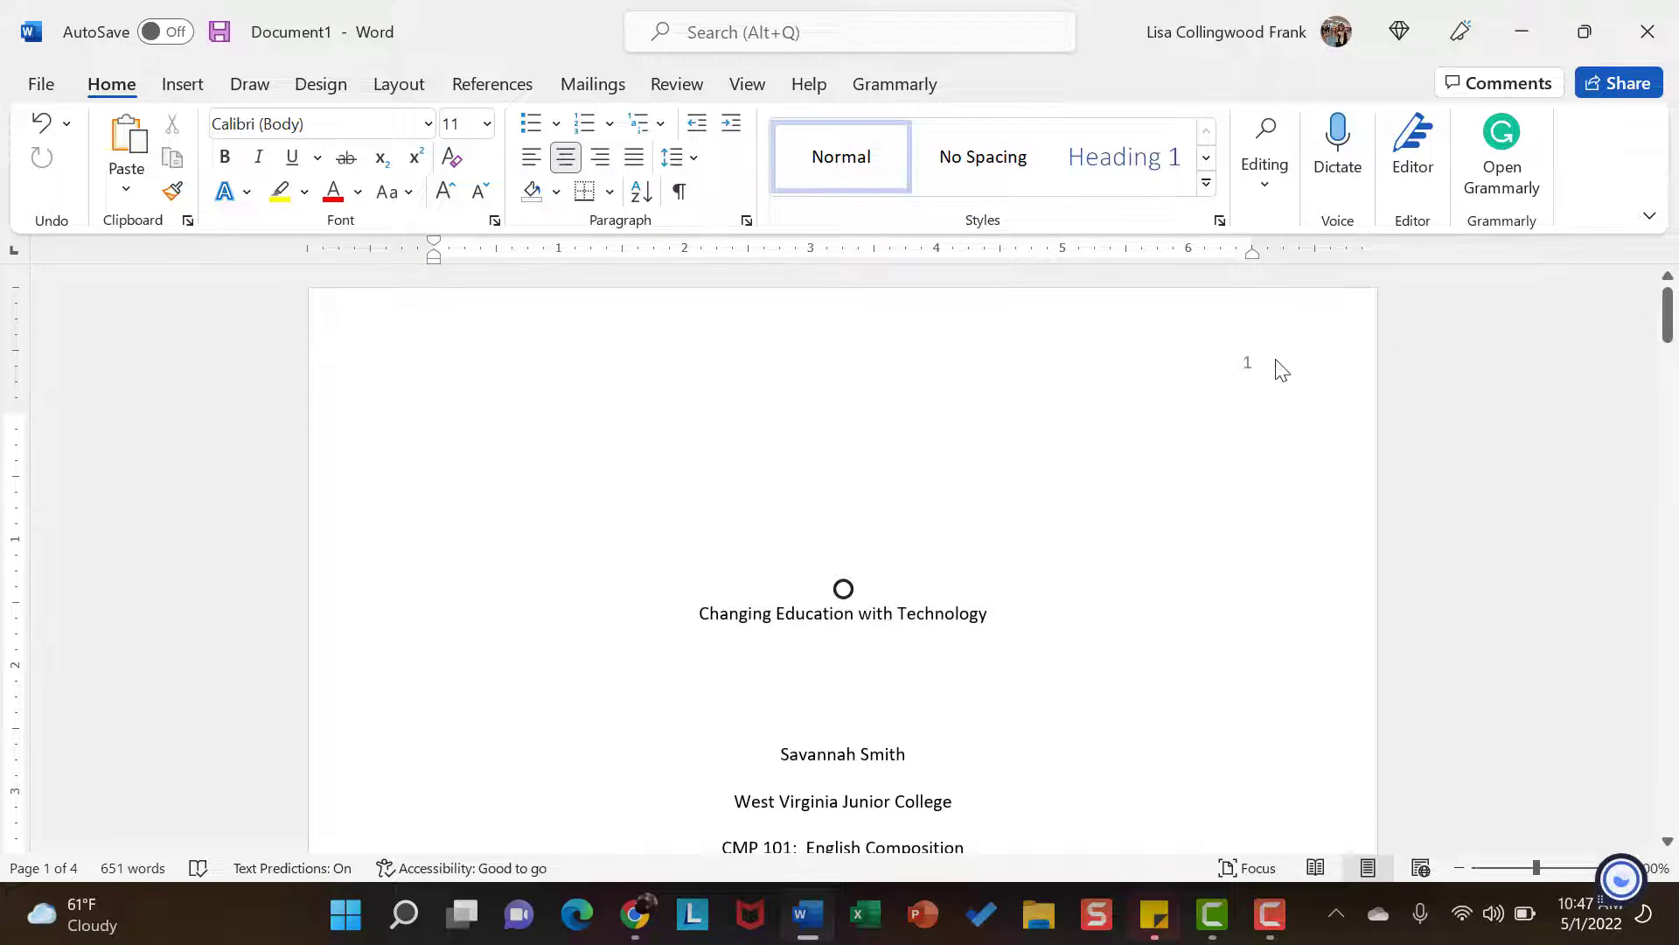
Step: Replace the manually entered 1 in the header with an automatic Plain Number page number at the current position, and return to the body
double_click(1282, 370)
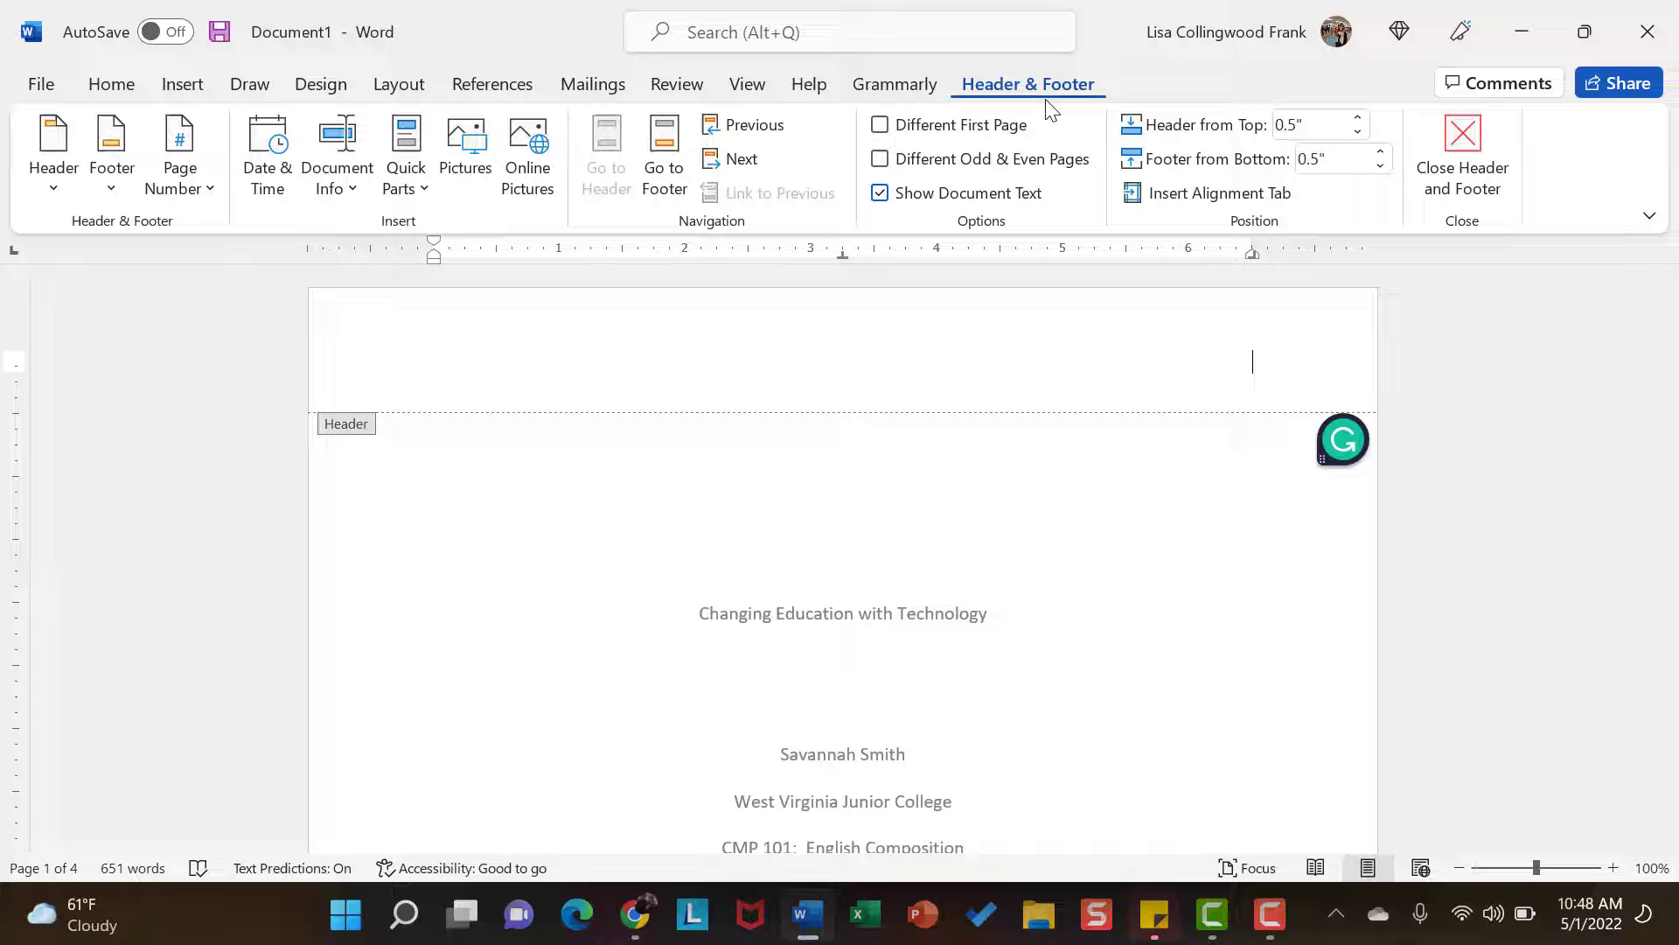
click(213, 193)
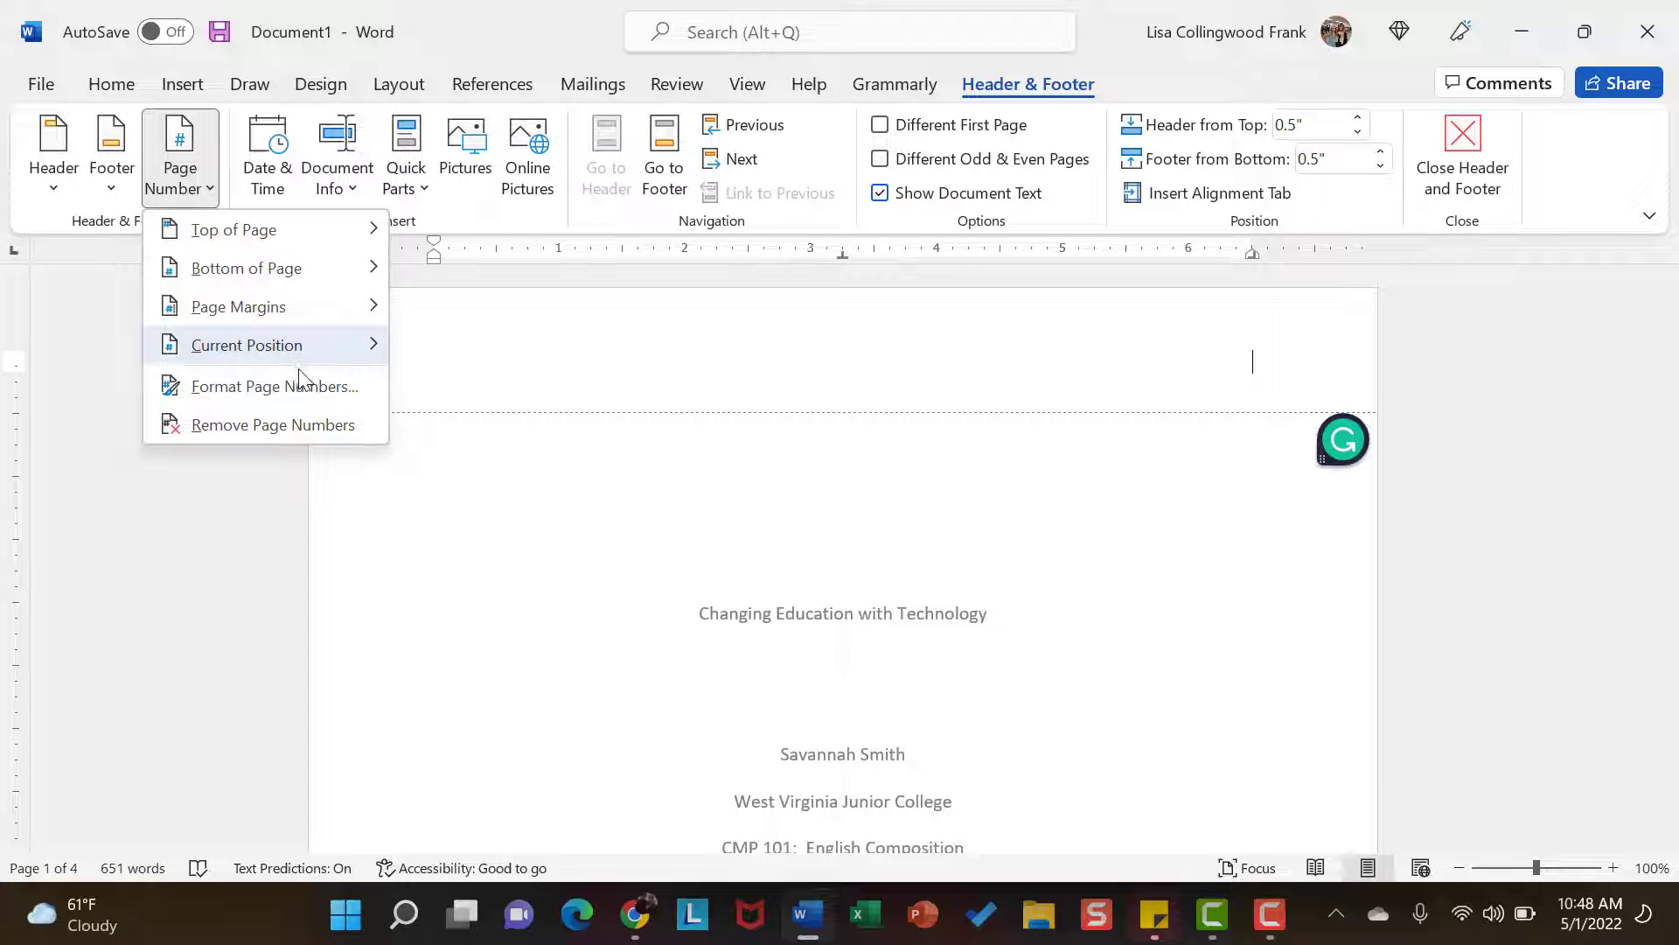
mouse_move(296, 352)
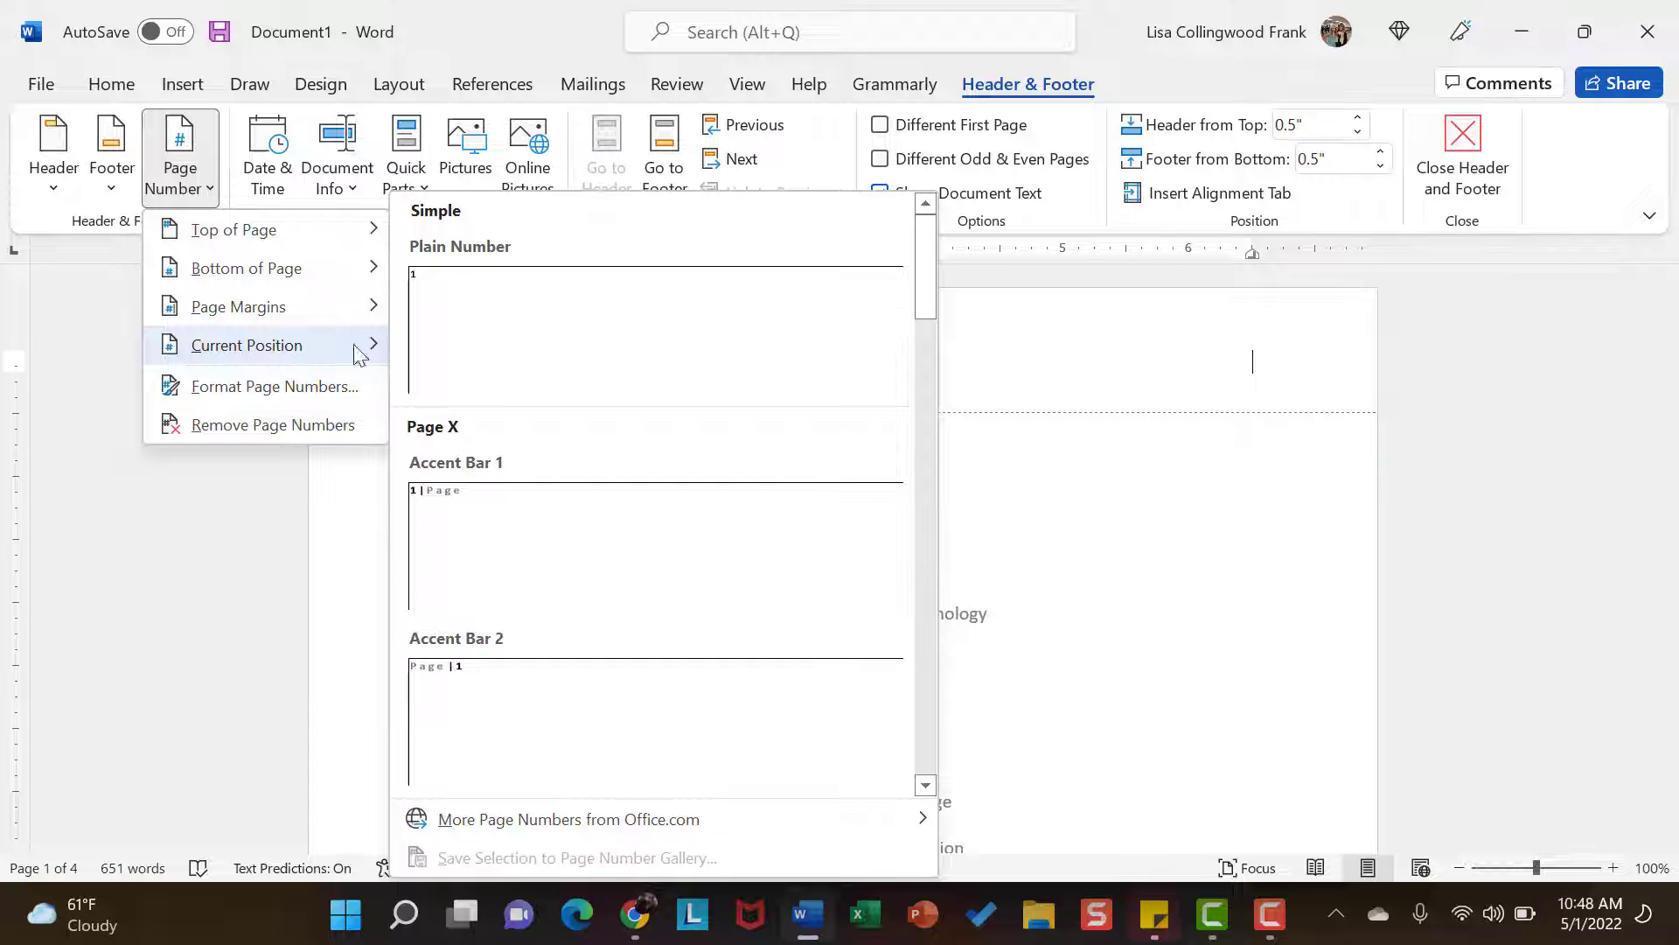
click(548, 348)
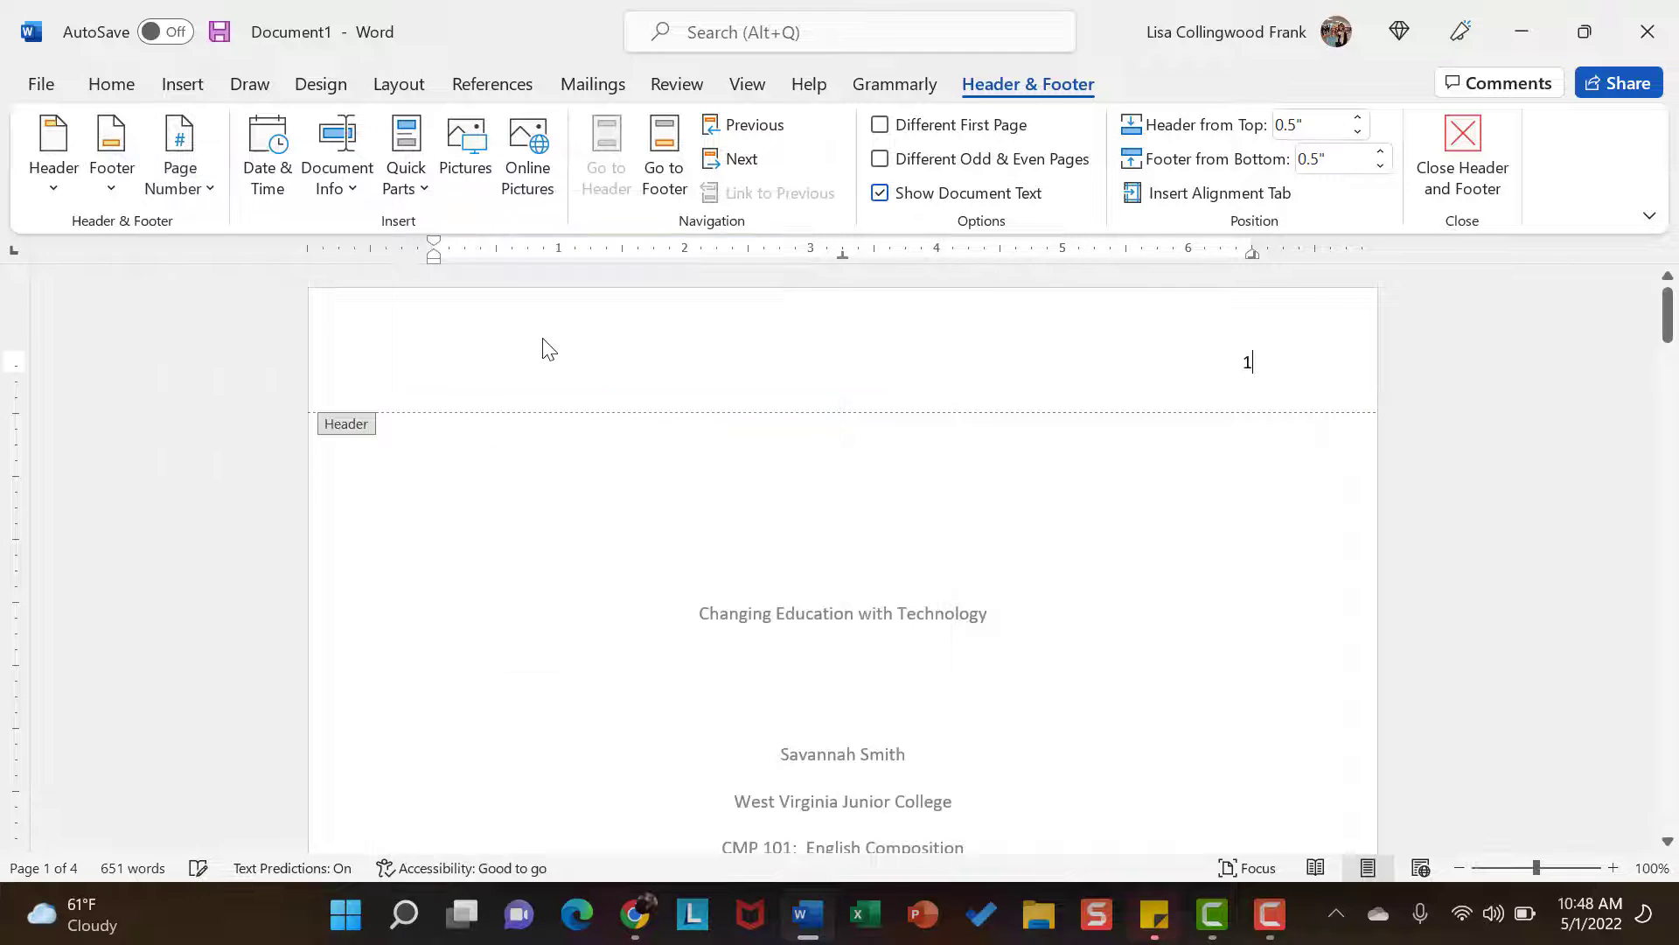
double_click(720, 570)
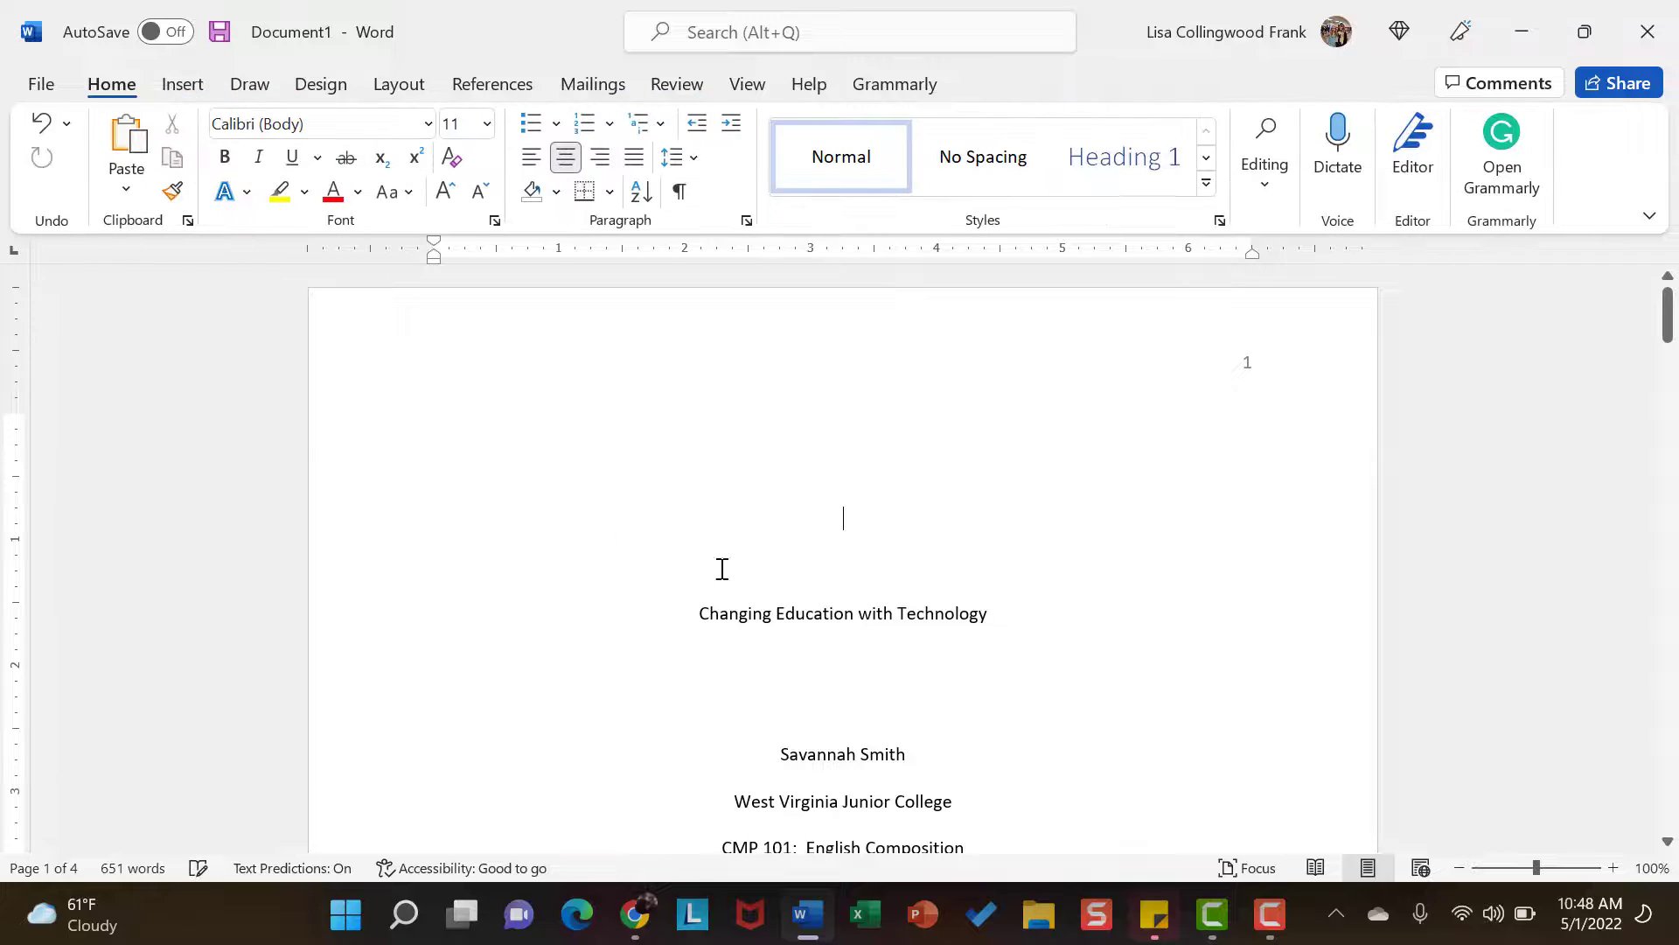
Step: Check the page numbers in the headers from the title page through the References page
scroll(799, 622, down, 3)
scroll(799, 622, down, 15)
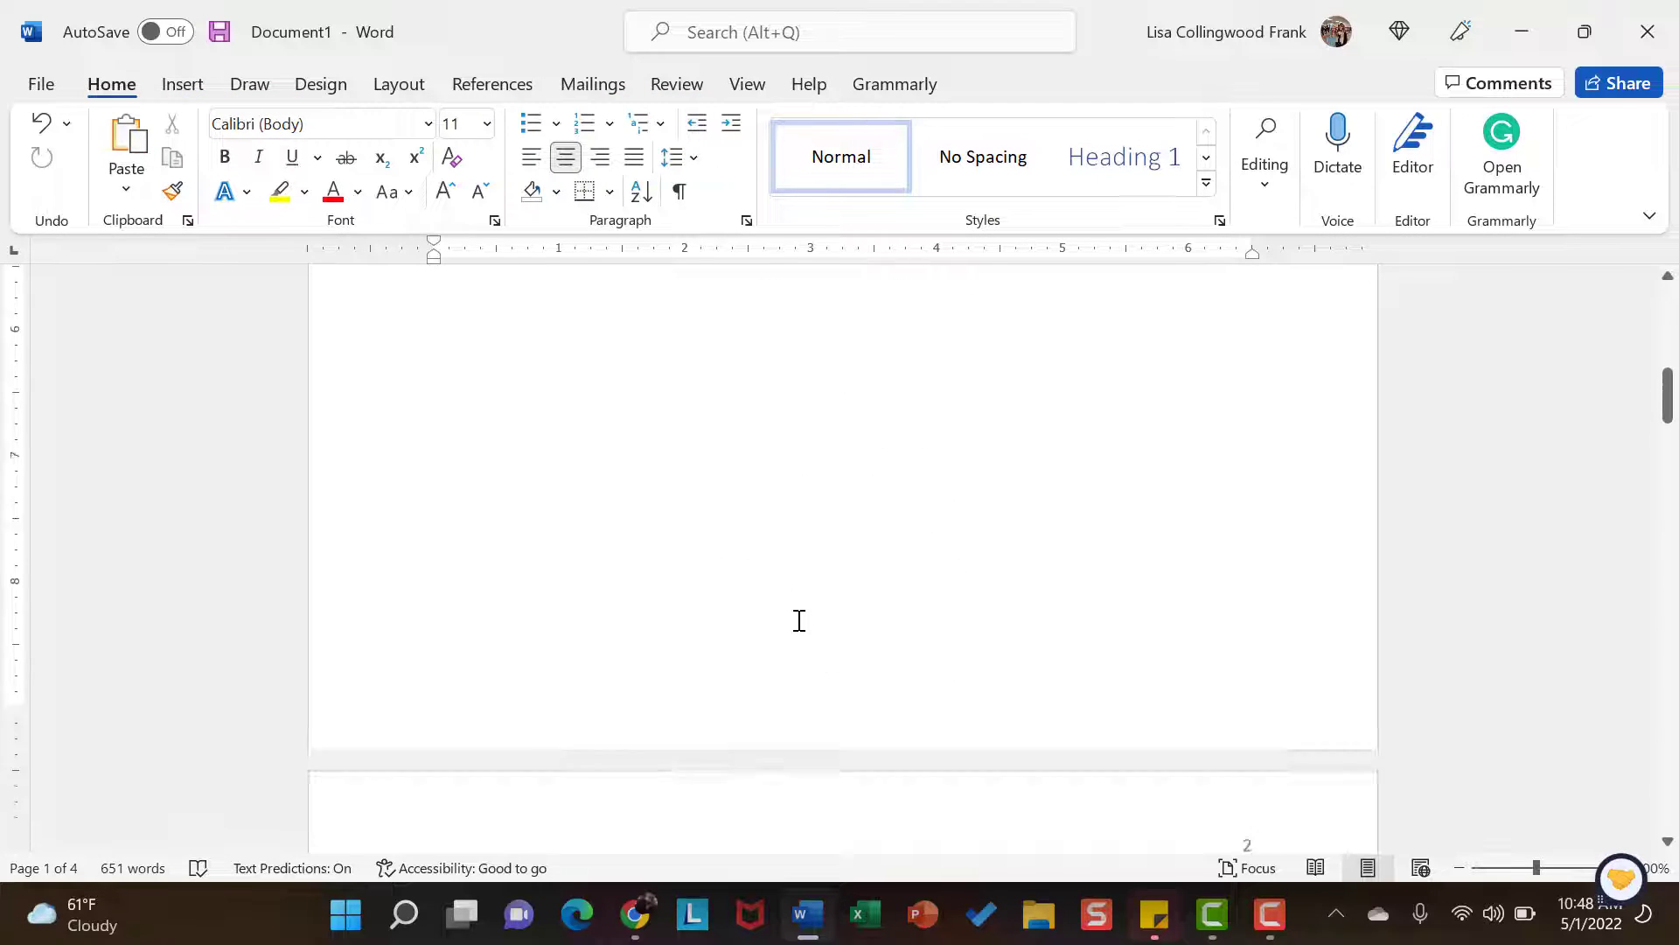
scroll(799, 620, down, 15)
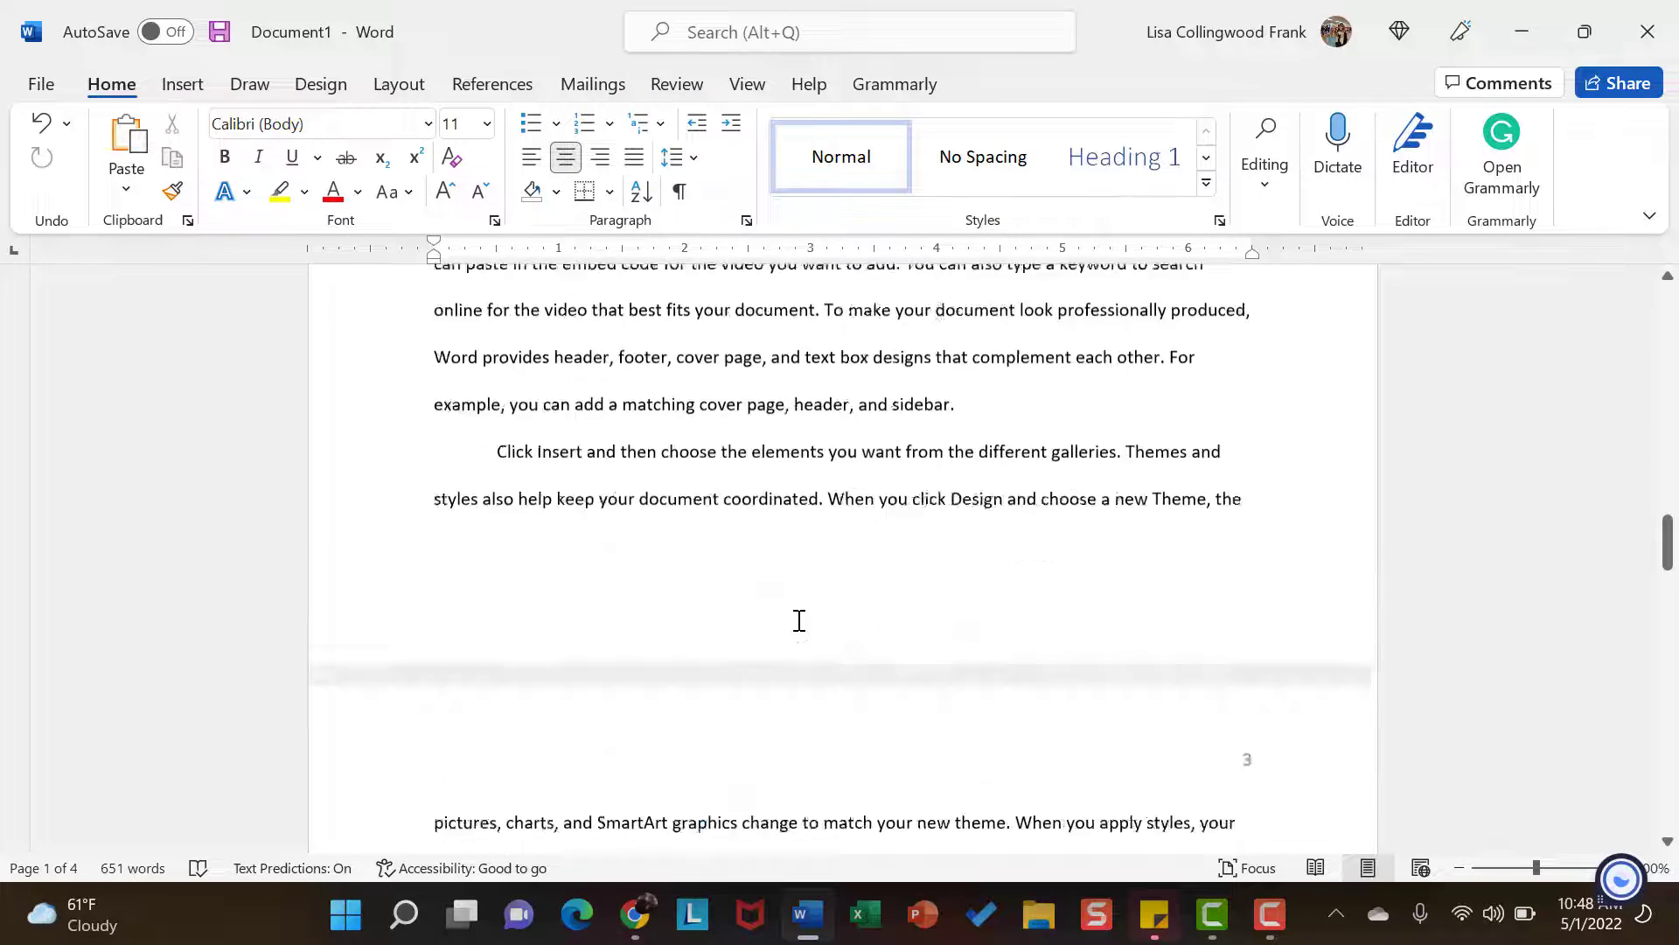
scroll(798, 621, down, 5)
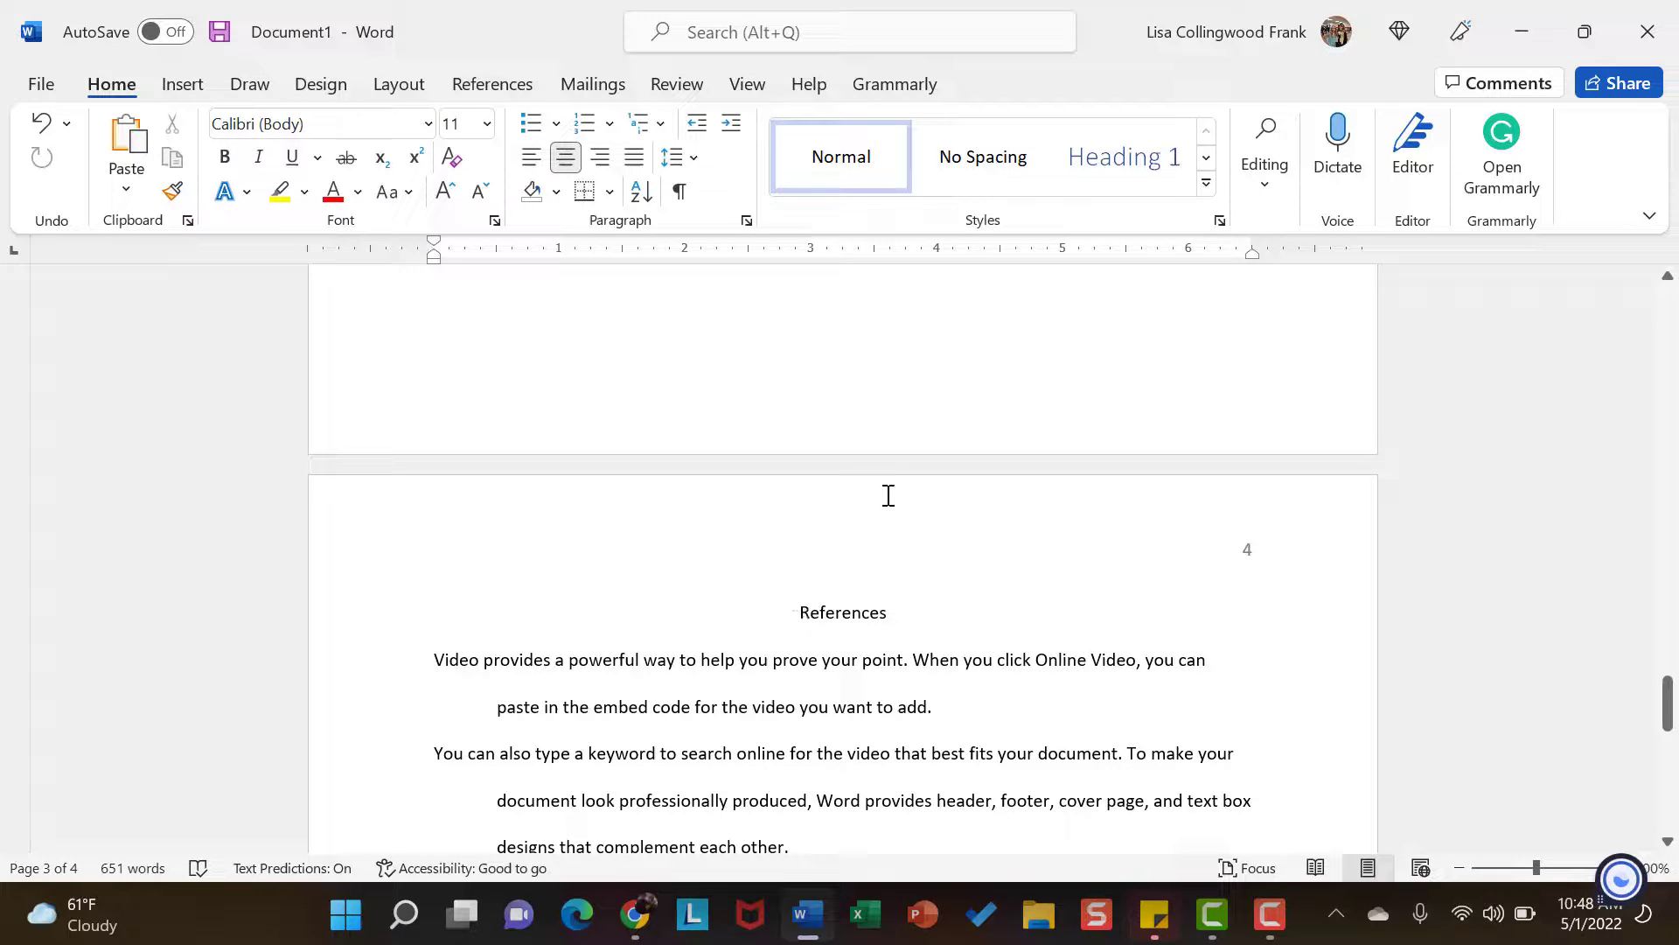
scroll(889, 495, up, 5)
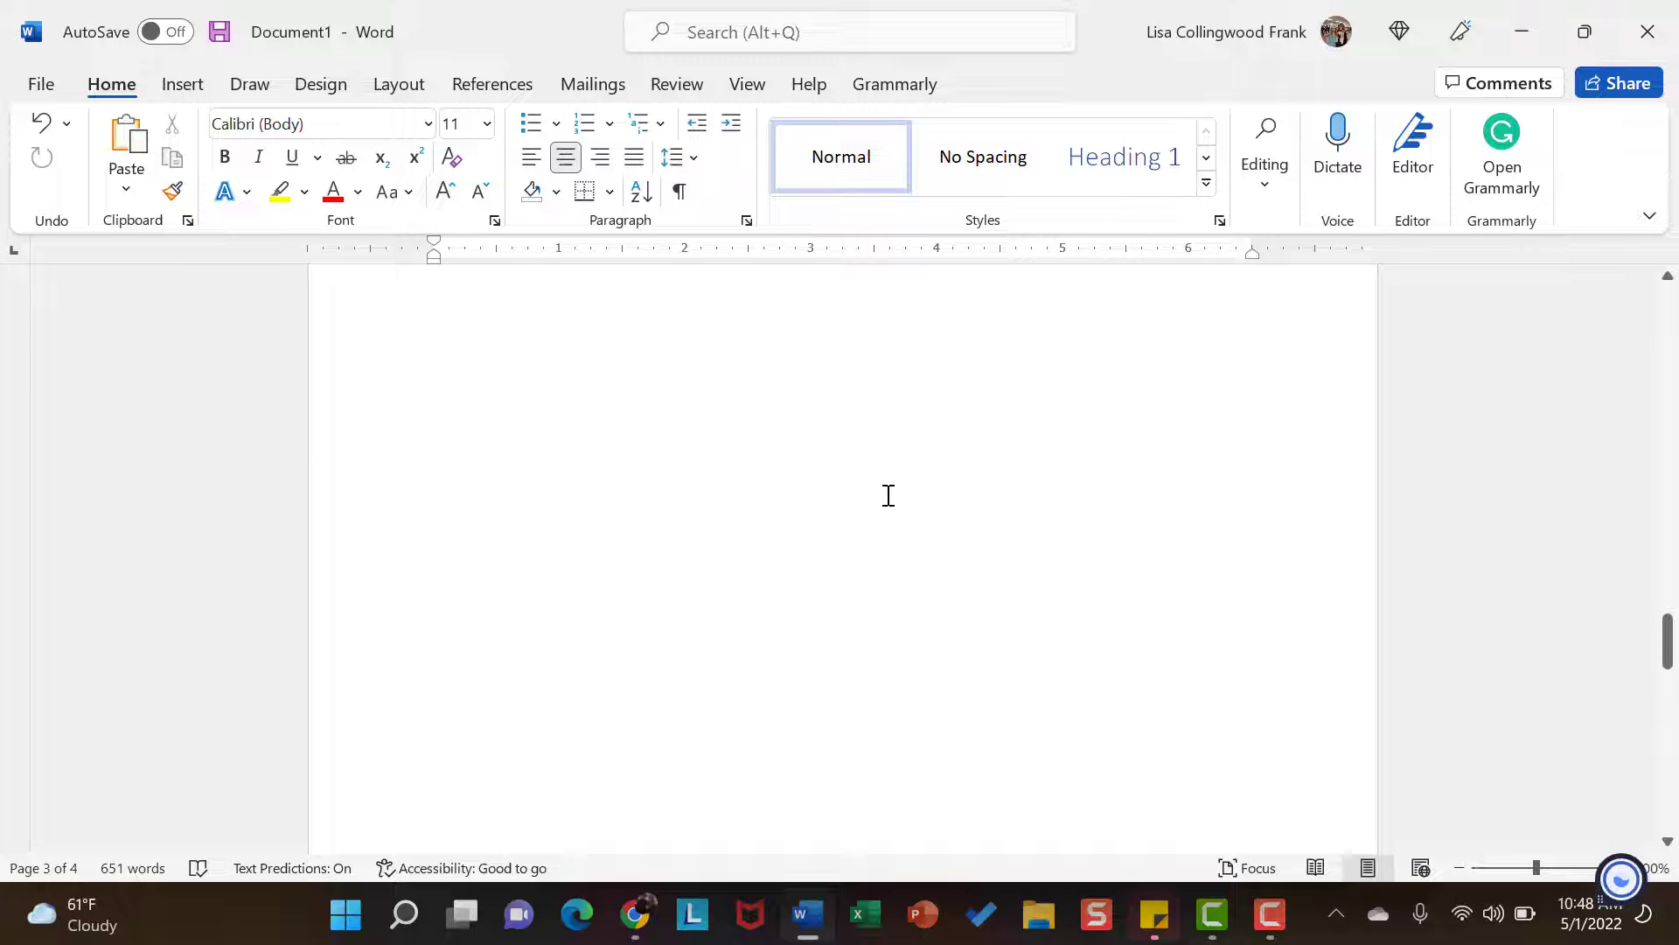
scroll(889, 495, up, 3)
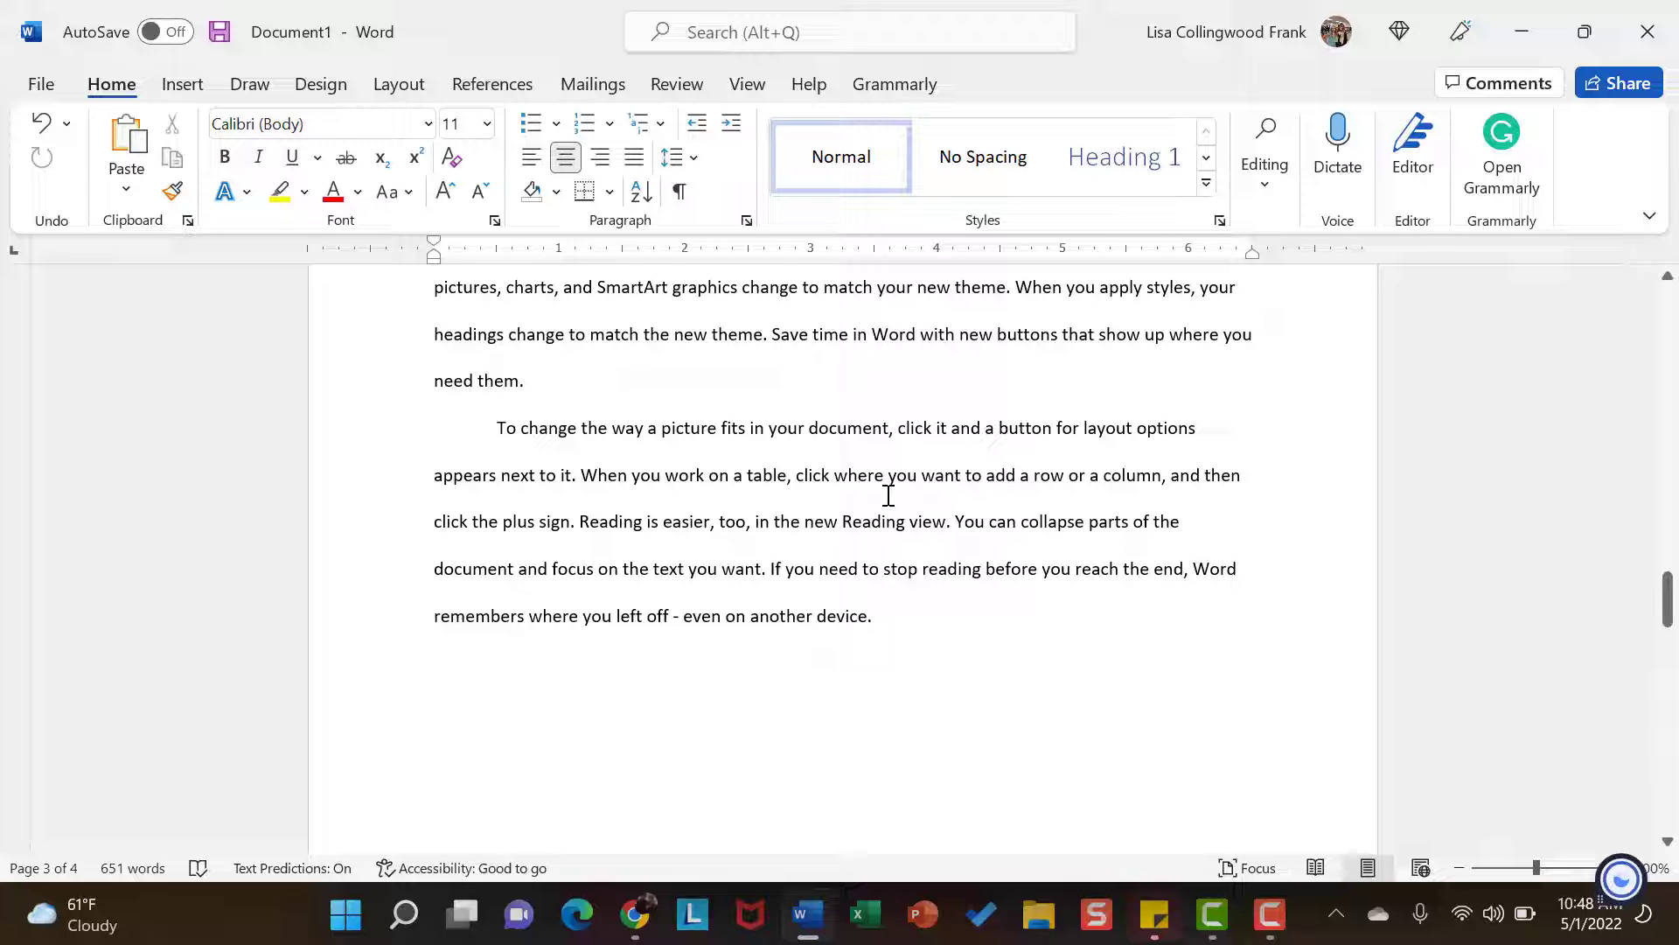
scroll(950, 474, down, 3)
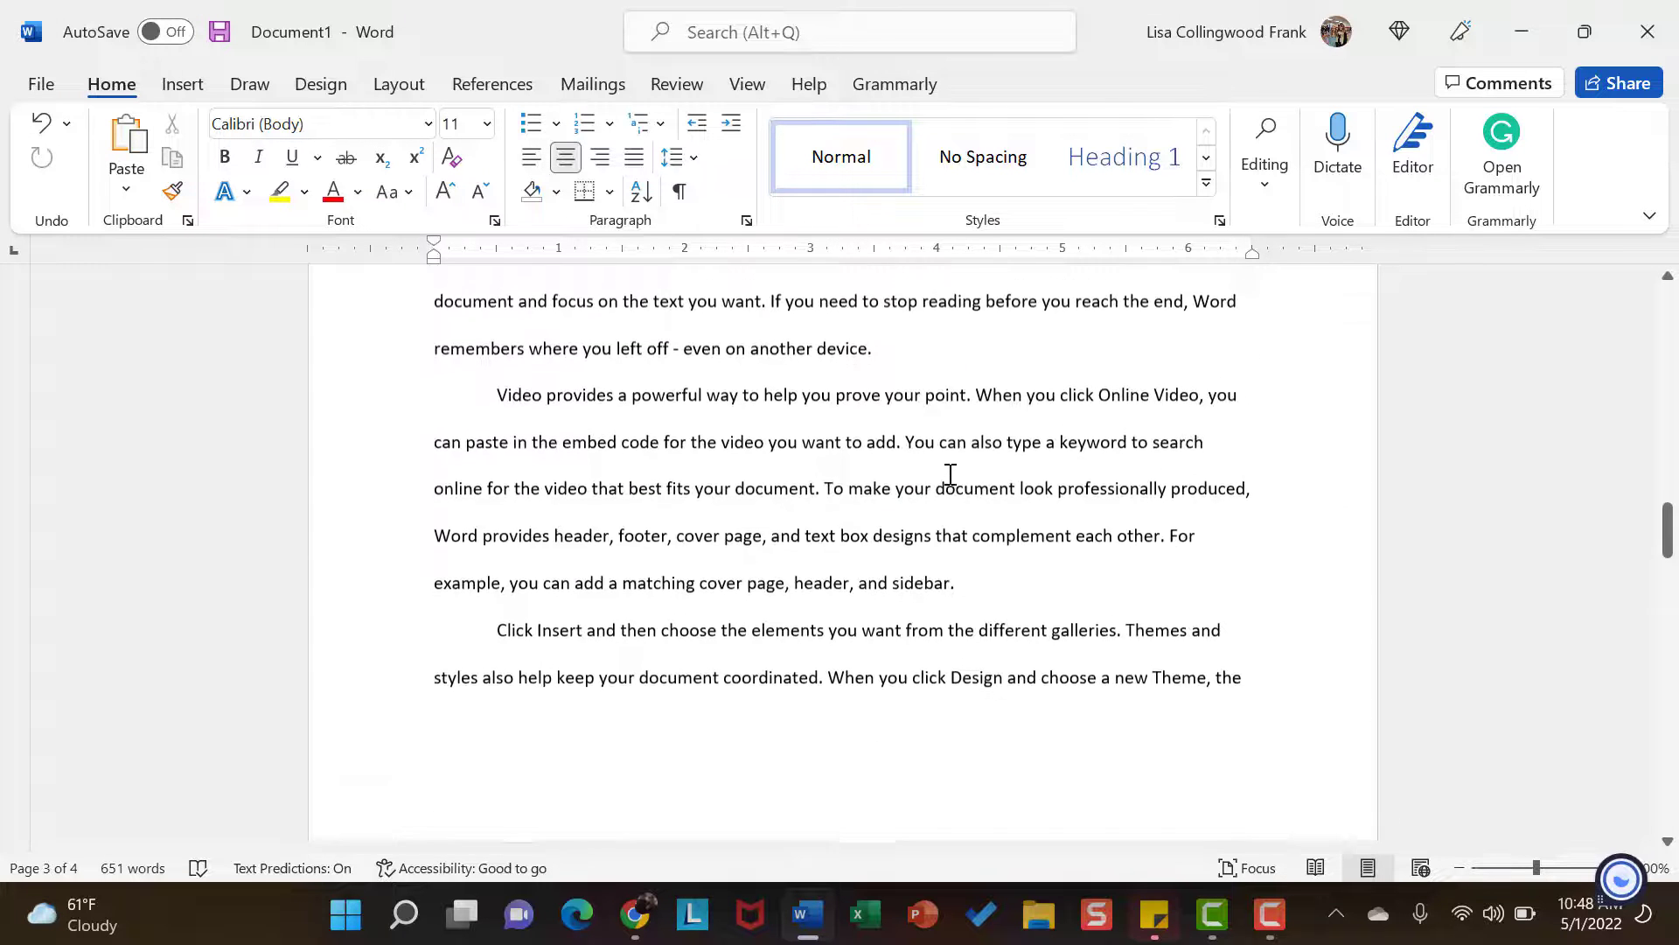
scroll(950, 474, up, 15)
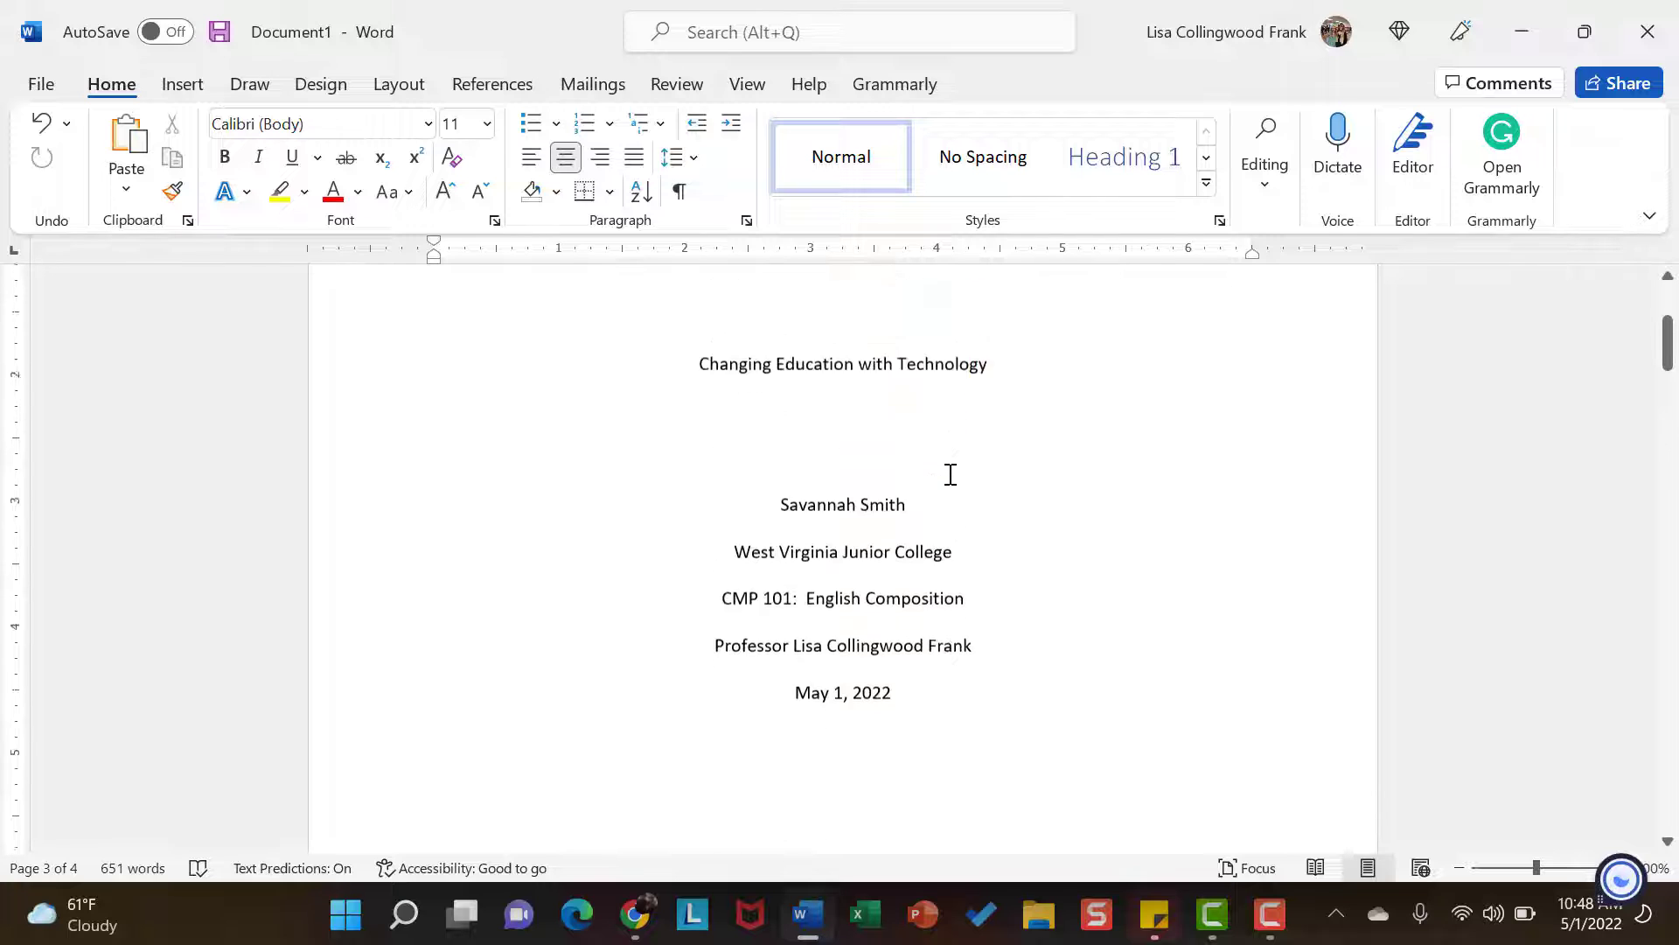
scroll(950, 474, up, 1)
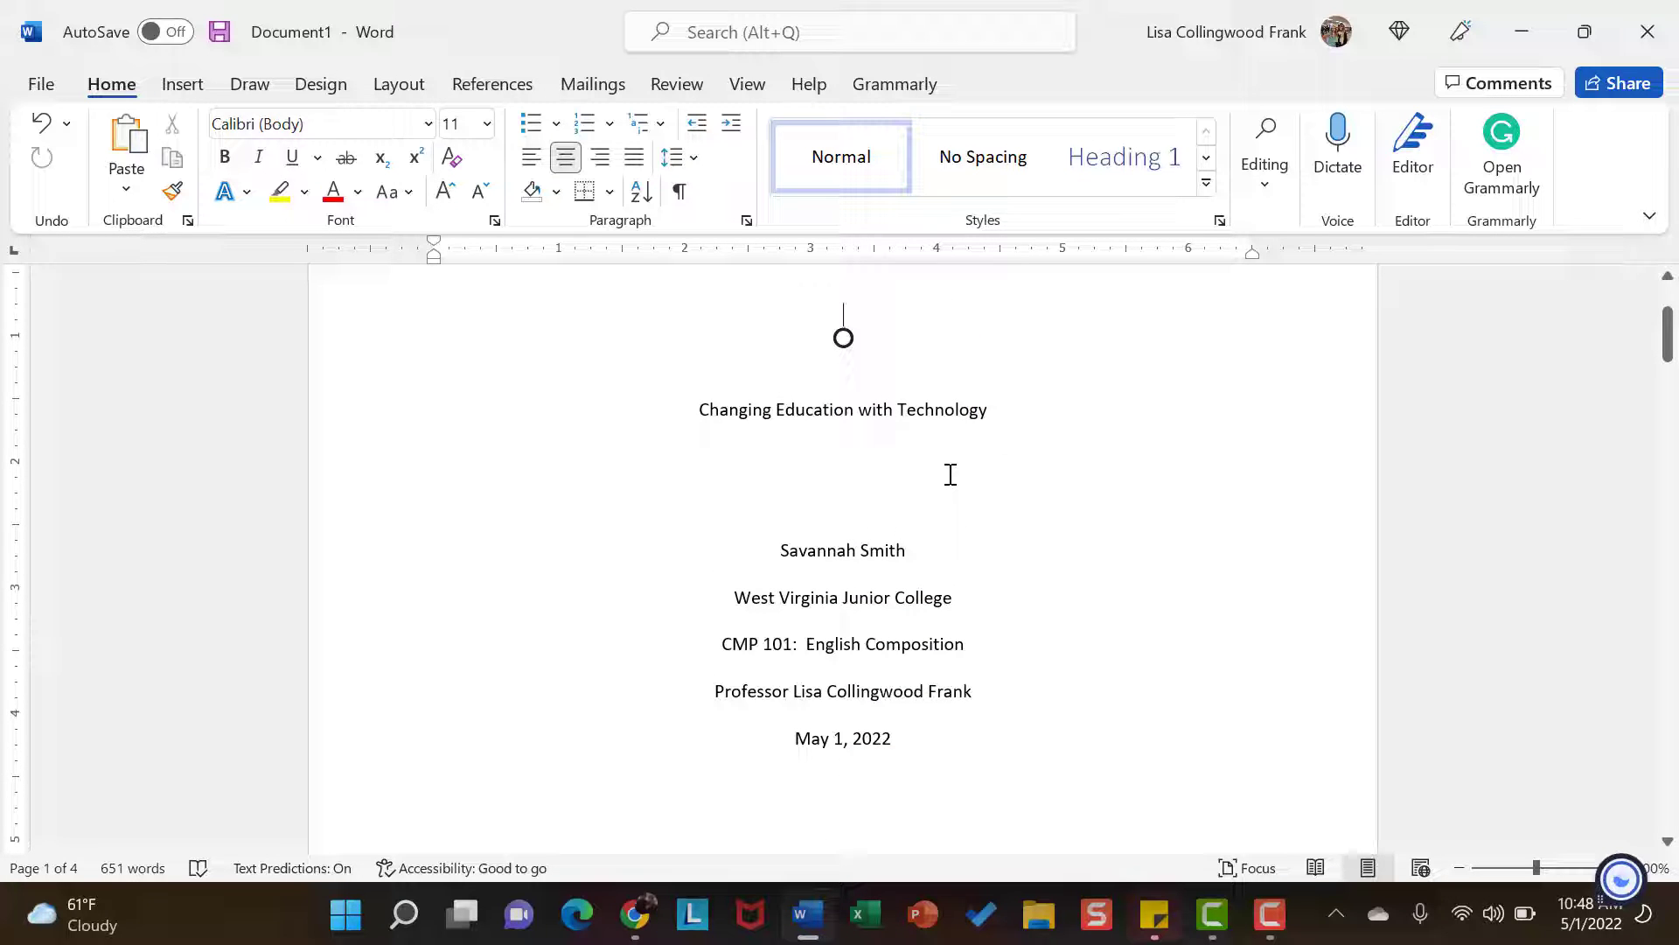